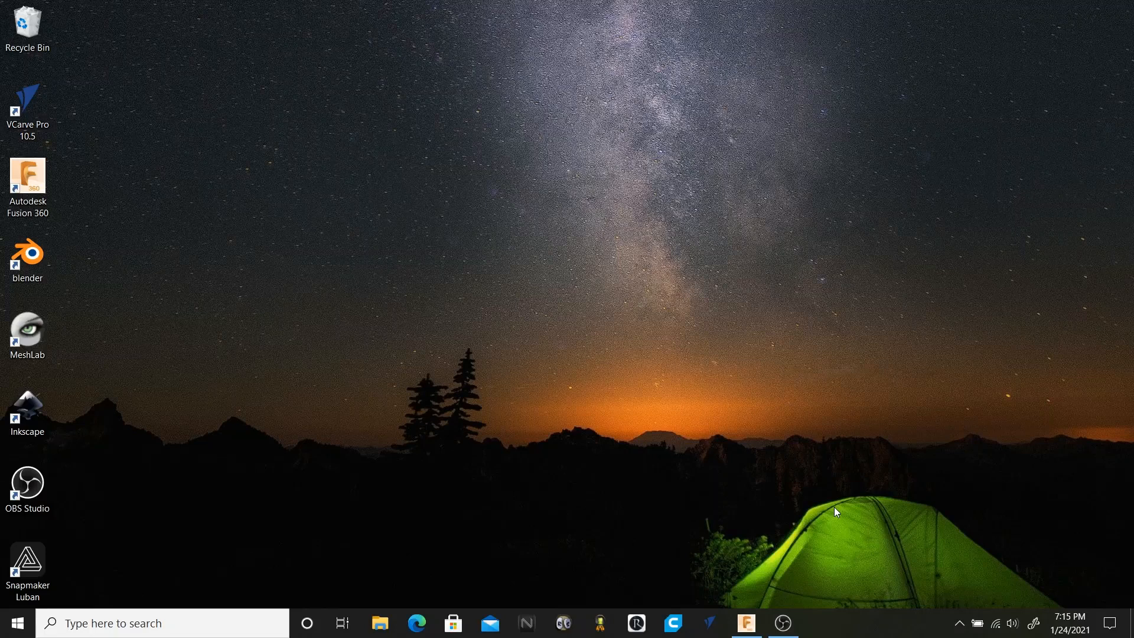
- Switch to Fusion 360 and open the local file 1141_Fishing_bears_1.stl as a new design
left_click(745, 624)
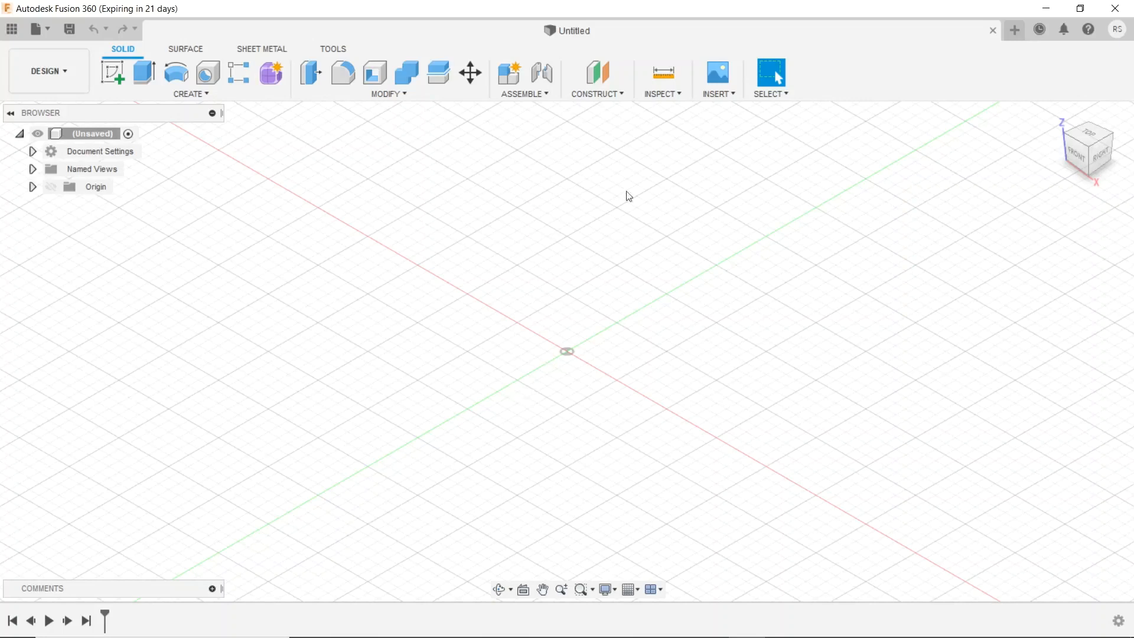
left_click(720, 95)
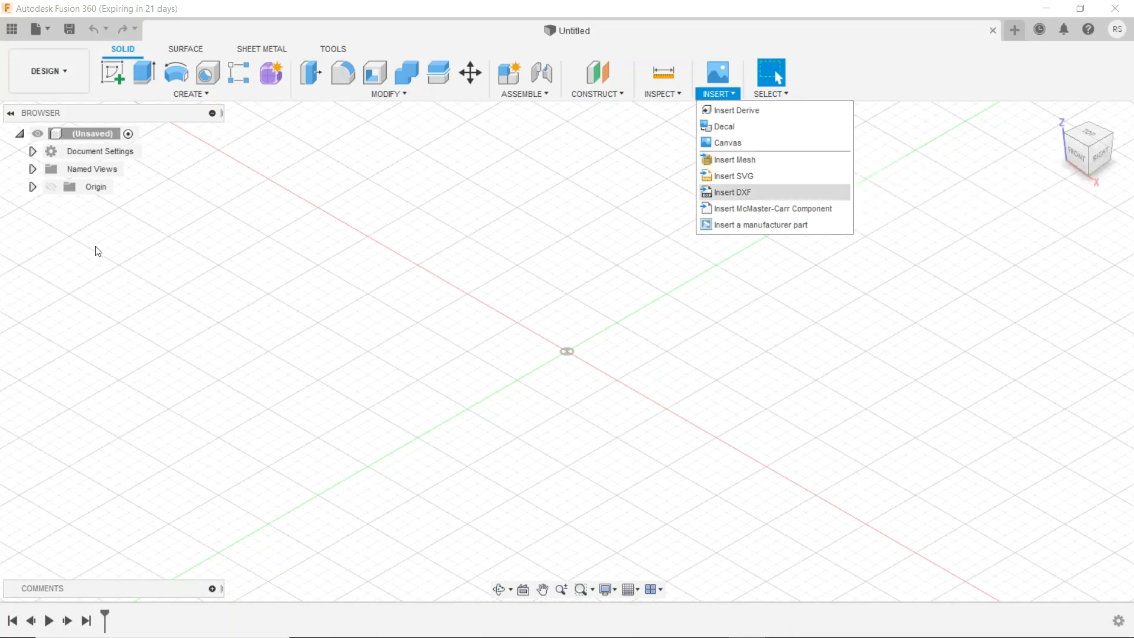
left_click(38, 32)
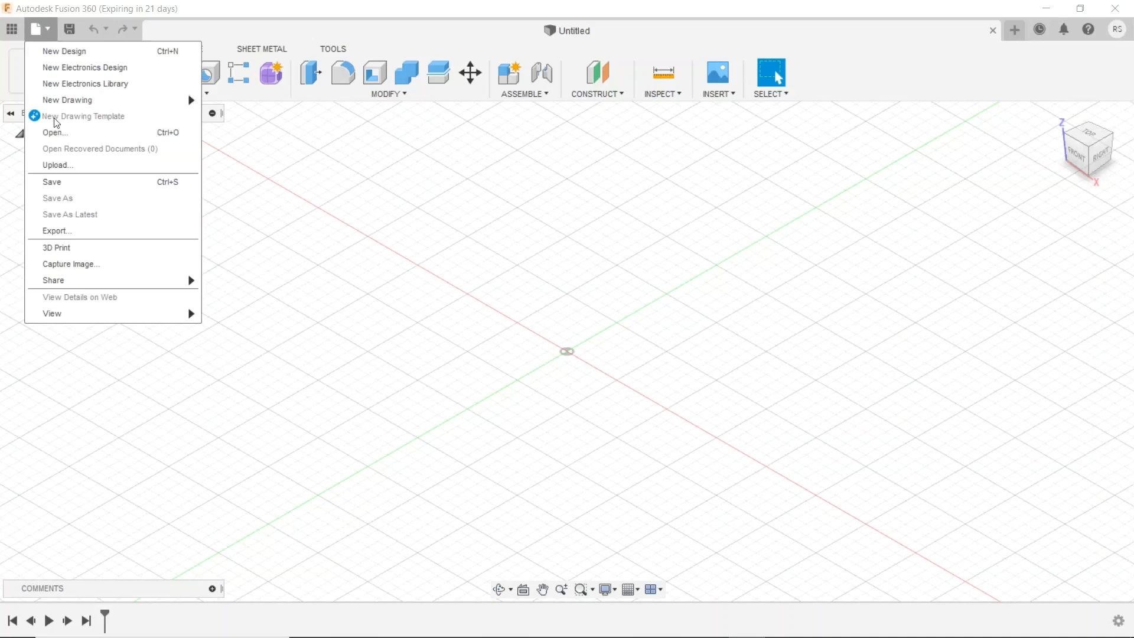
left_click(60, 133)
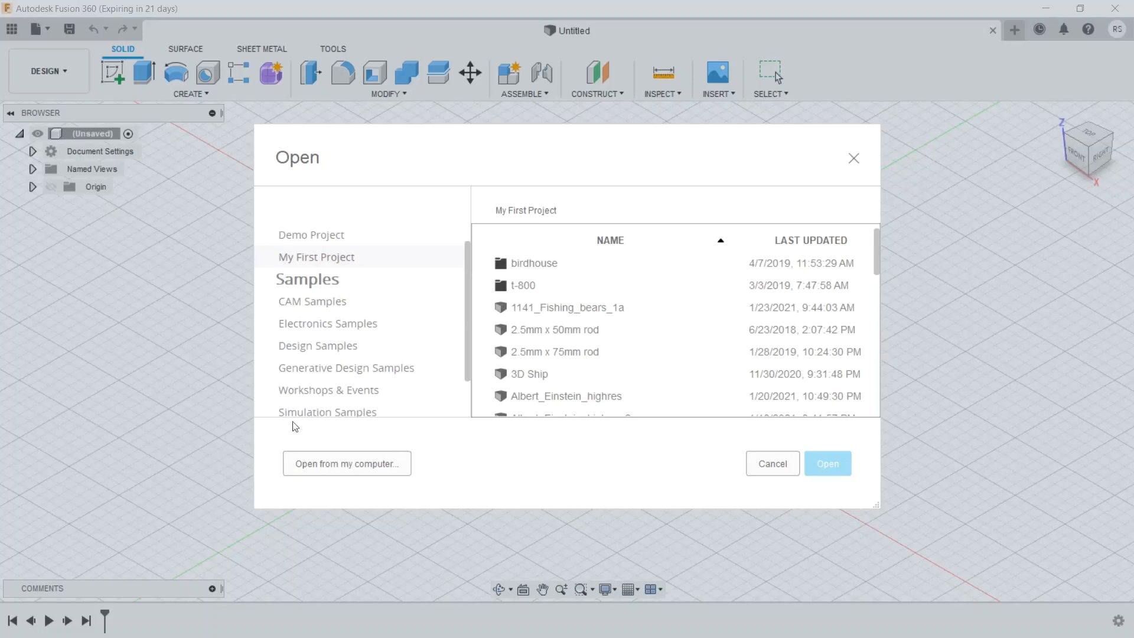
left_click(362, 470)
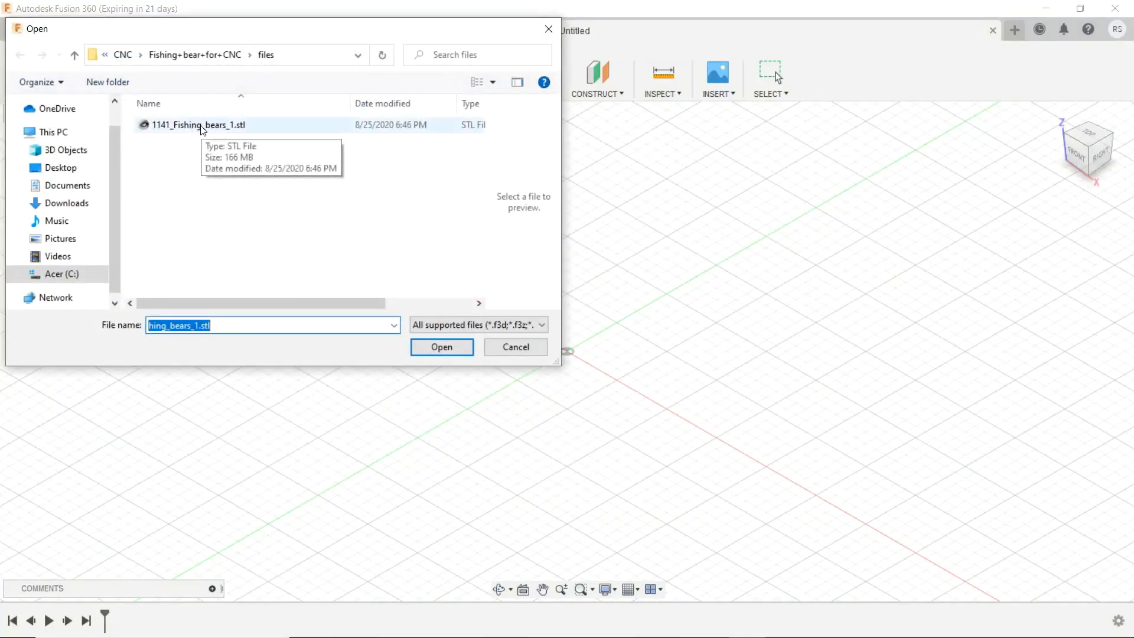
left_click(202, 126)
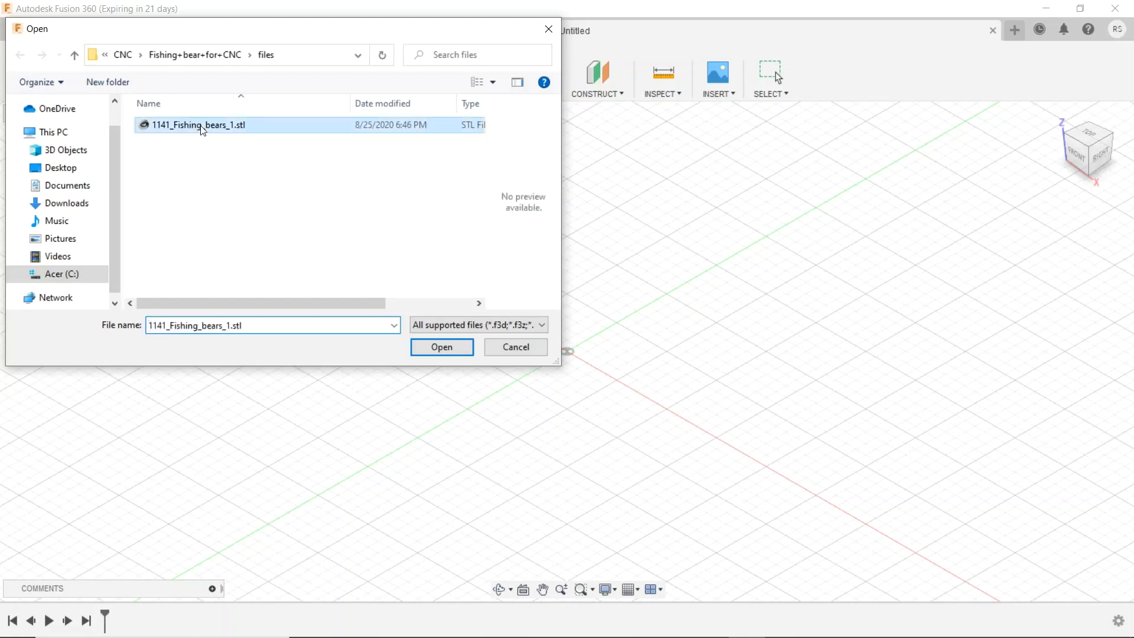
left_click(450, 345)
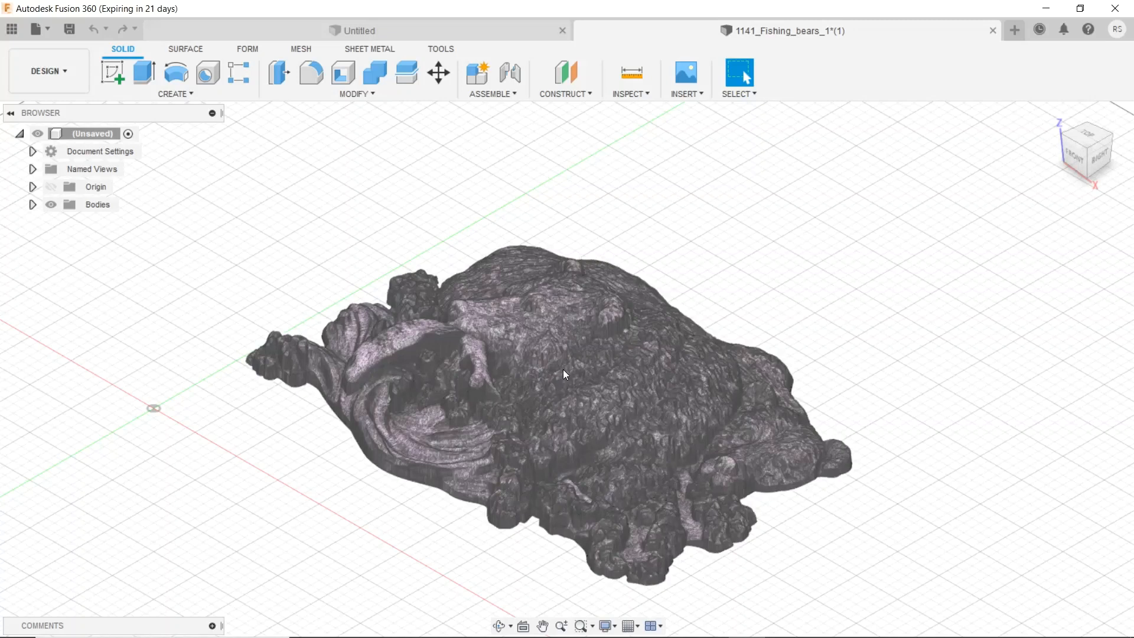
- Measure the bear mesh in top view from its uppermost outline point to its lowermost outline point
left_click(1091, 136)
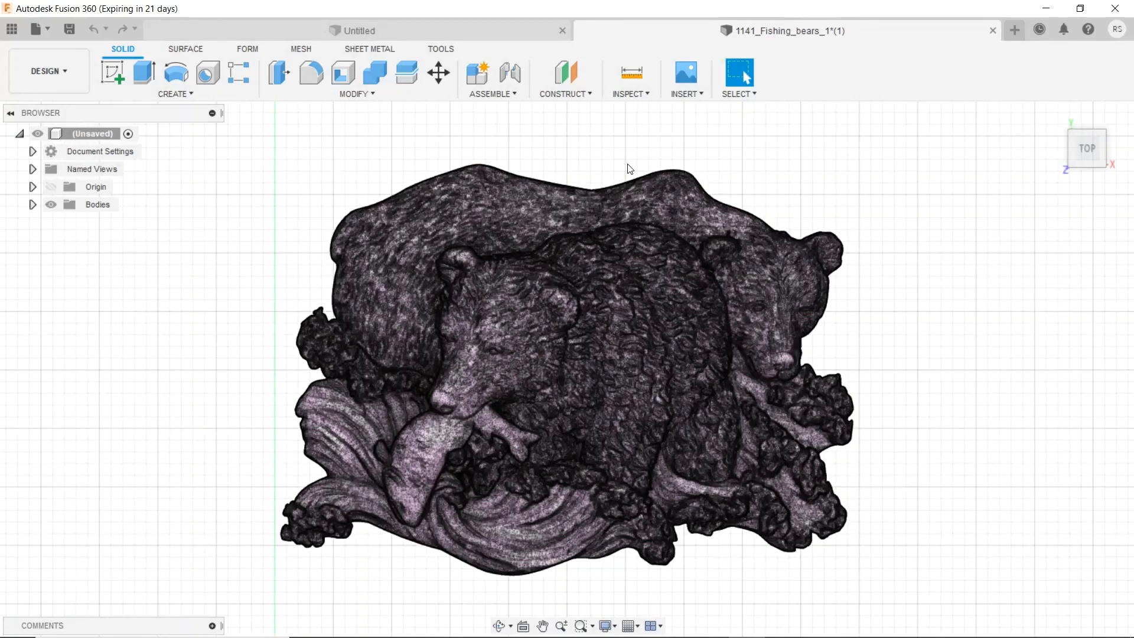
left_click(630, 95)
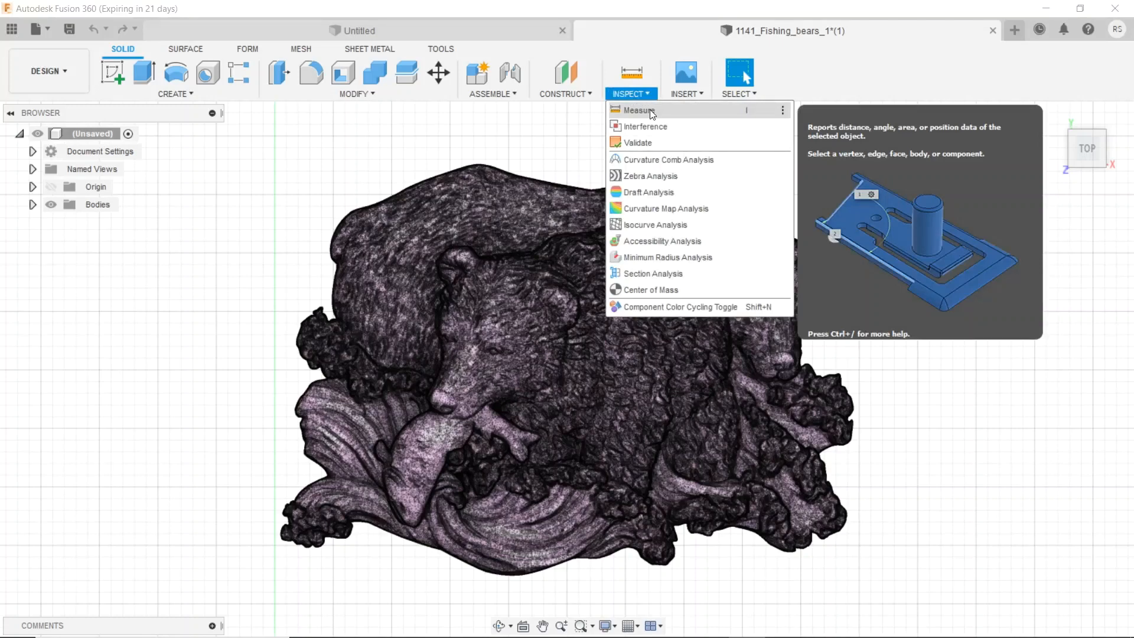
left_click(638, 110)
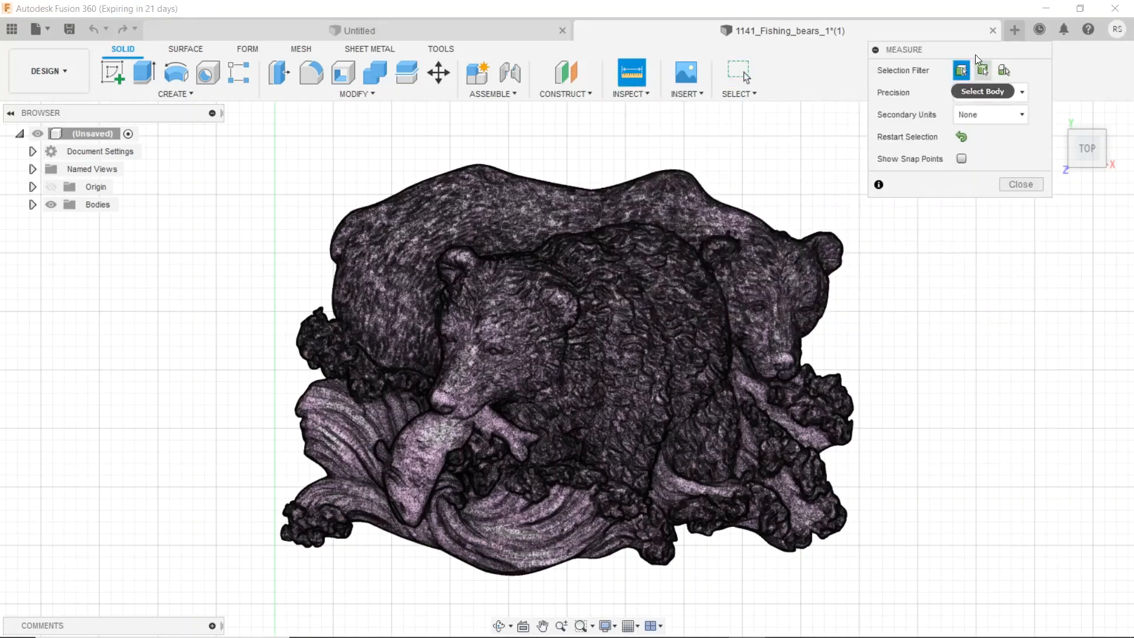
left_click_drag(948, 51, 983, 207)
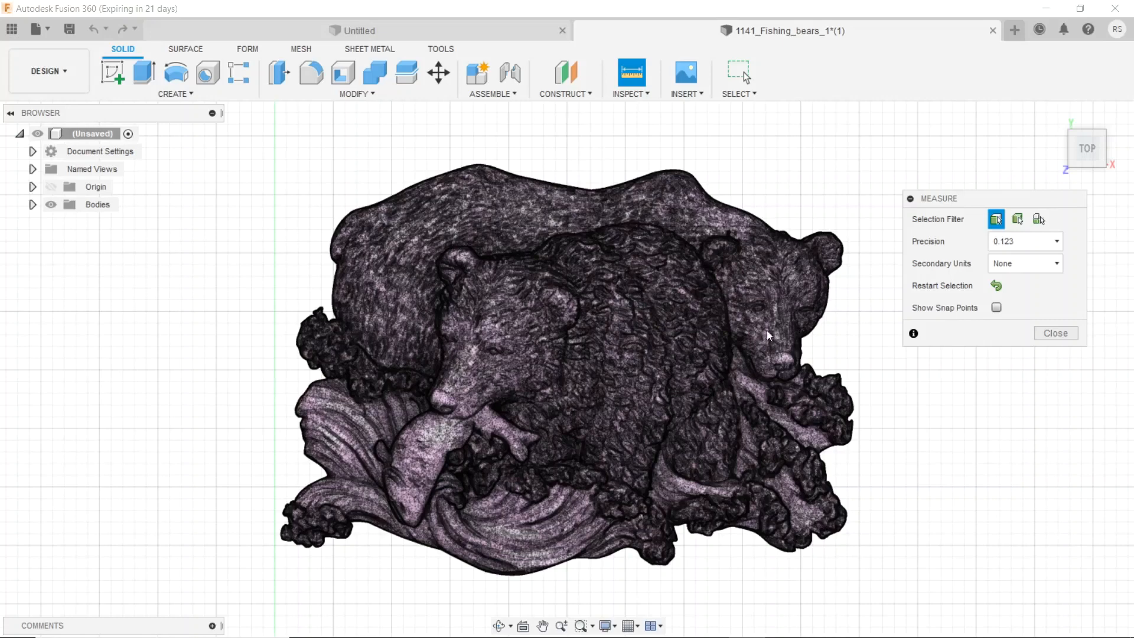
left_click(484, 165)
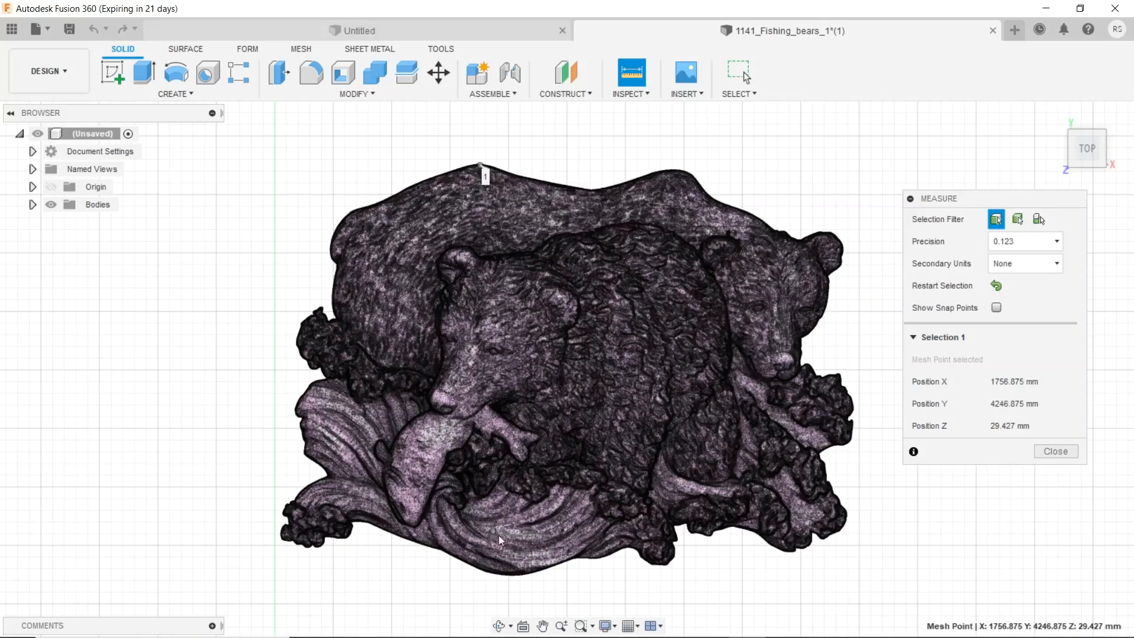
left_click(511, 579)
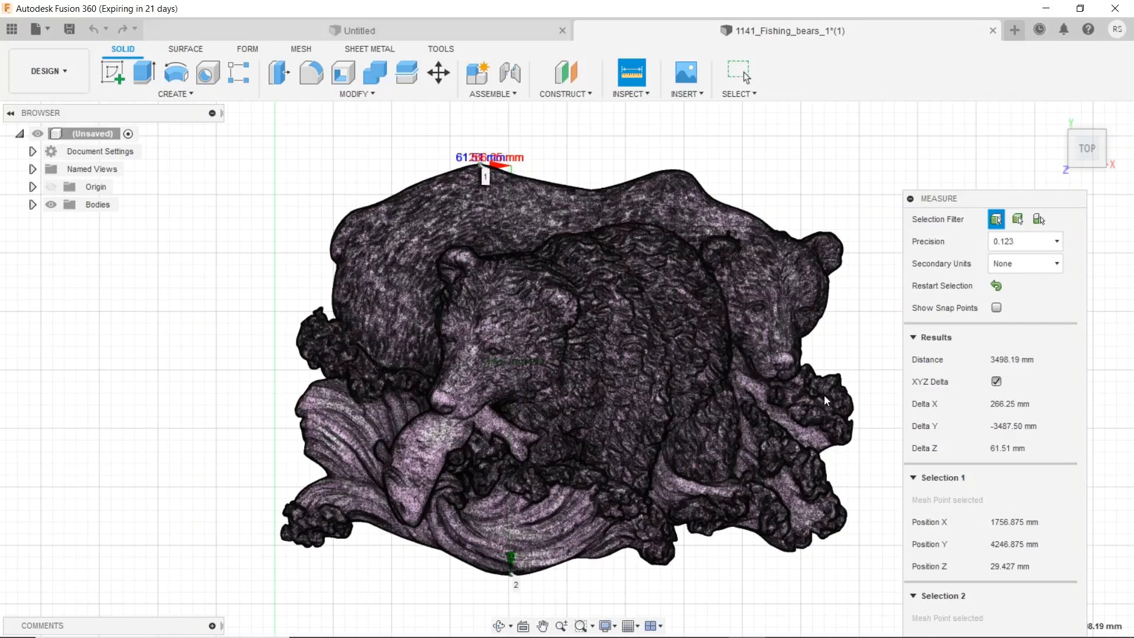
- Restart the measurement and measure the bear mesh's width between its rightmost and leftmost outline points
left_click(997, 286)
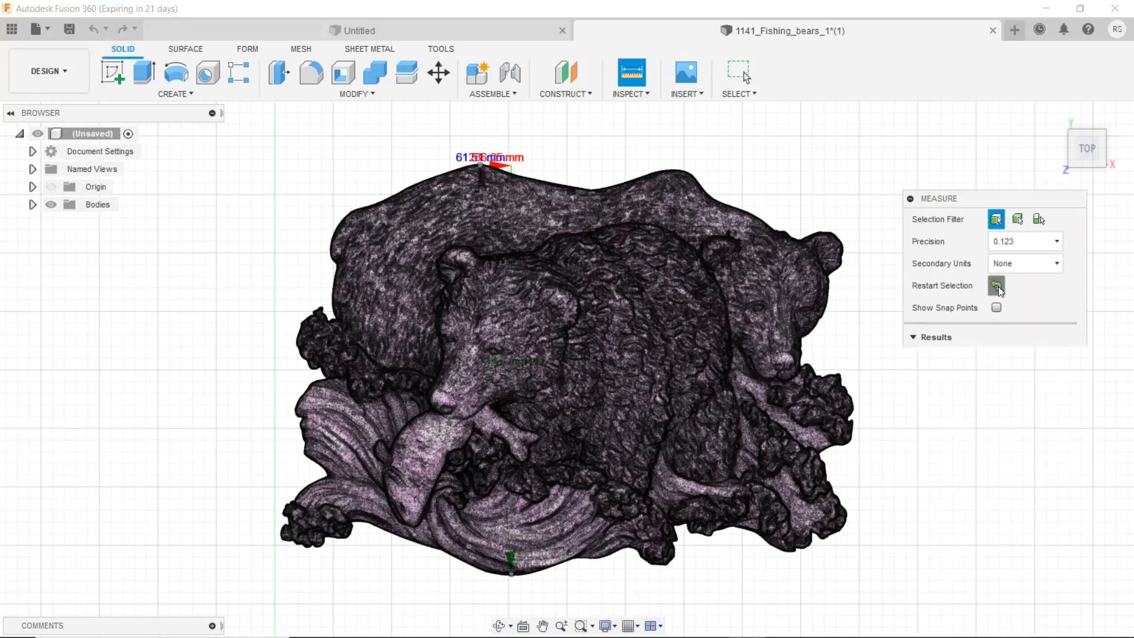
left_click(856, 409)
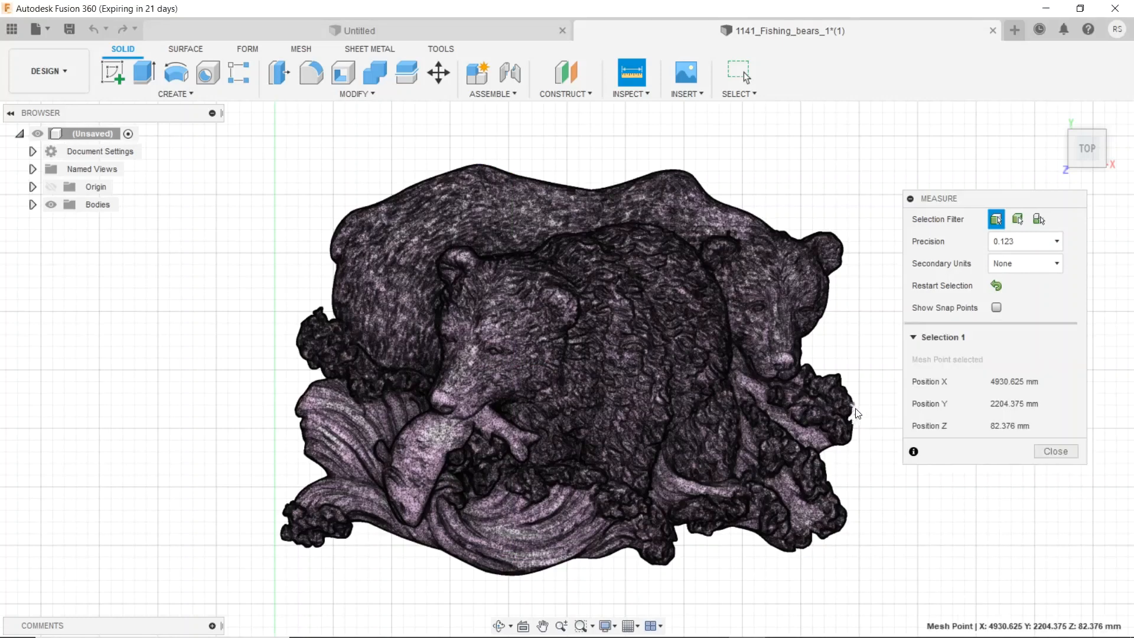
left_click(280, 539)
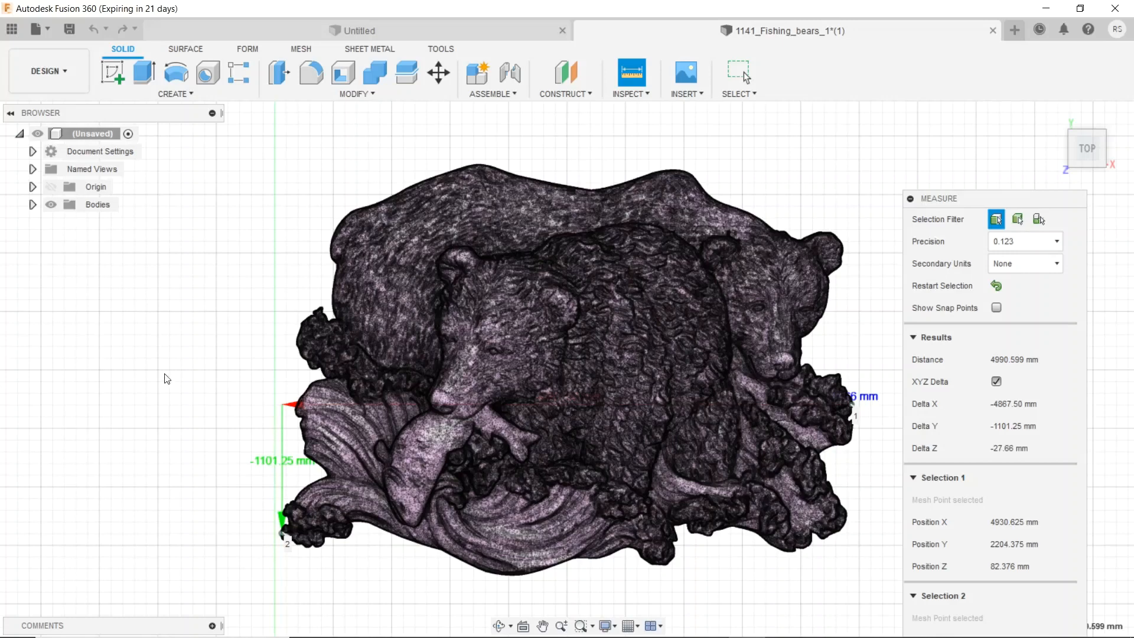
- Measure the bear mesh's thickness in front view from its highest peak to its base and end the measurement
mouse_move(1089, 154)
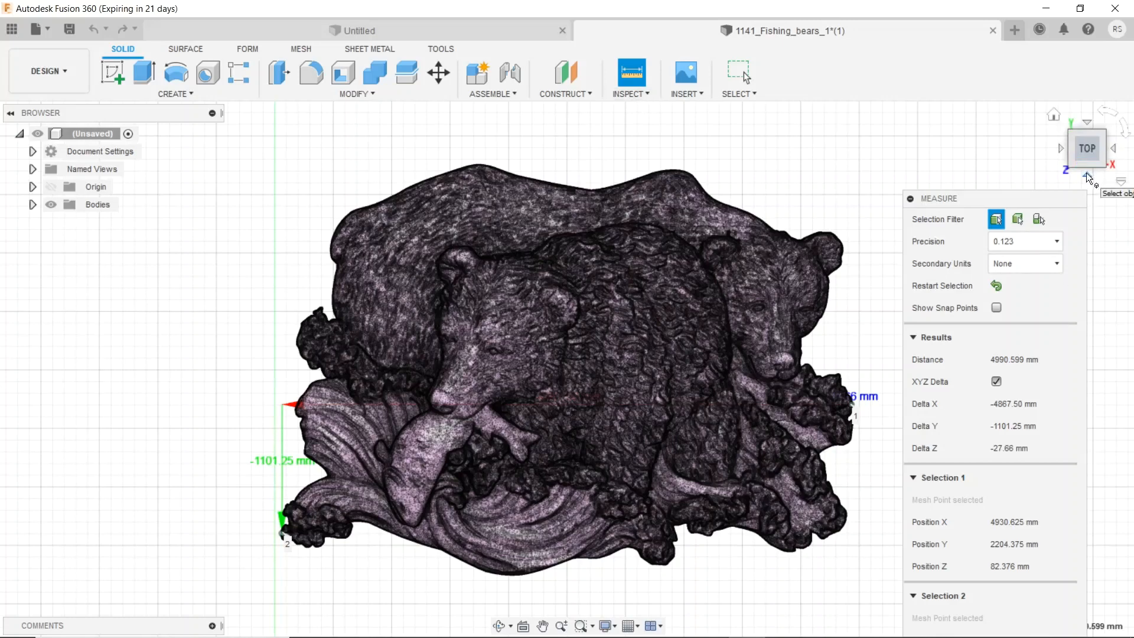
left_click(1086, 172)
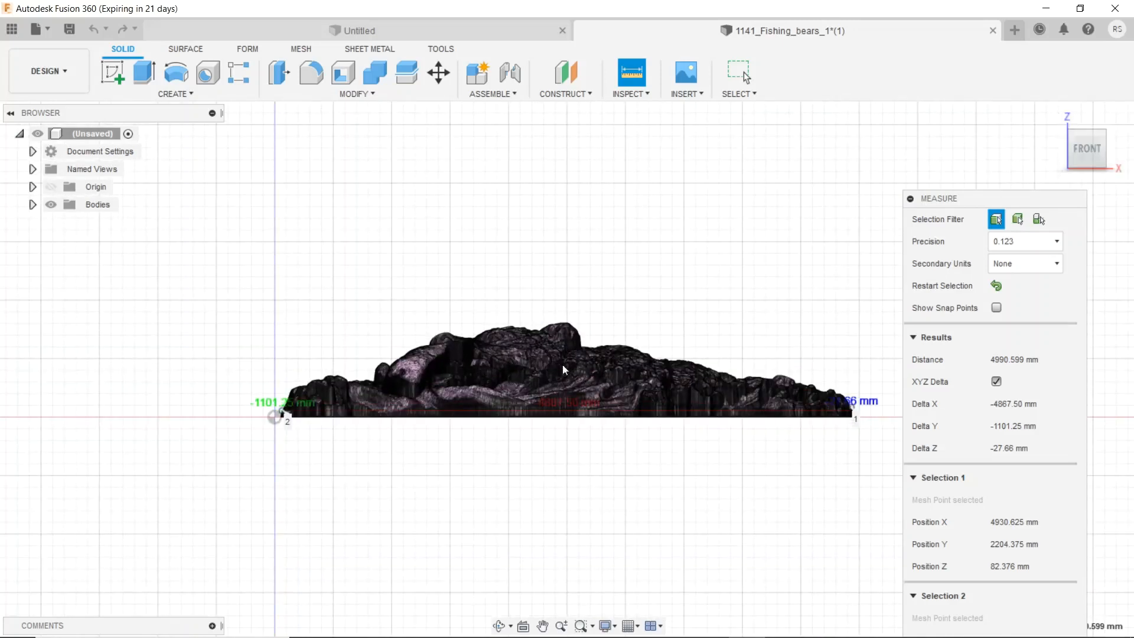
scroll(561, 384, "up", 4)
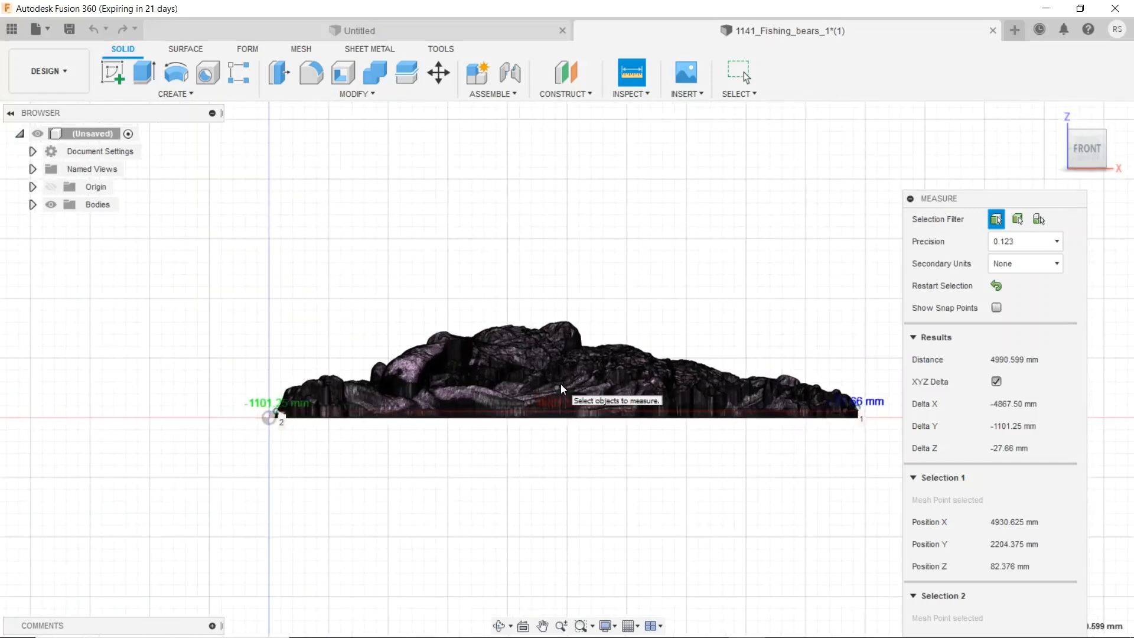
scroll(561, 383, "up", 5)
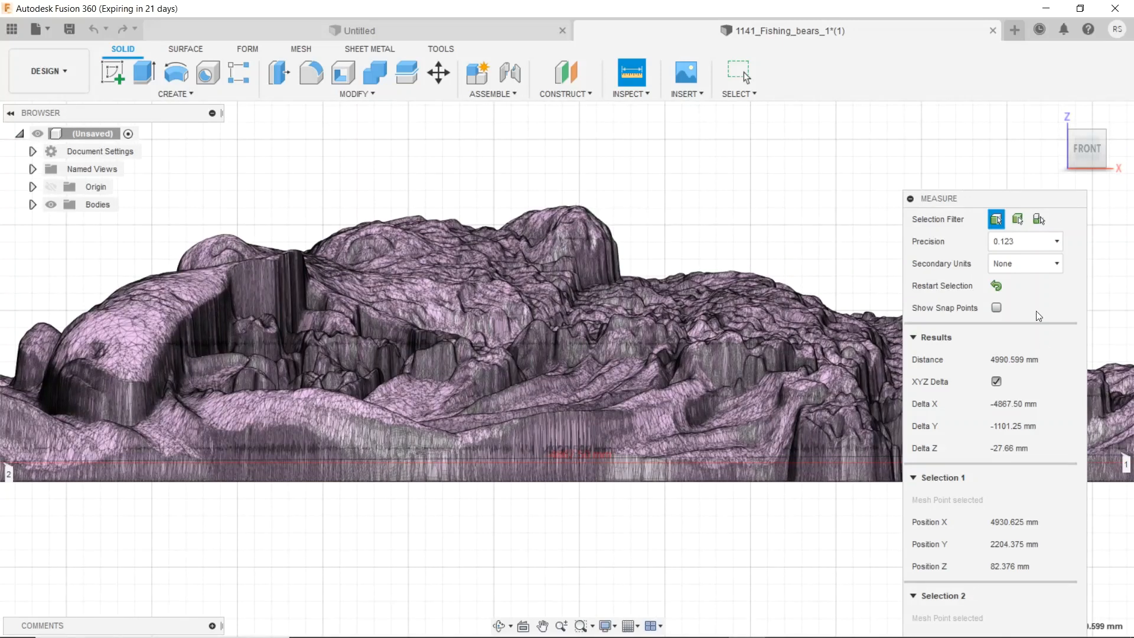
left_click(995, 286)
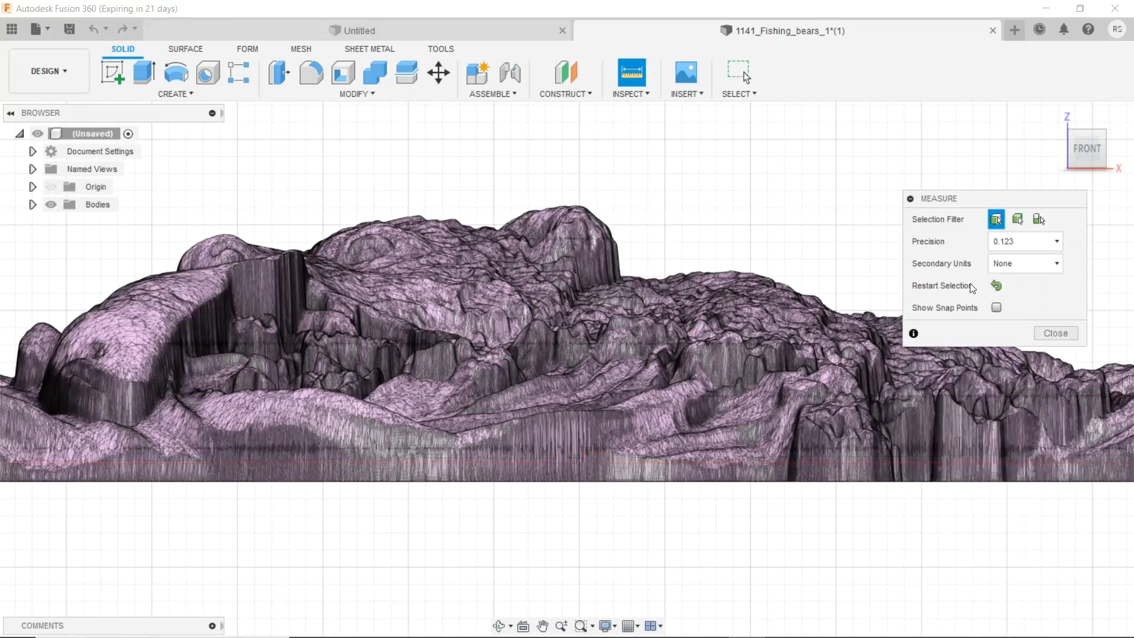
left_click(578, 206)
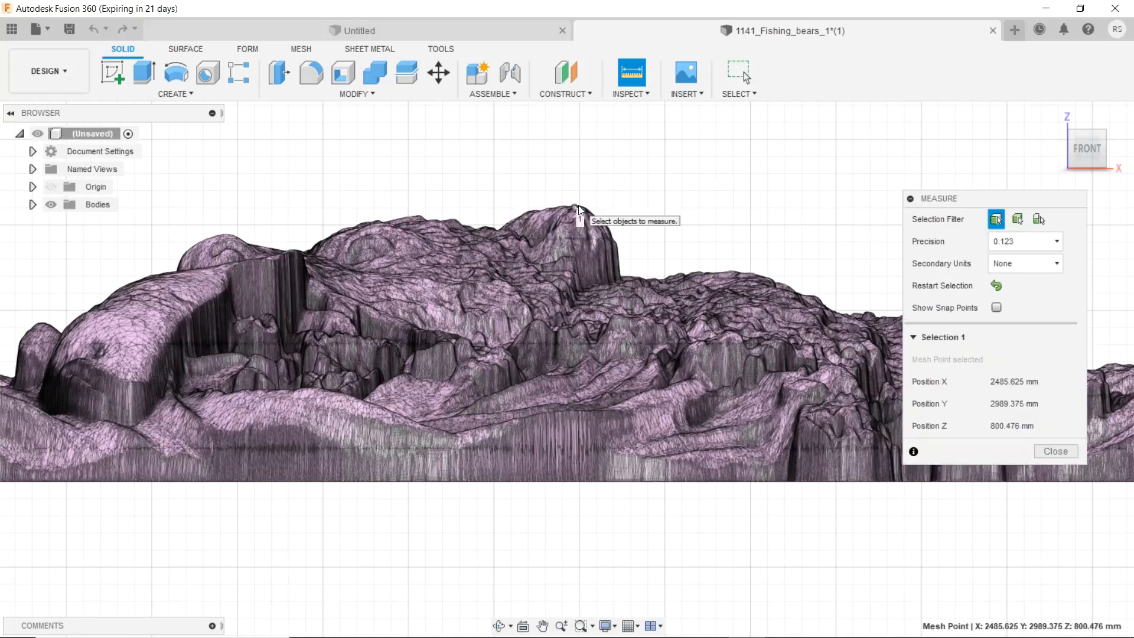
left_click(576, 482)
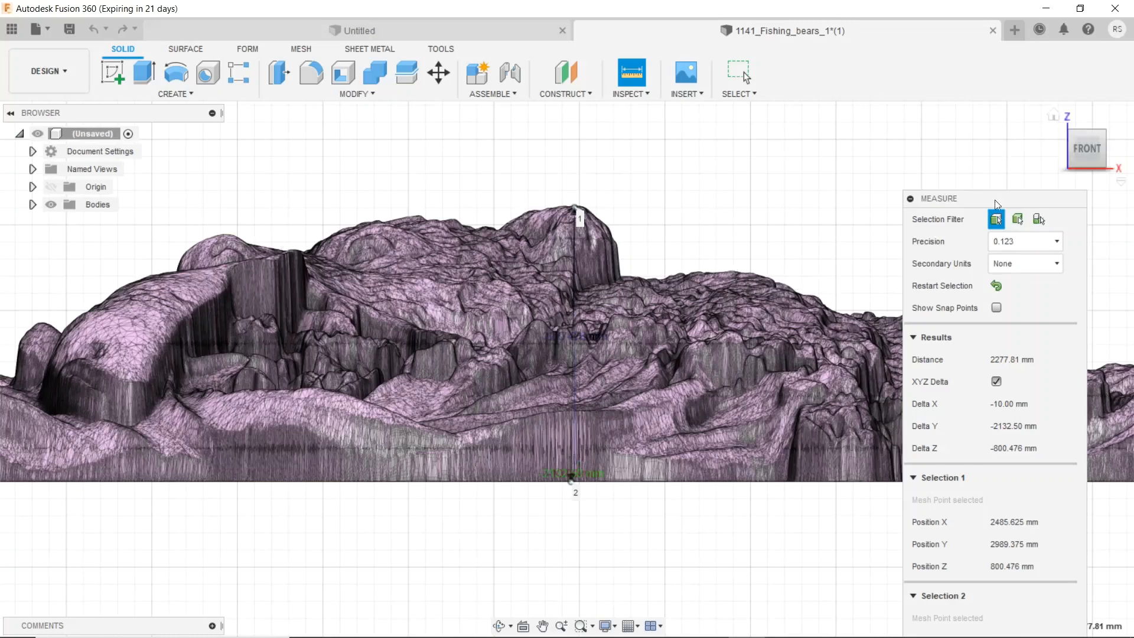
left_click_drag(985, 199, 942, 87)
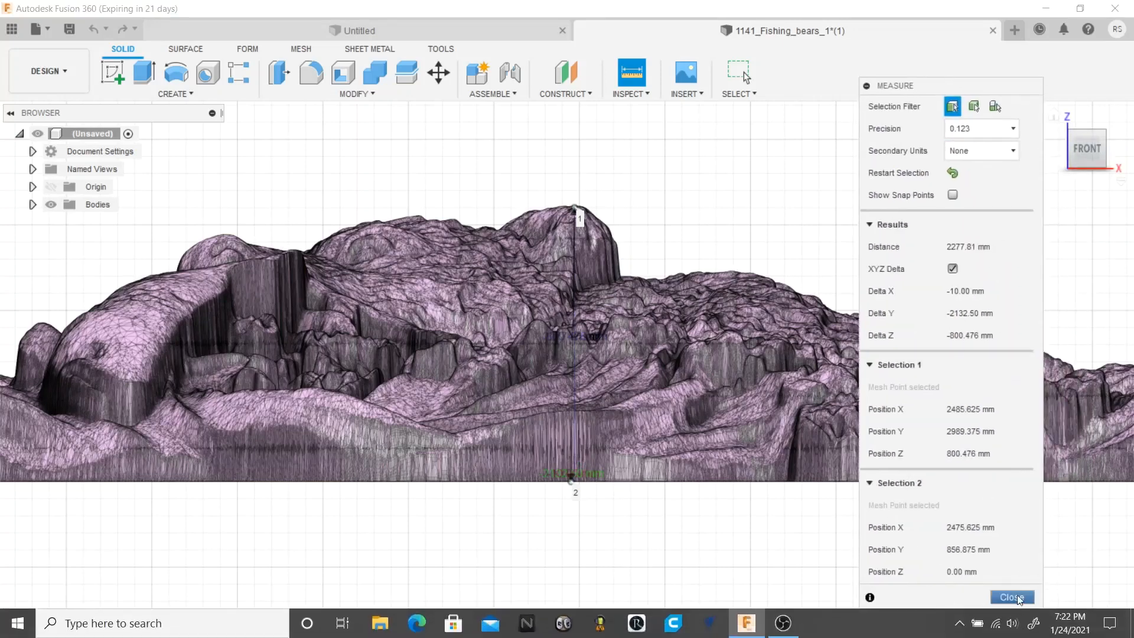
left_click(1012, 599)
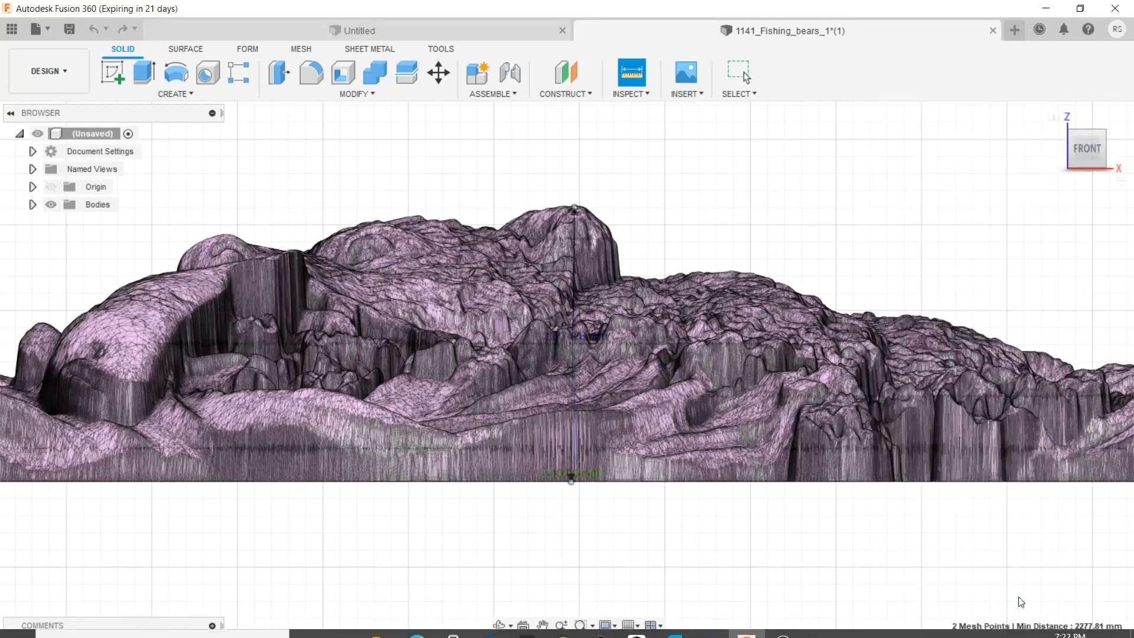
- Scale the whole bear mesh body uniformly by a factor of 0.02
left_click(1054, 115)
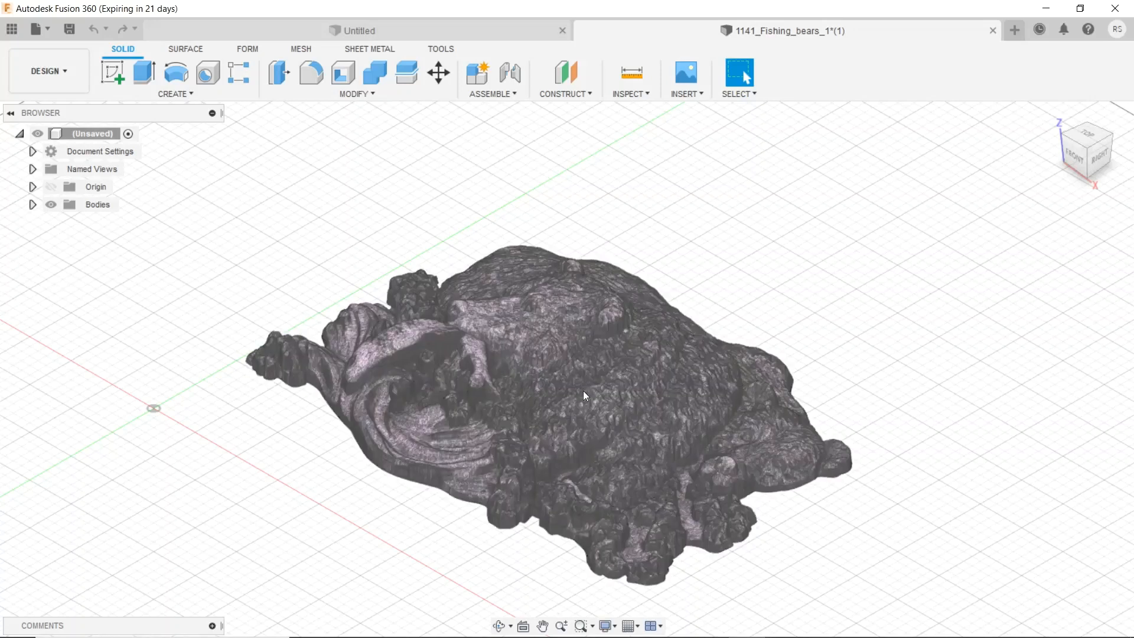
left_click(583, 391)
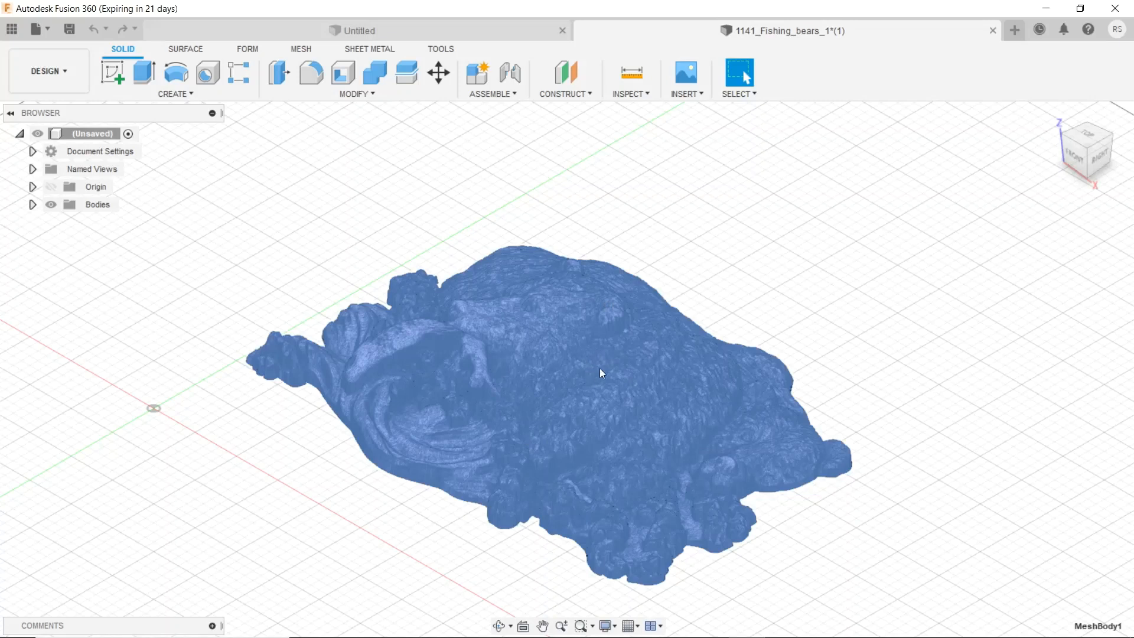
left_click(448, 273)
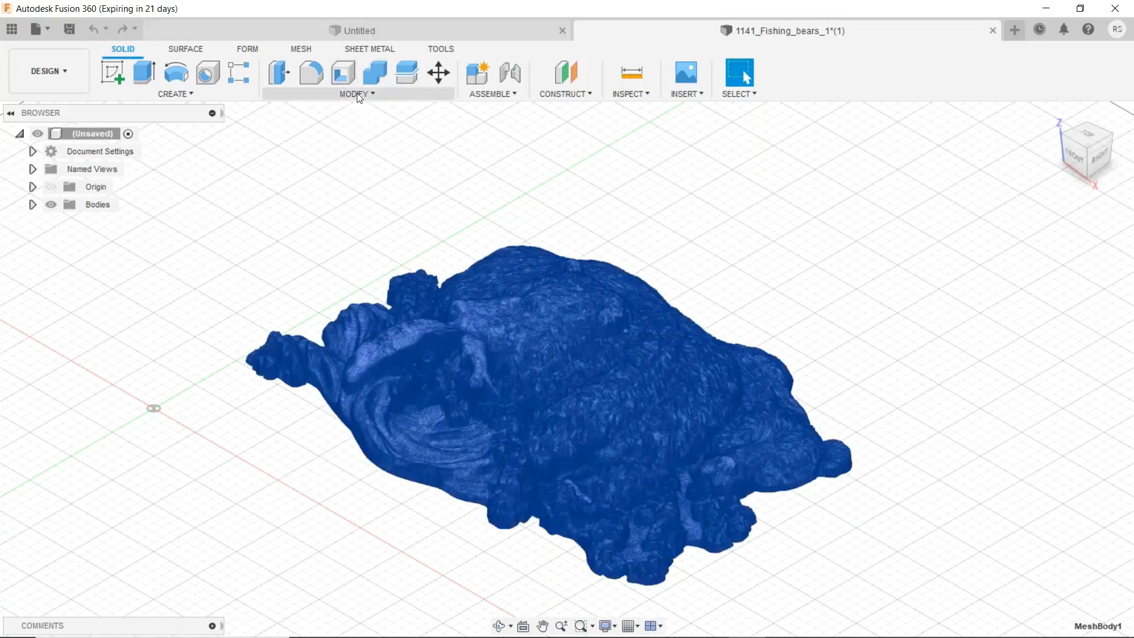
left_click(357, 94)
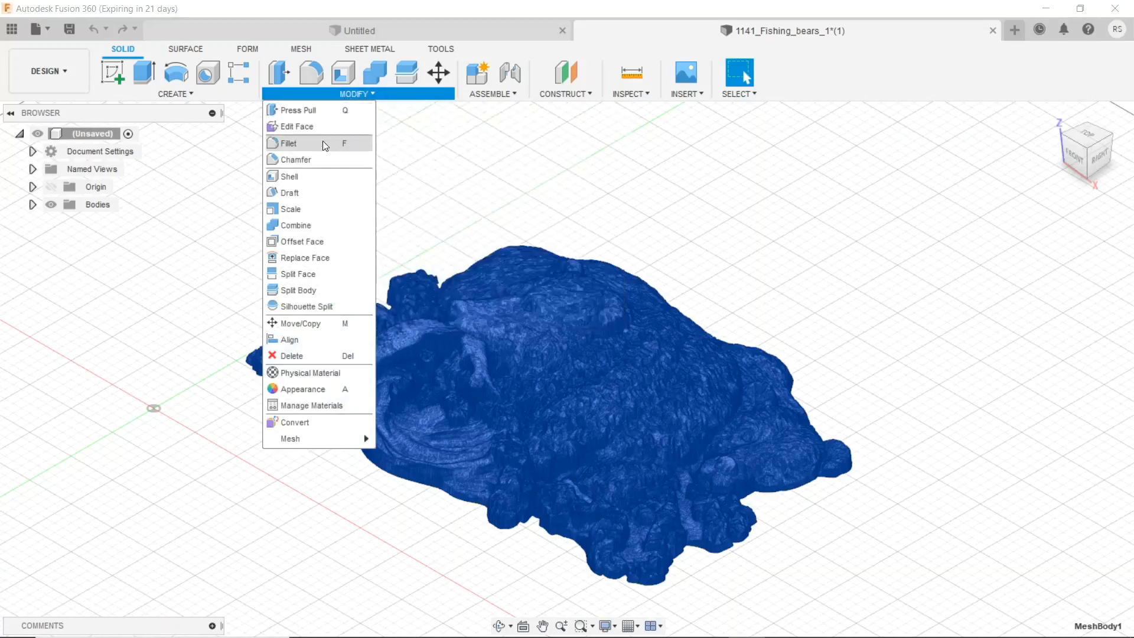
left_click(302, 210)
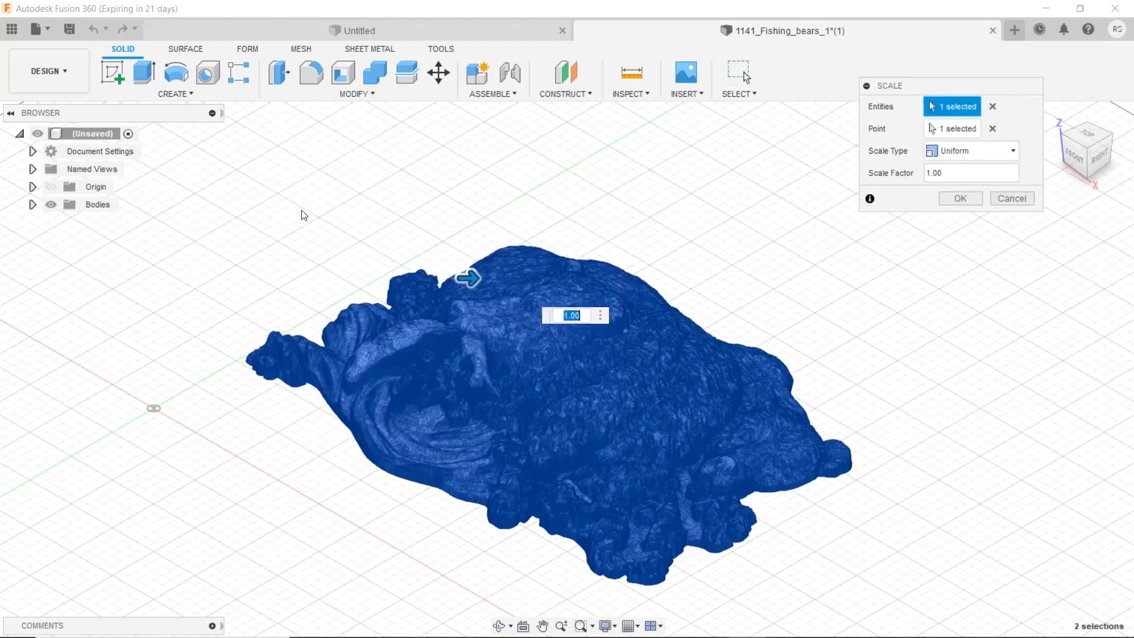
left_click_drag(942, 87, 969, 204)
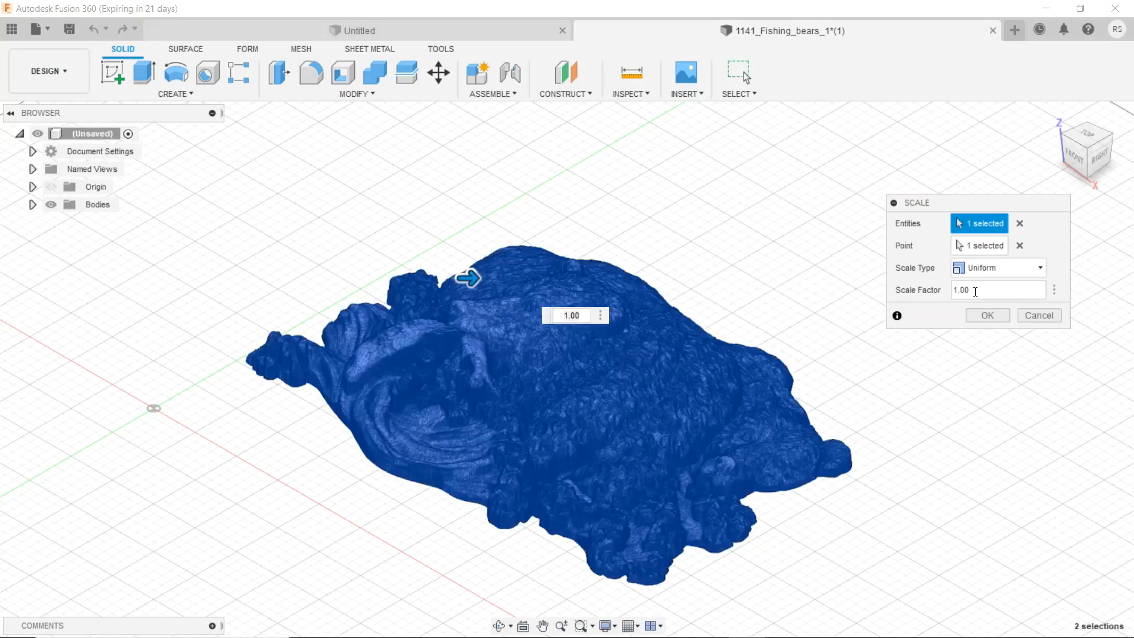
left_click_drag(975, 288, 936, 291)
type(".02")
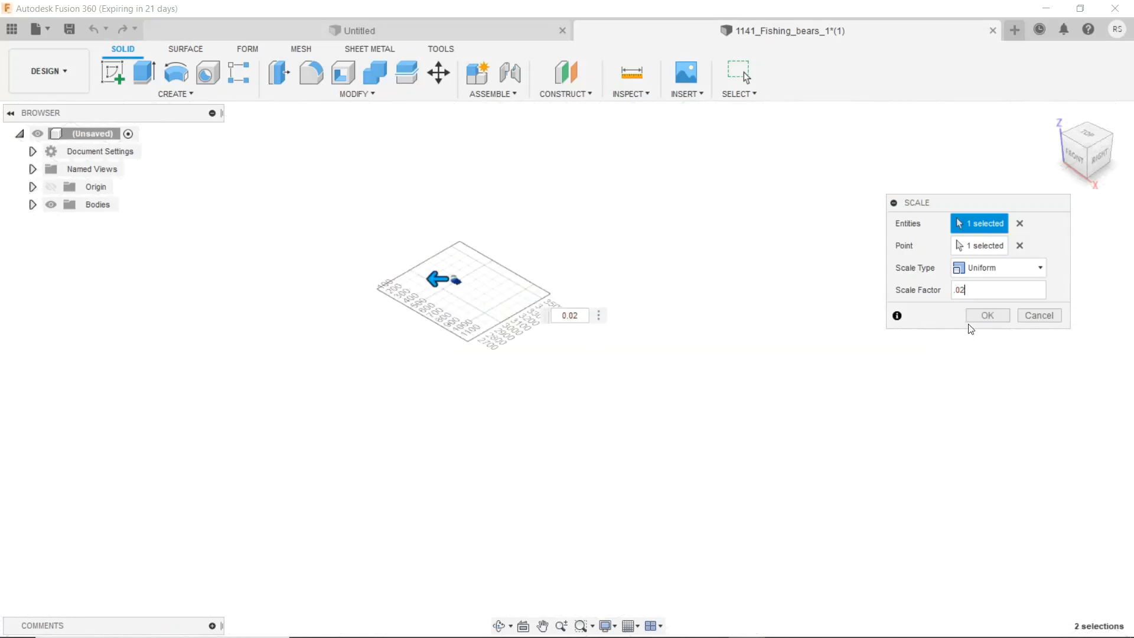
left_click(983, 315)
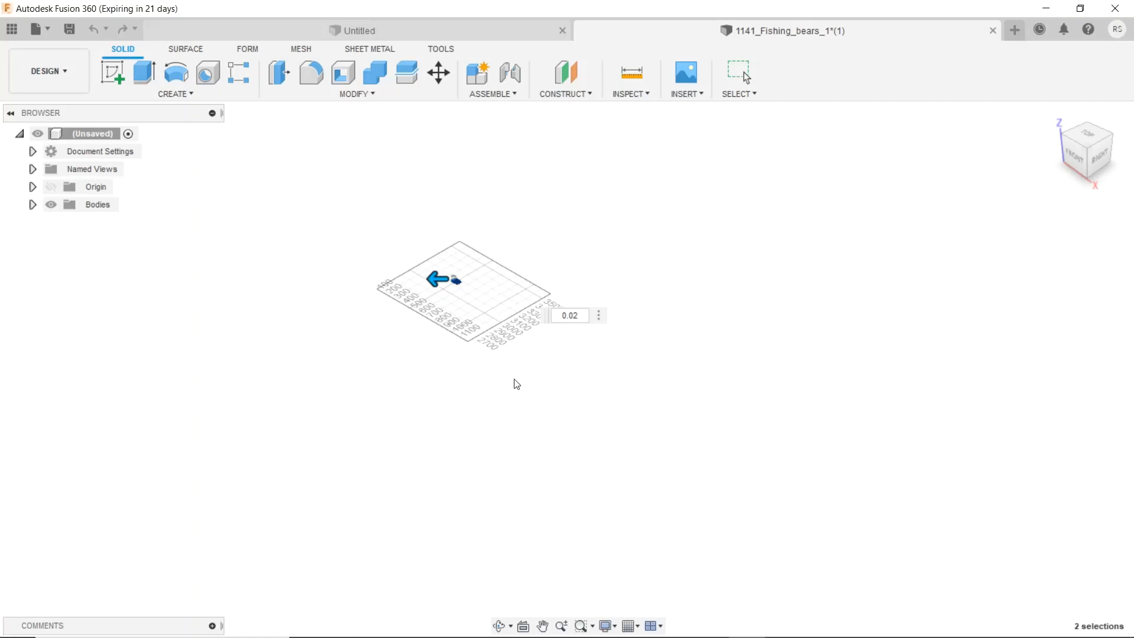
key("Return")
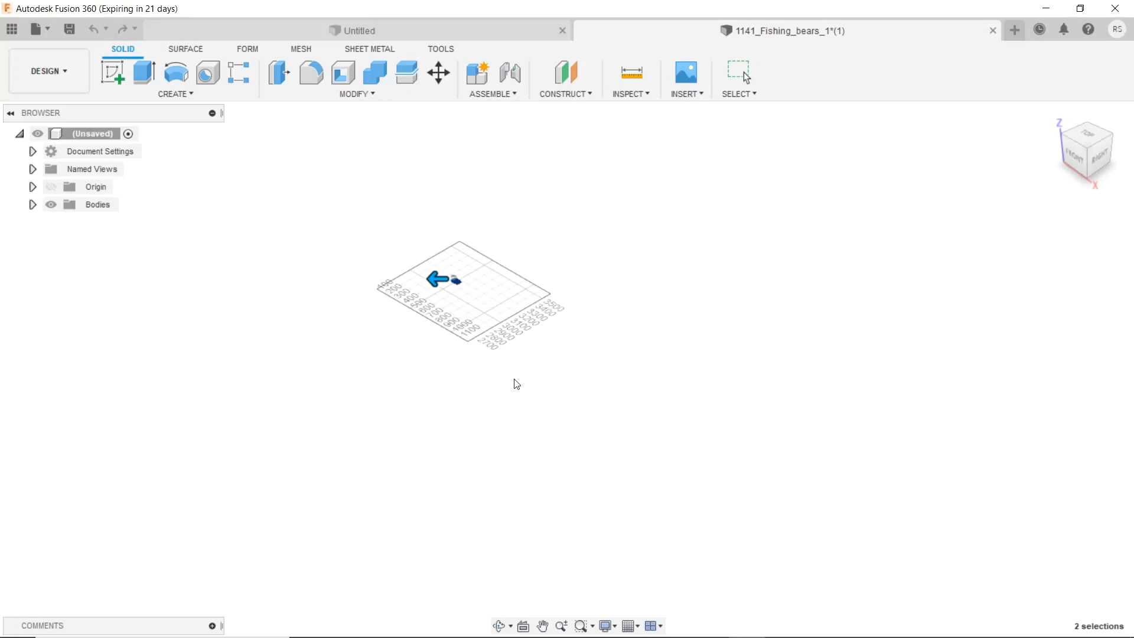
mouse_move(1051, 115)
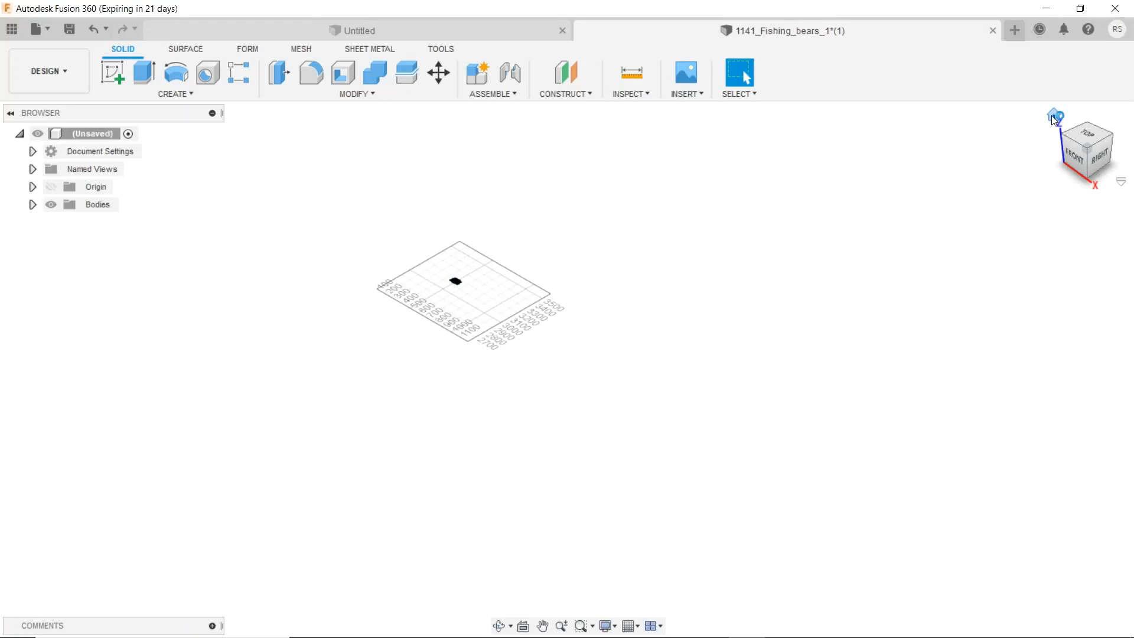
- Measure the scaled bear mesh's width in an upright top view, from its rightmost to its leftmost outline point
left_click(1054, 116)
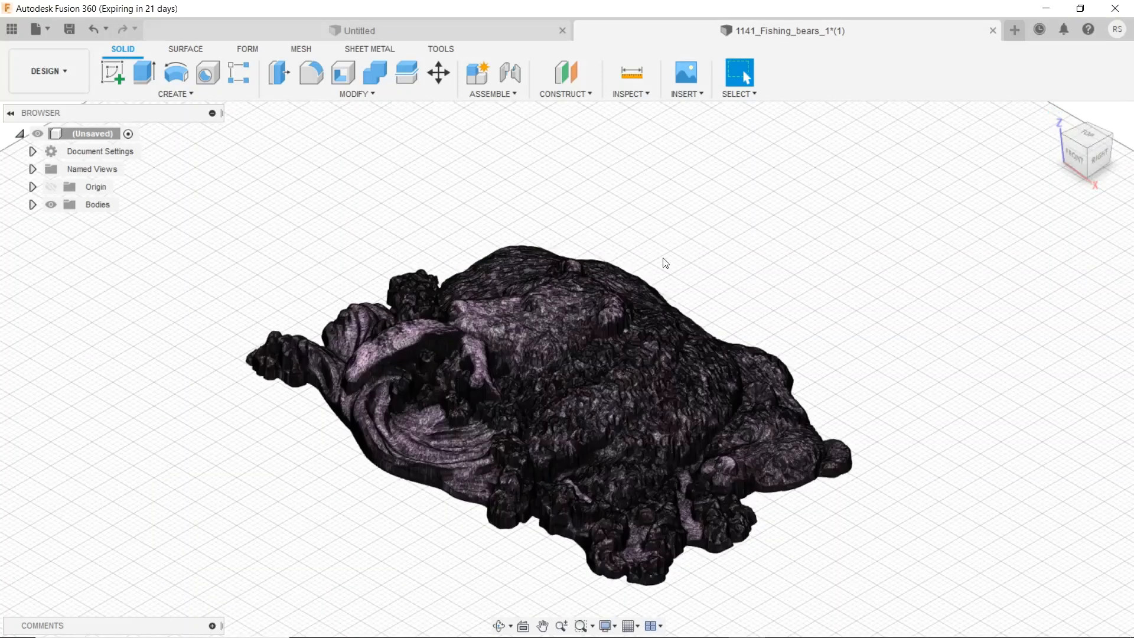
left_click(1087, 137)
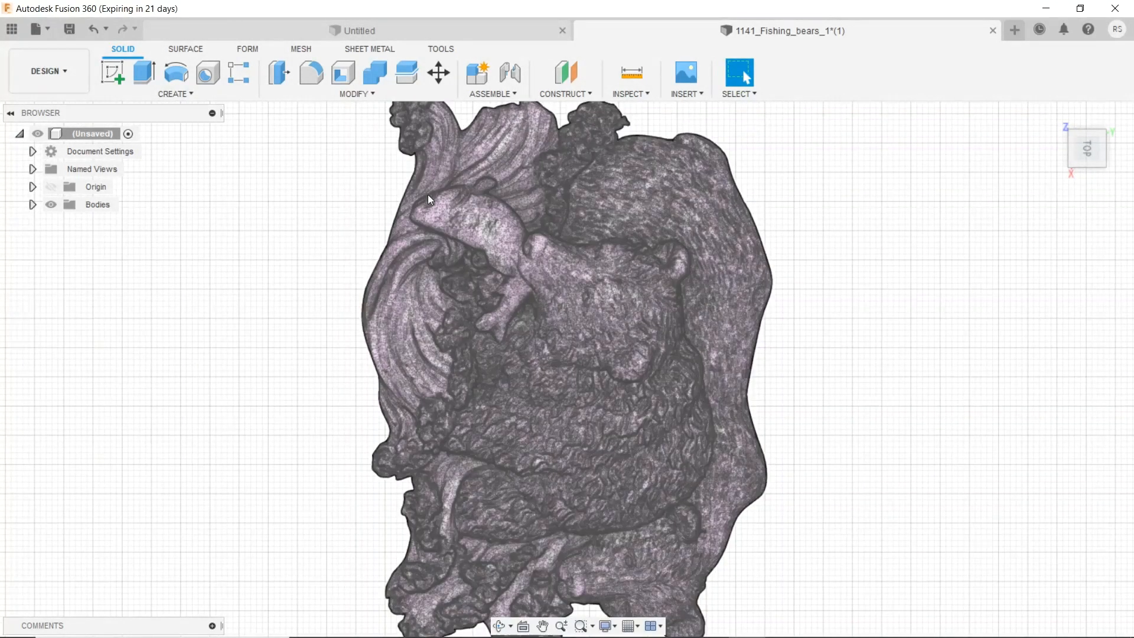
mouse_move(1104, 162)
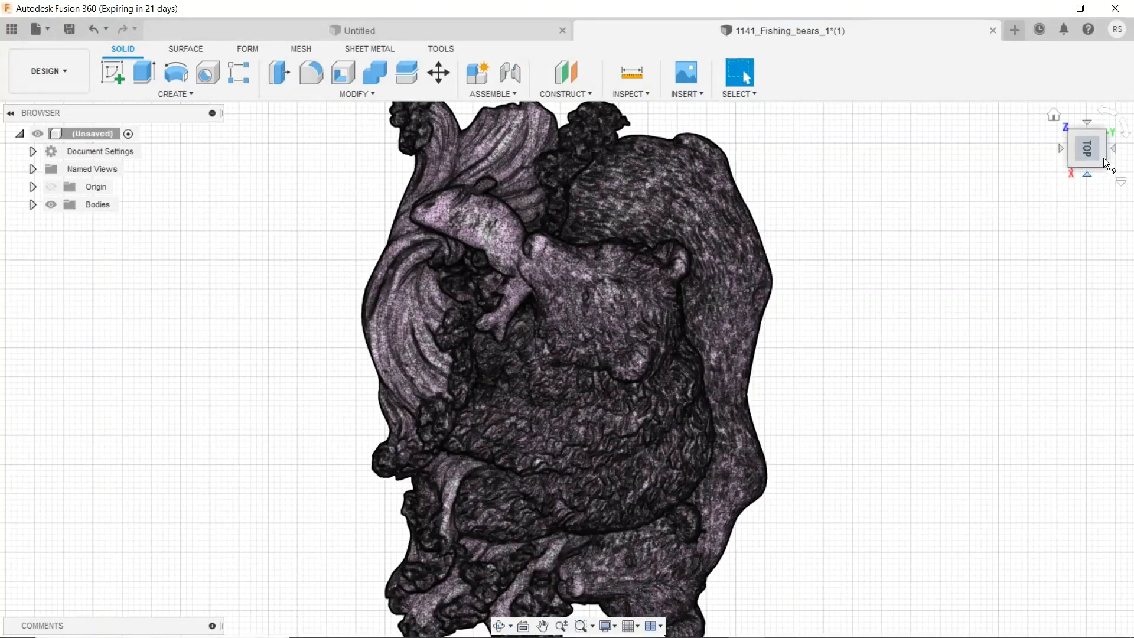
left_click(1108, 113)
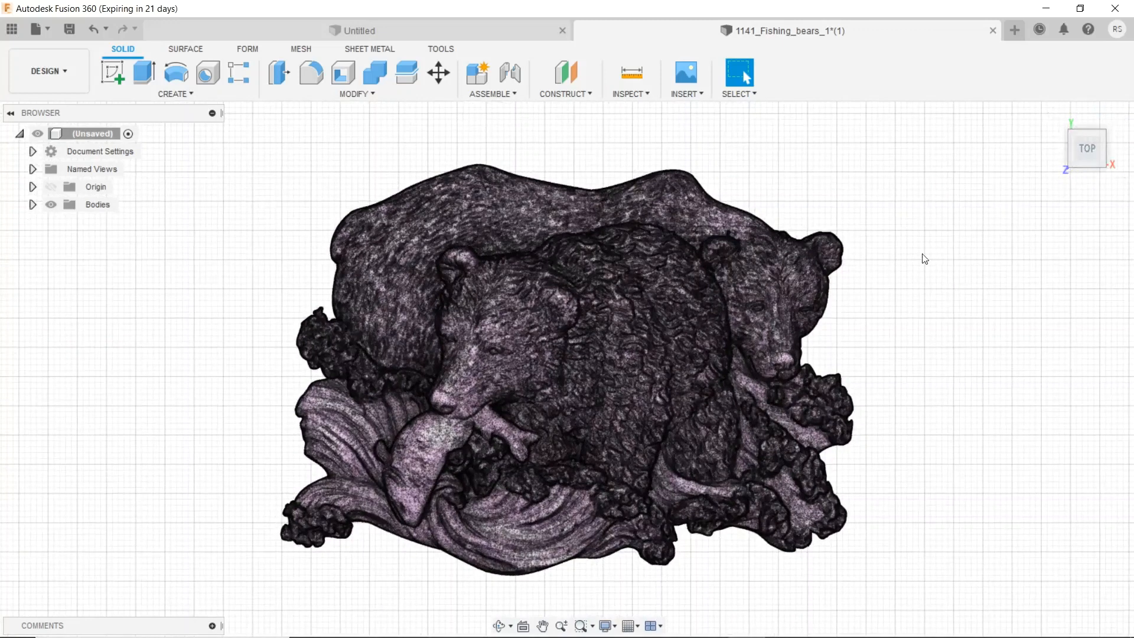
left_click(627, 97)
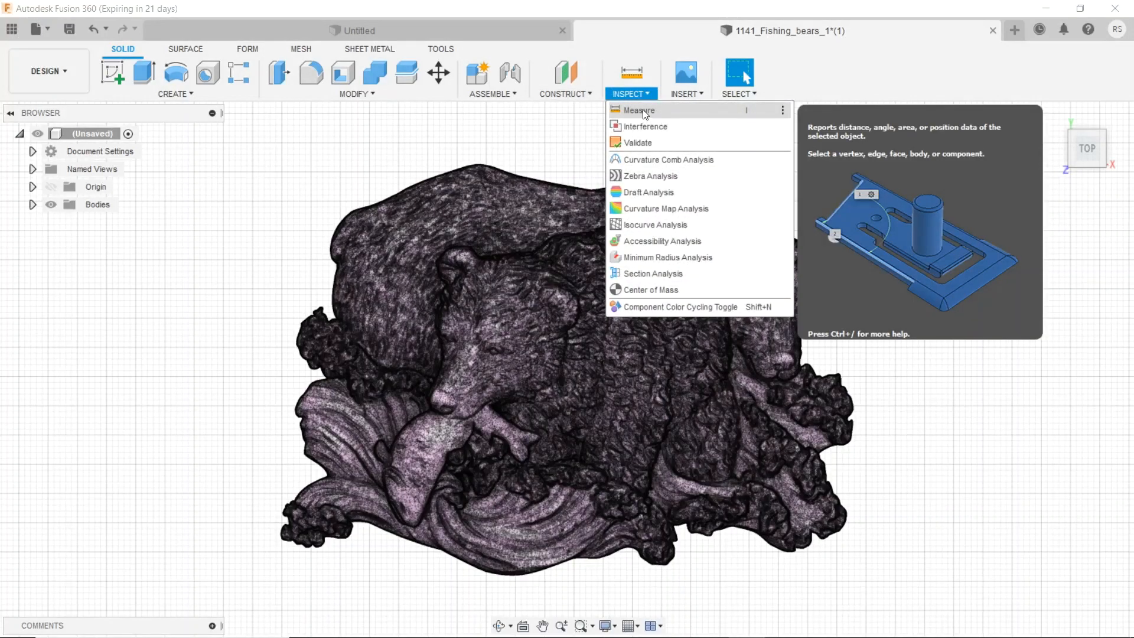
left_click(642, 110)
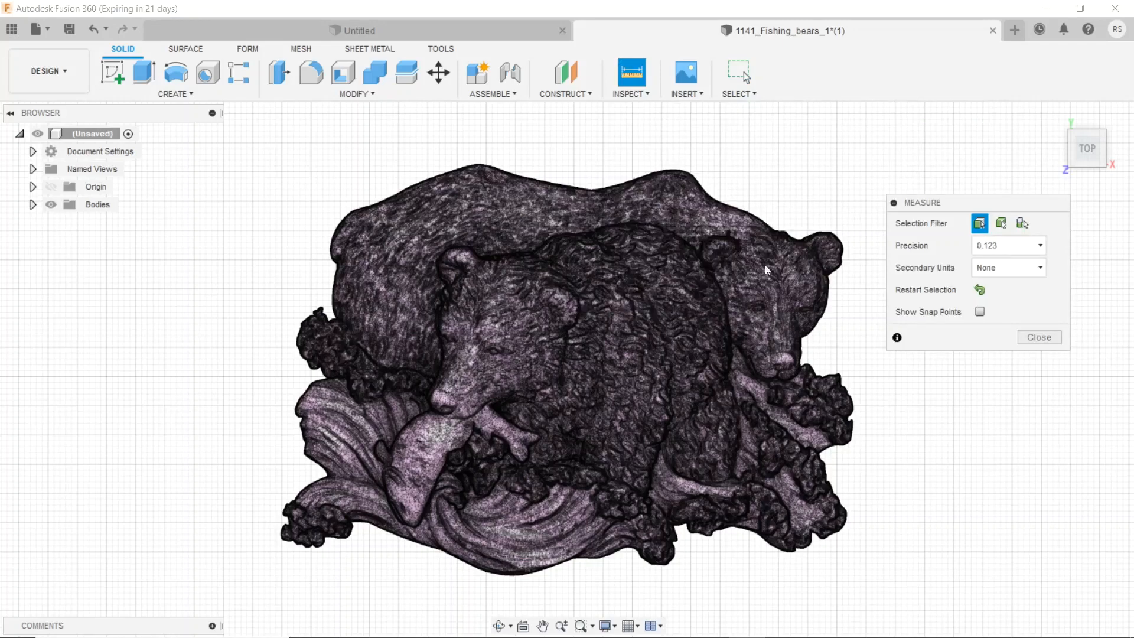
left_click(855, 410)
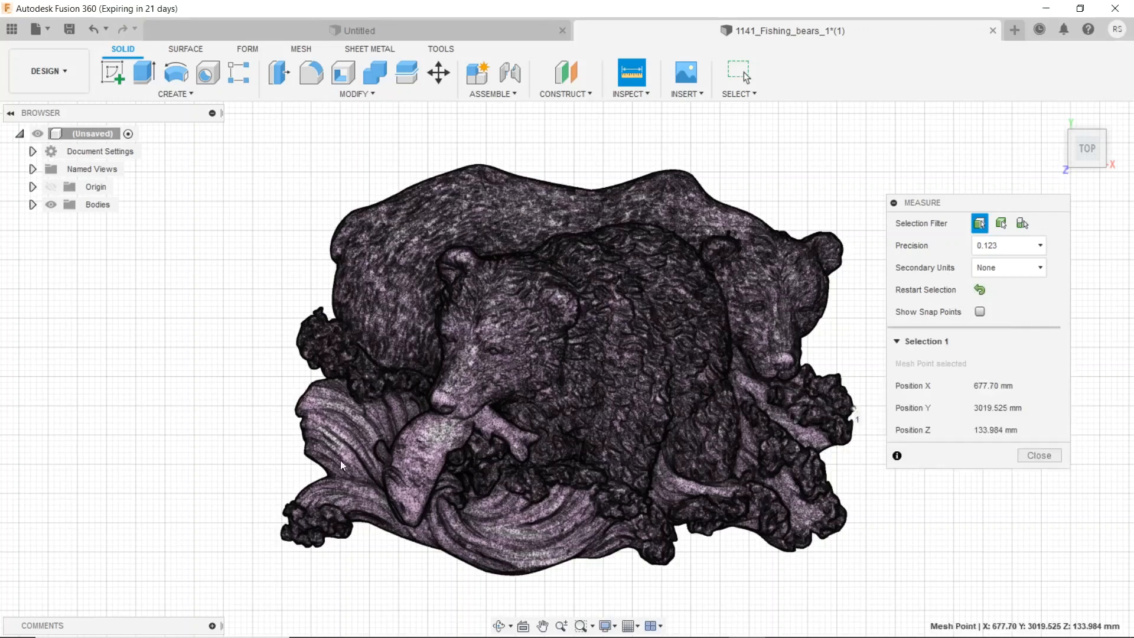
left_click(281, 536)
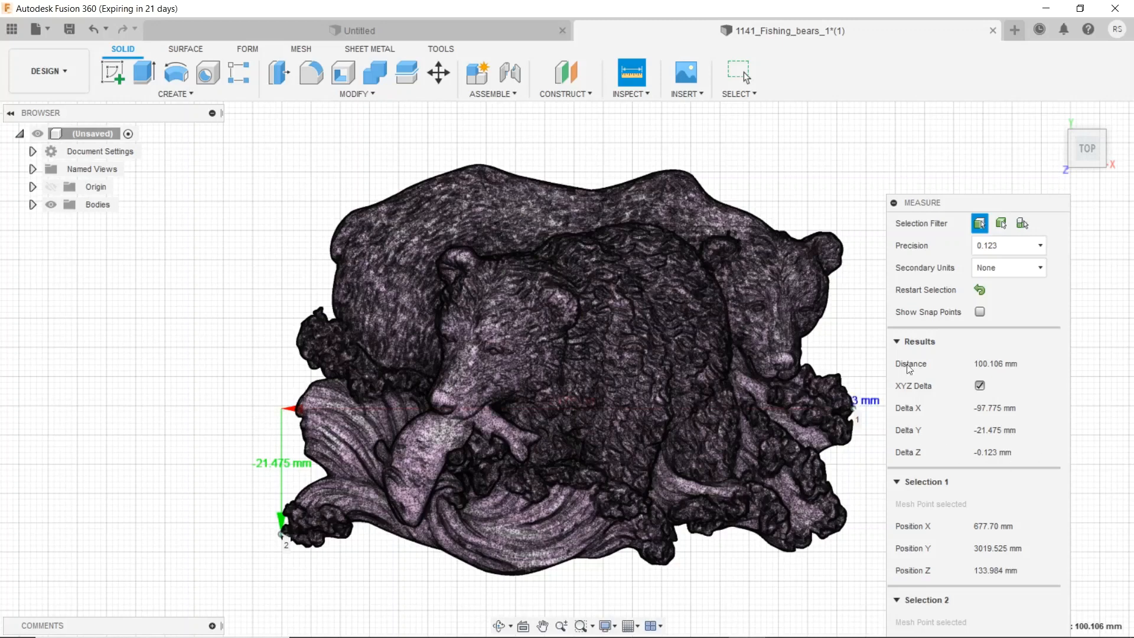
- Restart the measurement and measure the scaled mesh's height from its lowermost to its uppermost outline point
left_click(980, 290)
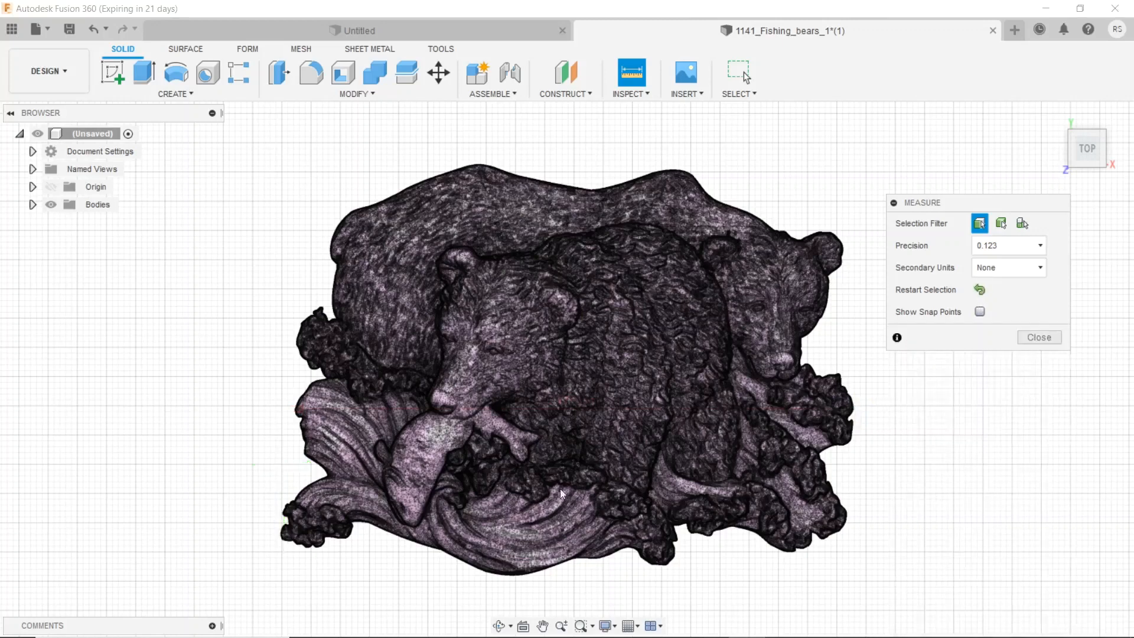
left_click(513, 575)
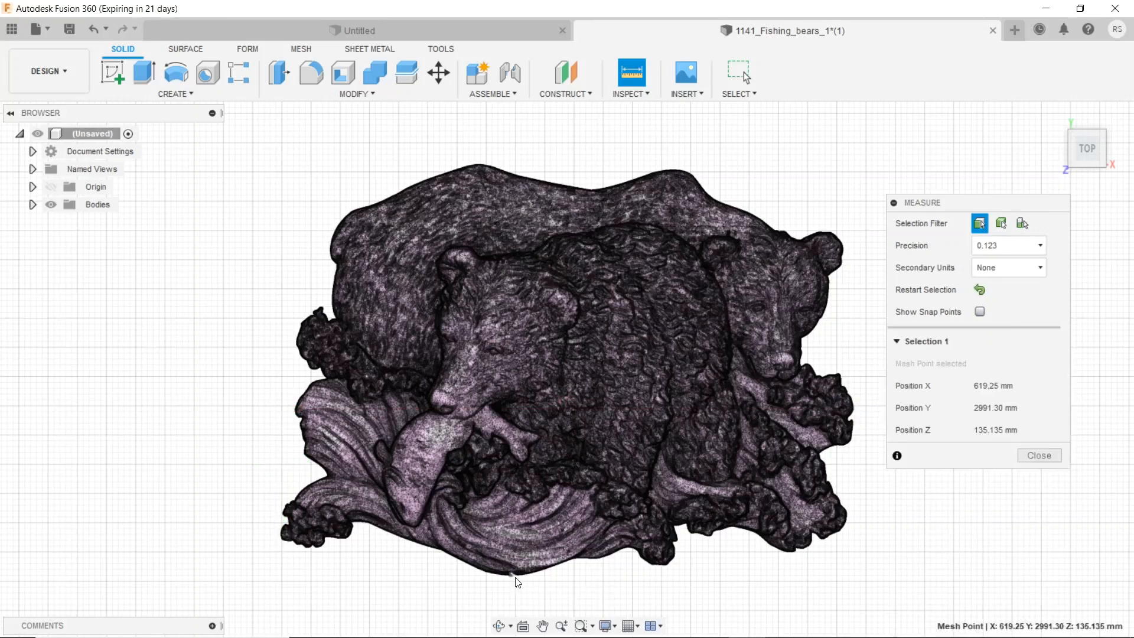
left_click(478, 164)
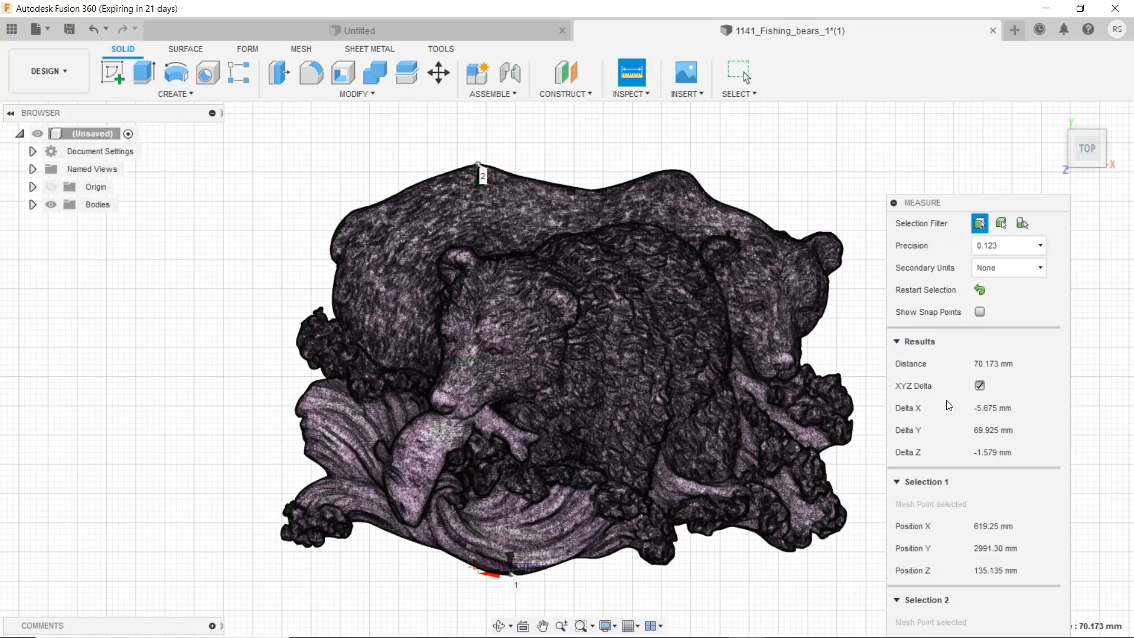
- Measure the scaled mesh's thickness in front view from its highest peak to its base and end the measurement
mouse_move(1091, 165)
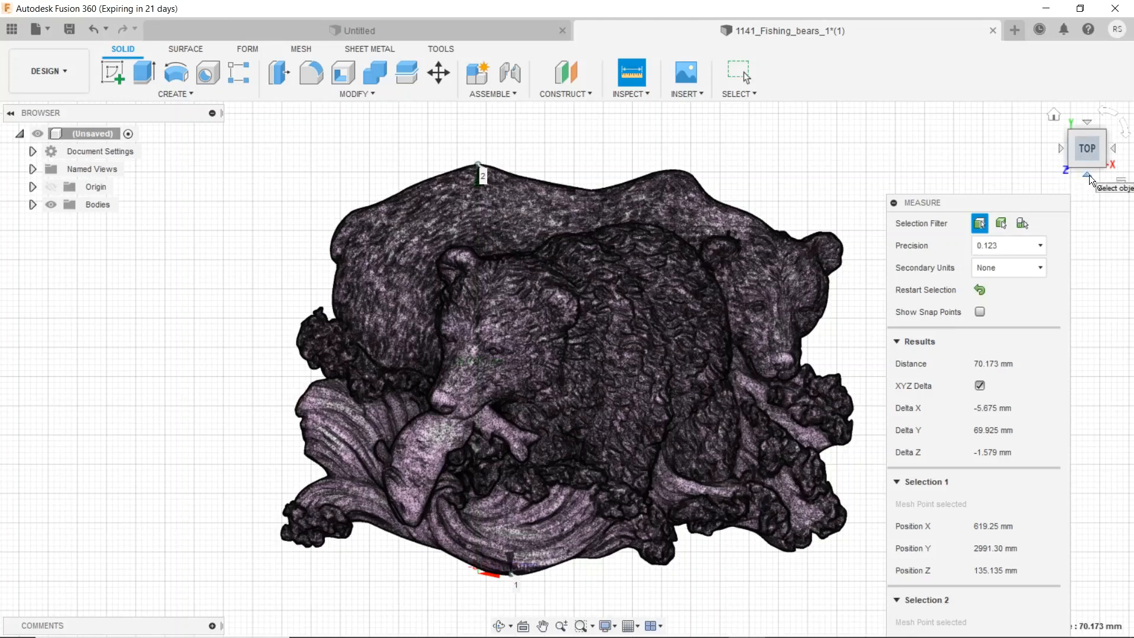
left_click(1087, 175)
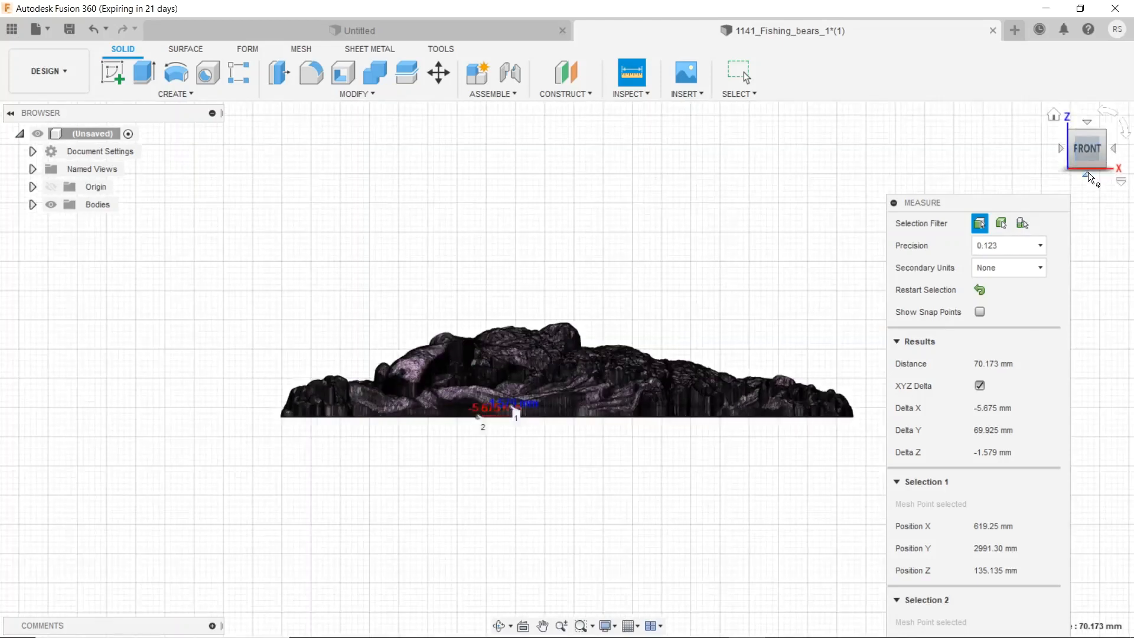
left_click(980, 289)
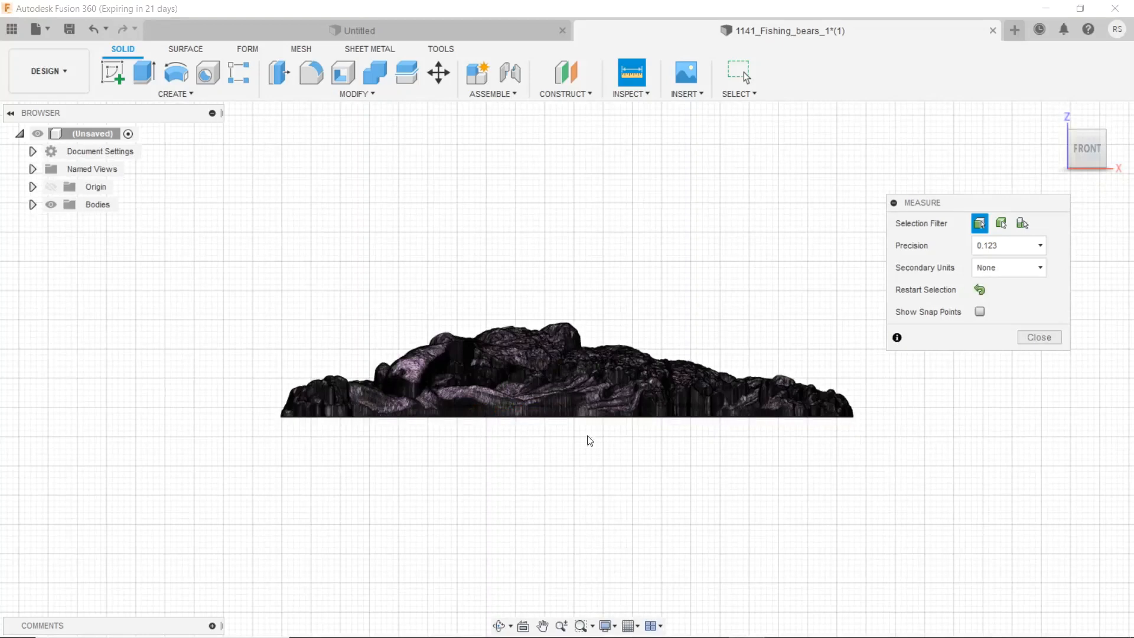
scroll(572, 385, "down", 2)
scroll(571, 385, "up", 8)
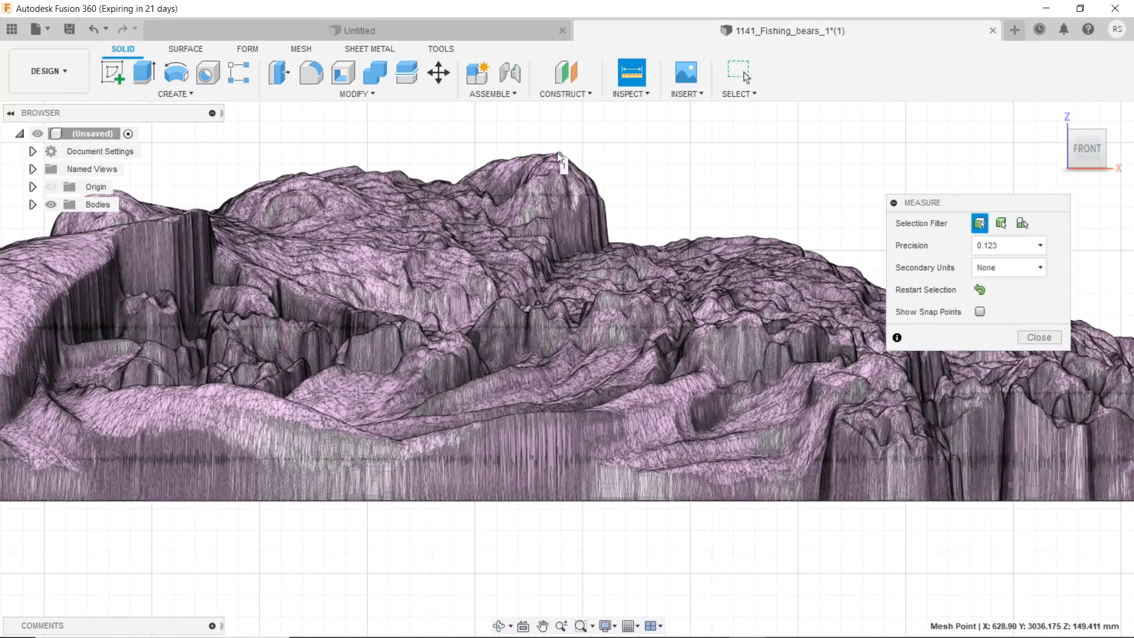
left_click(557, 152)
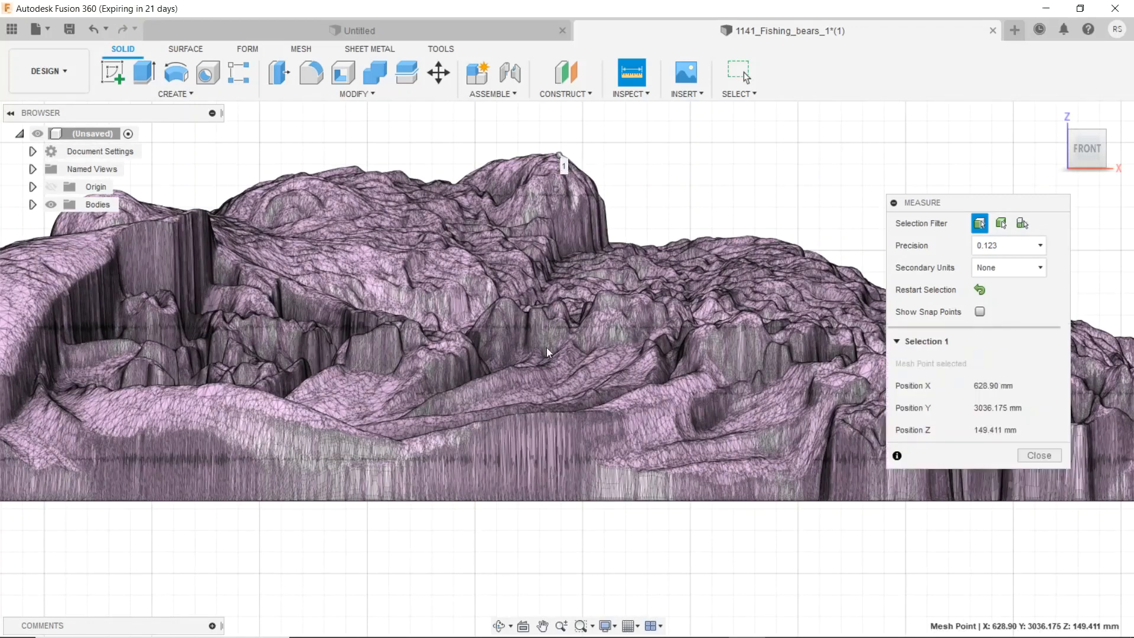
left_click(546, 502)
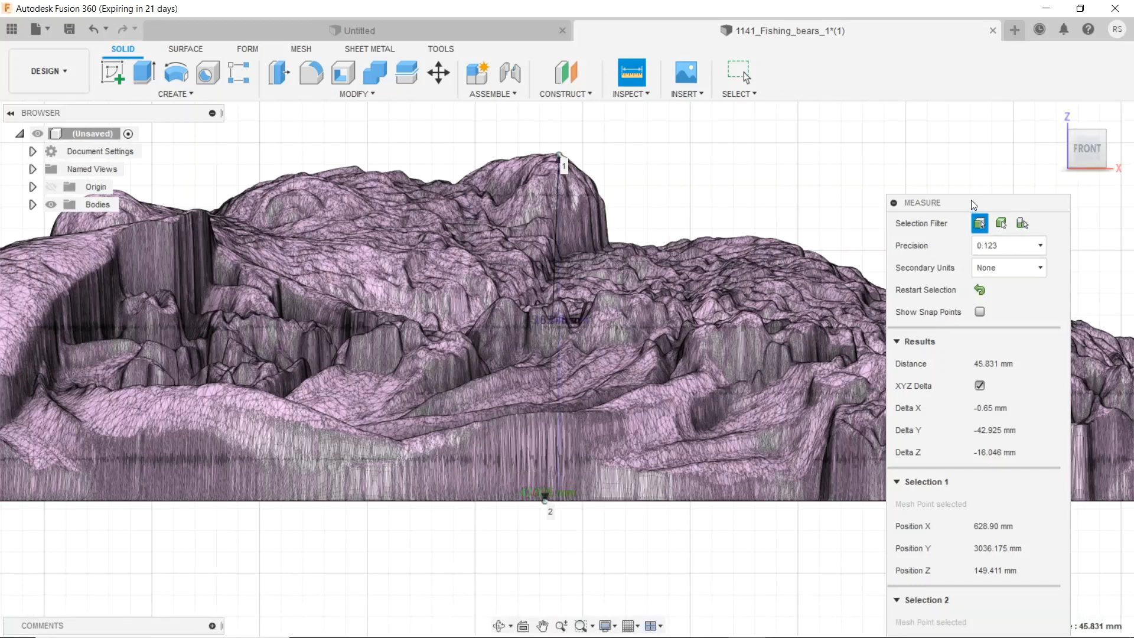
left_click_drag(970, 200, 939, 24)
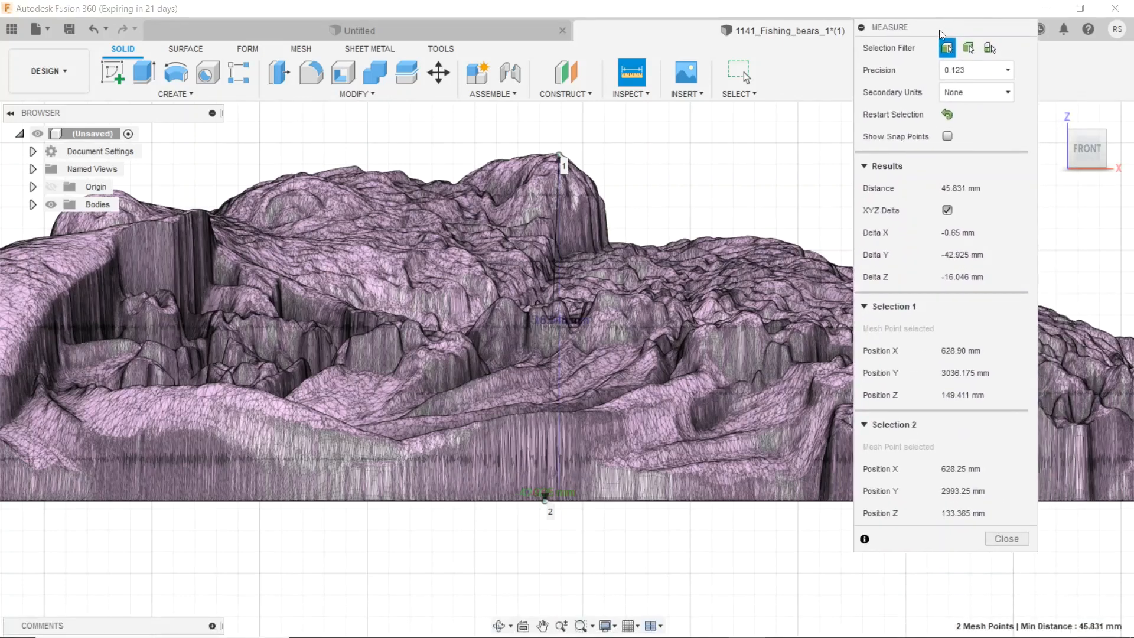
left_click(1006, 538)
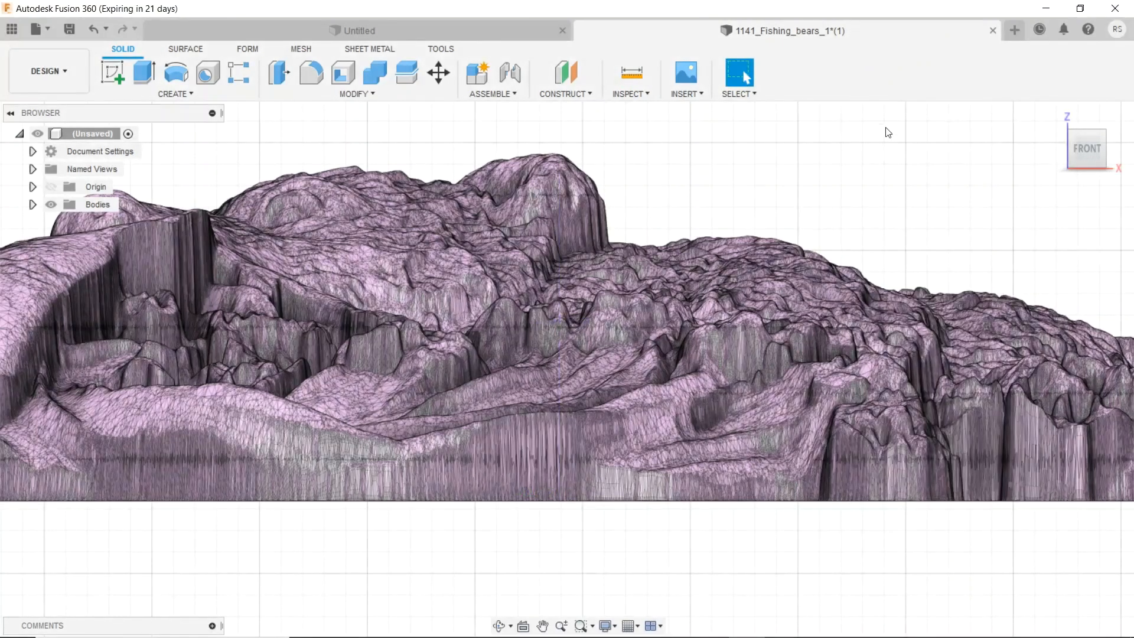
- Save the design under the name Fishingbears in My First Project
mouse_move(1054, 136)
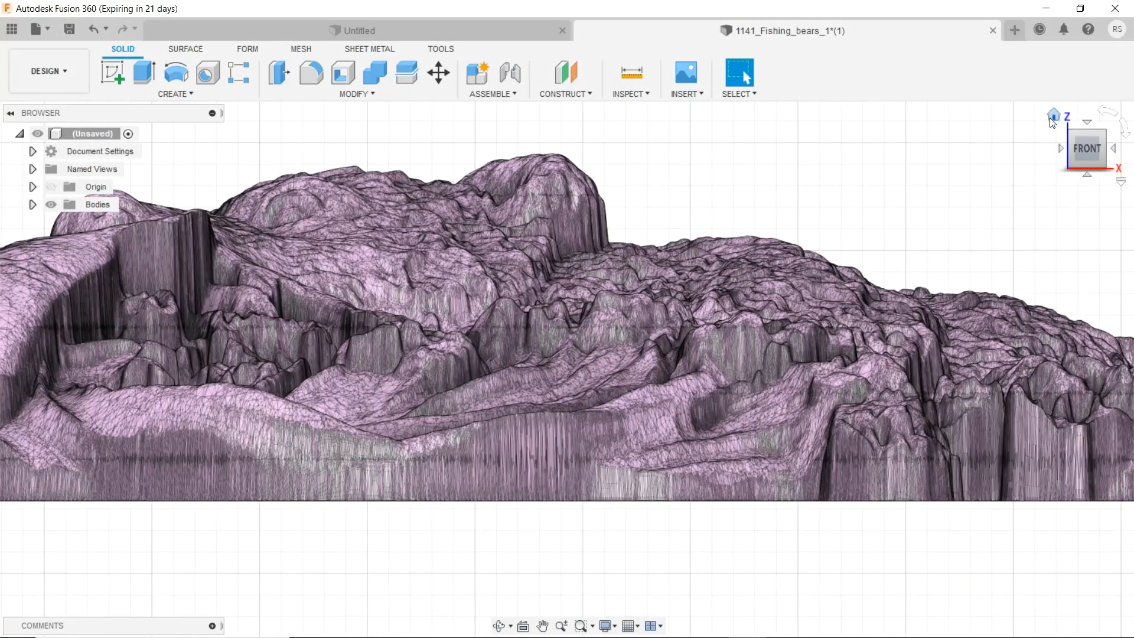
left_click(1053, 114)
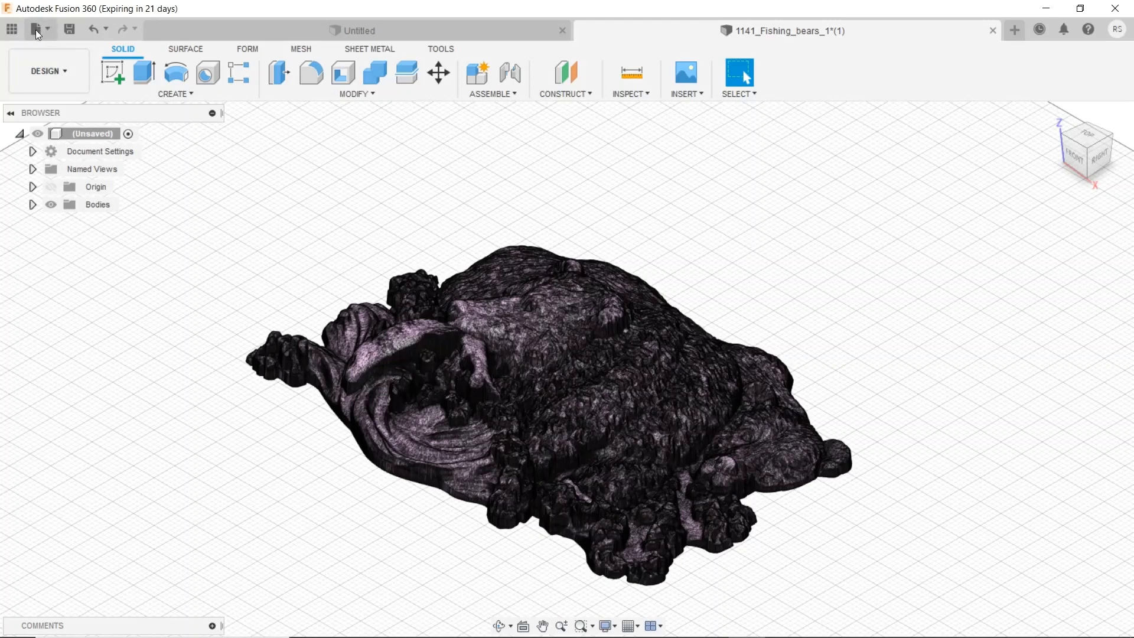
left_click(35, 29)
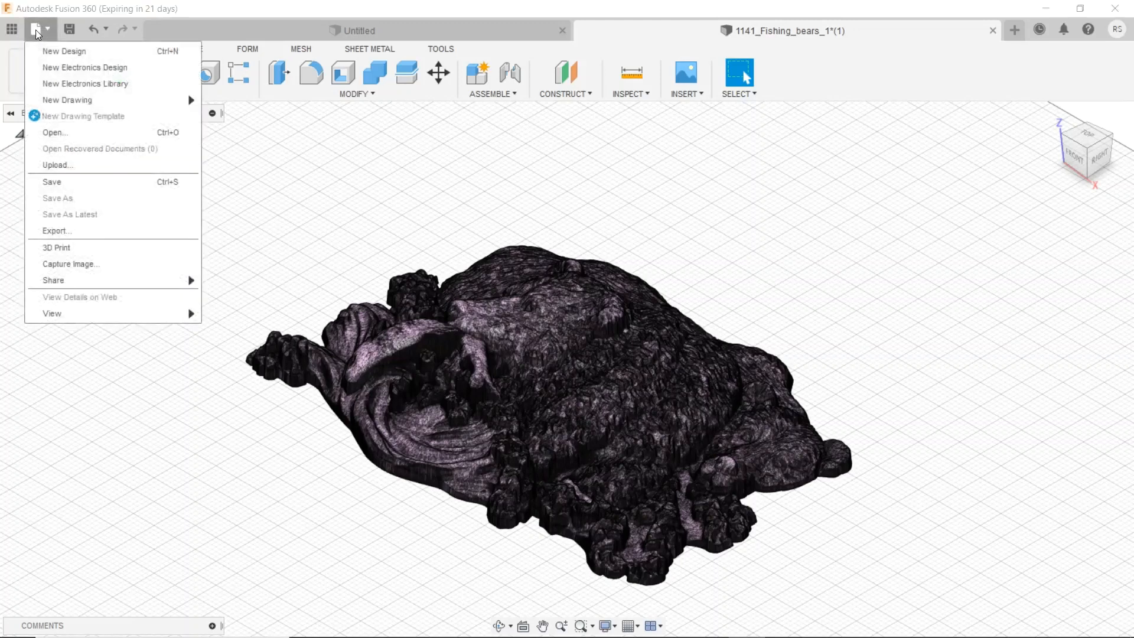
left_click(52, 182)
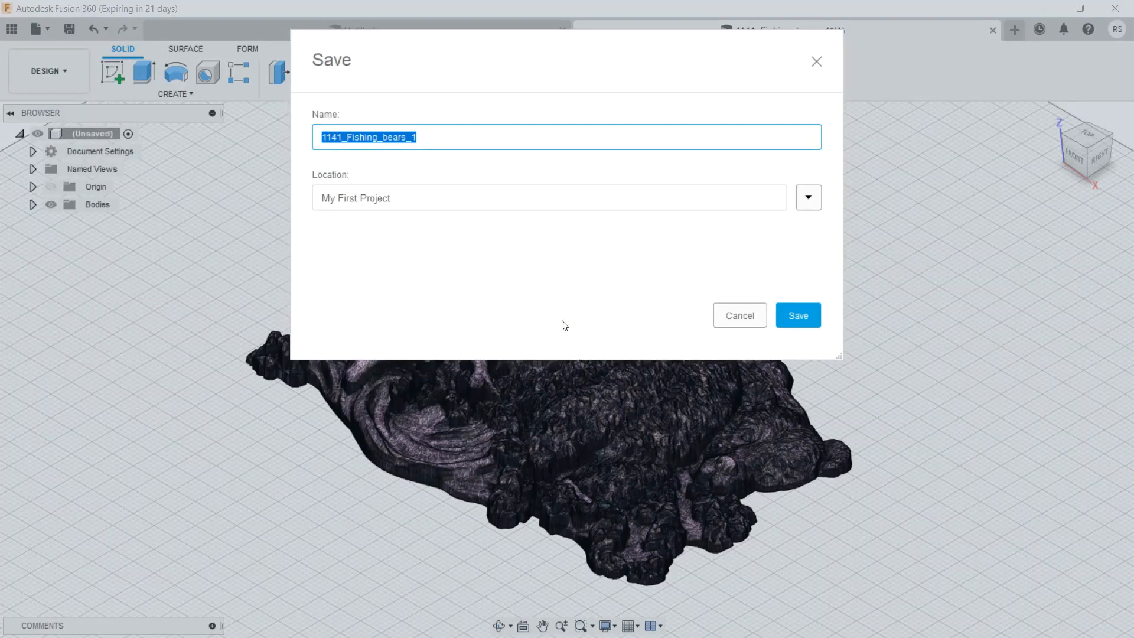
left_click(429, 140)
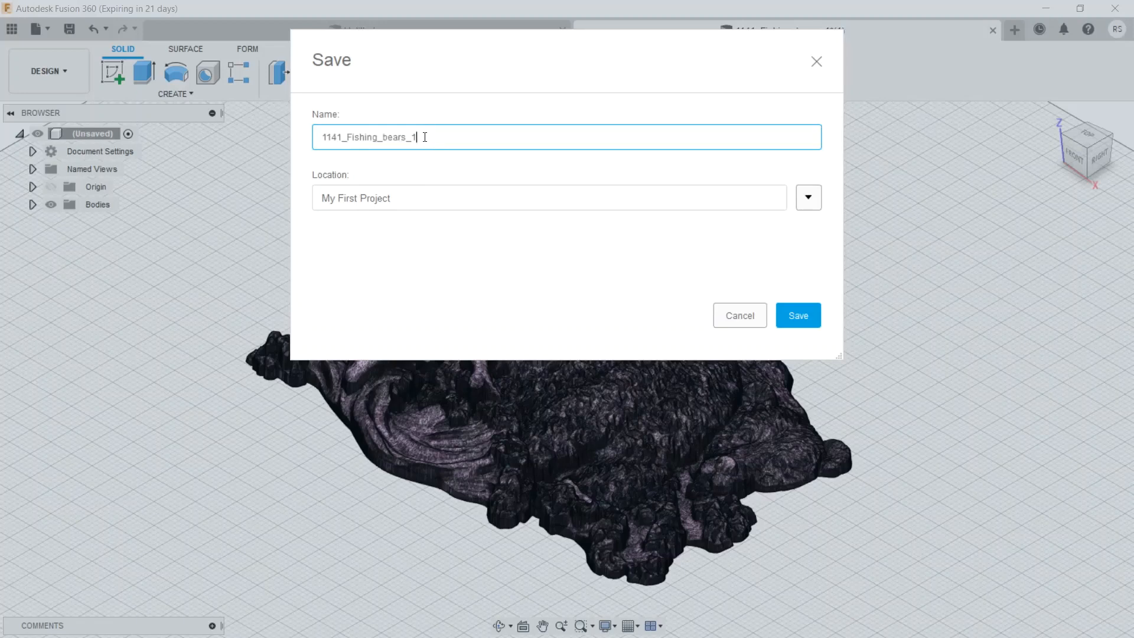
key("BackSpace")
key("BackSpace")
key("BackSpace")
type("s")
left_click(346, 137)
key("BackSpace")
key("BackSpace")
key("BackSpace")
key("BackSpace")
key("BackSpace")
left_click(359, 144)
key("BackSpace")
left_click(388, 137)
left_click(803, 313)
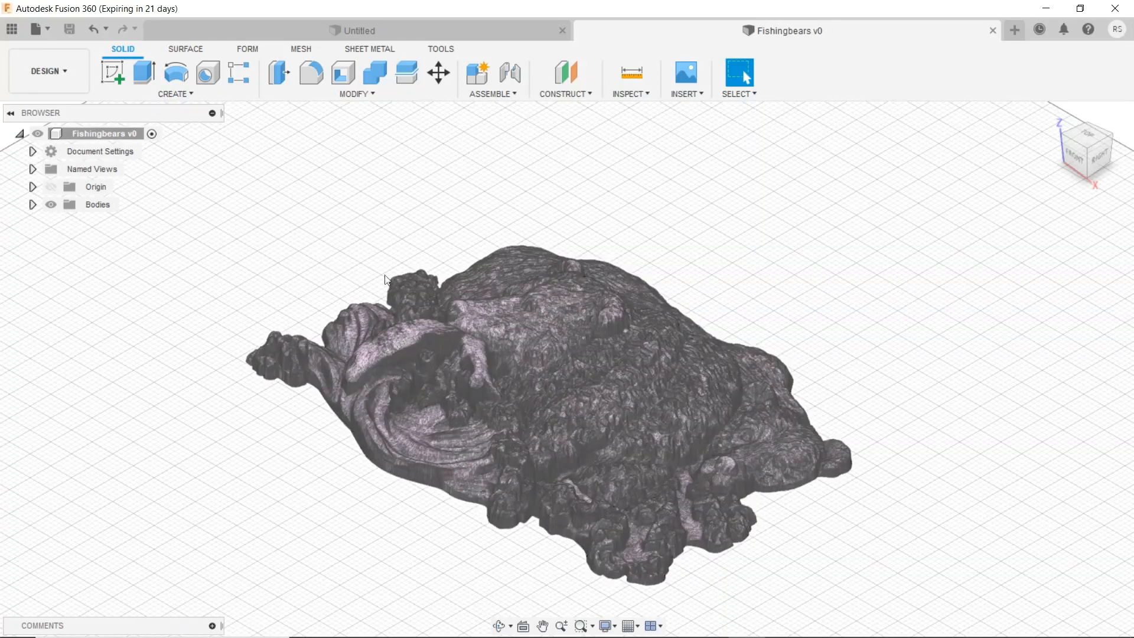
- Switch to the Manufacture workspace and start a new setup for the bear mesh with Milling as the operation type
left_click(49, 72)
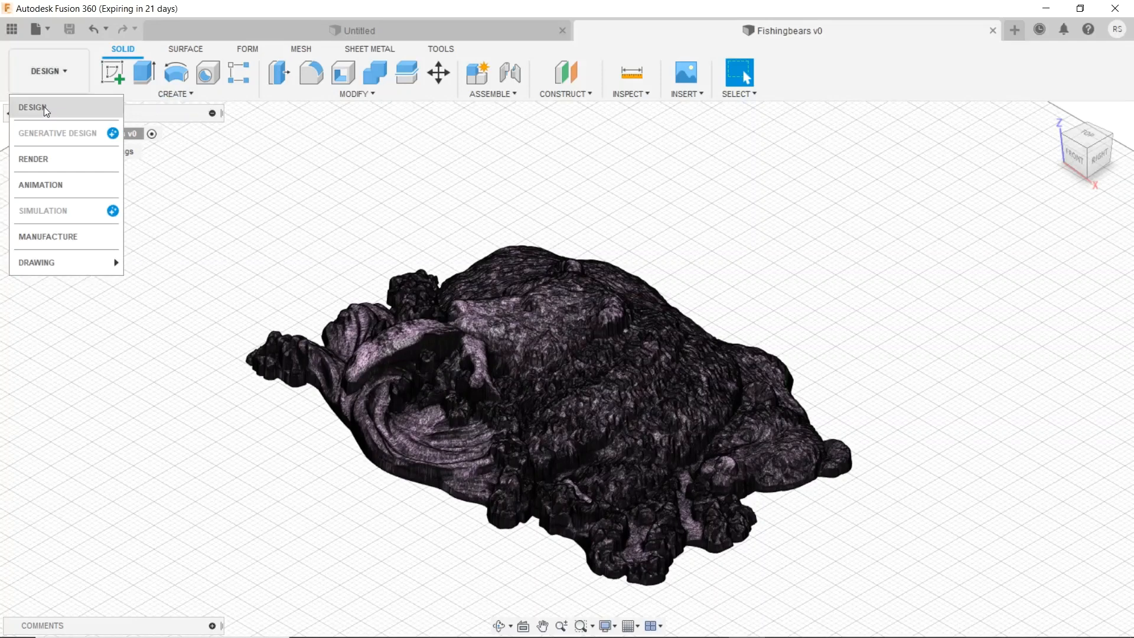
left_click(55, 238)
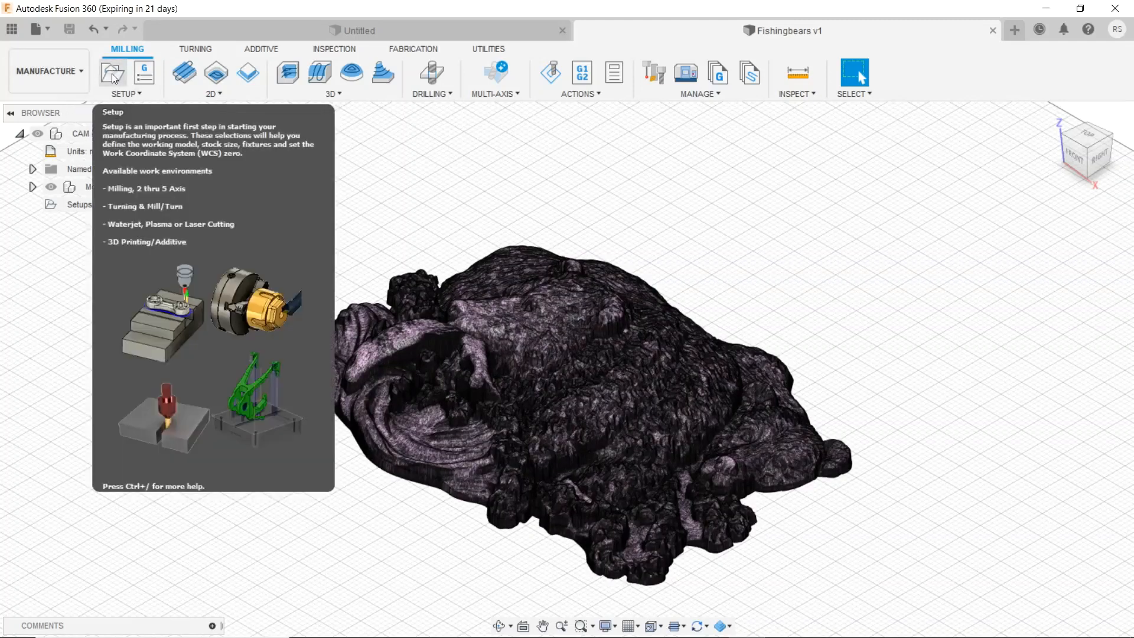
left_click(112, 77)
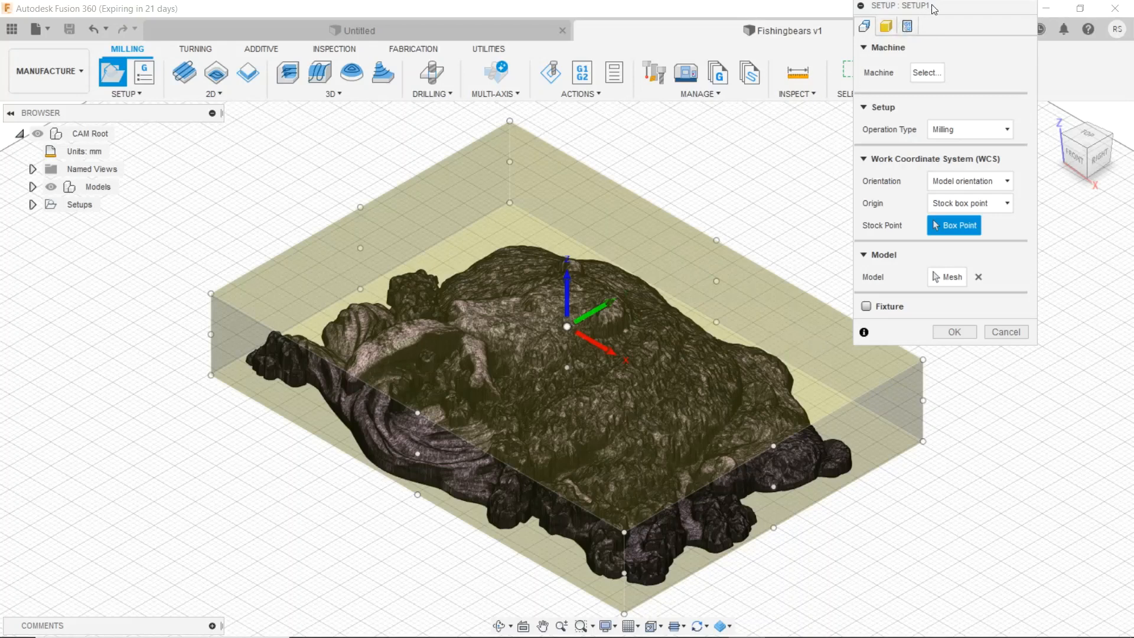
left_click_drag(935, 11, 929, 55)
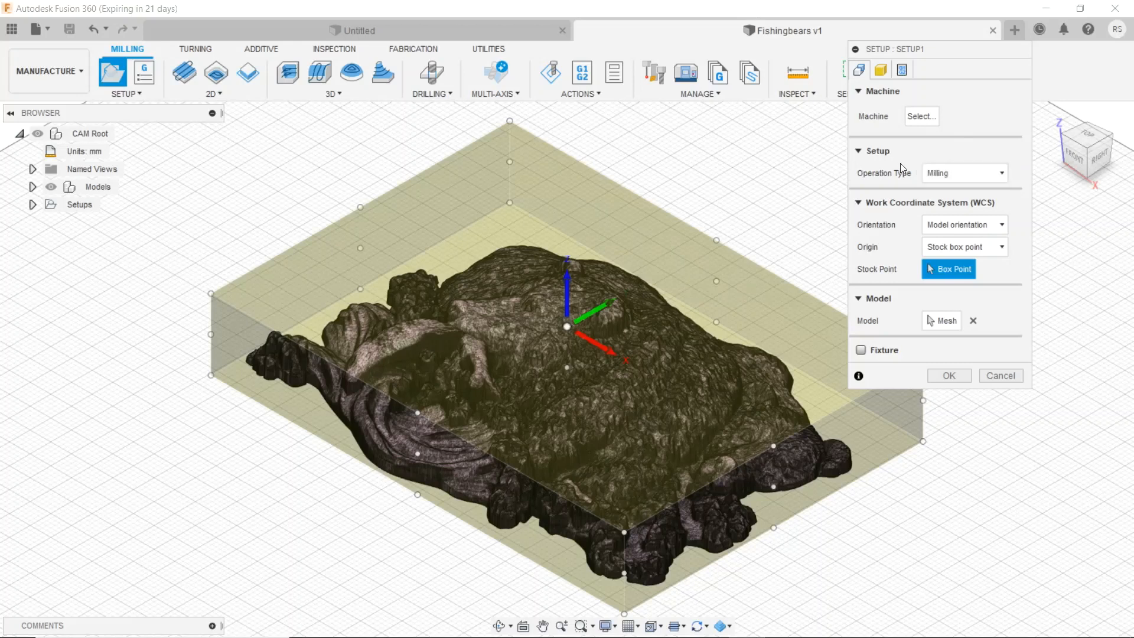
left_click(1002, 175)
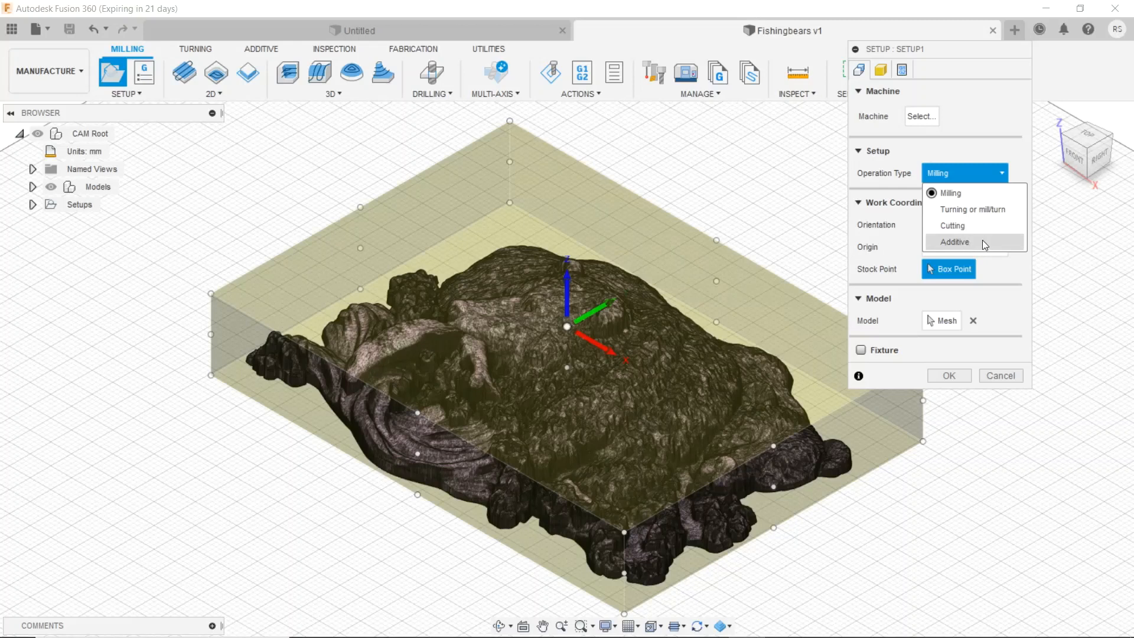
left_click(968, 194)
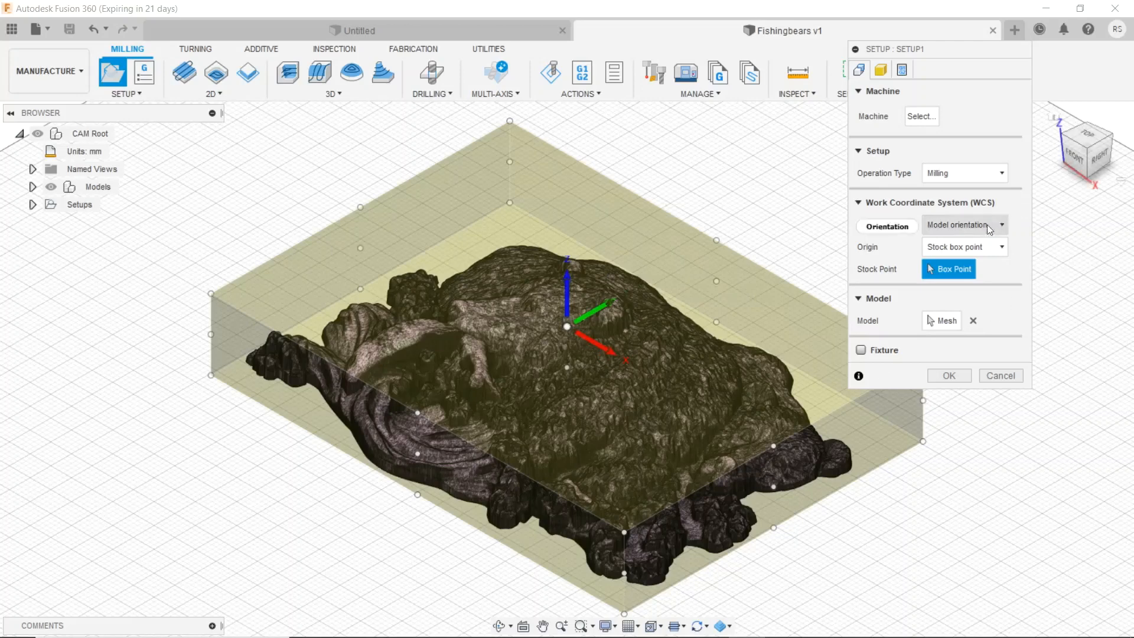
- Place the setup's work origin on the stock box's upper front-left corner and check it in an upright top view
mouse_move(990, 227)
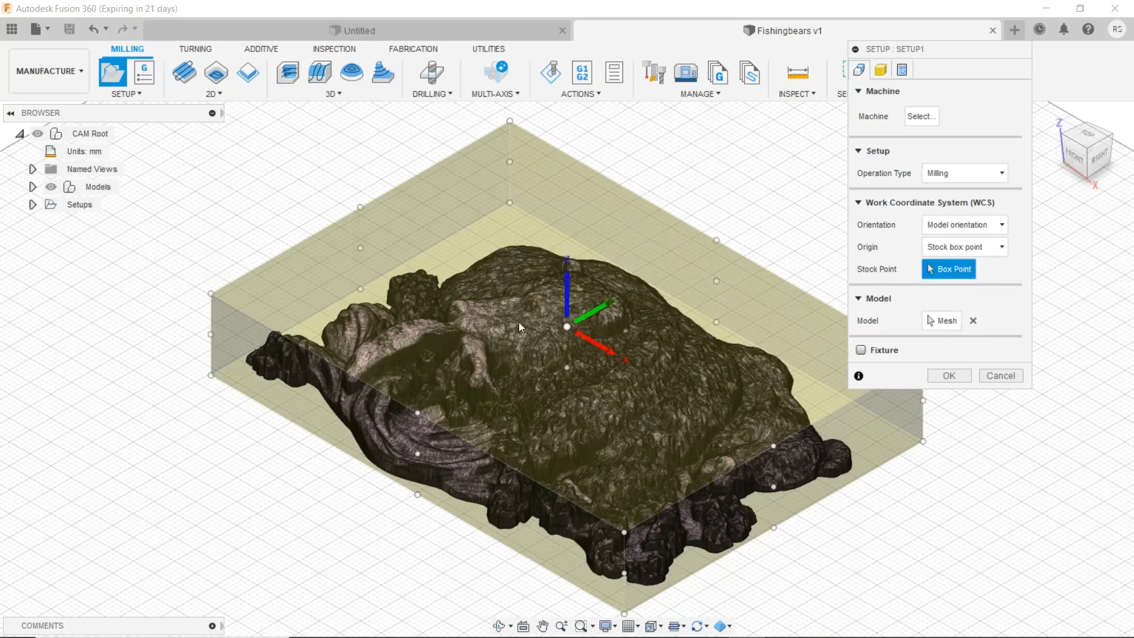
left_click(210, 293)
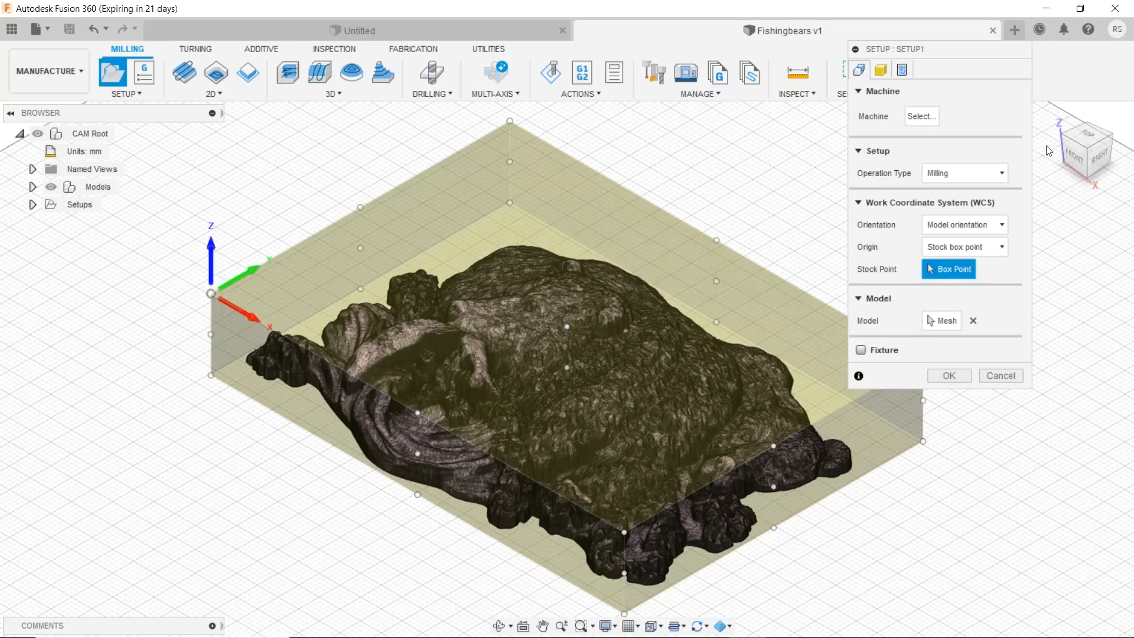
left_click(1090, 139)
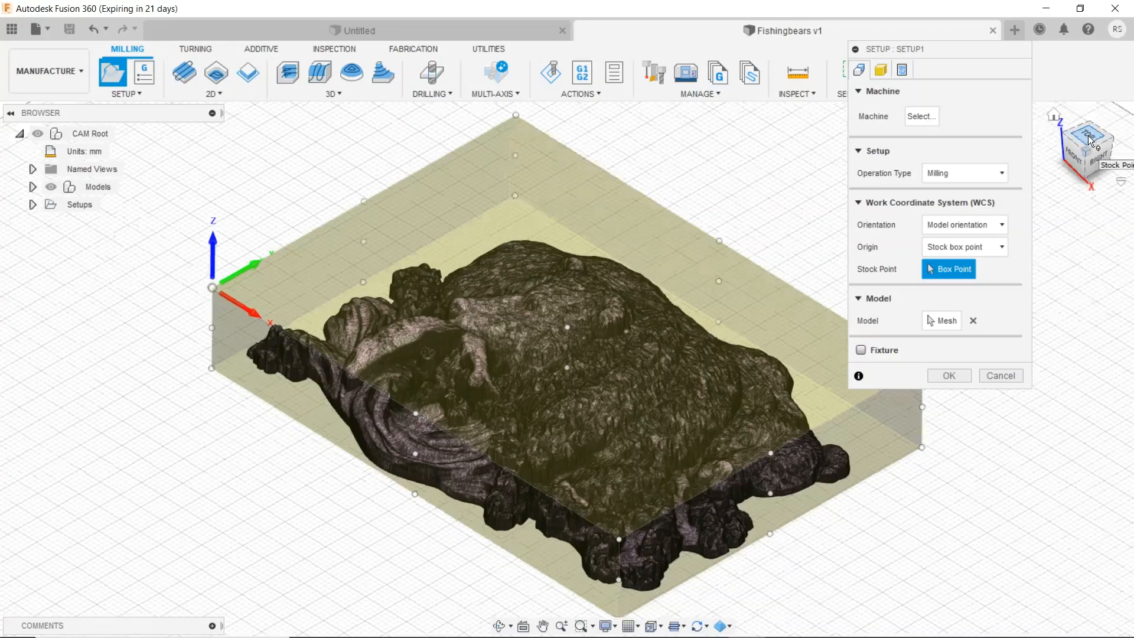
left_click(1106, 116)
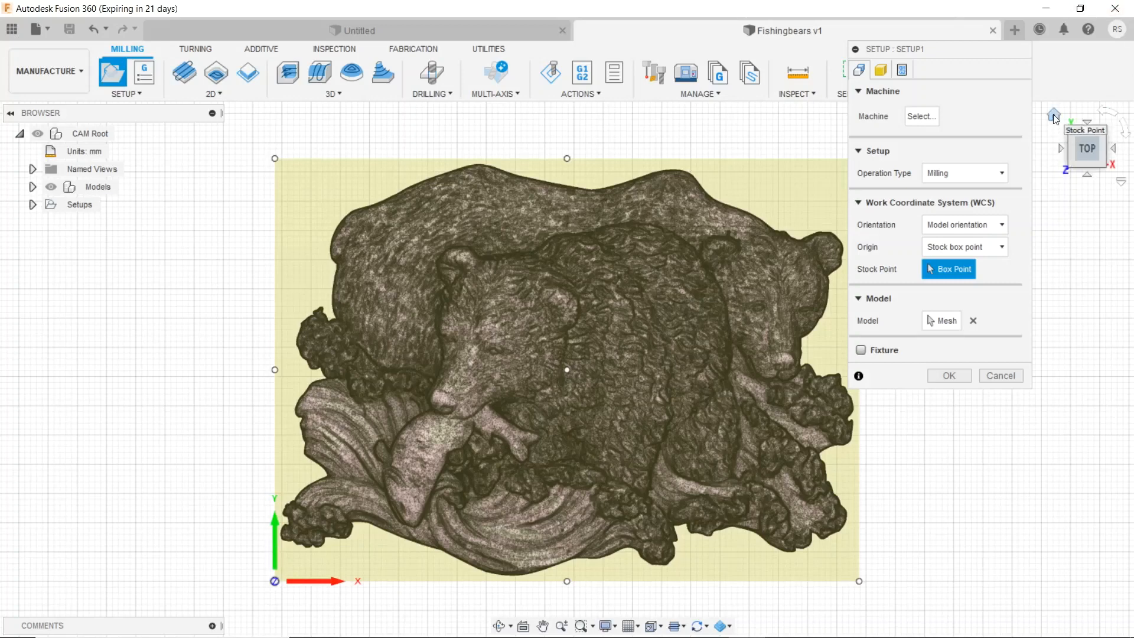
- Clear the setup's model selection and pick the bear mesh again as the model to machine
left_click(1054, 114)
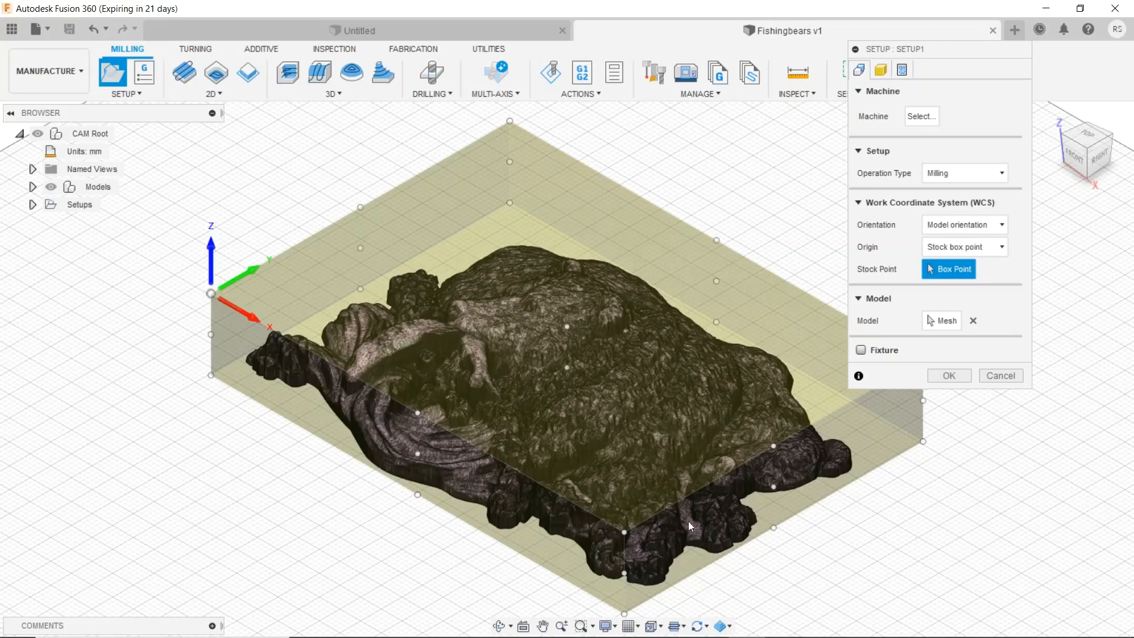
middle_click_drag(252, 498, 237, 448)
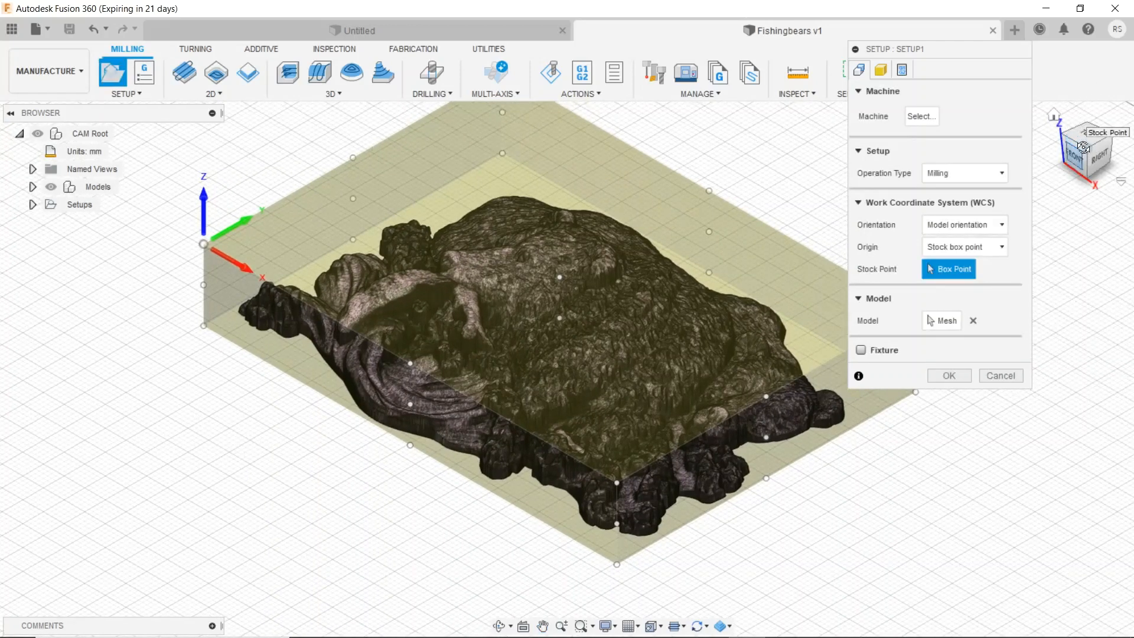
mouse_move(1085, 151)
left_mouse_down()
mouse_move(1092, 110)
mouse_move(1054, 114)
left_mouse_up()
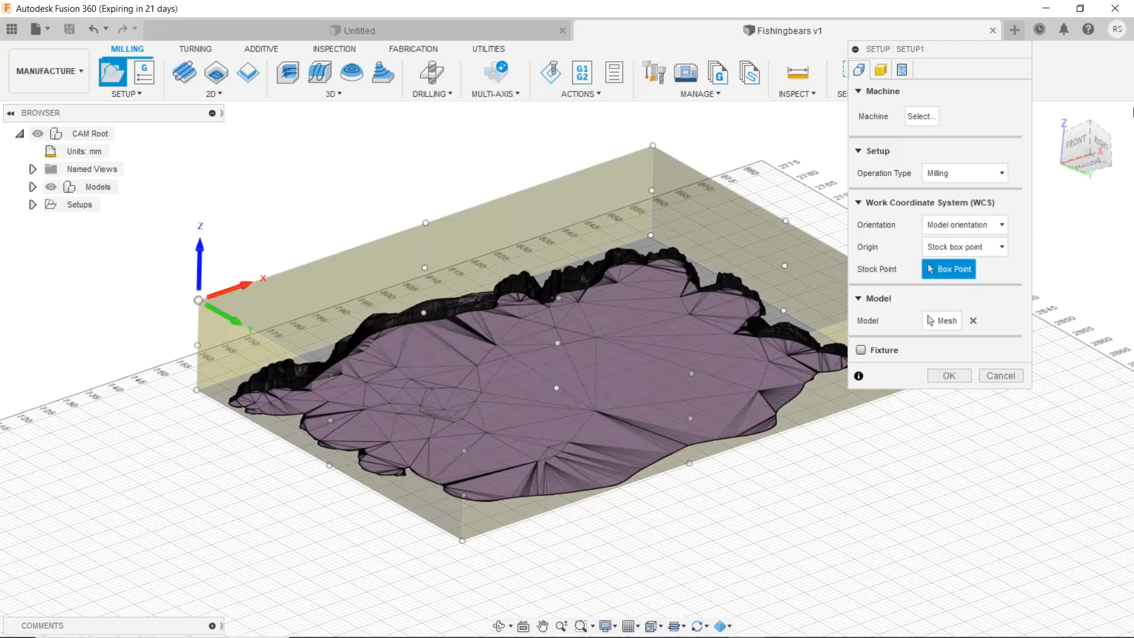
left_click_drag(1089, 131, 1092, 188)
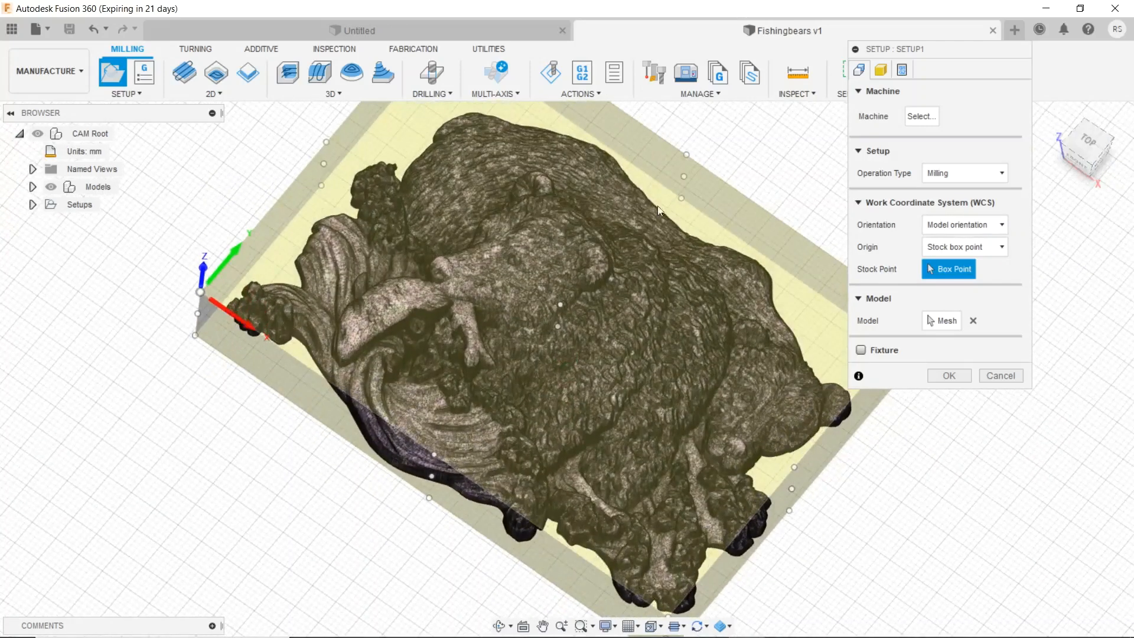
left_click(973, 321)
left_click(1093, 127)
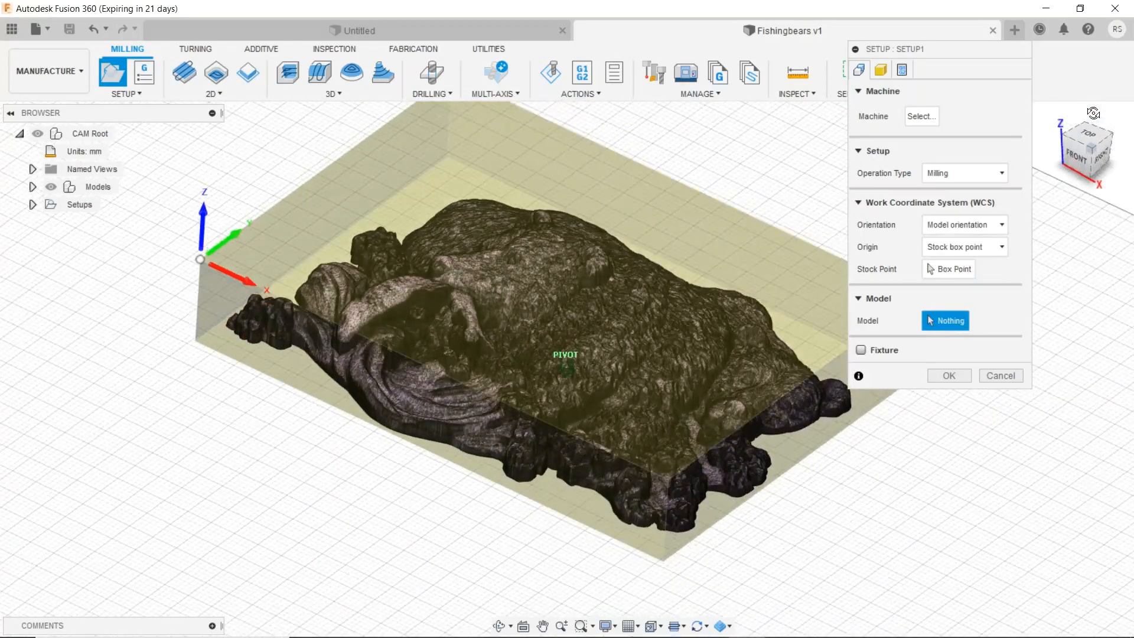
left_click(399, 399)
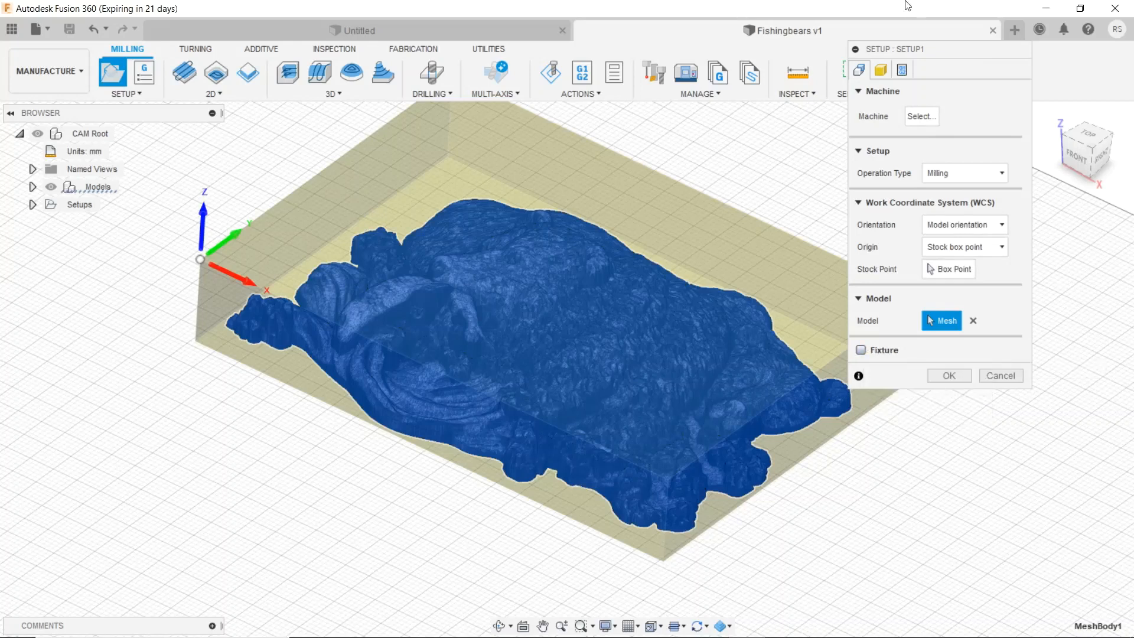
- Review the setup's stock settings and offset mode choices, keeping stock added to sides and top-bottom
left_click(880, 69)
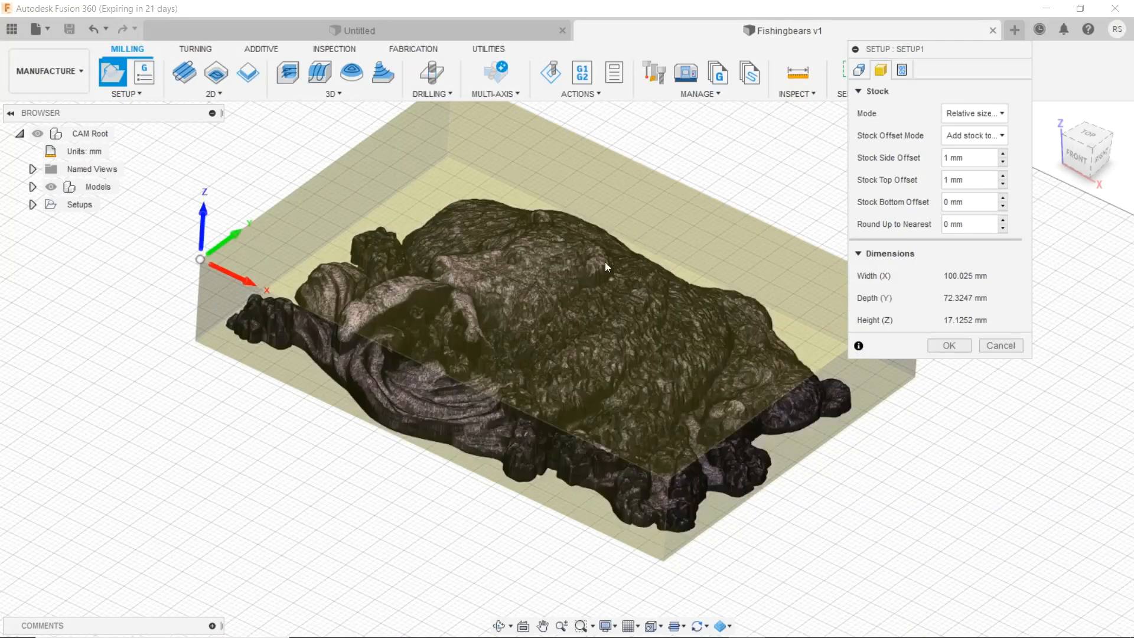
scroll(597, 264, "down", 3)
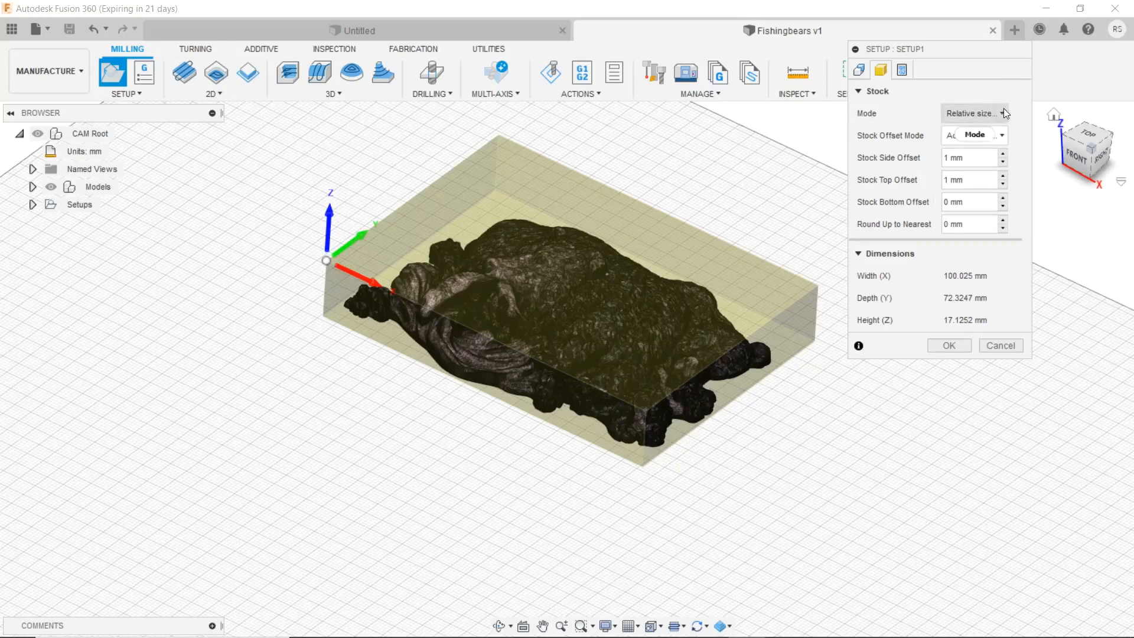
mouse_move(1004, 109)
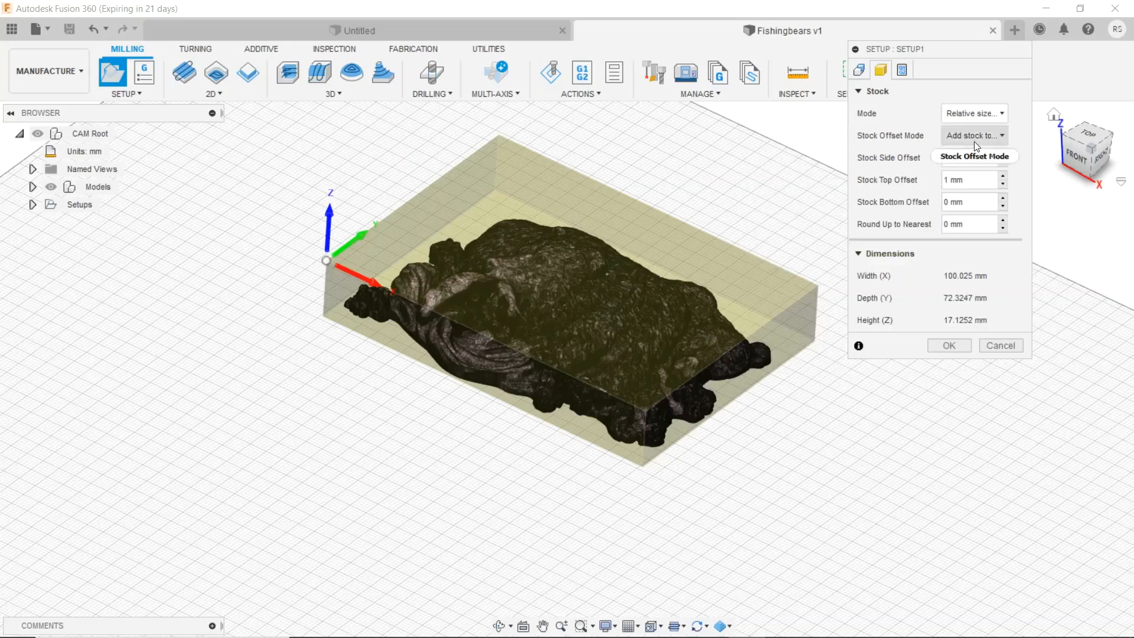
left_click(997, 136)
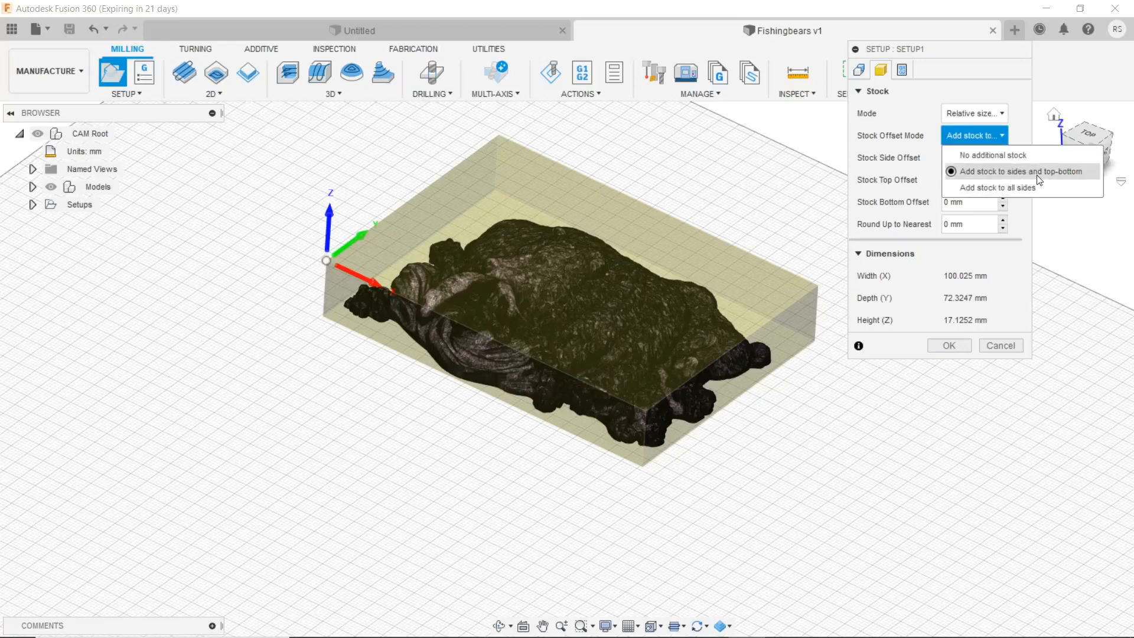
left_click(1031, 131)
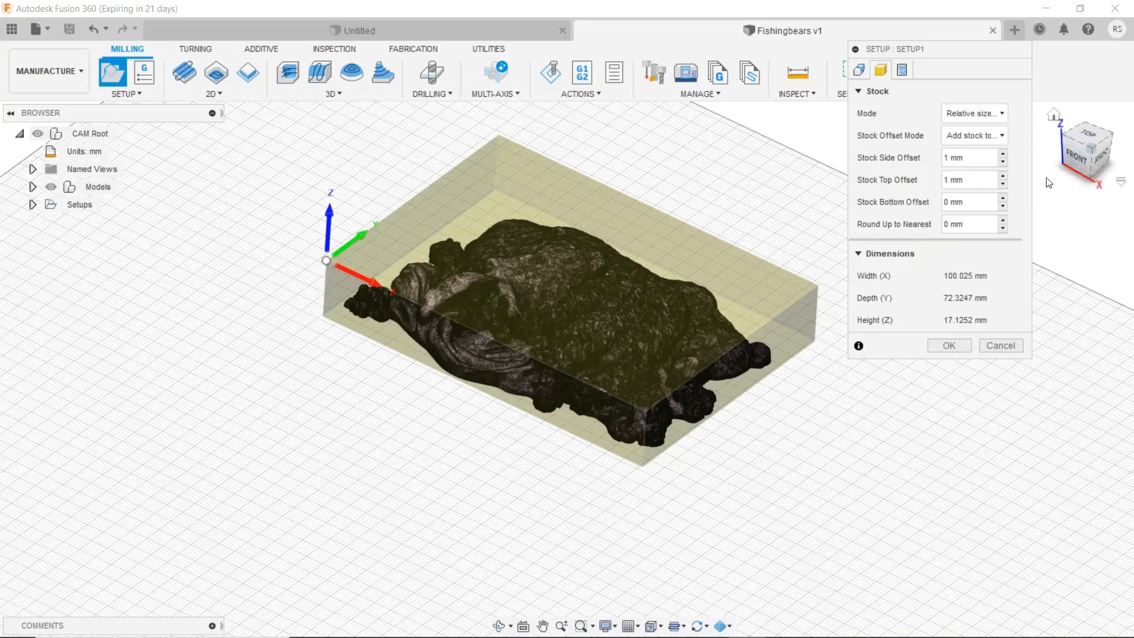
- Try a stock side offset of 5 mm around the mesh and return it to 1 mm
left_click(1003, 154)
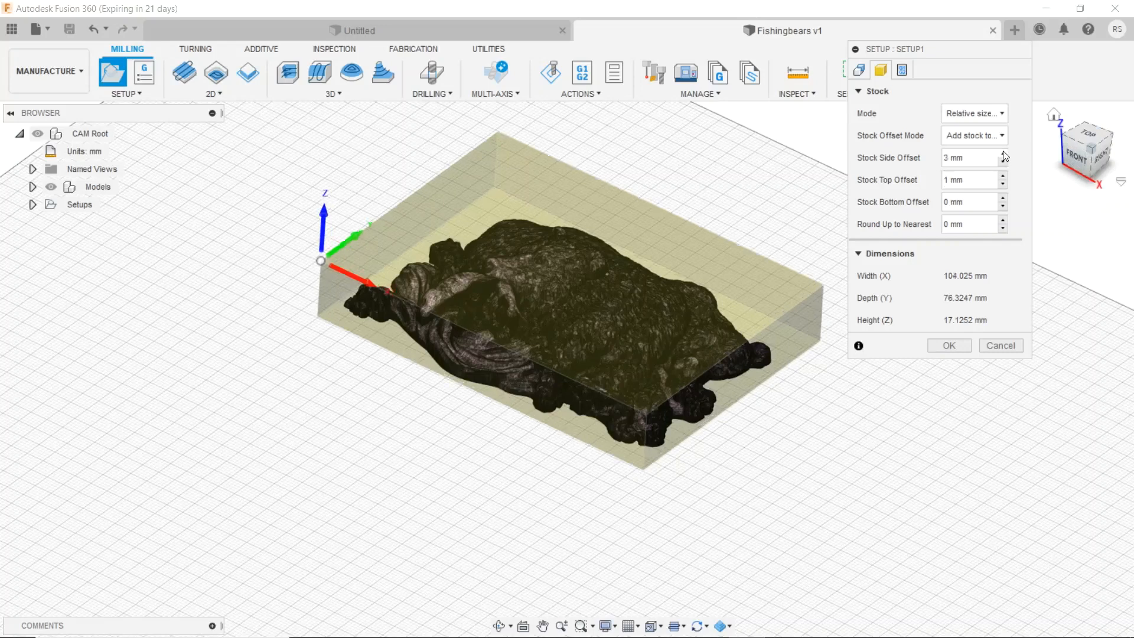
left_click(1002, 154)
left_click(1002, 154)
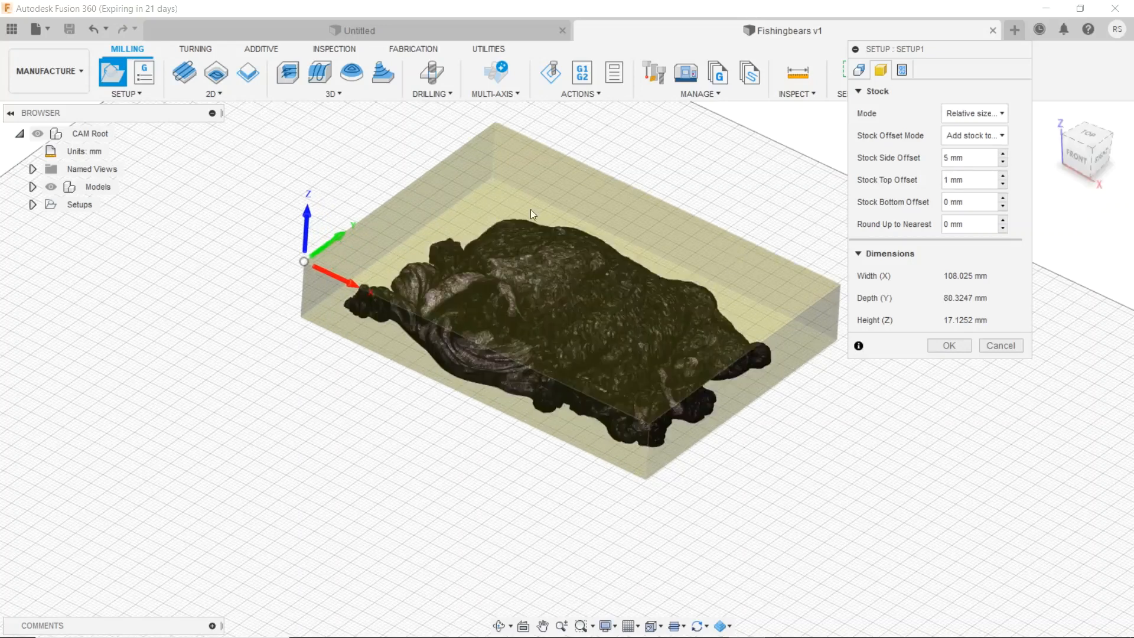
left_click(1003, 161)
left_click(1002, 161)
left_click(1003, 162)
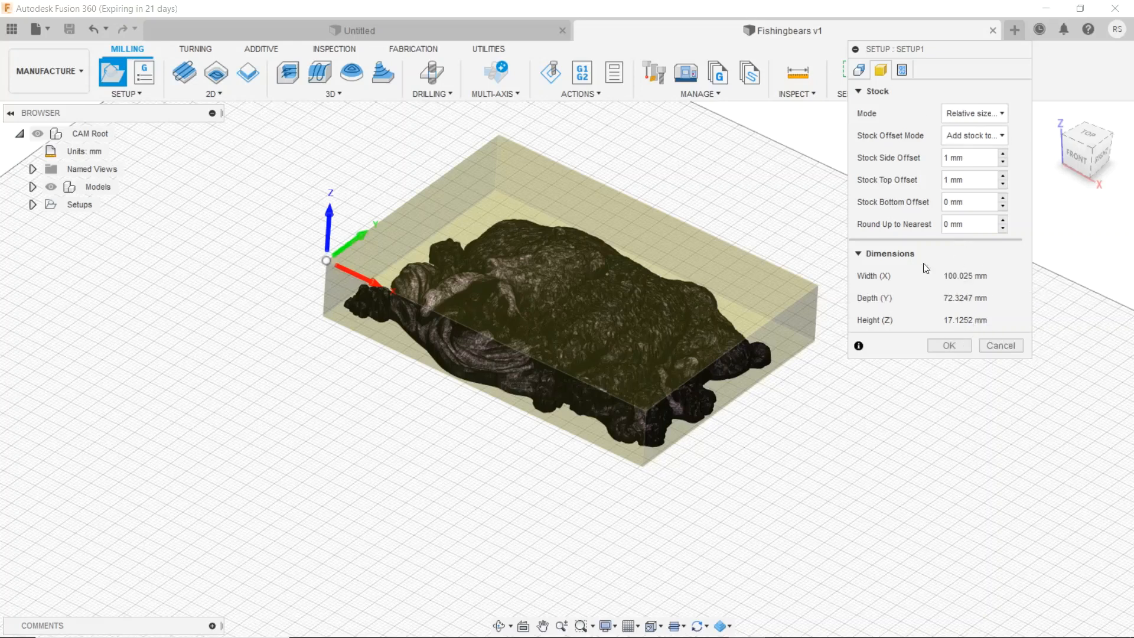
- Review the setup's program settings, accept the milling setup and check its stock and origin from the top
left_click(902, 71)
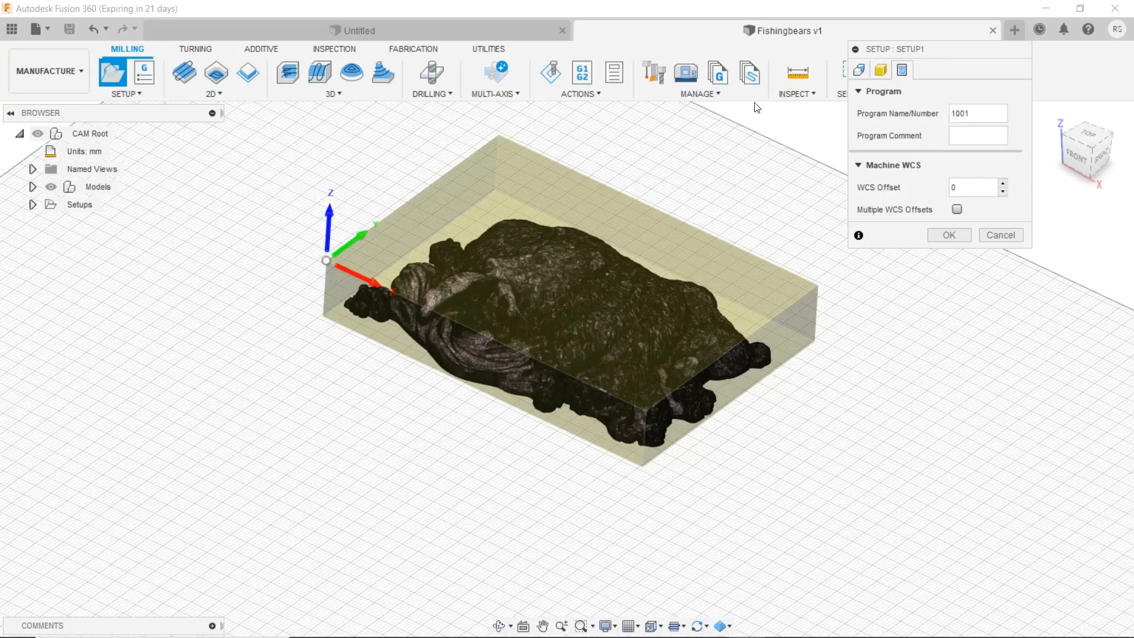
left_click(955, 237)
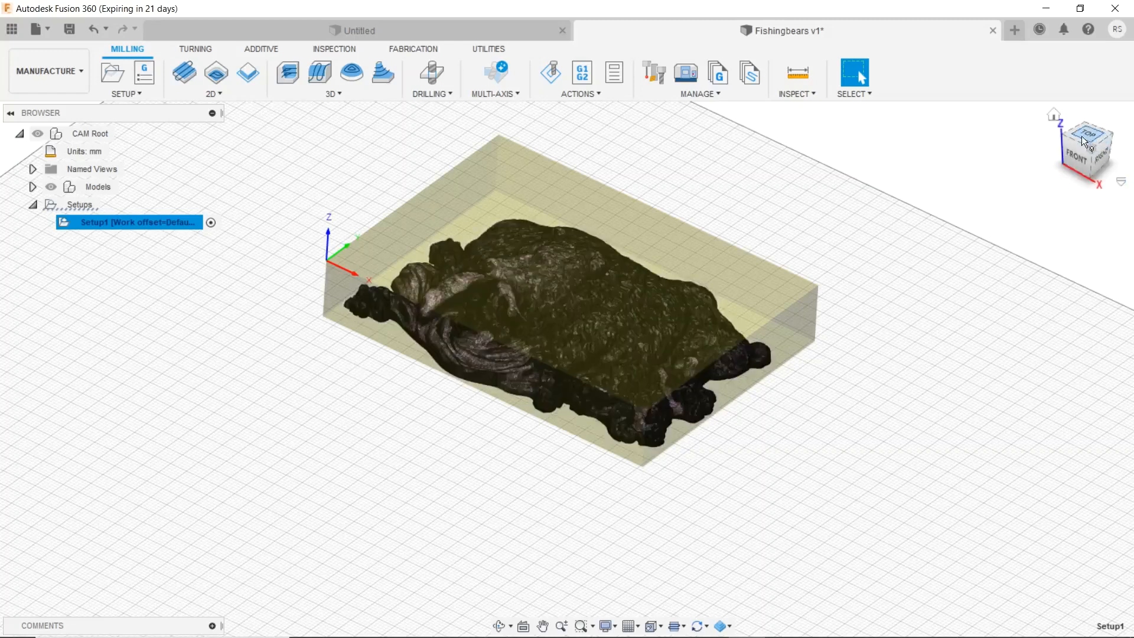
left_click_drag(1082, 136, 1078, 141)
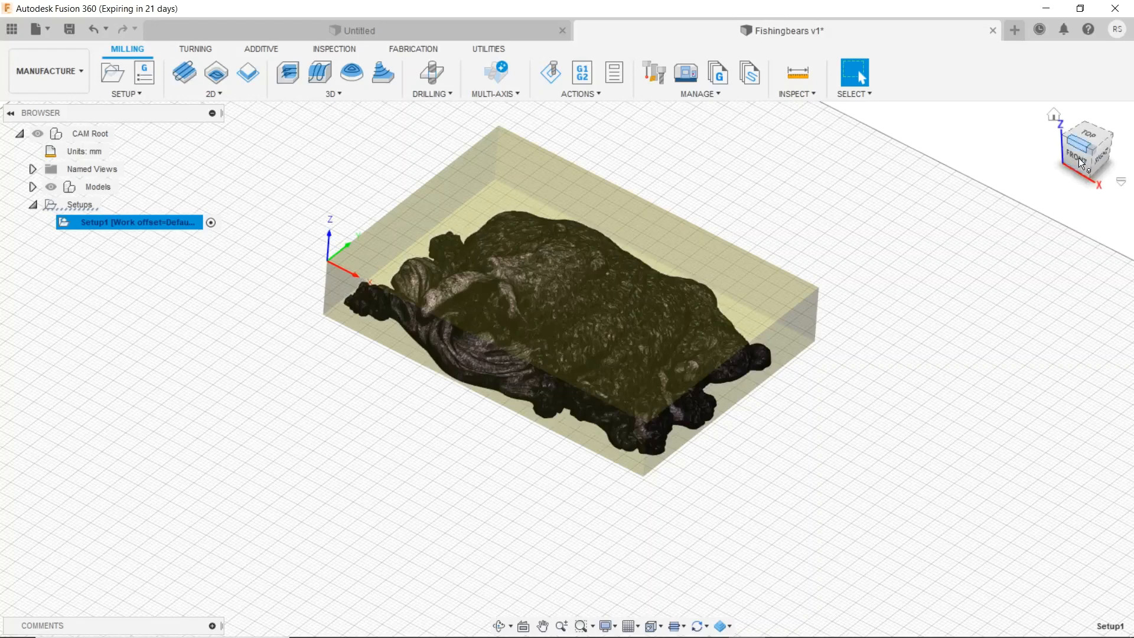
mouse_move(1083, 154)
left_mouse_down()
mouse_move(1090, 132)
mouse_move(1121, 123)
mouse_move(1100, 159)
left_mouse_up()
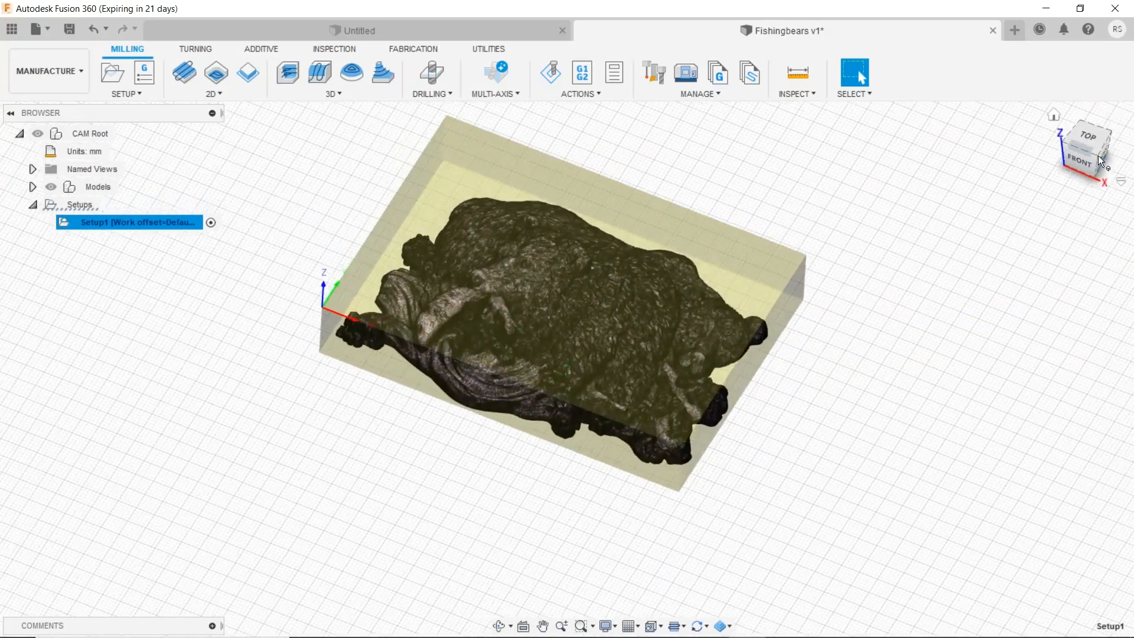
left_click(1089, 136)
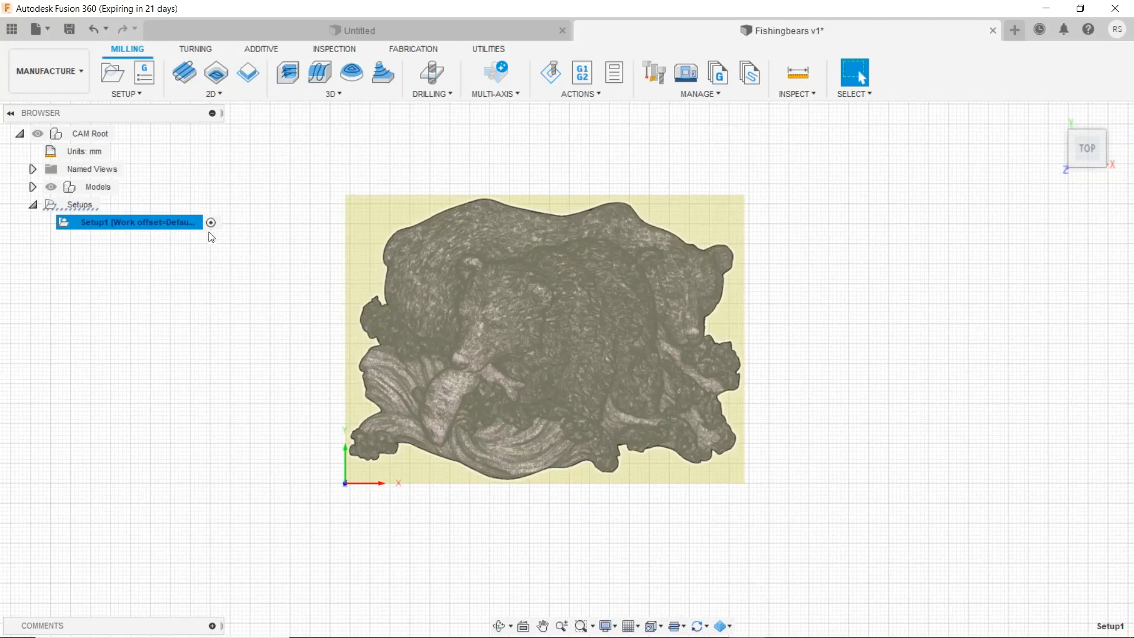
- Start a 3D Adaptive Clearing operation with the 6.35 mm flat end mill from Snapmaker 2.0 CNC Tool Library 1
left_click(338, 95)
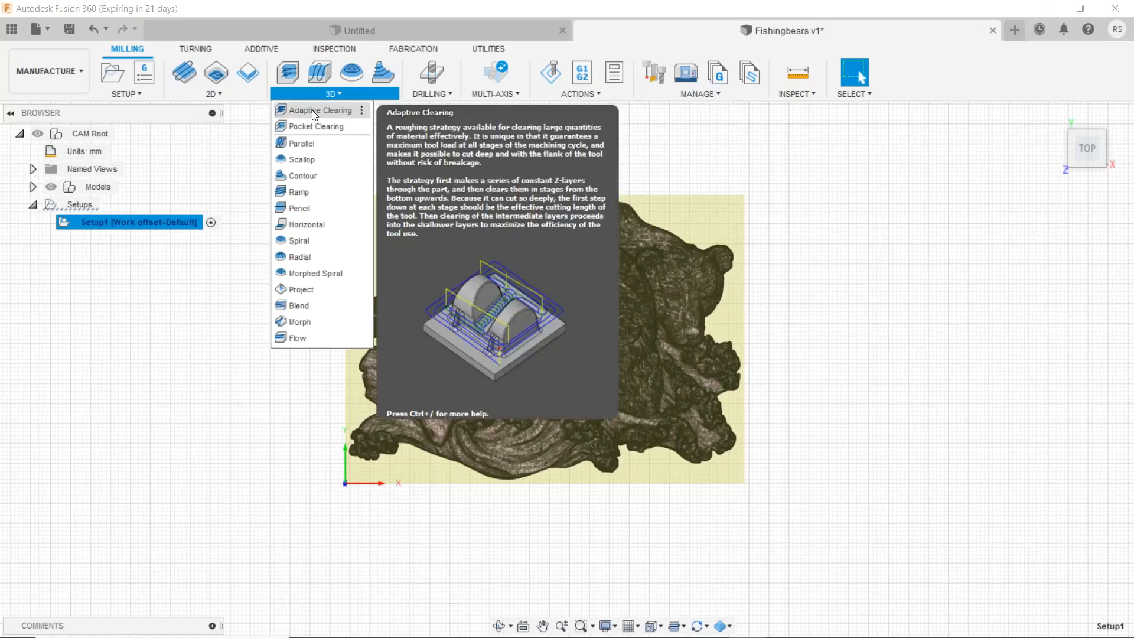
left_click(312, 110)
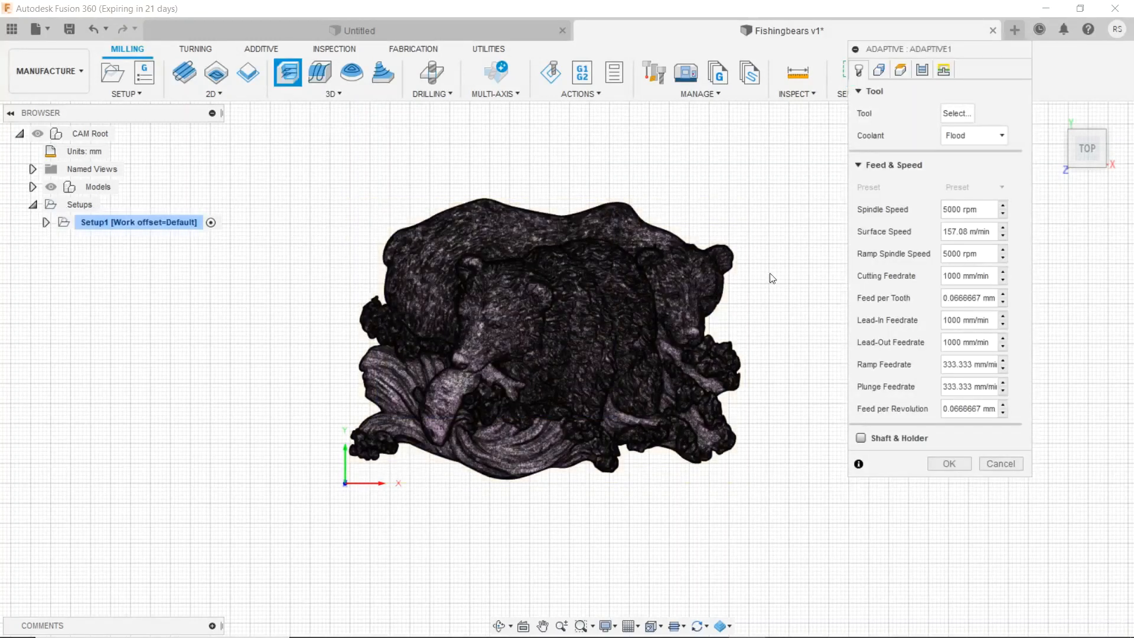
left_click_drag(947, 46, 943, 126)
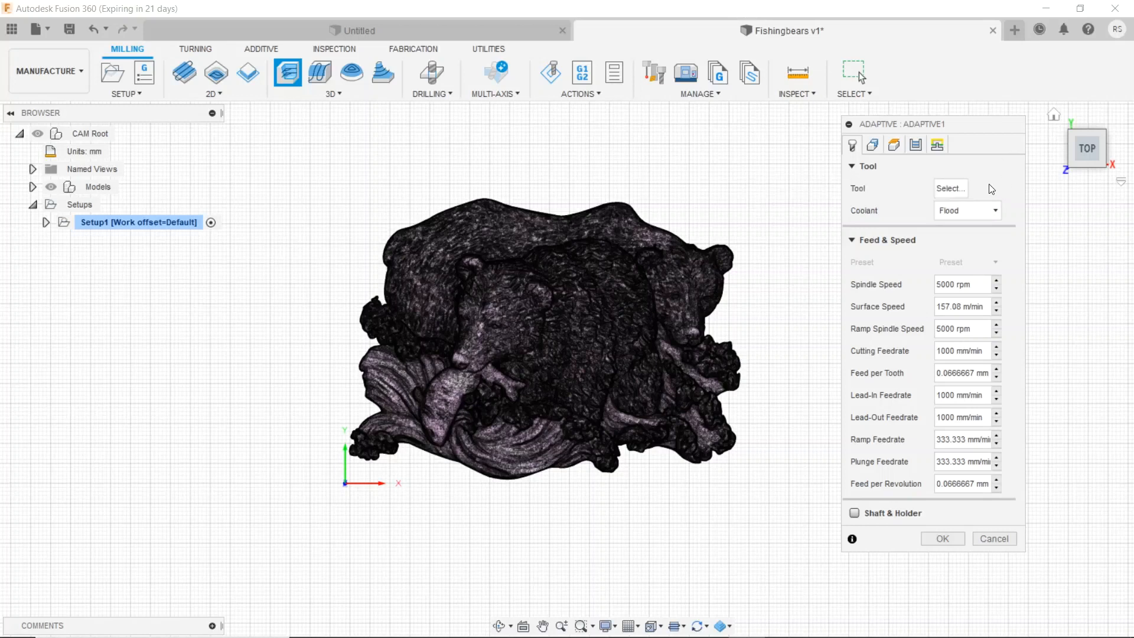
left_click(955, 186)
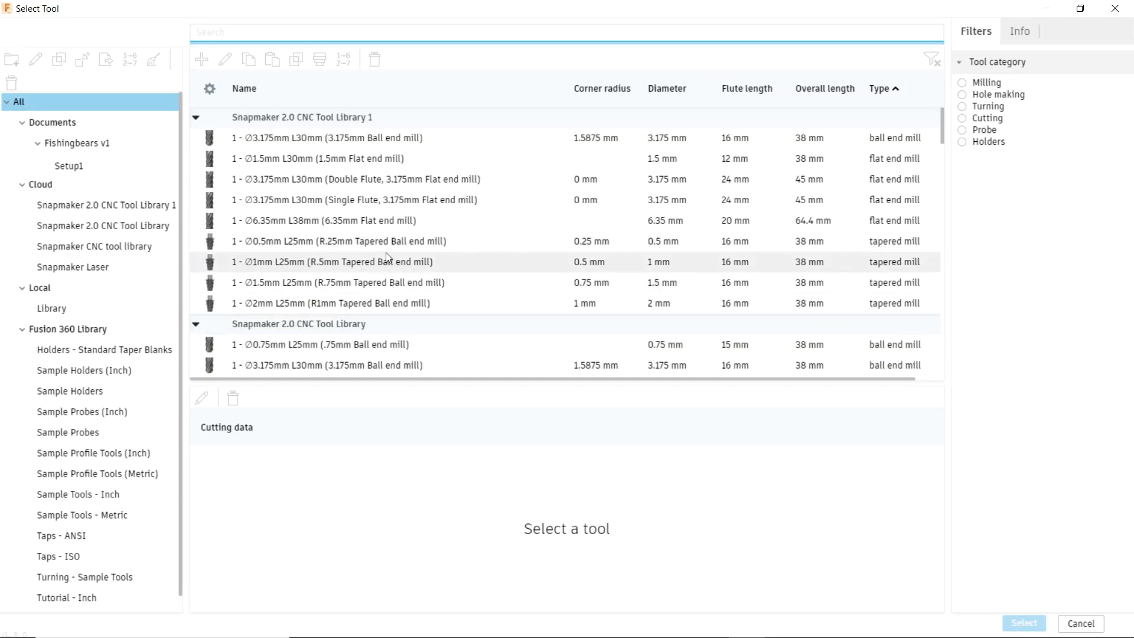
left_click(292, 224)
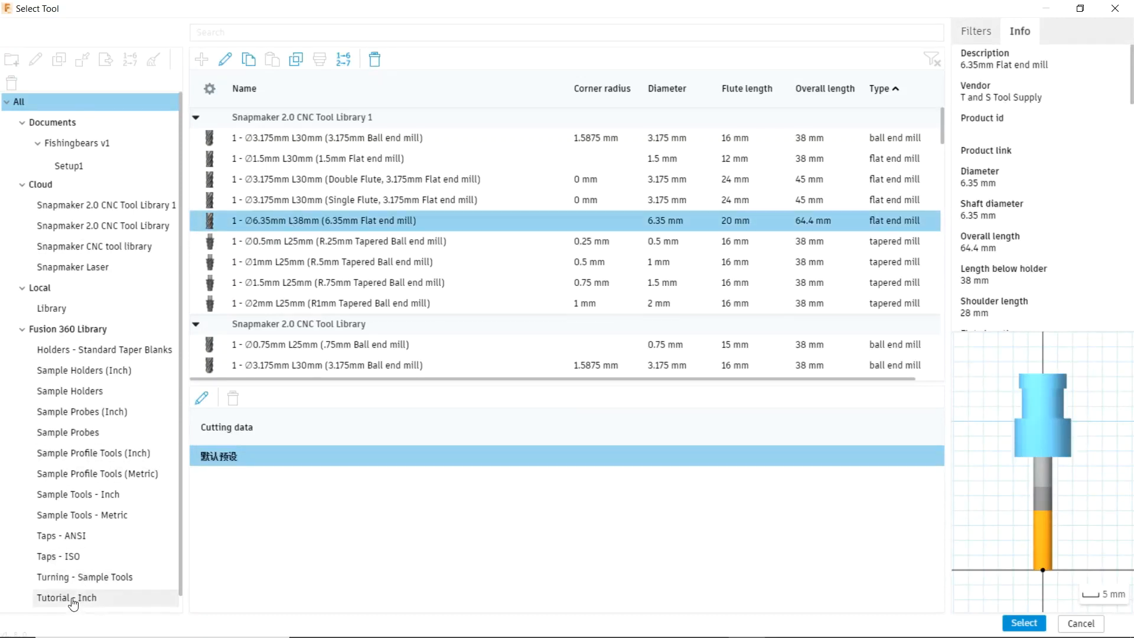
scroll(79, 590, "down", 1)
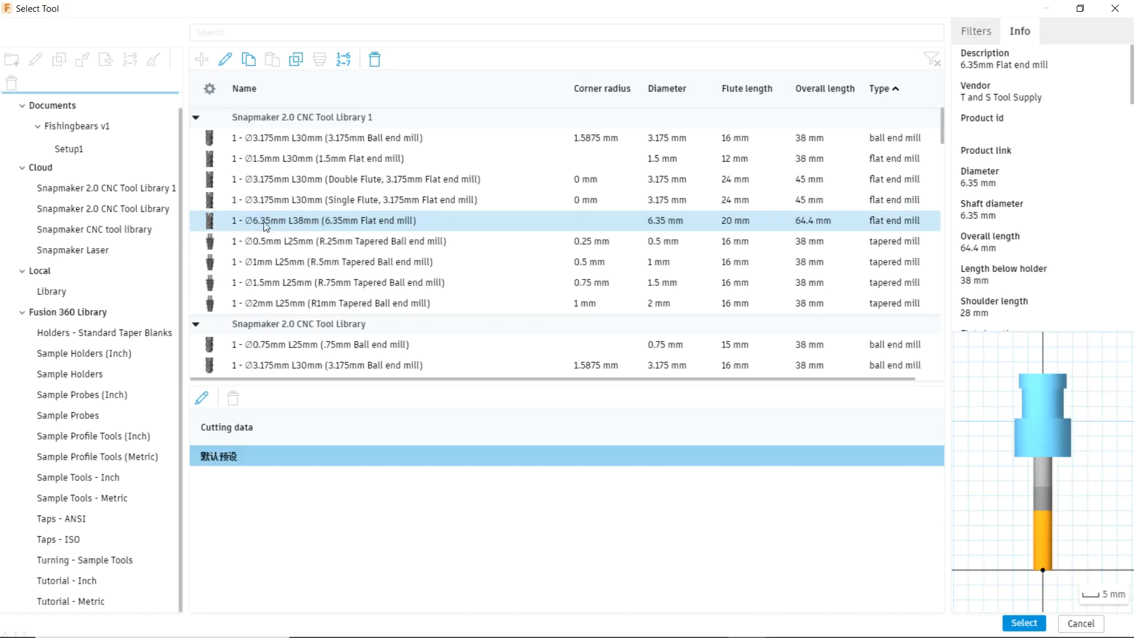
left_click(1027, 624)
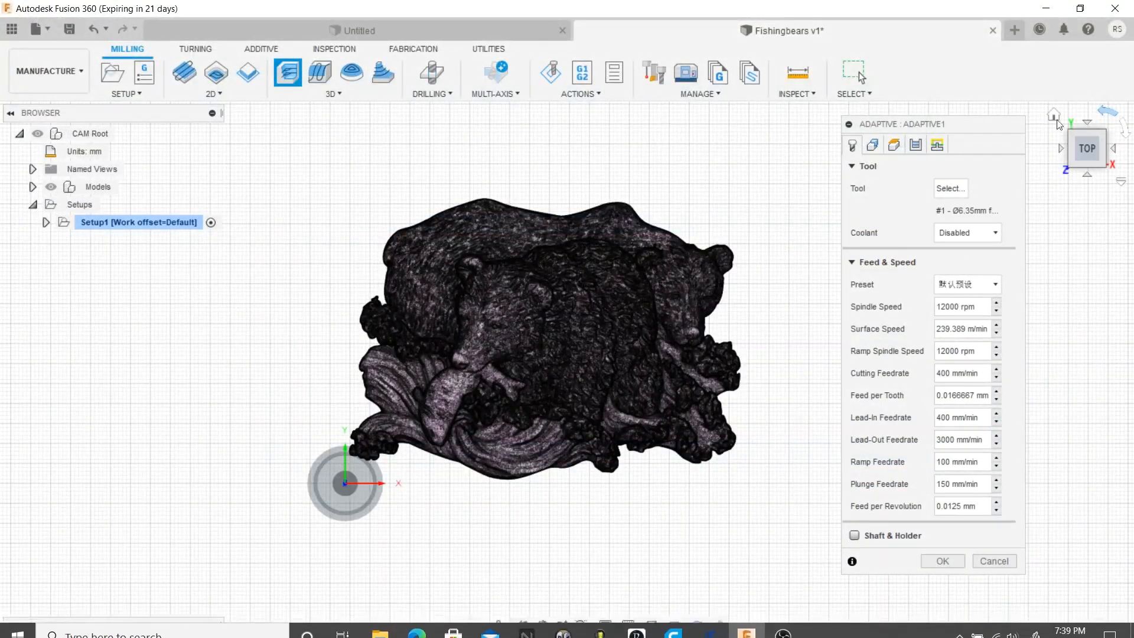
- Examine the end mill and holder preview at the work origin beside the bear mesh, near and far
left_click(1053, 117)
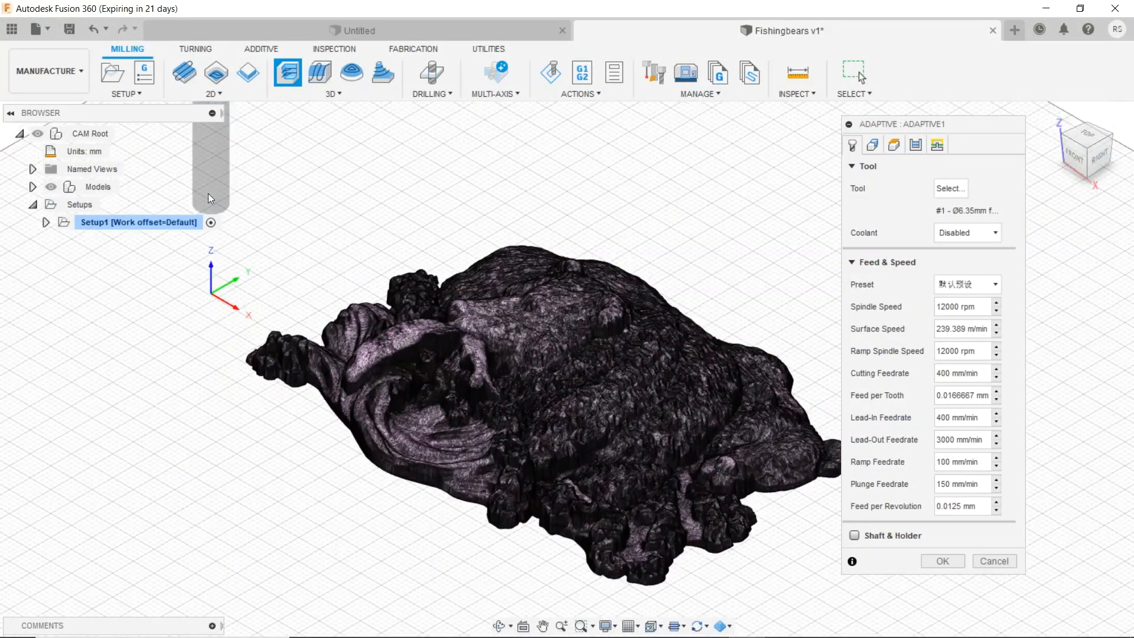
scroll(459, 295, "up", 2)
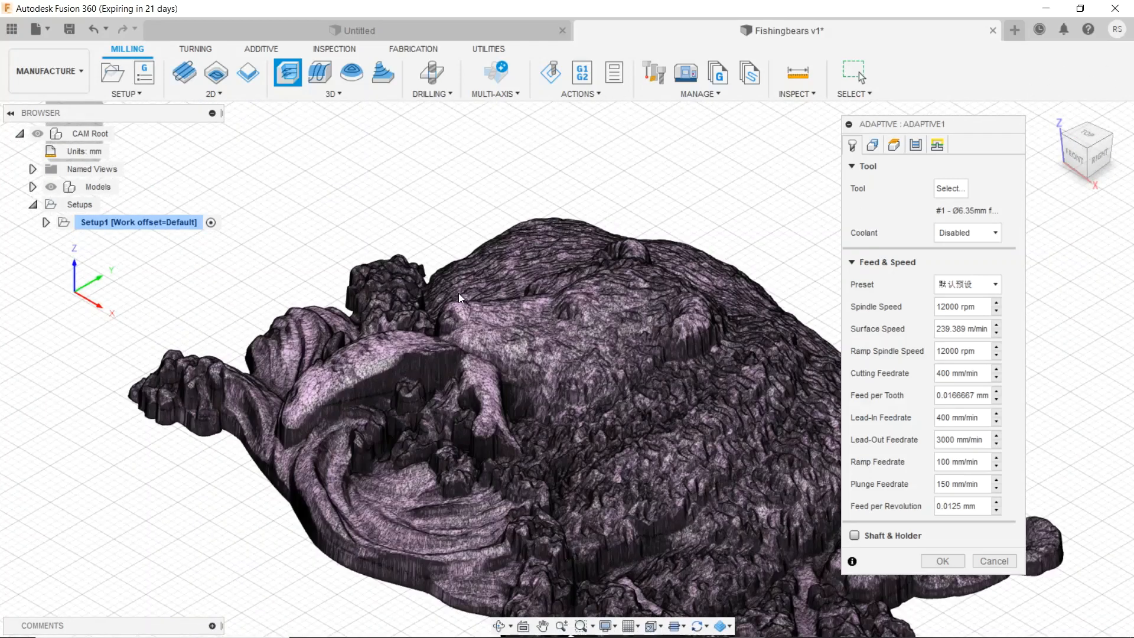
scroll(459, 294, "down", 5)
scroll(459, 292, "down", 2)
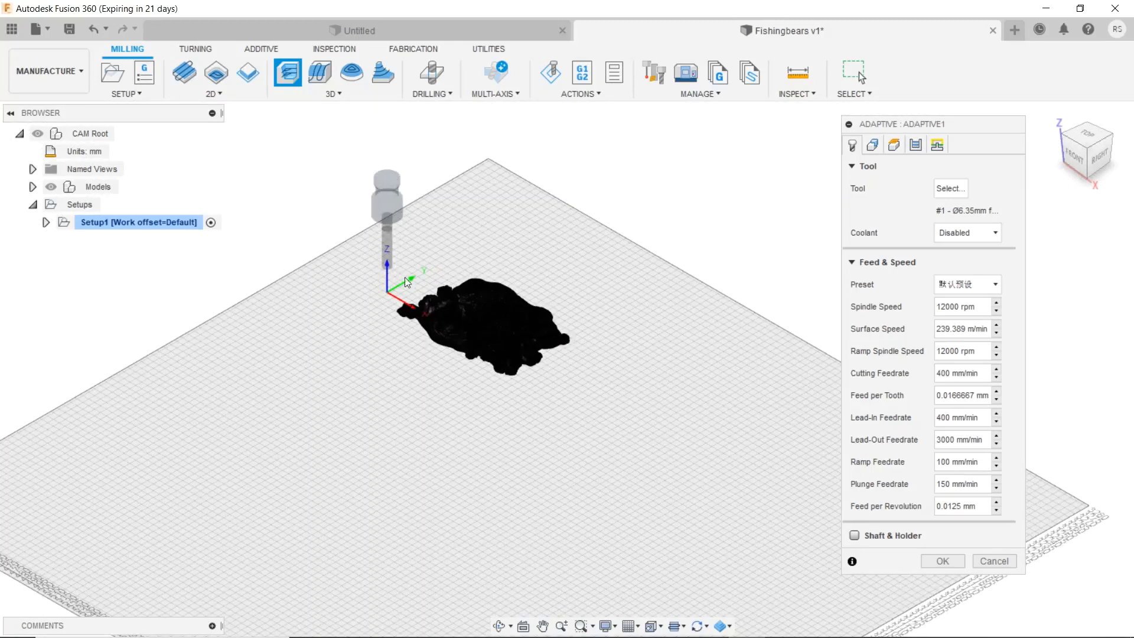
scroll(637, 300, "up", 3)
scroll(382, 277, "down", 2)
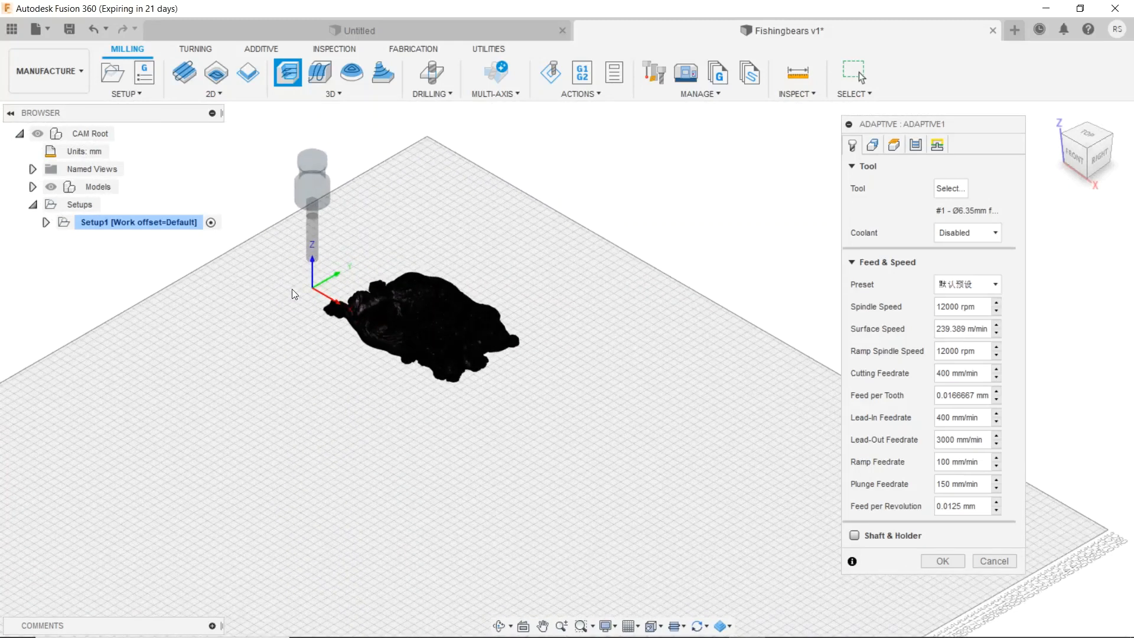
scroll(291, 294, "up", 1)
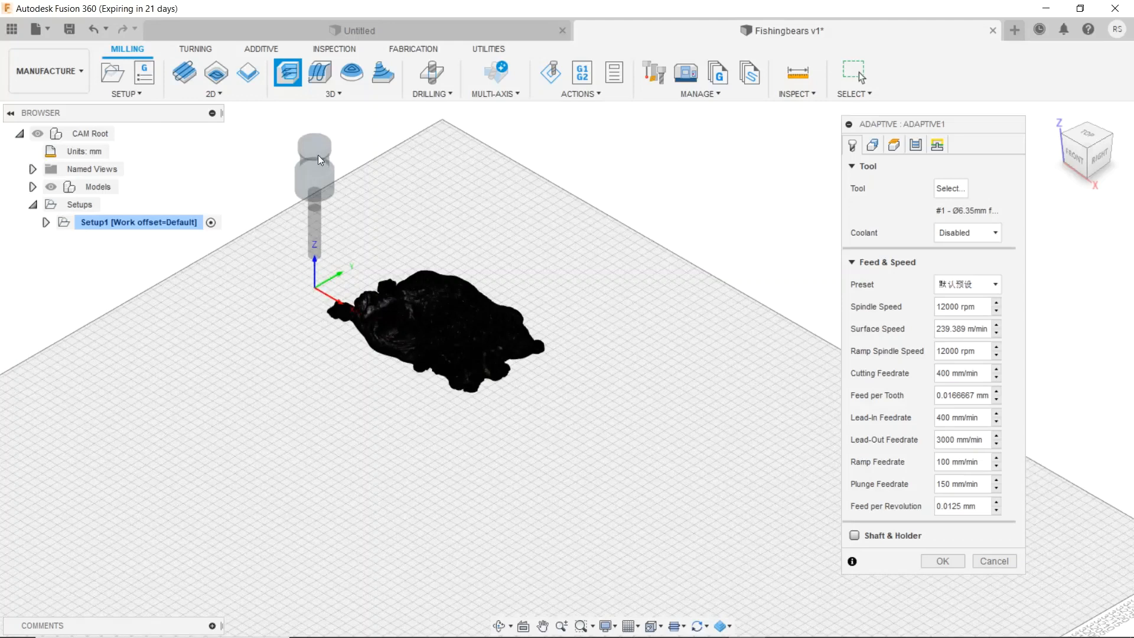
scroll(383, 317, "down", 3)
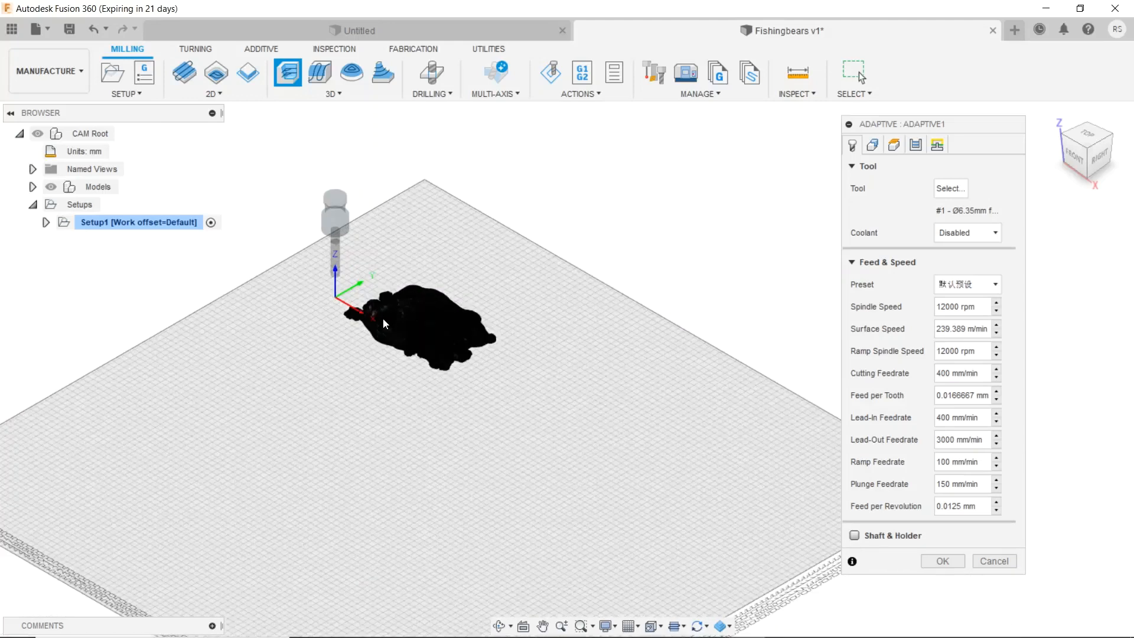
scroll(383, 318, "up", 2)
scroll(382, 317, "up", 3)
scroll(470, 278, "up", 3)
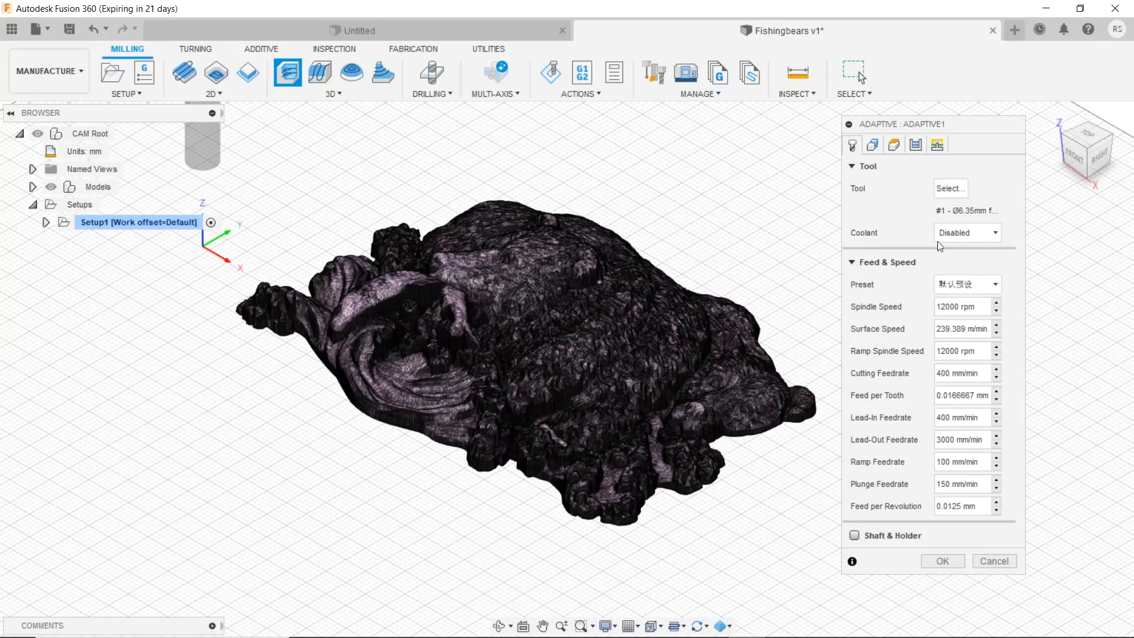
- Keep the coolant set to Disabled for the adaptive clearing operation
left_click(980, 239)
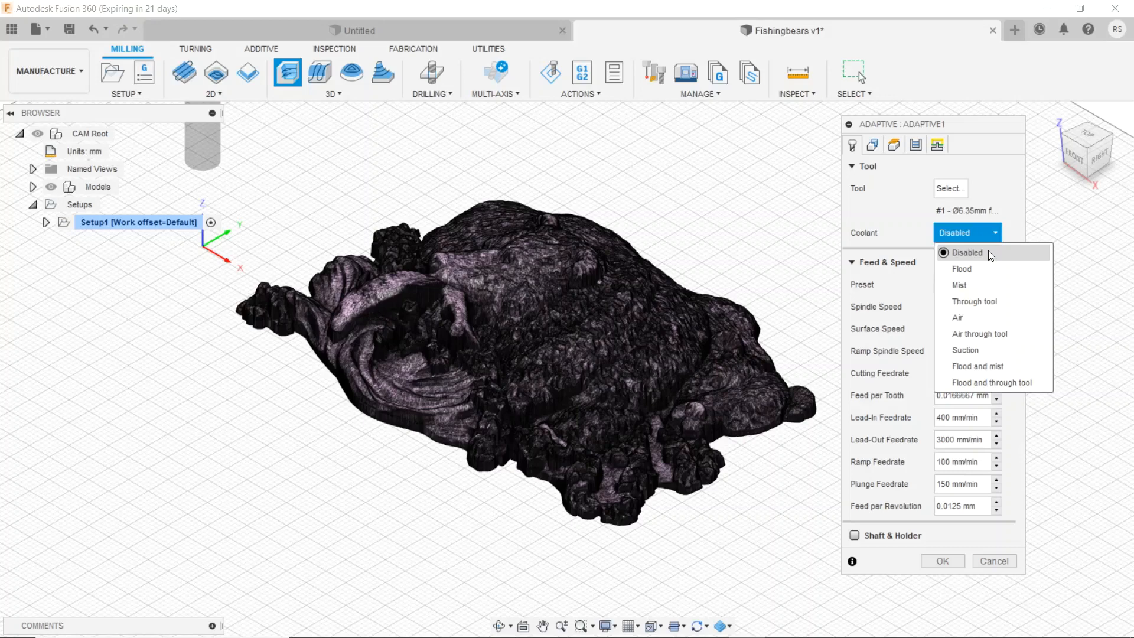
left_click(988, 251)
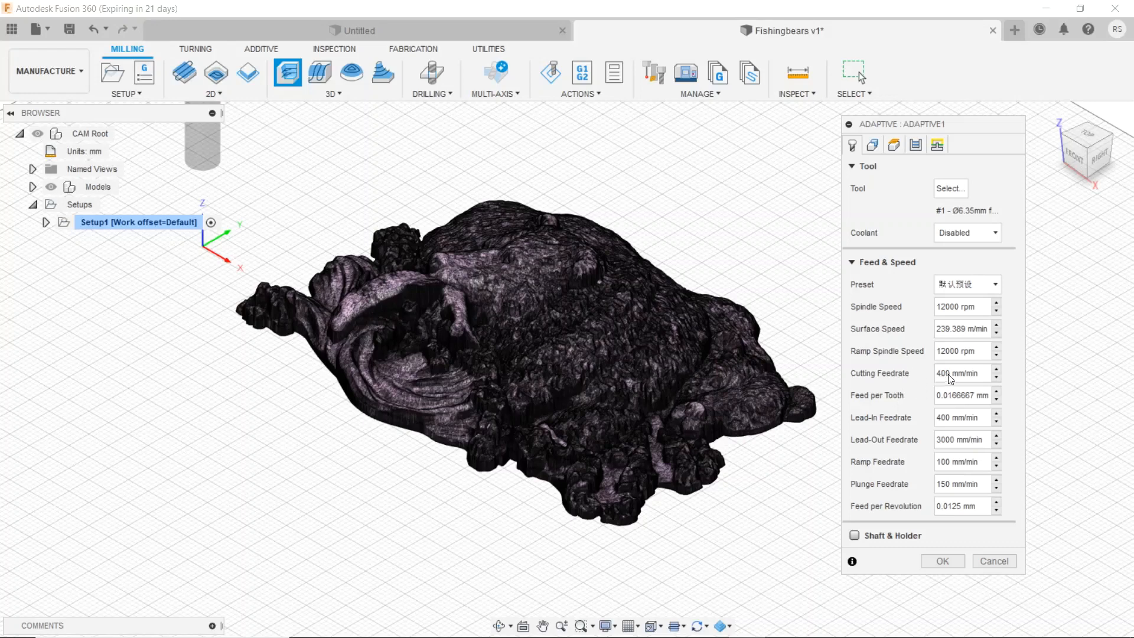
- Set the adaptive clearing's cutting feedrate and lead-in feedrate to 1500 mm/min
left_click_drag(950, 374, 930, 375)
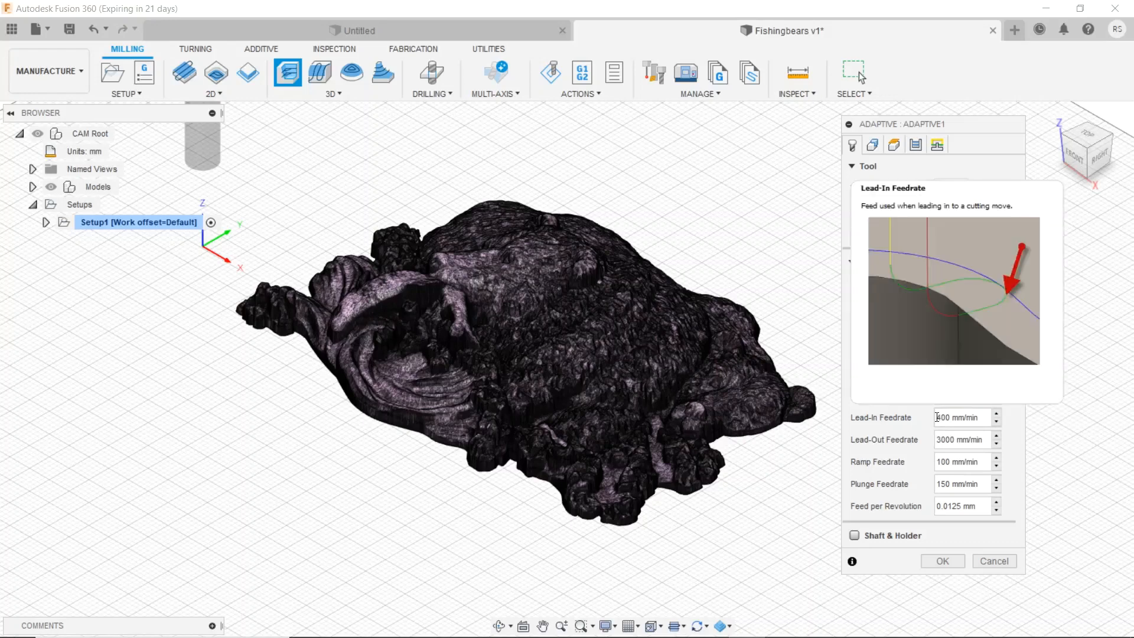
scroll(936, 417, "down", 10)
type("00")
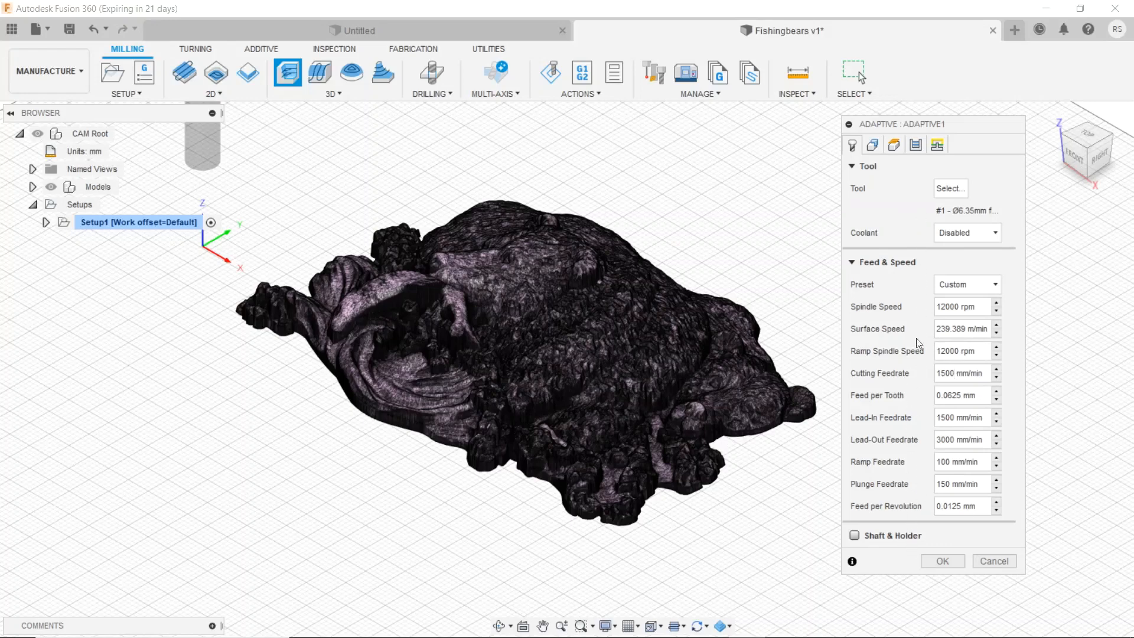
- Set the machining boundary to Silhouette with tool containment as Tool center on boundary
left_click(873, 146)
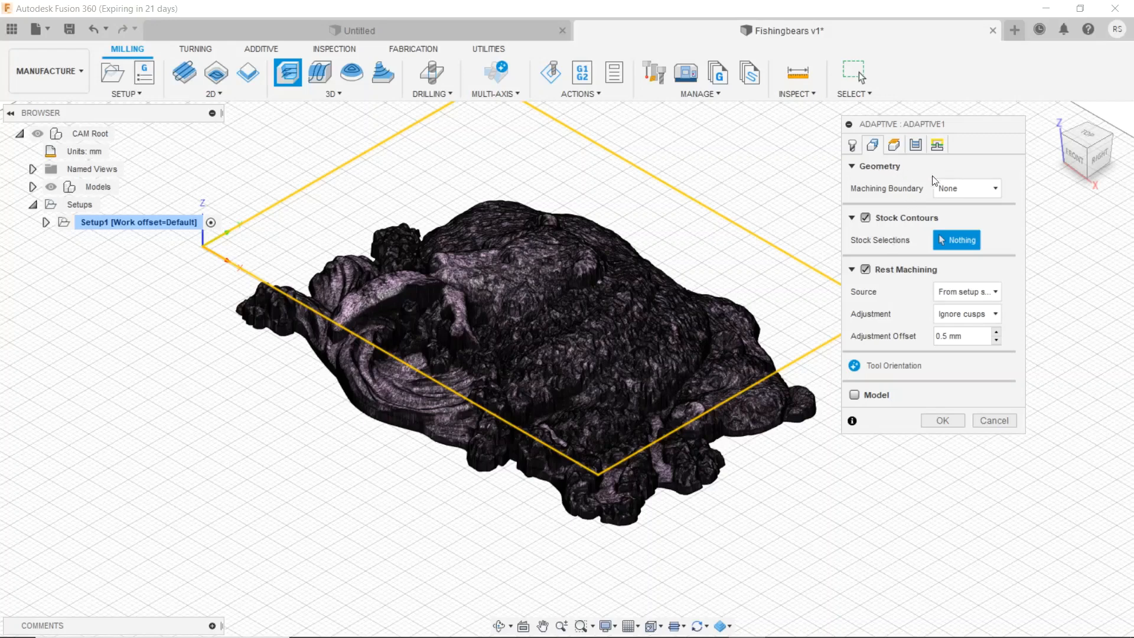
left_click(993, 189)
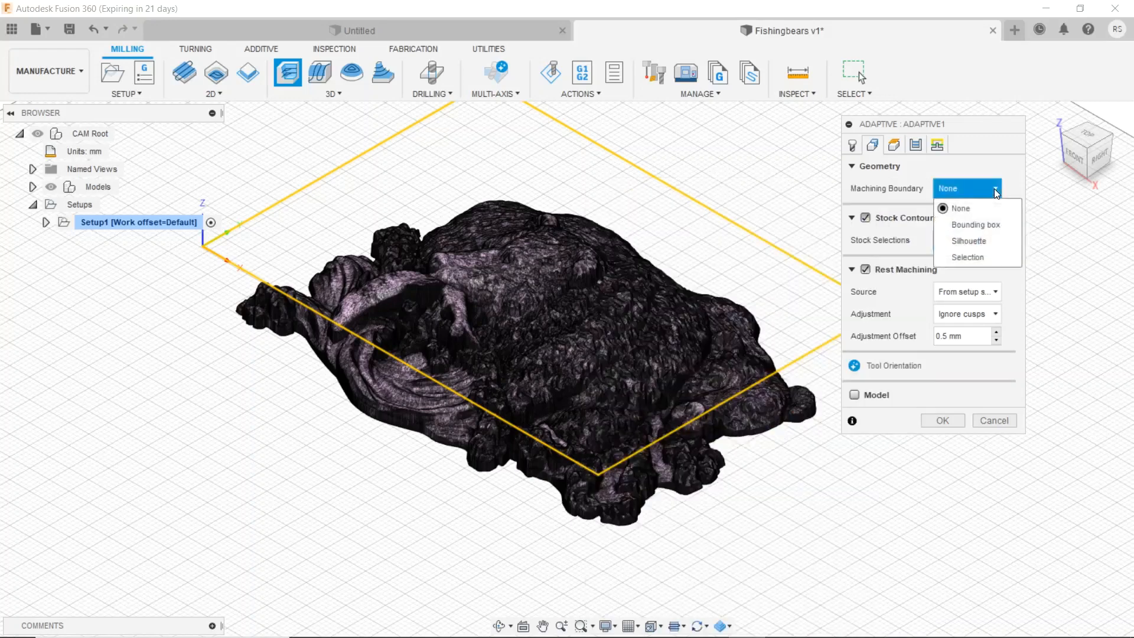
left_click(980, 241)
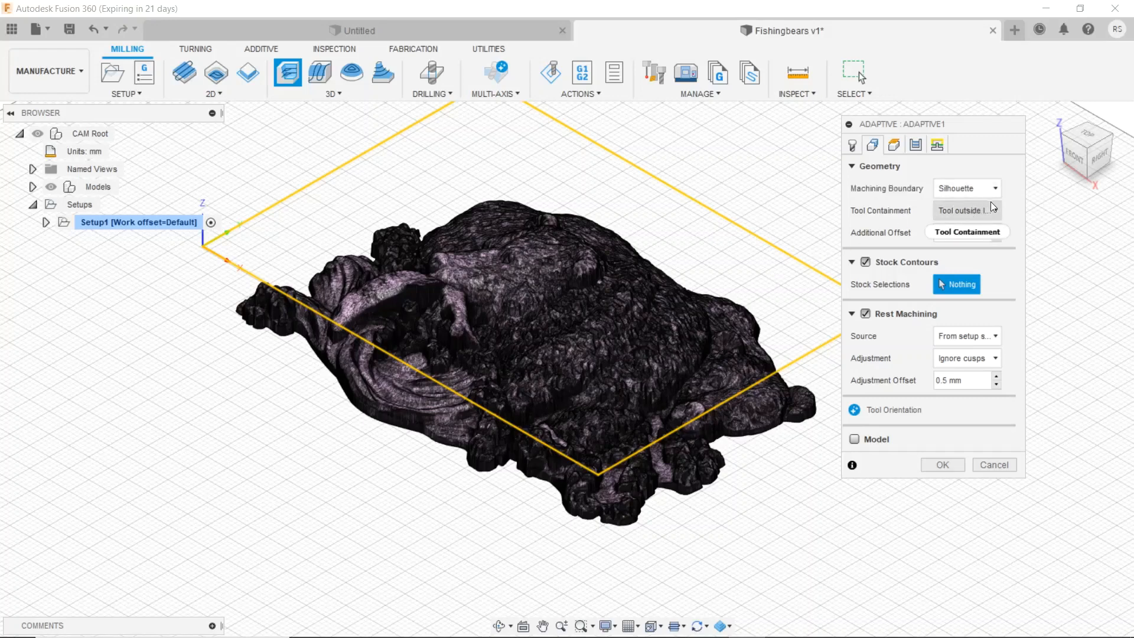
mouse_move(965, 213)
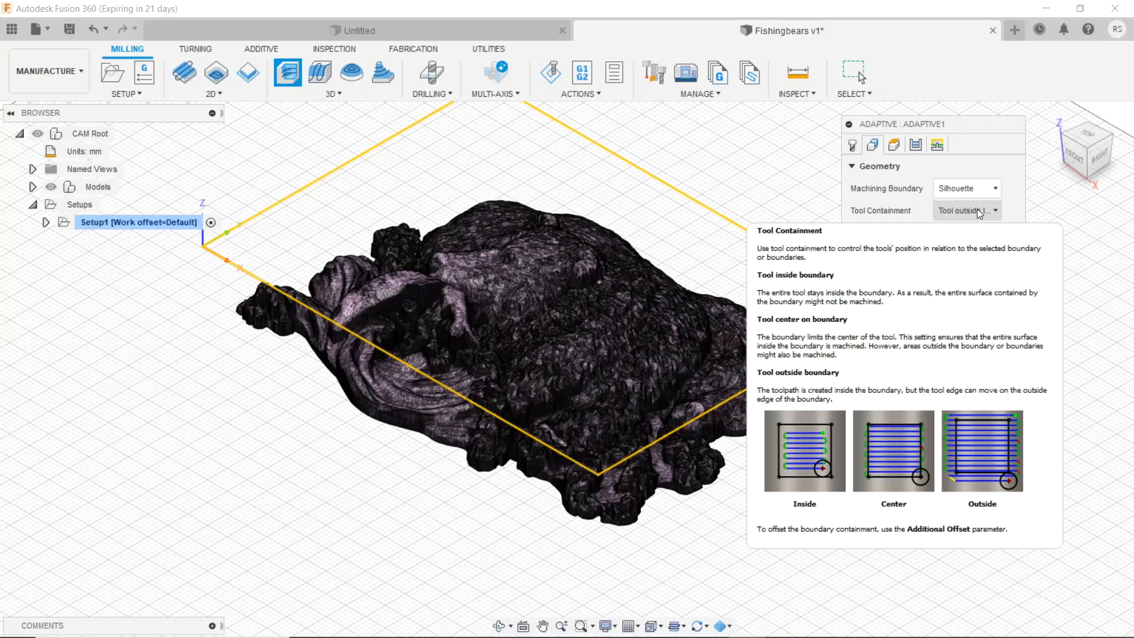
left_click(977, 211)
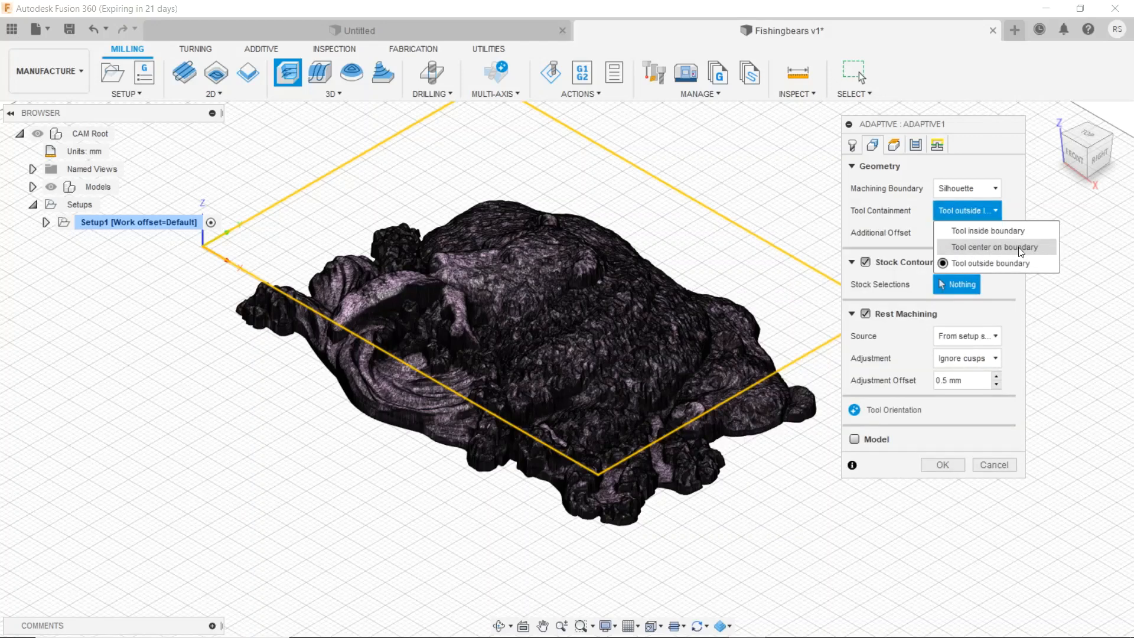
left_click(1002, 246)
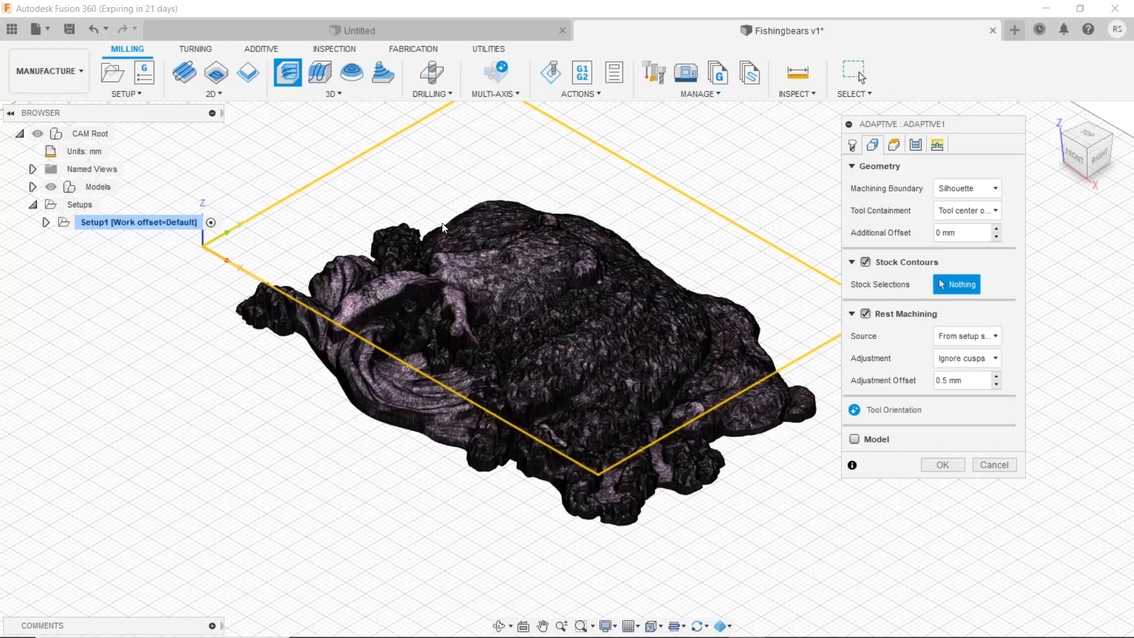
- Set the boundary's additional offset to 7 mm and turn off Stock Contours
left_click(1088, 137)
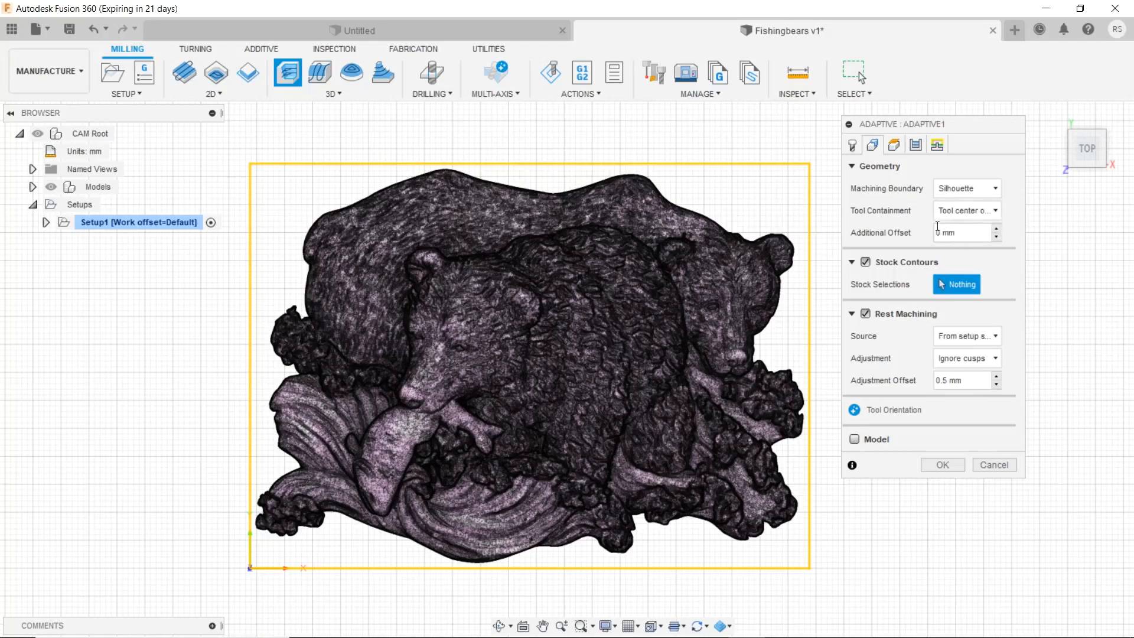
left_click(997, 231)
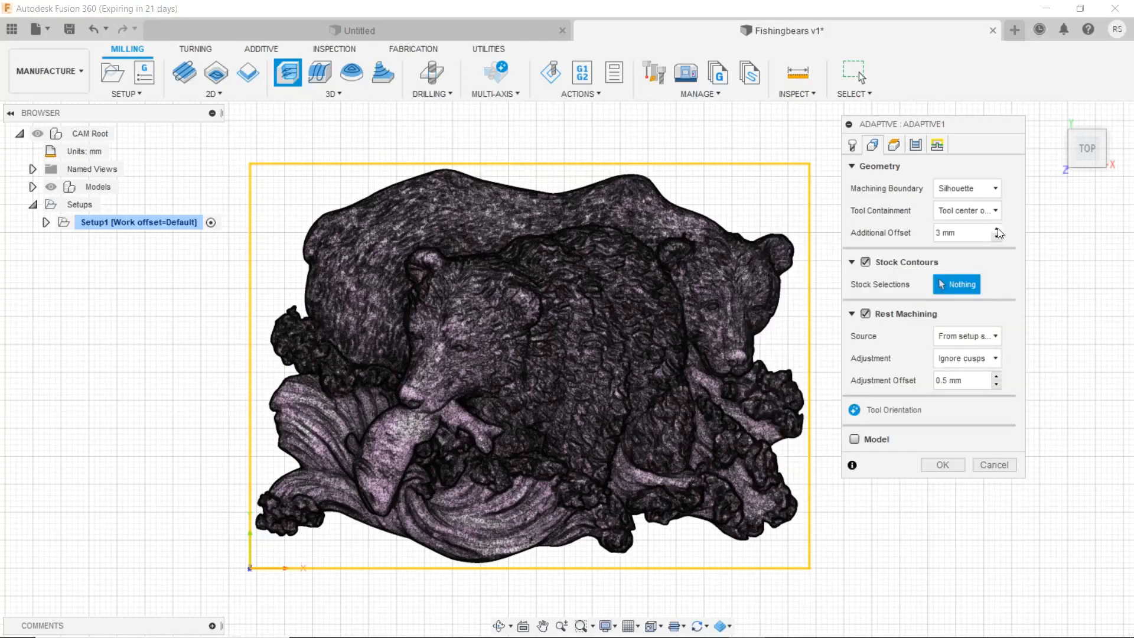
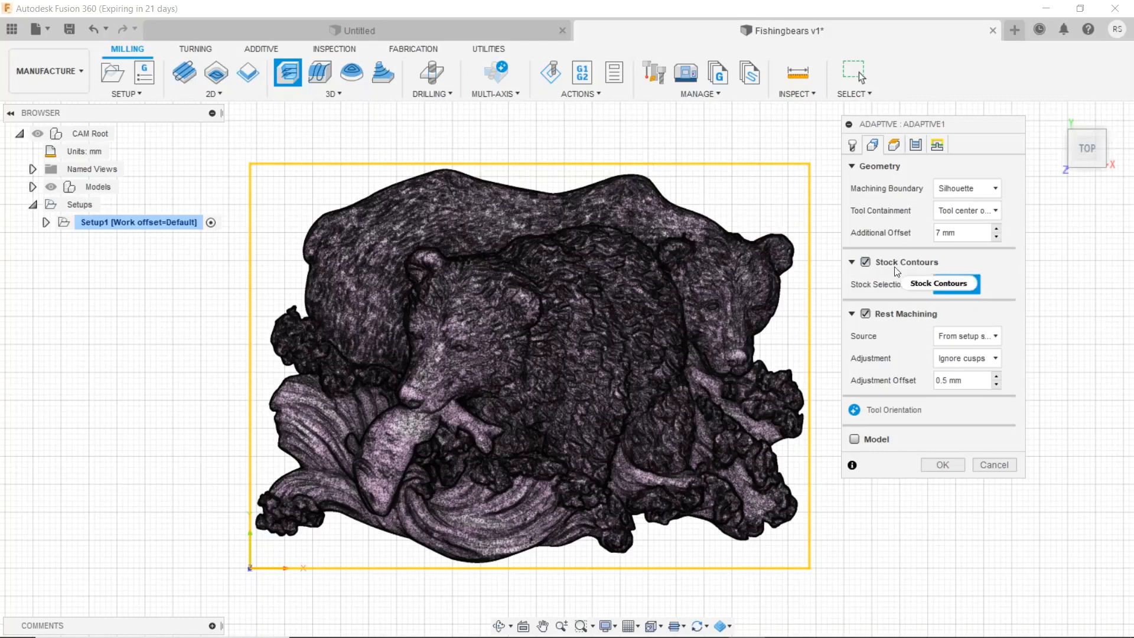
mouse_move(896, 273)
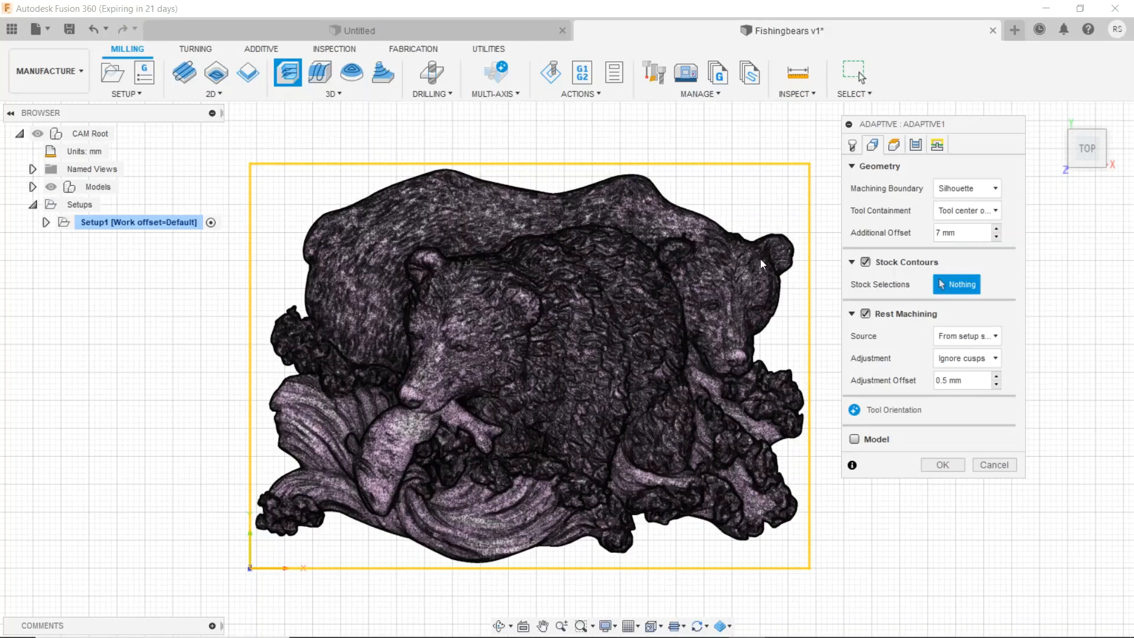
left_click(866, 263)
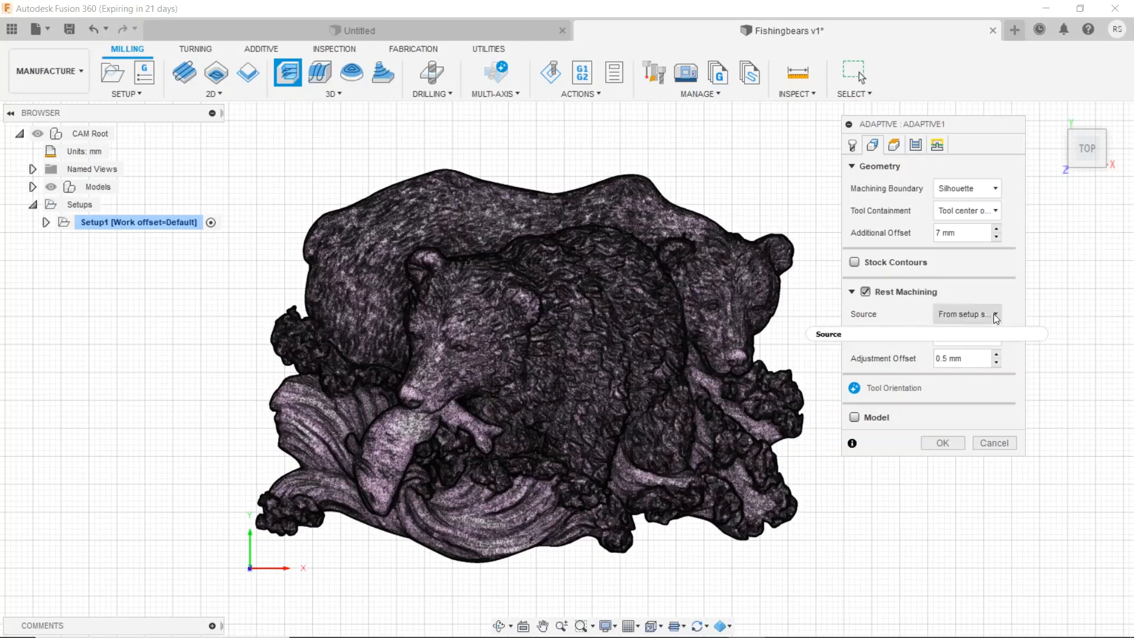
- Keep the rest machining source as From setup stock and its adjustment as Ignore cusps
mouse_move(993, 314)
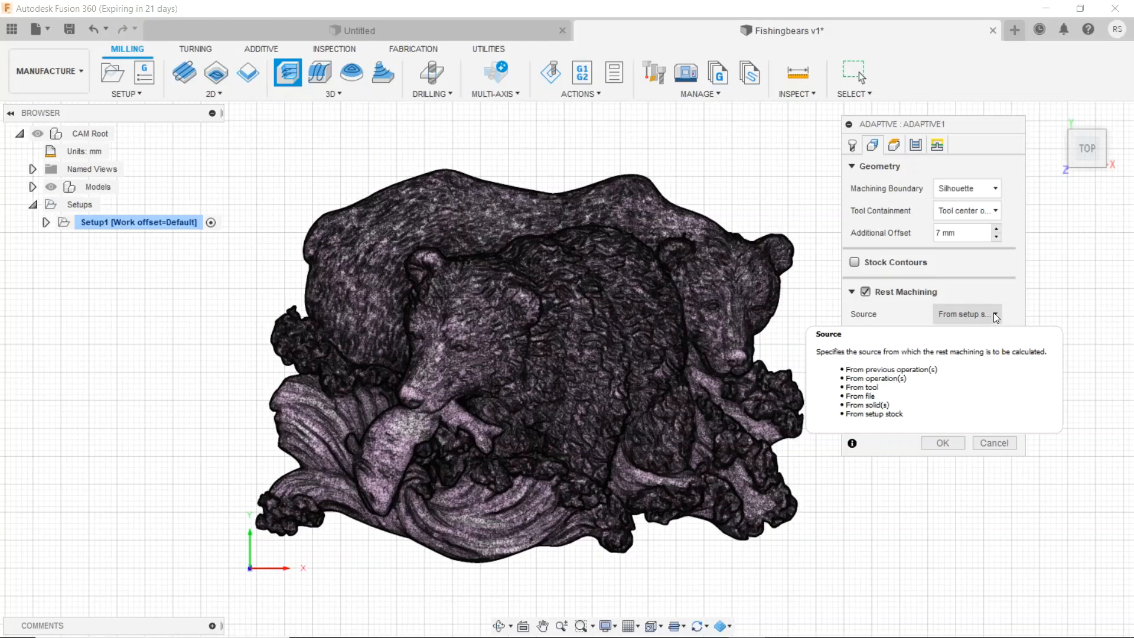
left_click(996, 315)
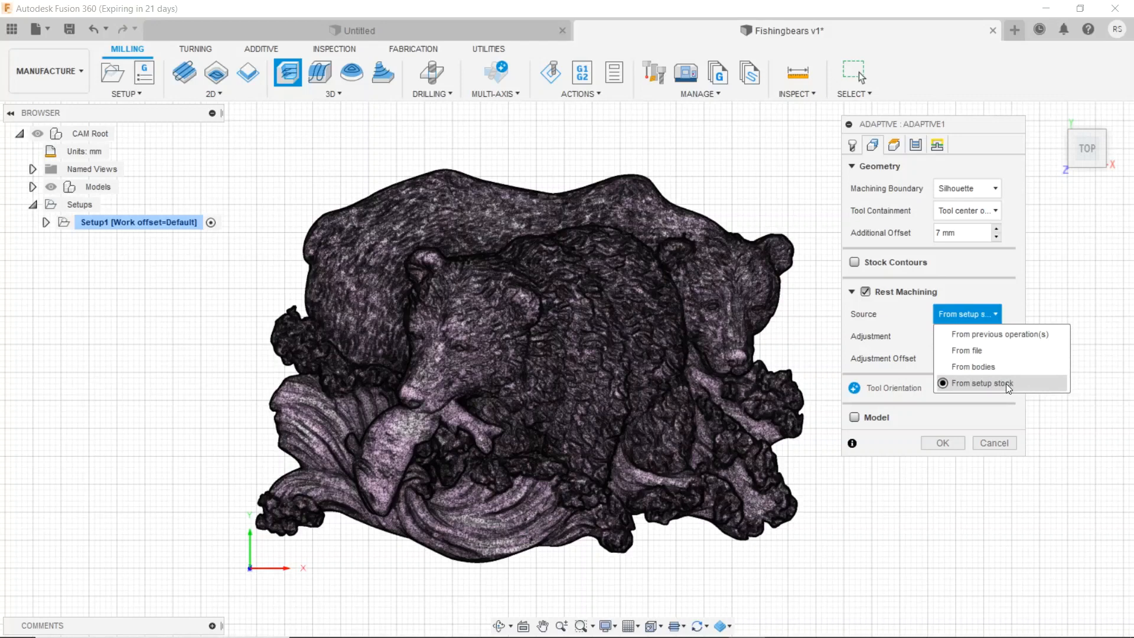
left_click(984, 383)
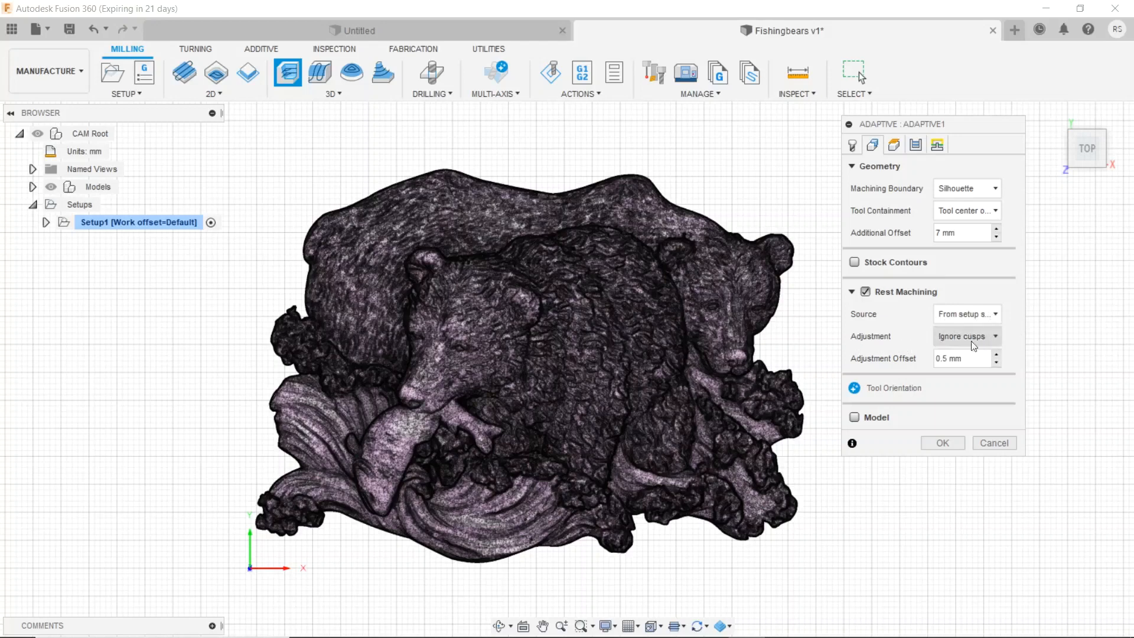
left_click(998, 335)
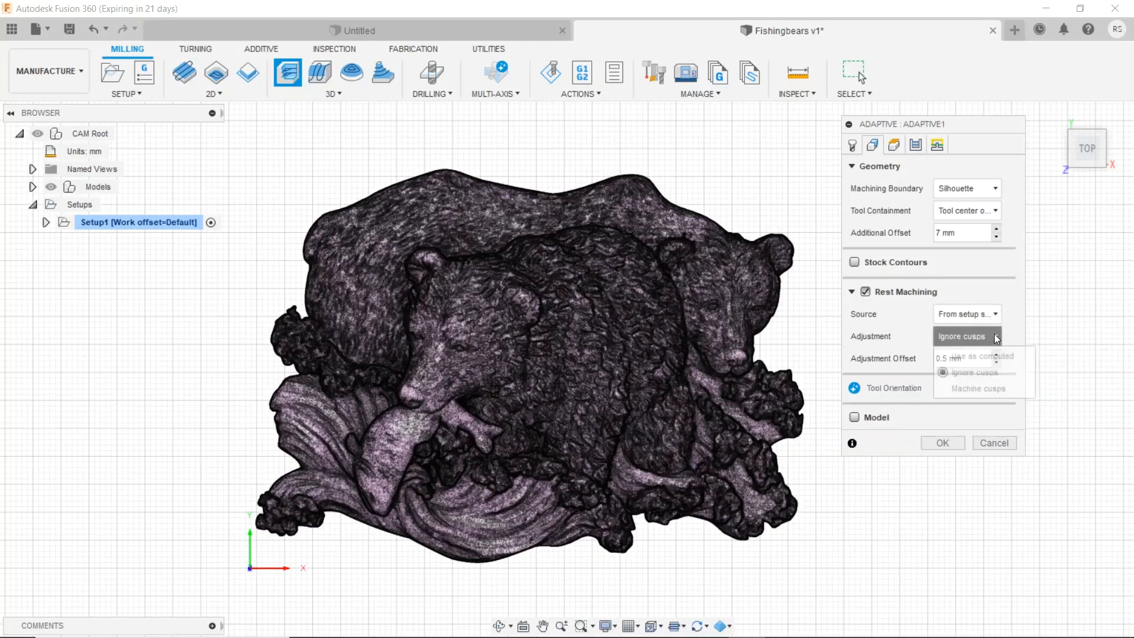
left_click(986, 283)
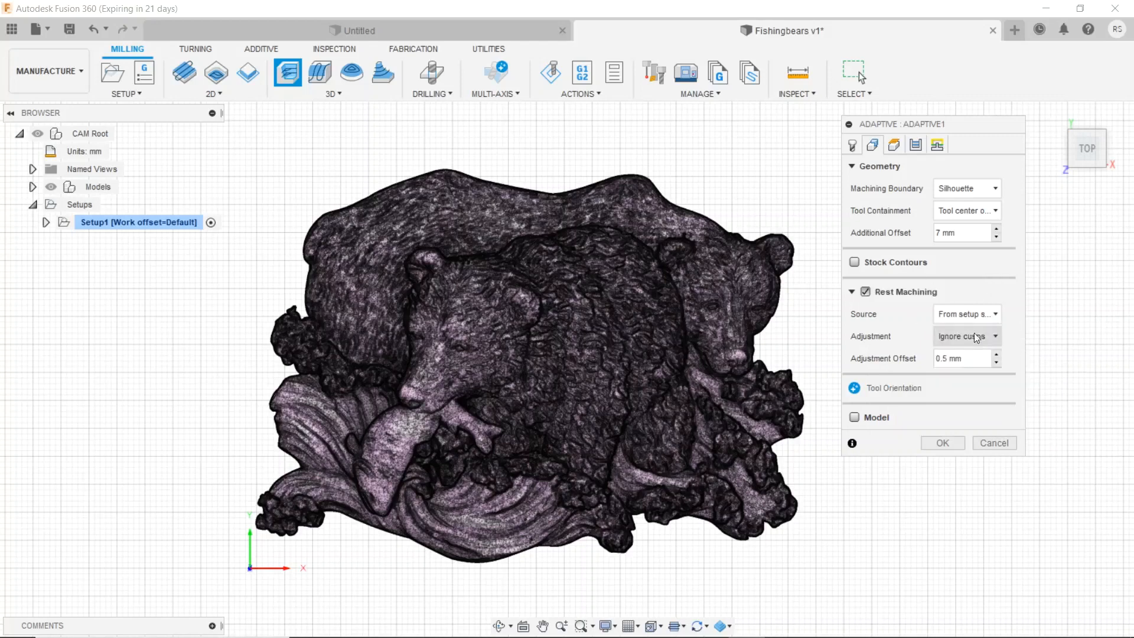
left_click(989, 336)
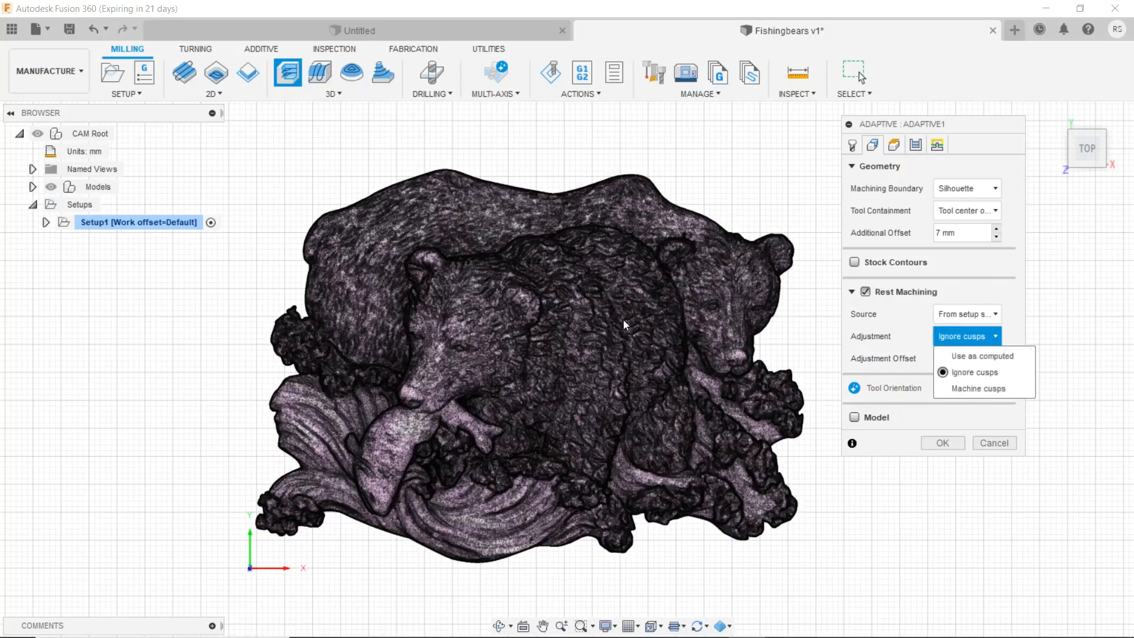
- Enable the Model option in the operation's geometry and select the bear mesh as the model surface
mouse_move(1084, 152)
left_mouse_down()
mouse_move(1087, 115)
mouse_move(1087, 127)
left_mouse_up()
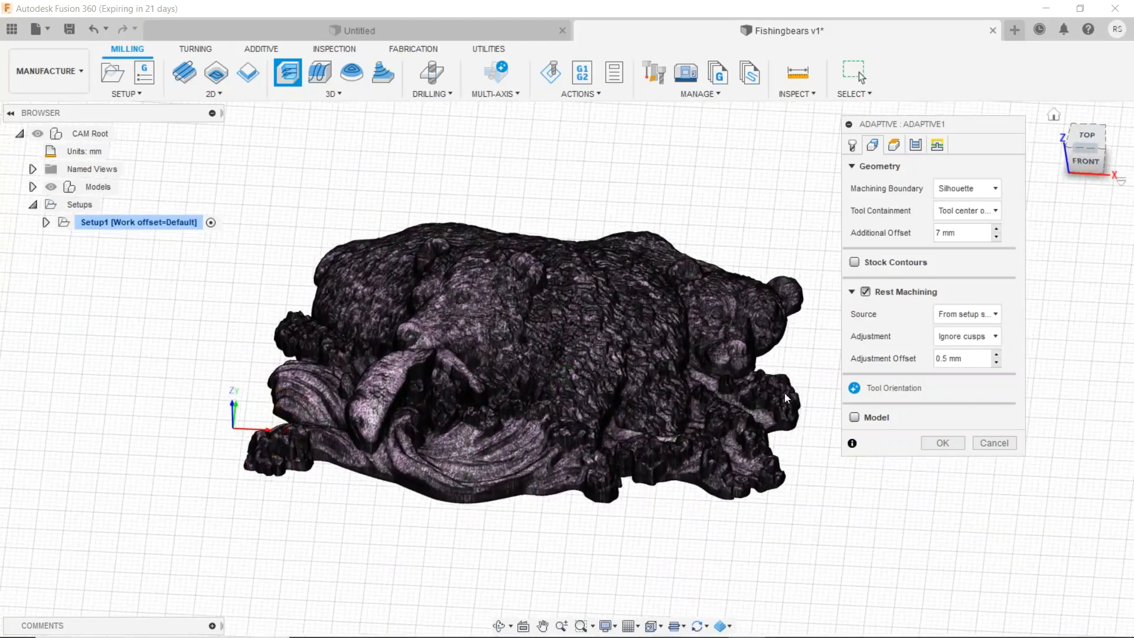
scroll(711, 400, "down", 4)
scroll(709, 398, "up", 10)
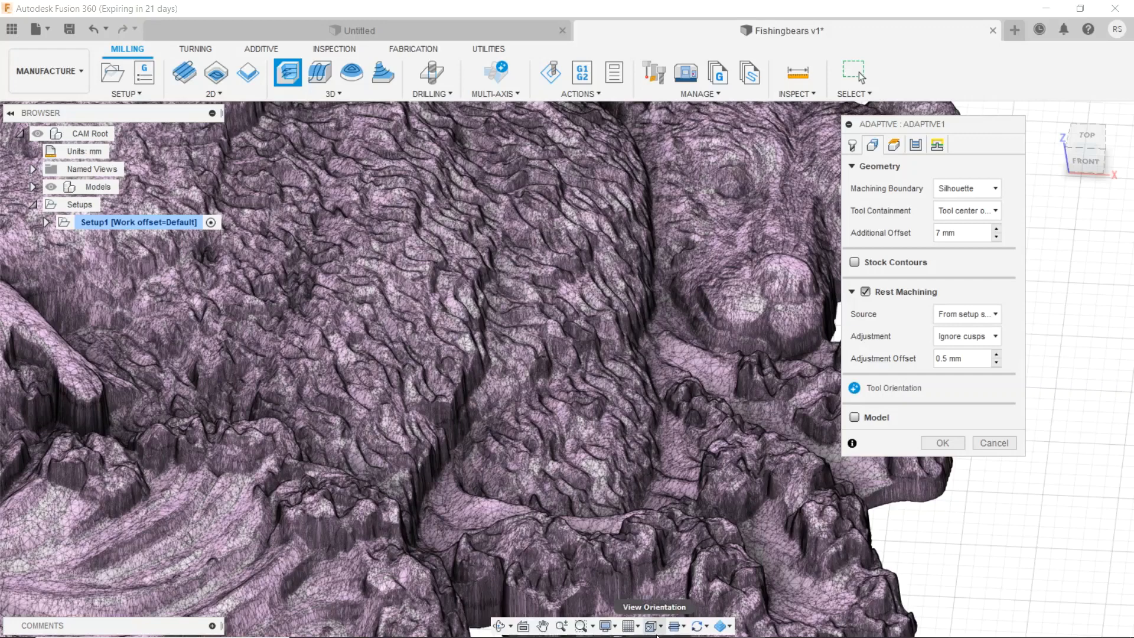
mouse_move(673, 633)
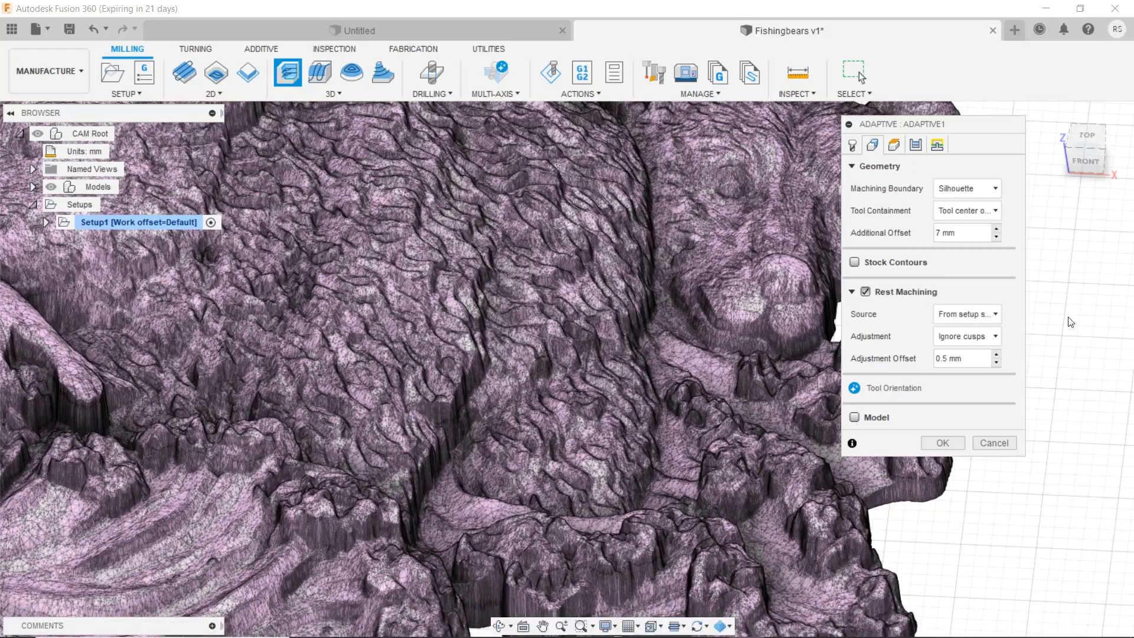
scroll(1070, 321, "down", 2)
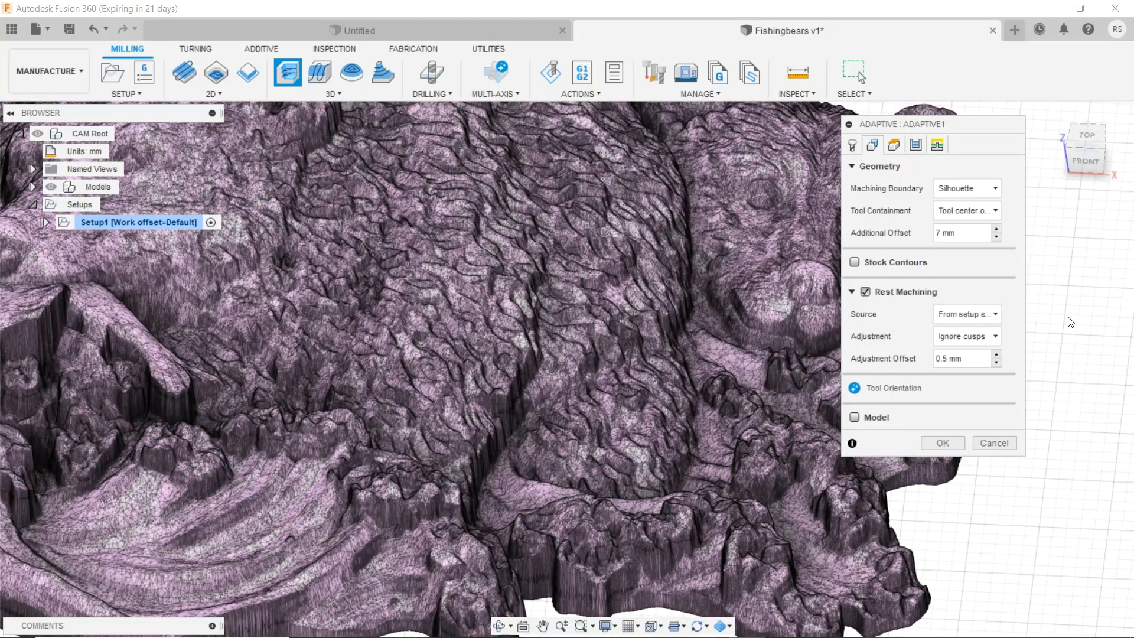
scroll(1069, 322, "up", 2)
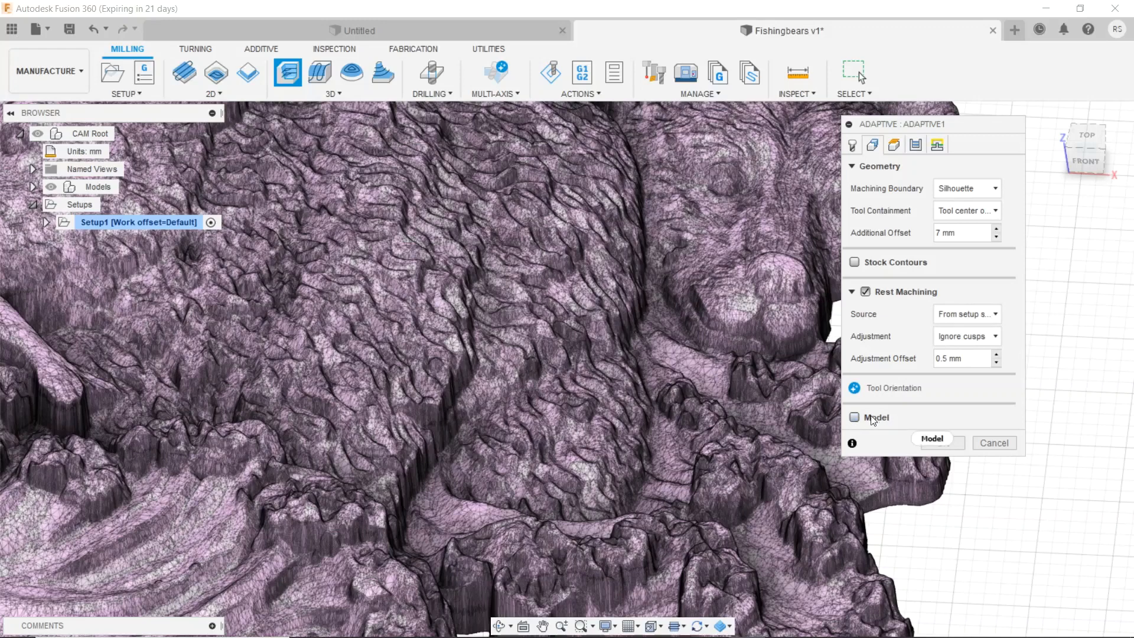
left_click(854, 418)
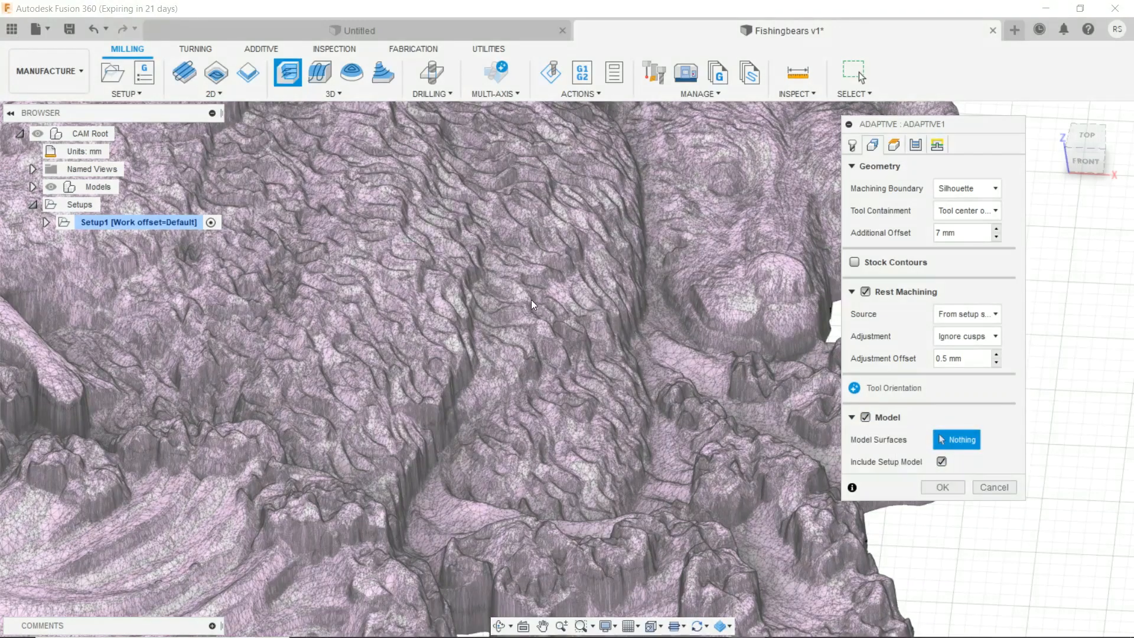
scroll(530, 300, "up", 2)
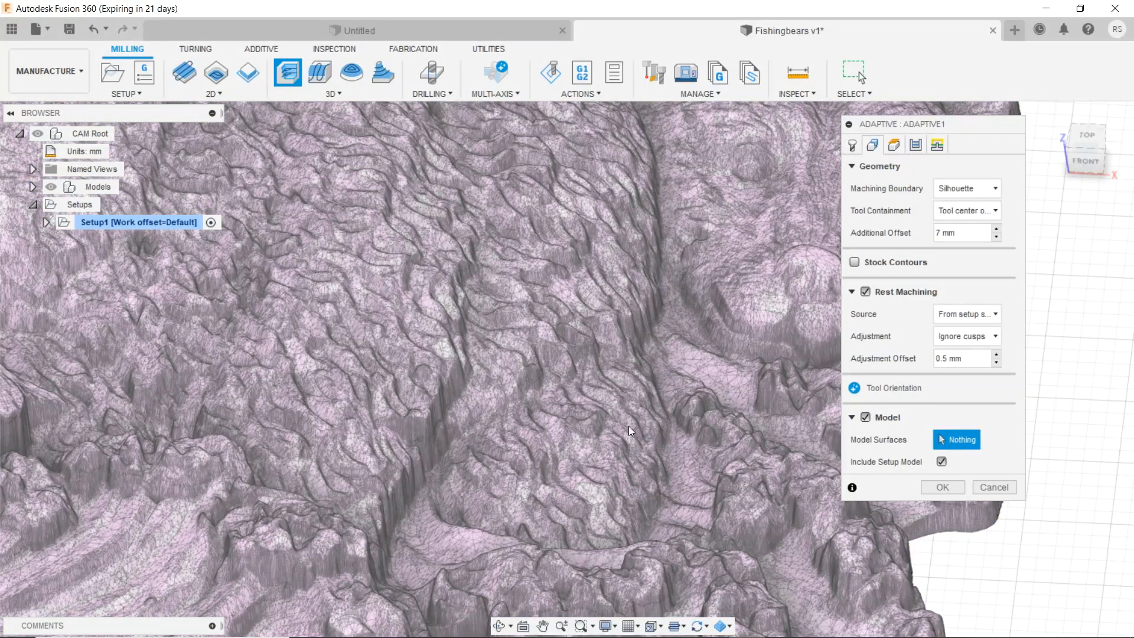
scroll(629, 430, "up", 1)
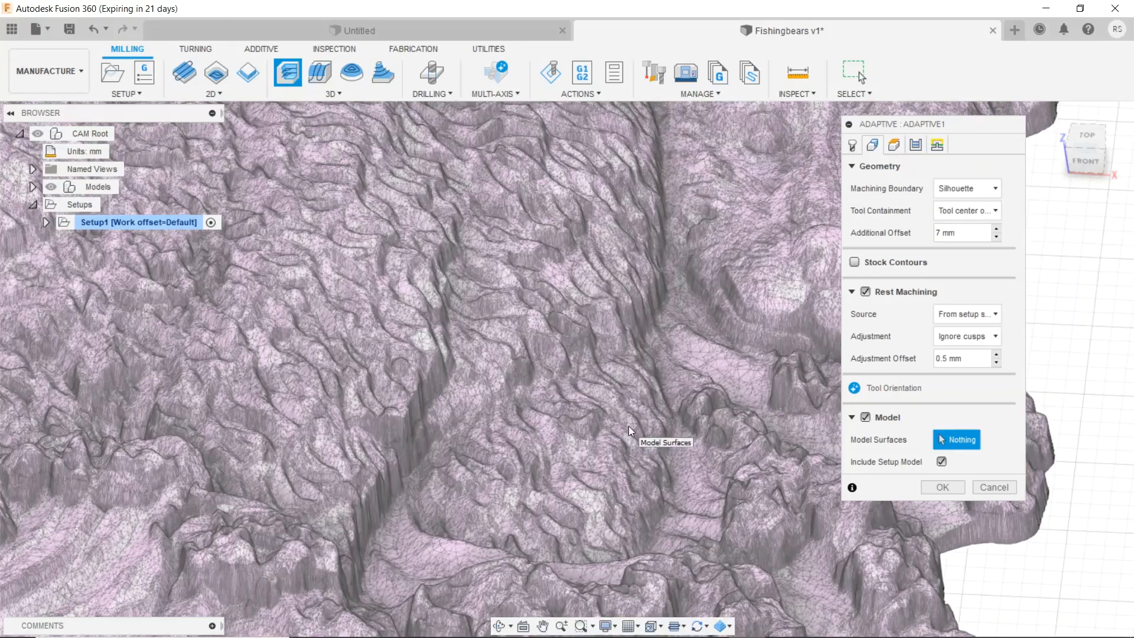
left_click(613, 298)
scroll(613, 297, "down", 6)
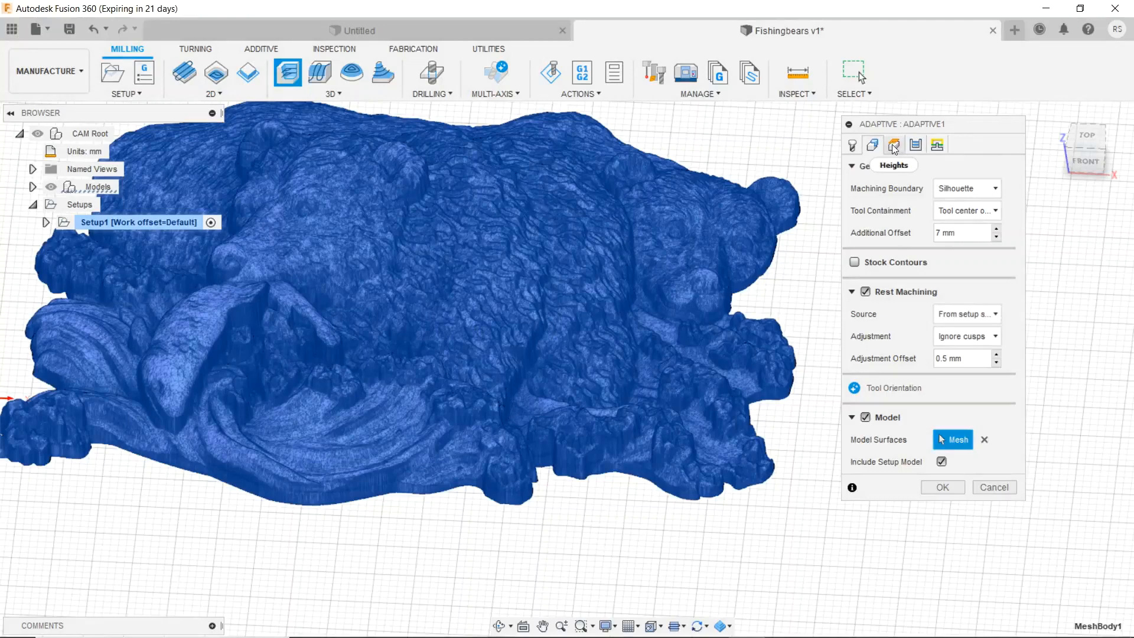
- Review the clearance, retract, top and bottom heights against the bear mesh from the front
left_click(894, 149)
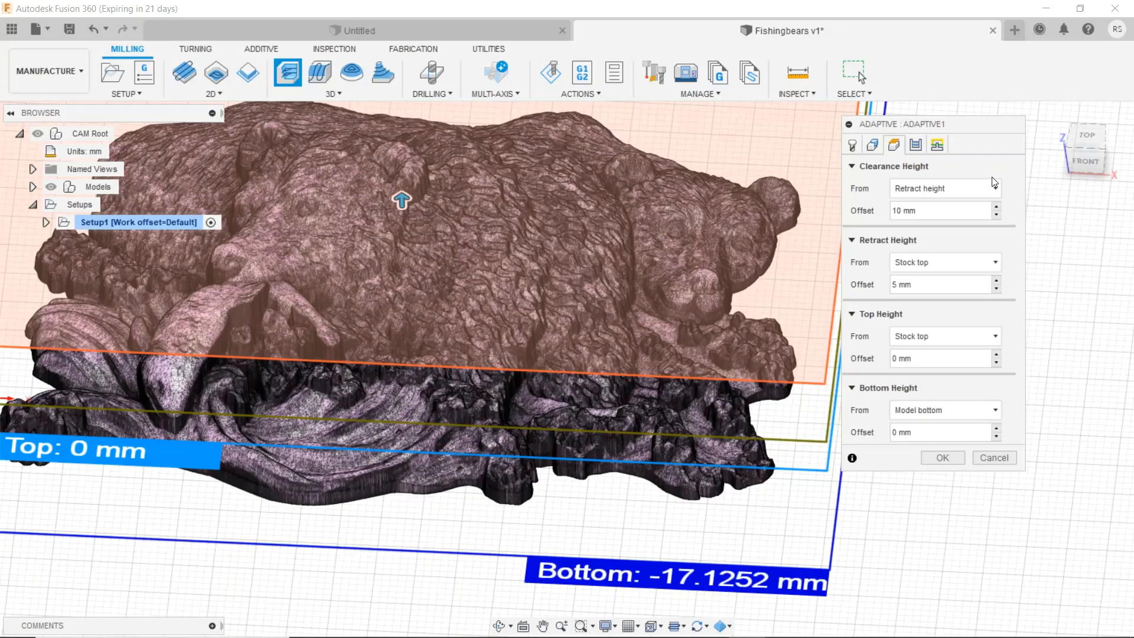
left_click(1088, 166)
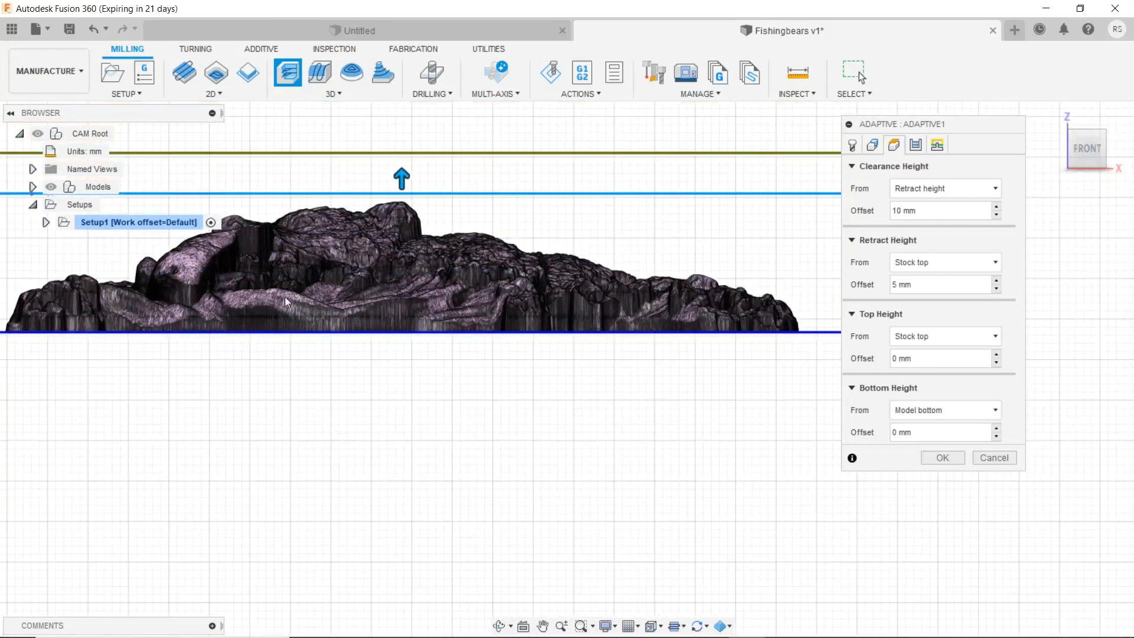
scroll(361, 408, "up", 3)
middle_click_drag(362, 408, 458, 441)
scroll(362, 408, "down", 4)
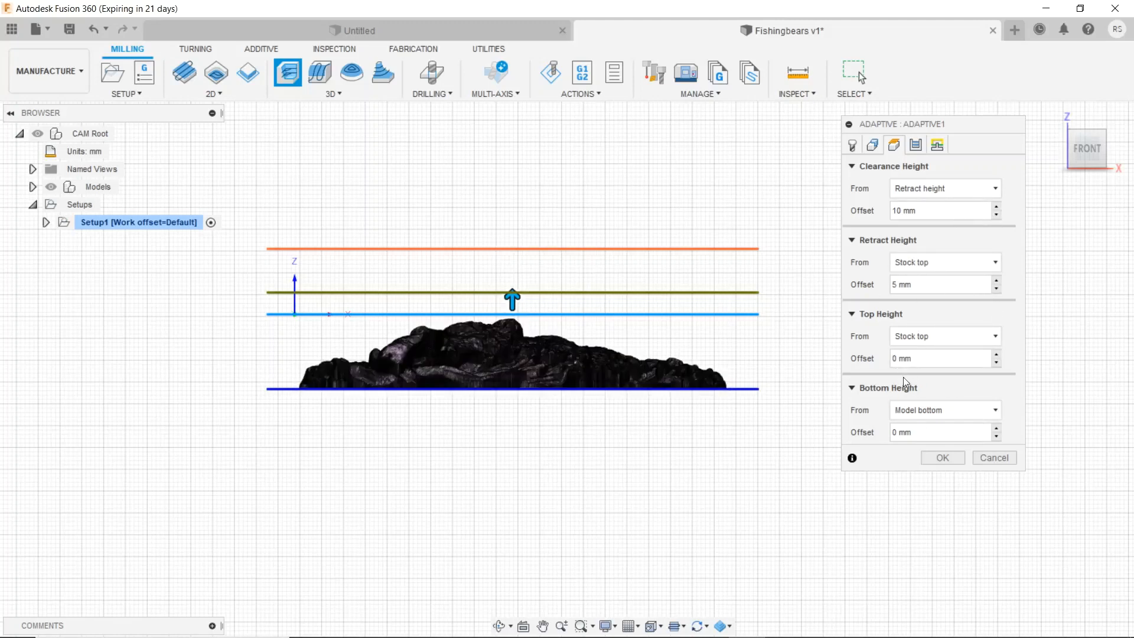
- Turn off Machine Cavities in the adaptive operation's passes and keep the cutting direction as Climb
left_click(915, 145)
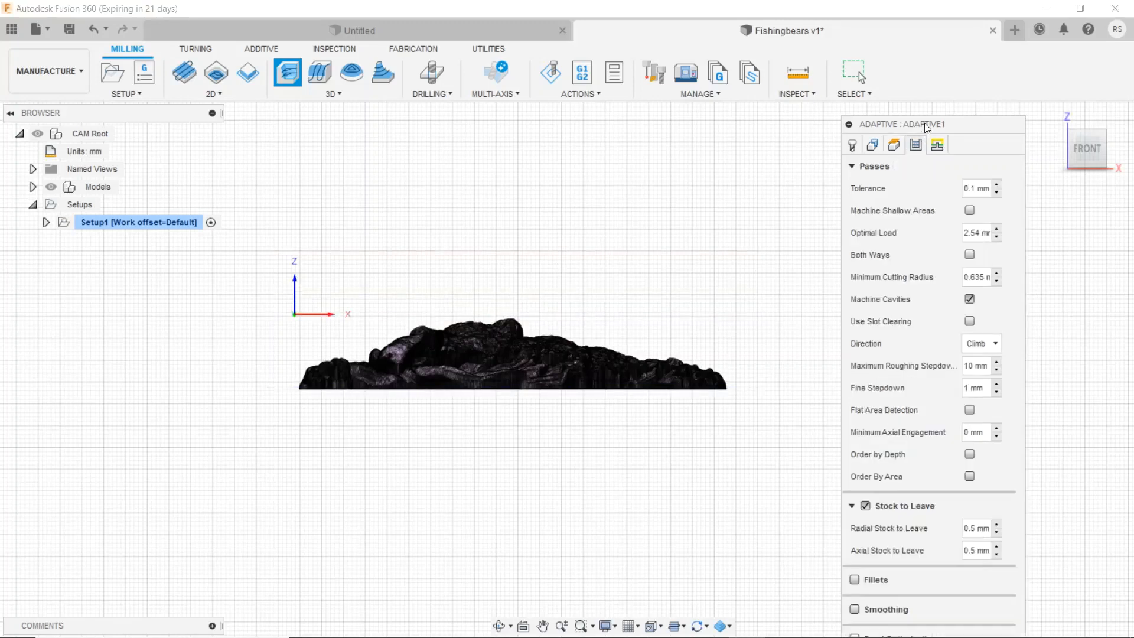
left_click_drag(926, 127, 916, 16)
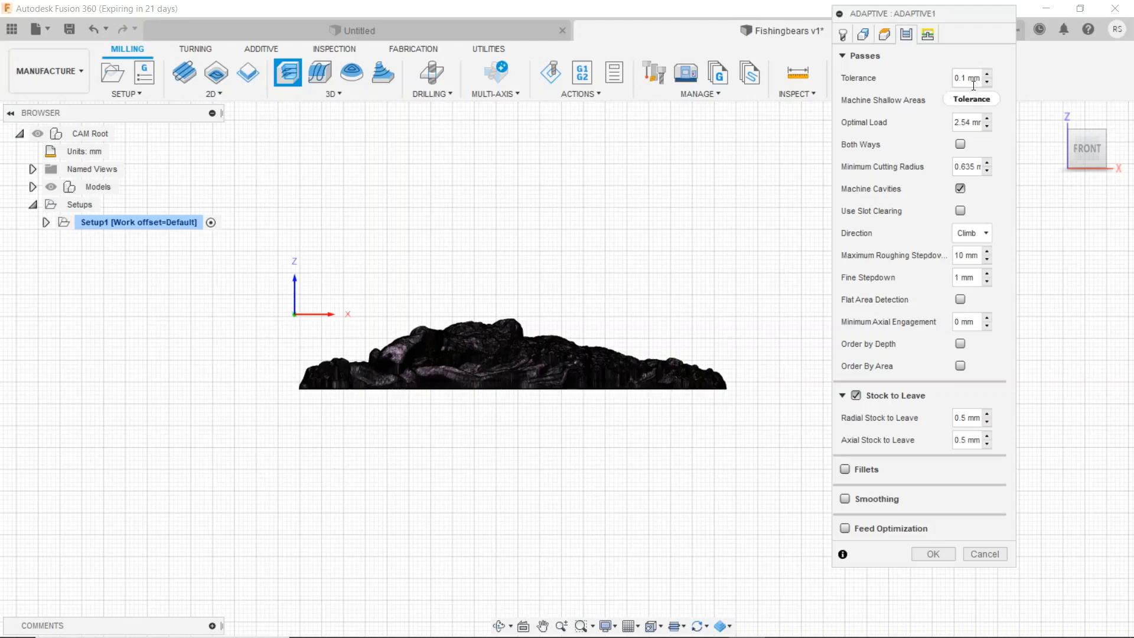
mouse_move(975, 79)
mouse_move(972, 169)
left_click(960, 189)
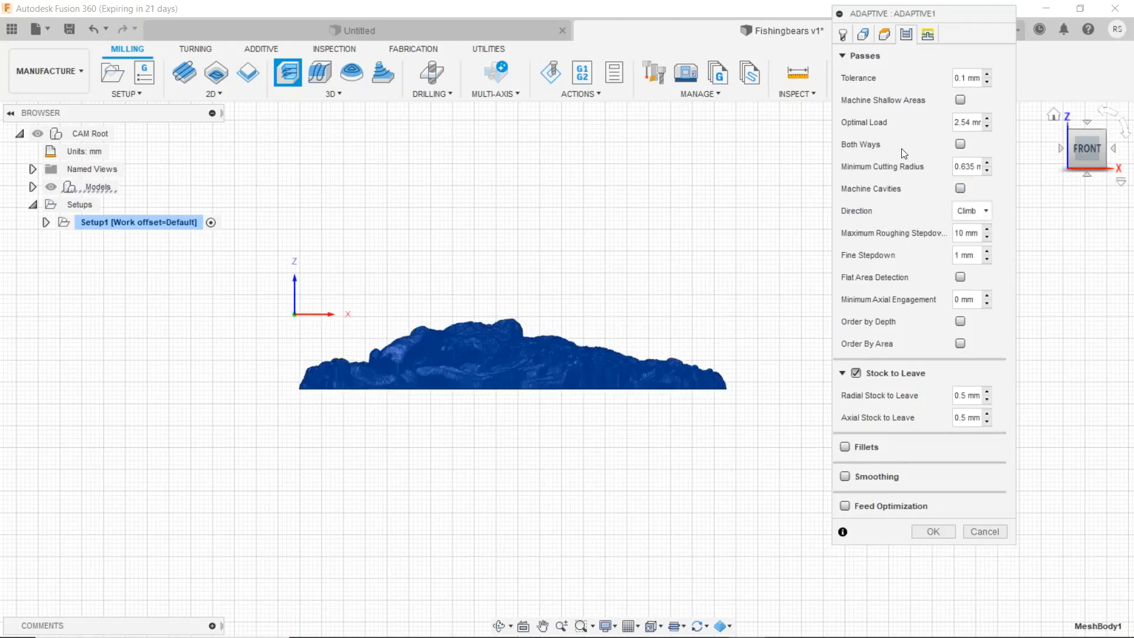
left_click(984, 211)
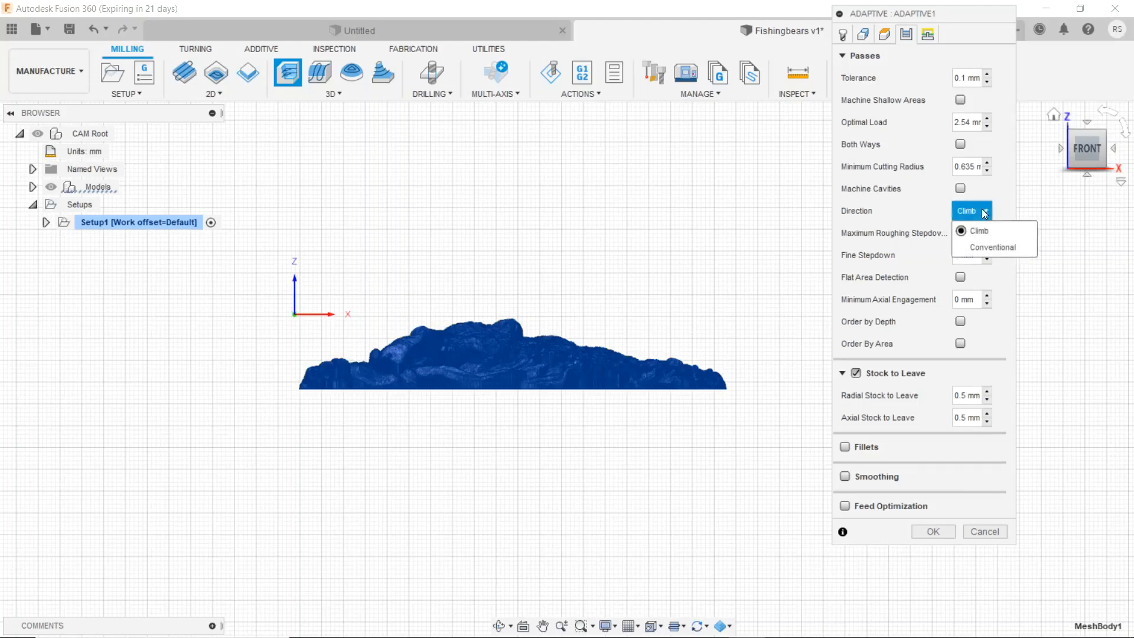
left_click(1005, 189)
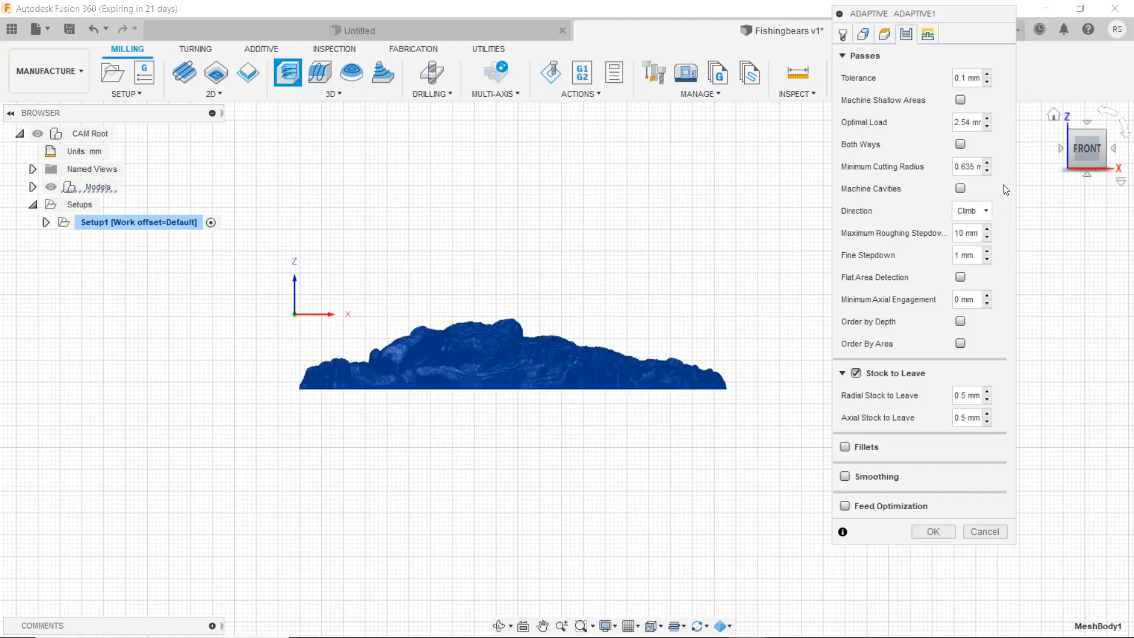
mouse_move(975, 211)
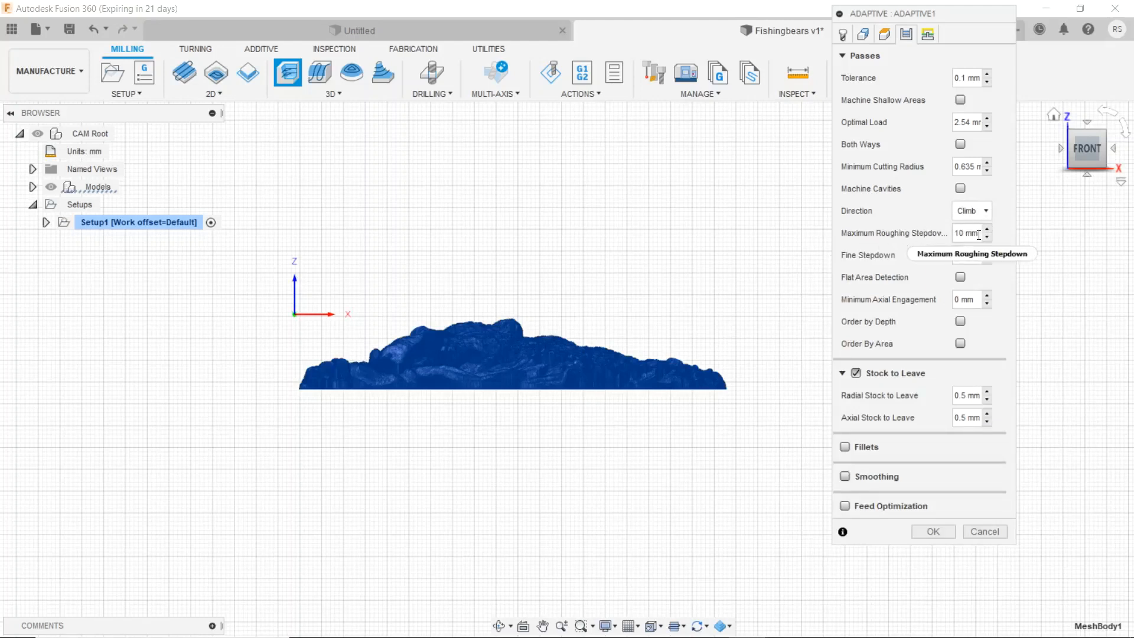
mouse_move(979, 235)
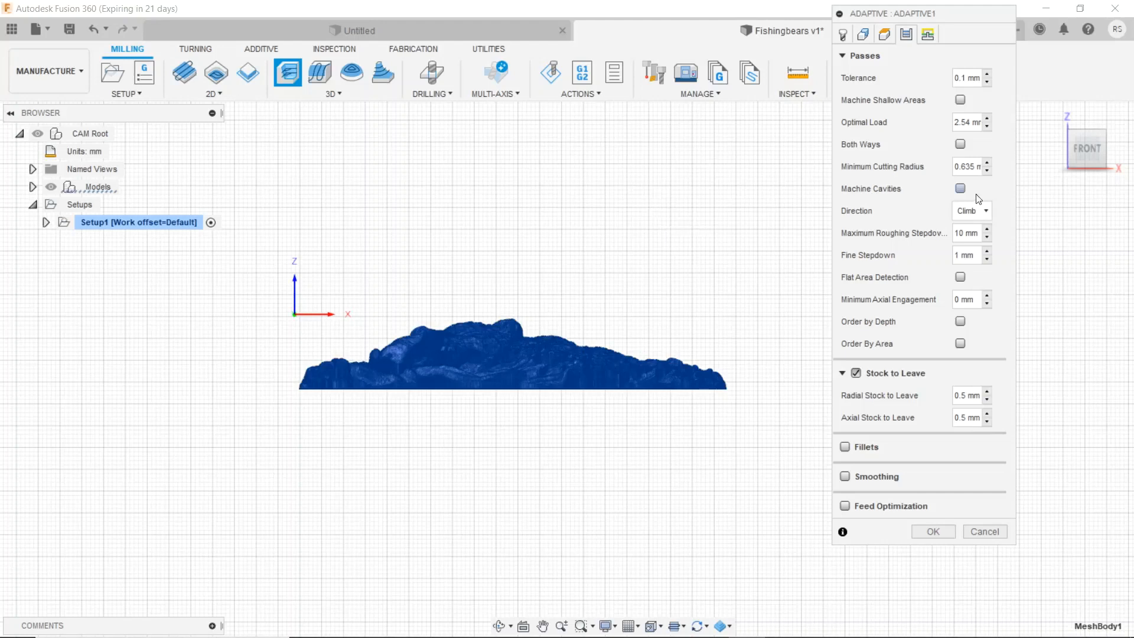
- Set the maximum roughing stepdown to 1 mm and the fine stepdown to 0.5 mm, and enable Order By Area
double_click(968, 233)
left_click_drag(968, 233, 941, 226)
type("1 mm")
double_click(963, 255)
type("5")
left_click(960, 343)
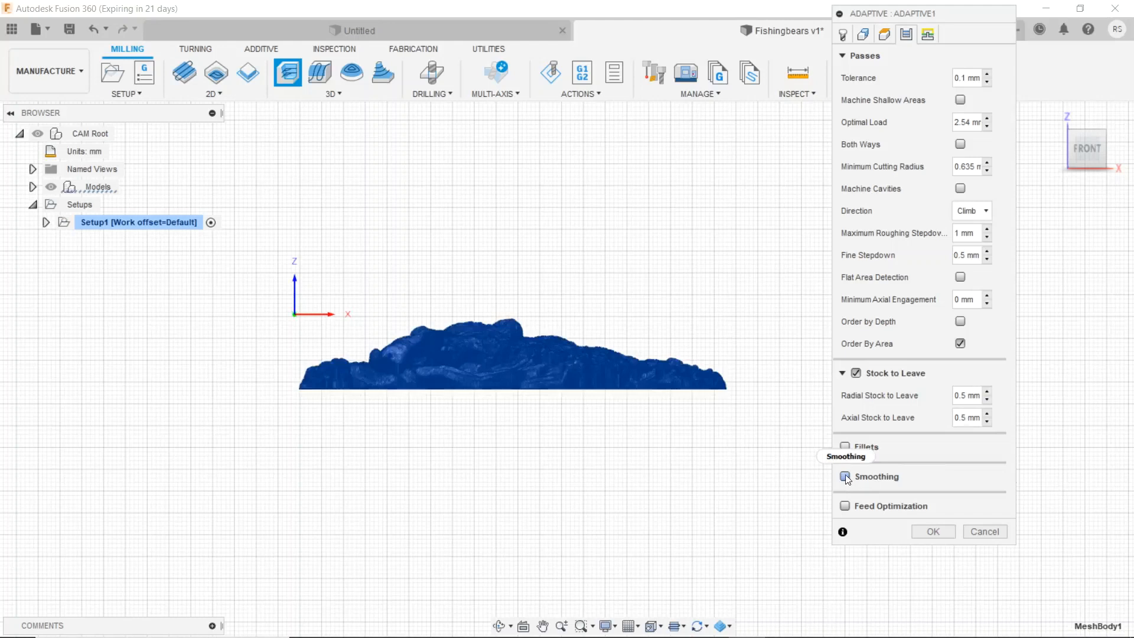
- Enable Smoothing and Feed Optimization for the adaptive passes
mouse_move(845, 473)
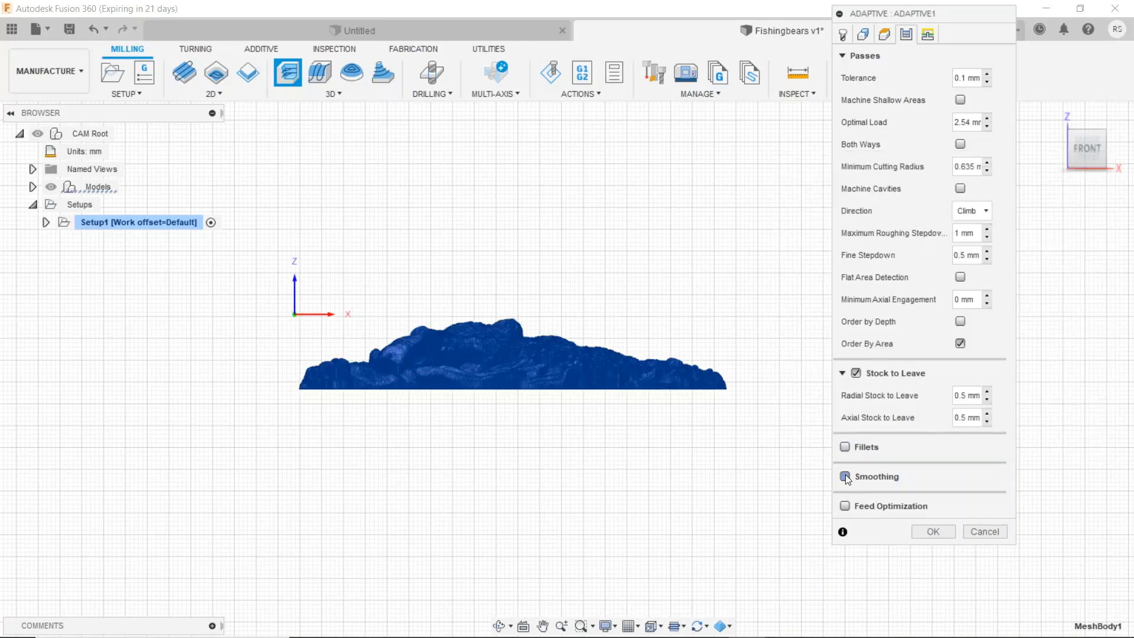
left_click(845, 475)
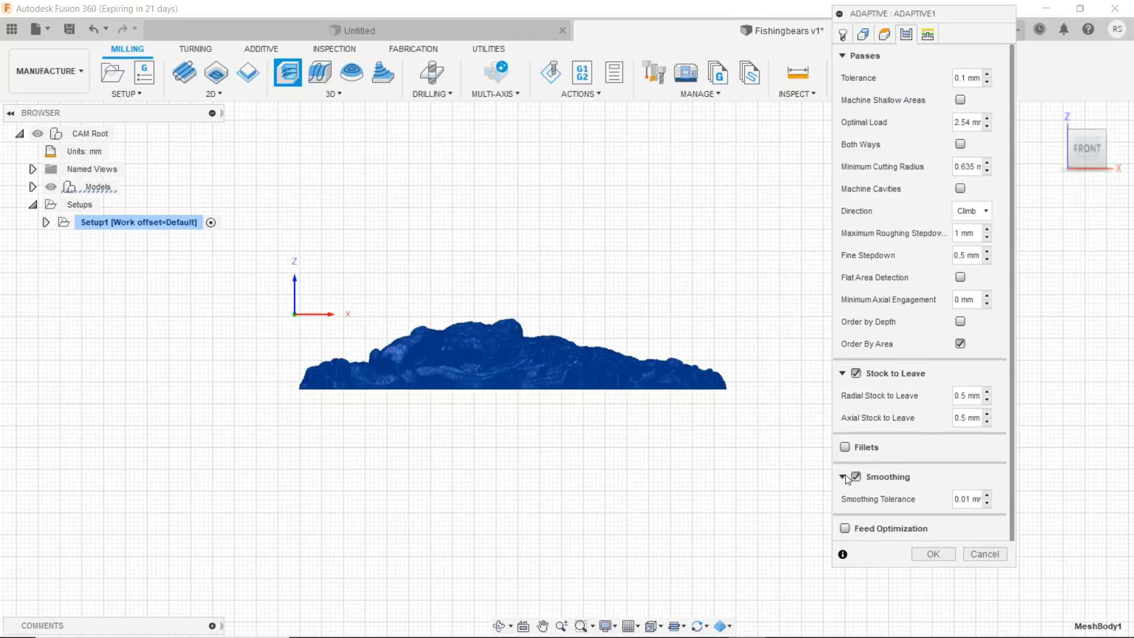
left_click(844, 528)
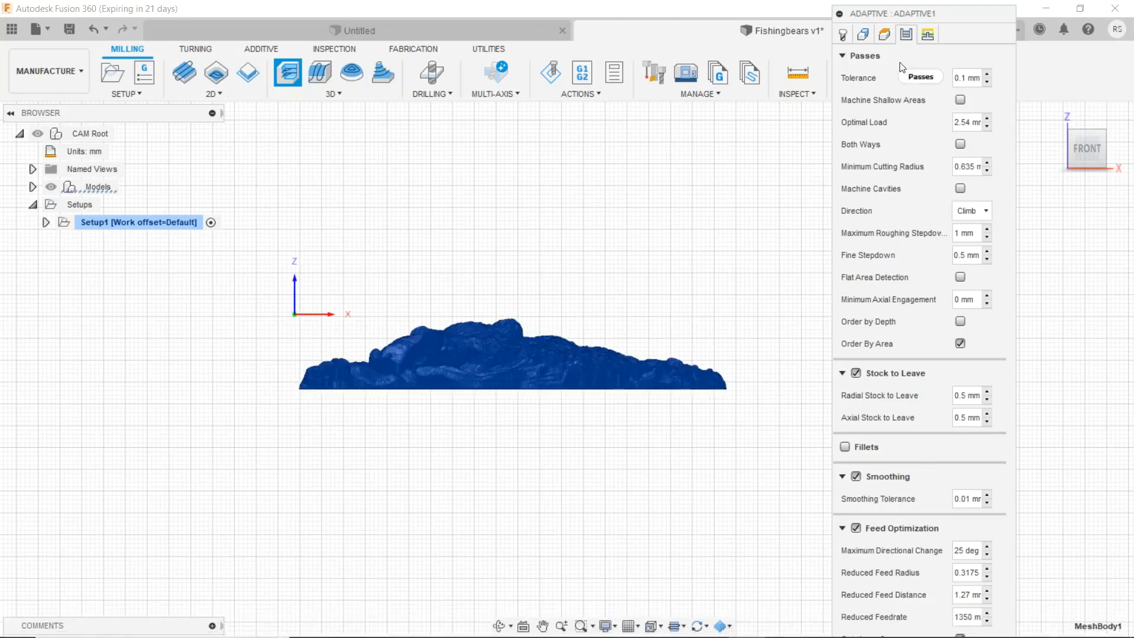
- Set the helix ramp's angle to 15 deg and its clearance height to 1 mm, and generate the adaptive toolpath
left_click(927, 35)
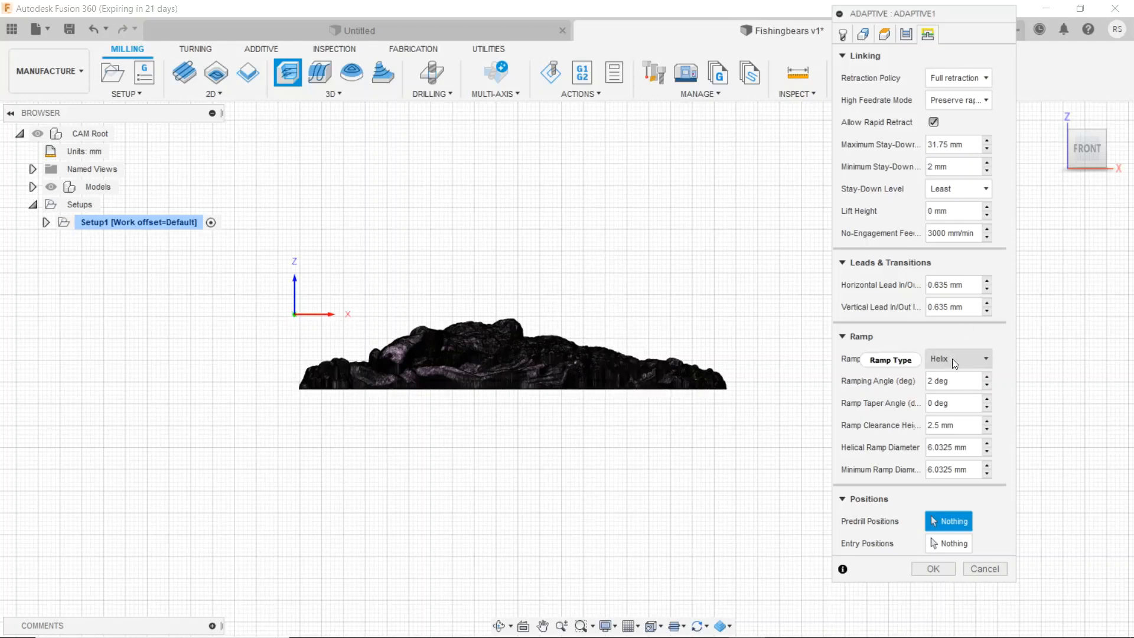
mouse_move(972, 361)
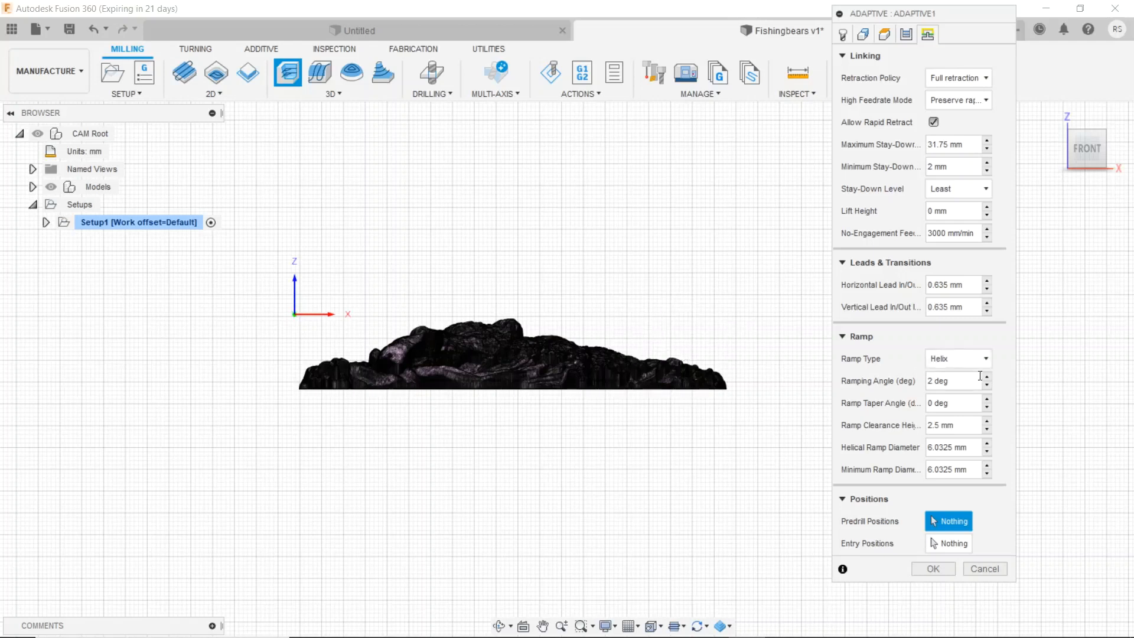
left_click_drag(972, 383, 899, 385)
left_click_drag(933, 381, 918, 381)
left_click(959, 425)
type("1")
left_click(934, 569)
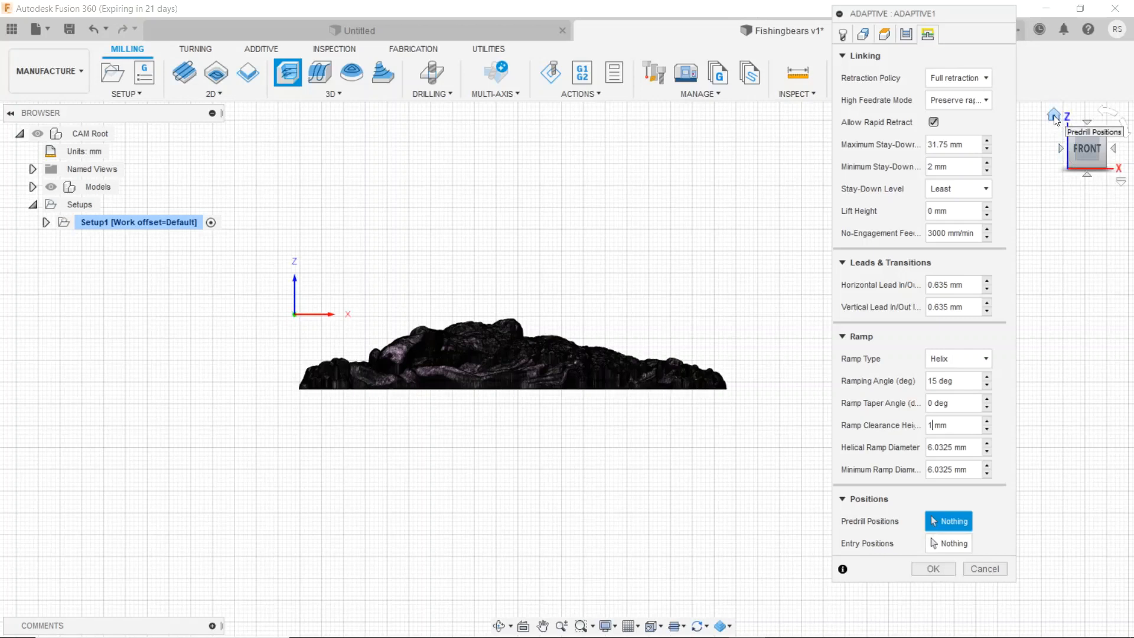
left_click(1054, 116)
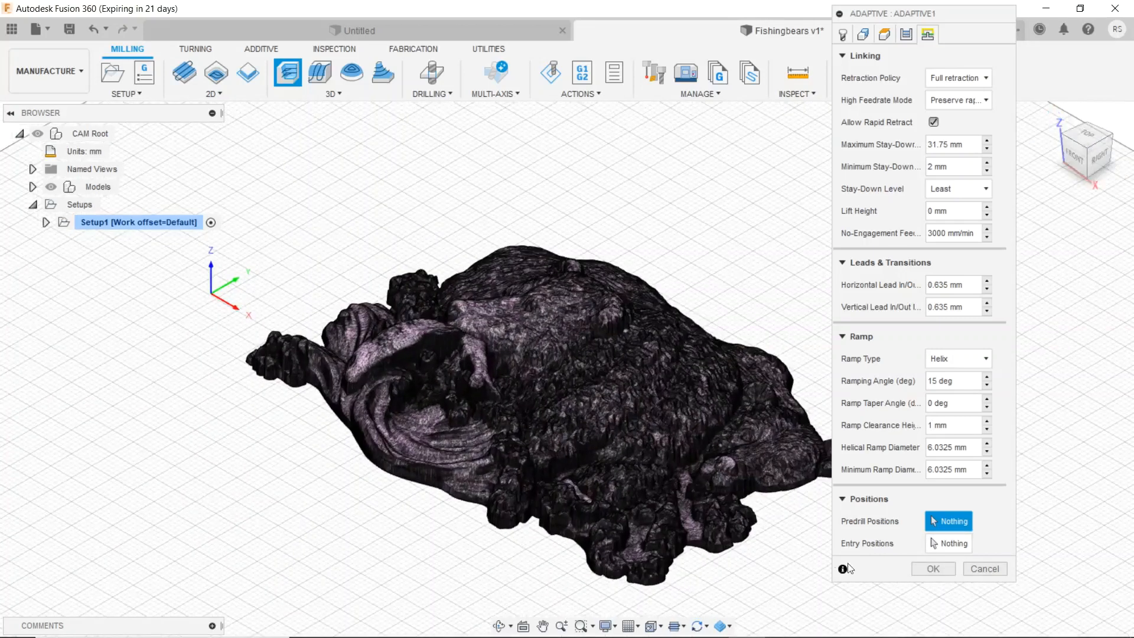
left_click(943, 571)
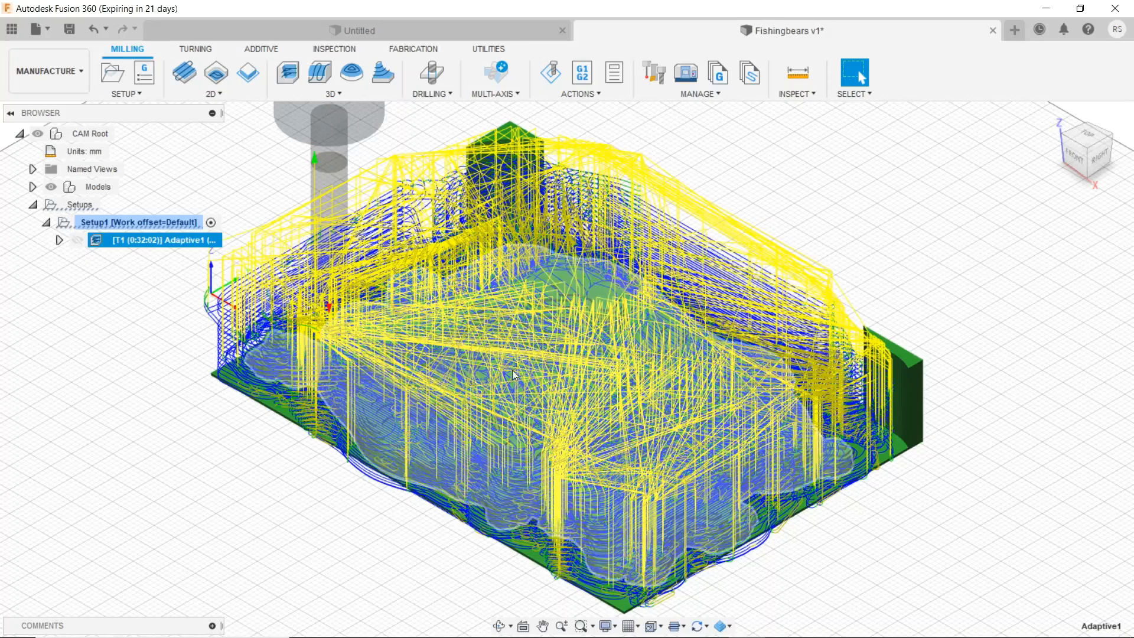
- Examine the generated adaptive toolpath and its stepdown layers over the bear relief from the front and in the home view
left_click(1076, 156)
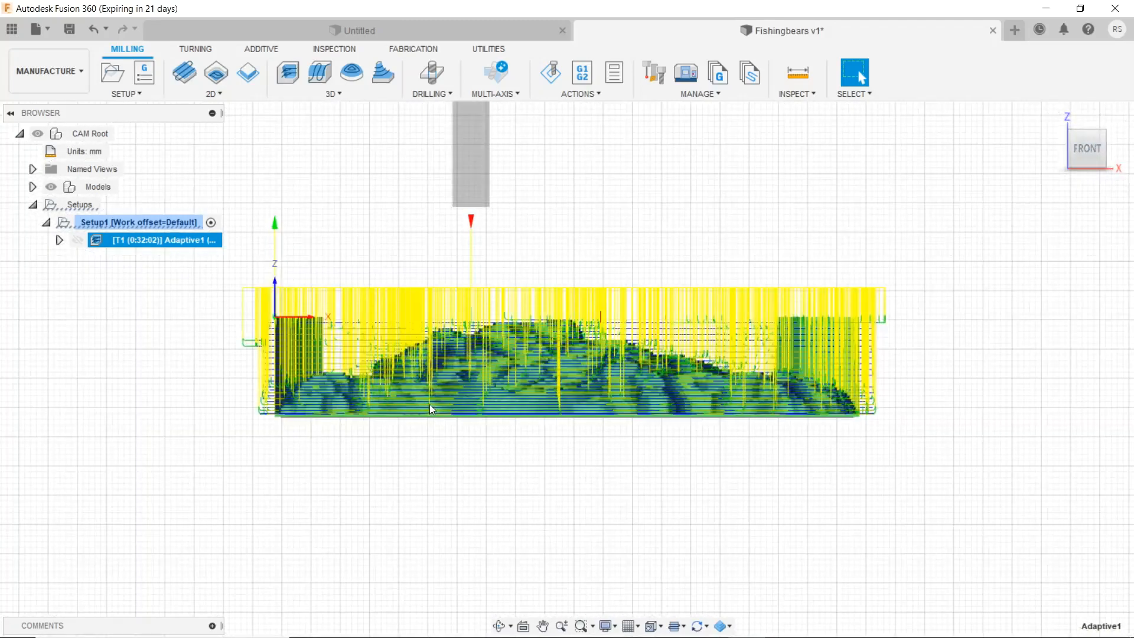
scroll(442, 403, "down", 2)
scroll(442, 403, "up", 3)
scroll(639, 341, "up", 2)
scroll(640, 341, "up", 1)
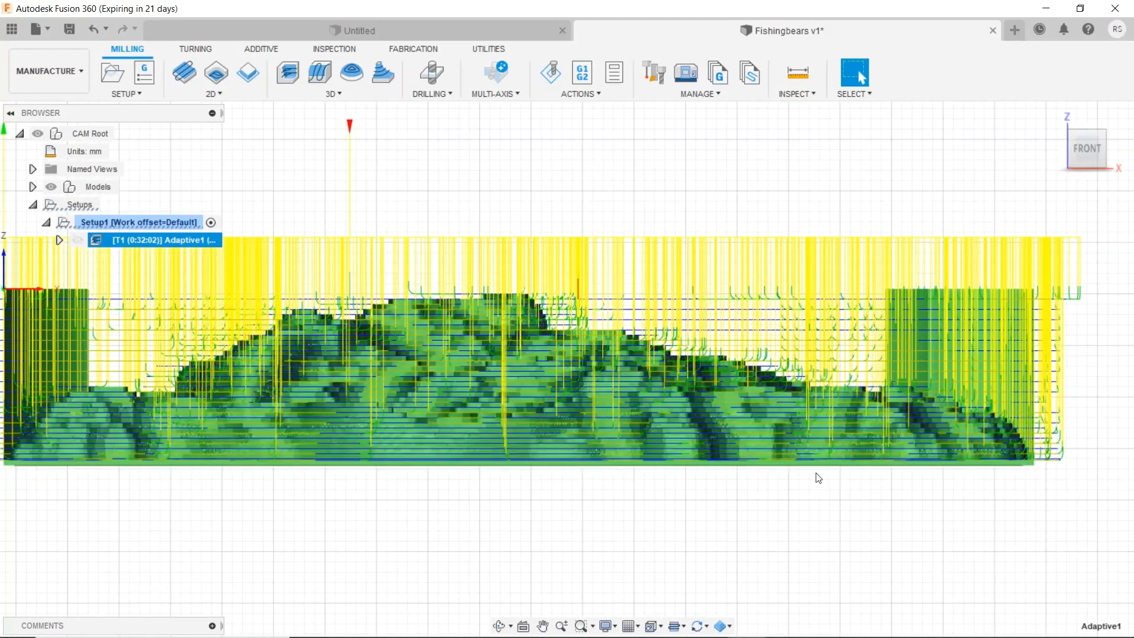
left_click(1054, 115)
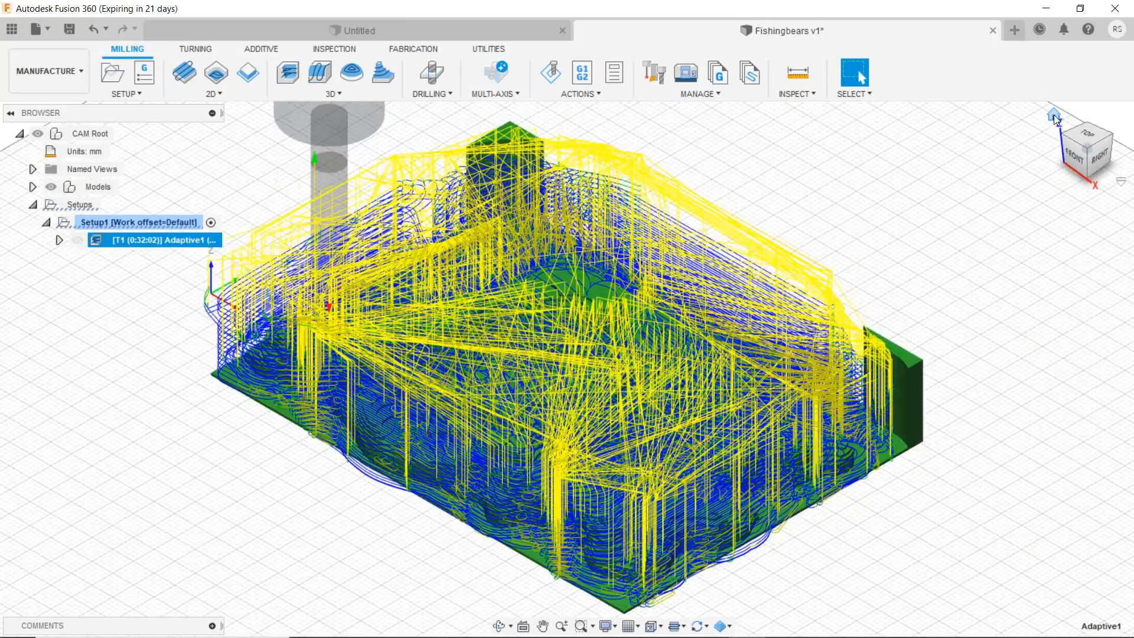
scroll(470, 334, "up", 3)
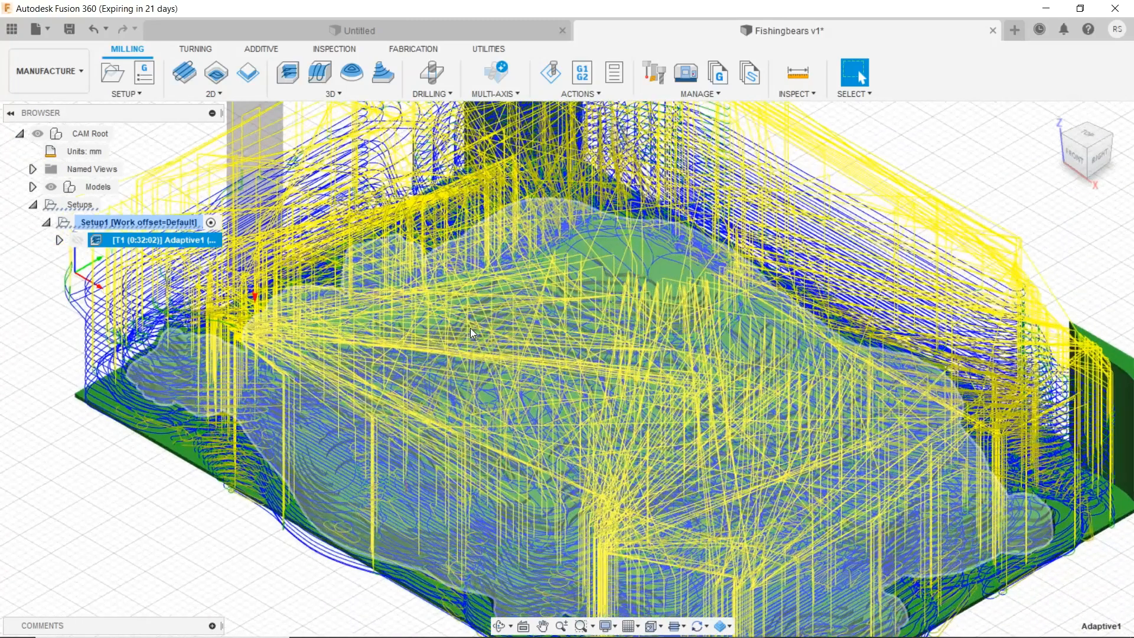
scroll(470, 335, "down", 4)
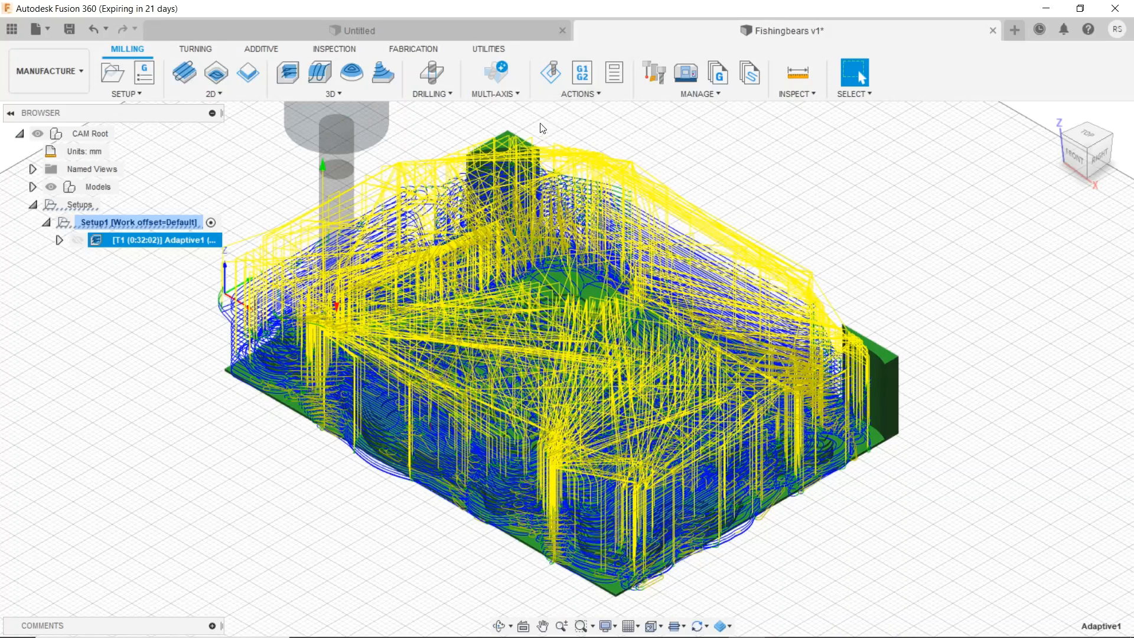
- Open the simulation of the adaptive operation with the tool shown and the toolpath hidden, and enable Stop on collision
left_click(551, 75)
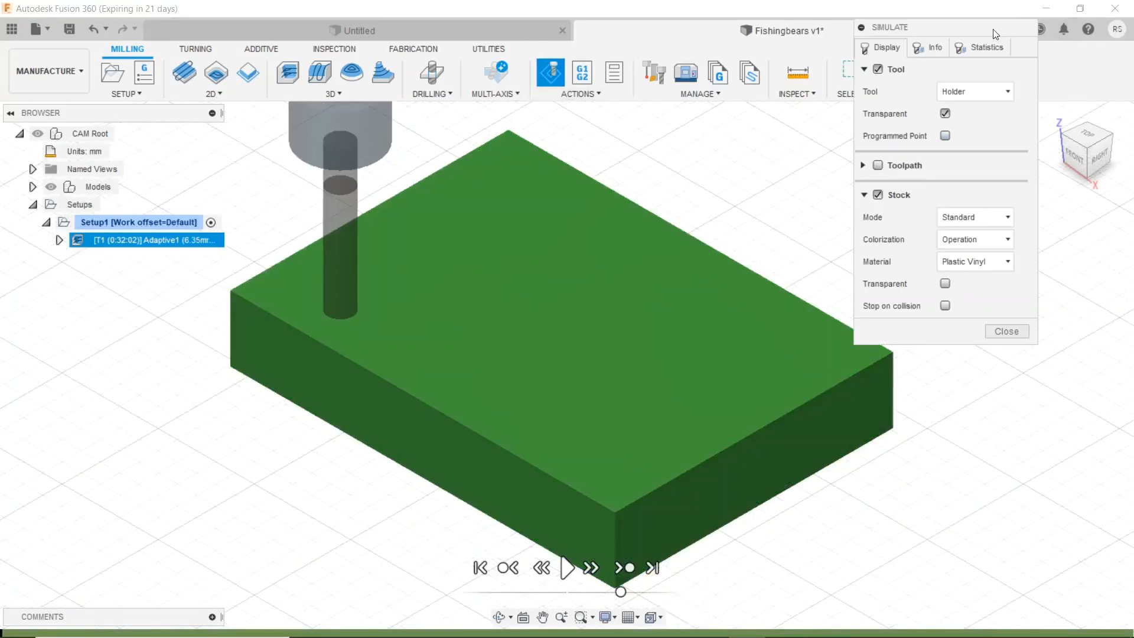
left_click_drag(970, 23, 993, 116)
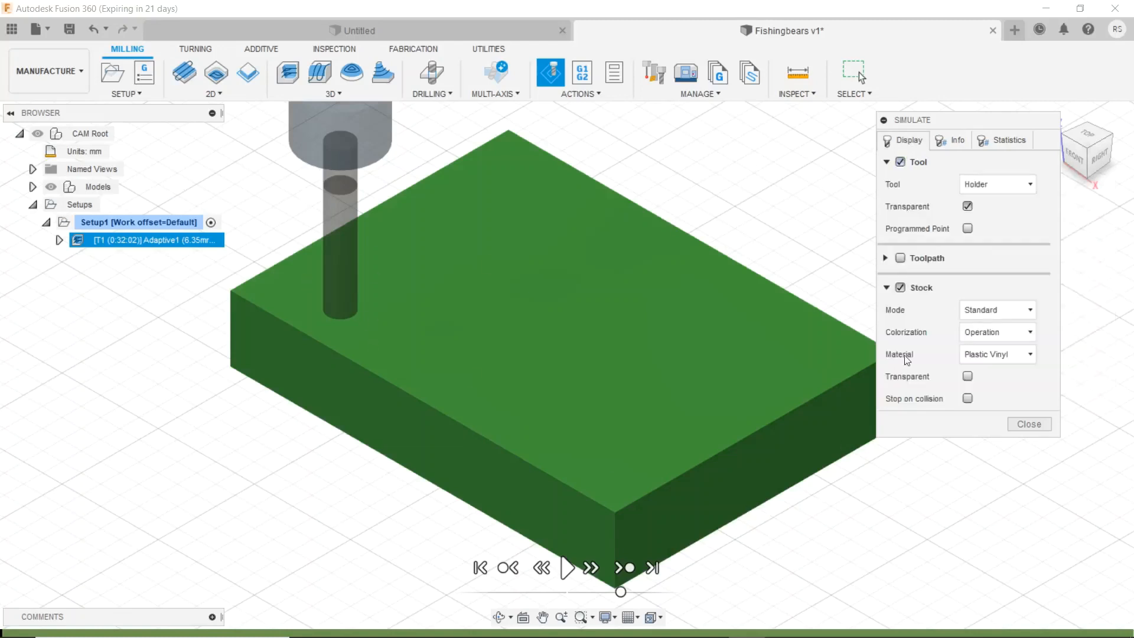
left_click(901, 163)
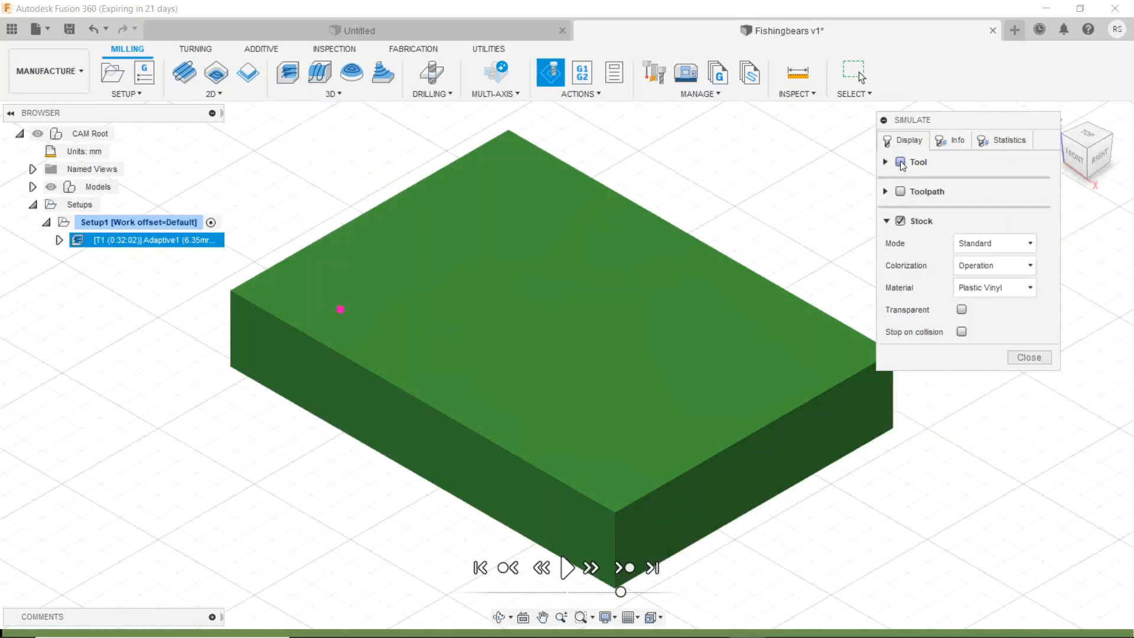
left_click(900, 163)
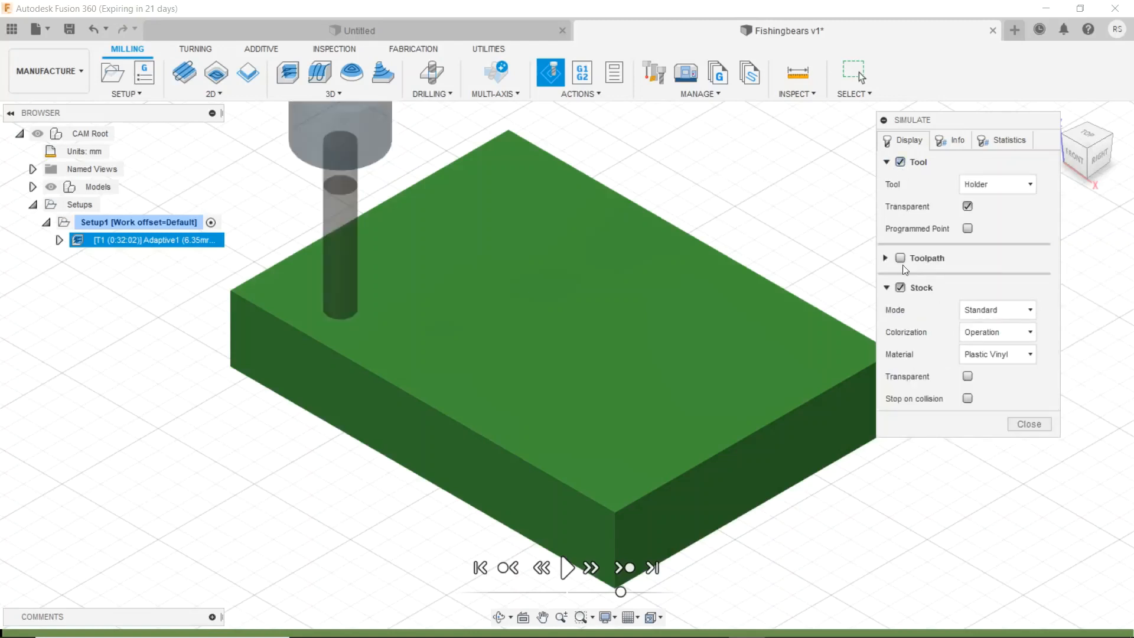
left_click(901, 258)
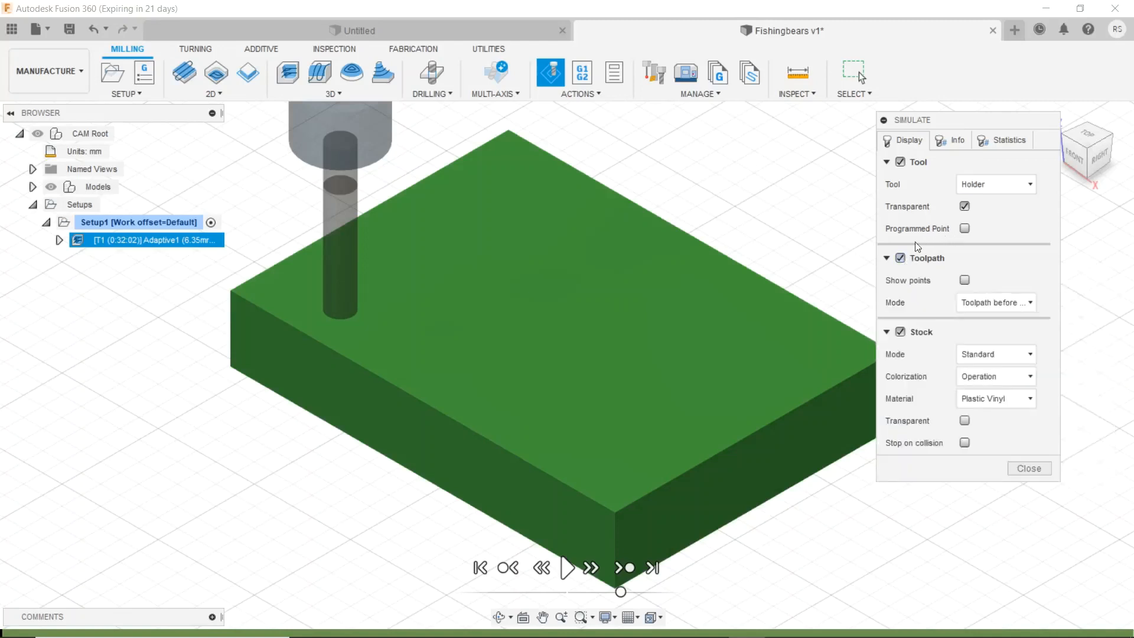
left_click(901, 260)
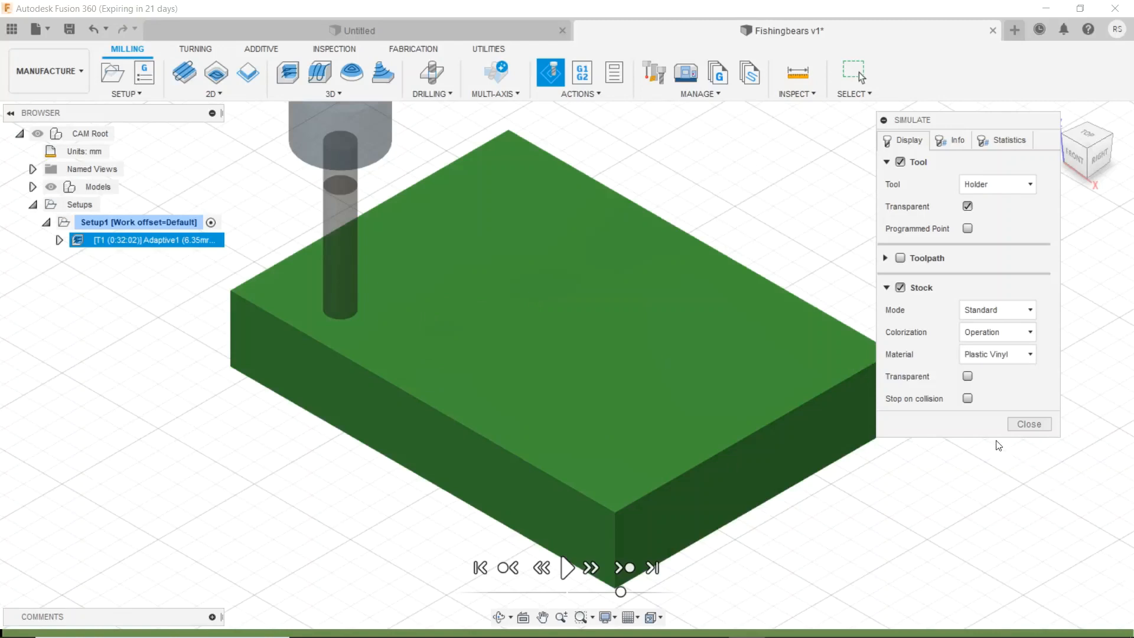
left_click(967, 398)
- Review the simulation's position, operation, machine and verification information and the machining statistics
left_click(951, 142)
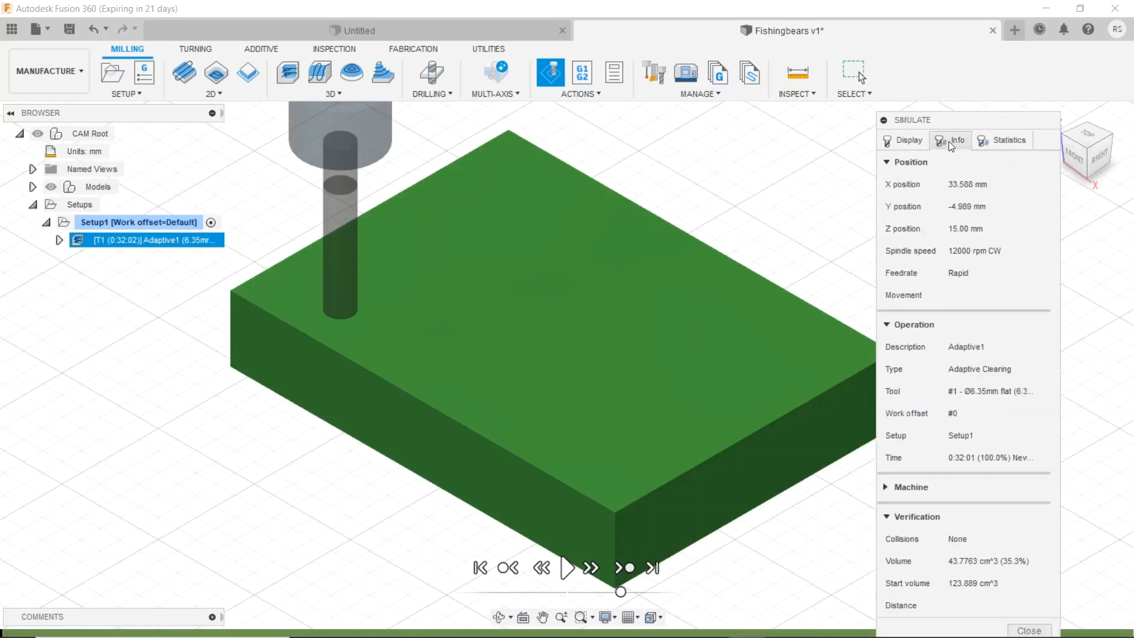
left_click_drag(956, 125, 927, 39)
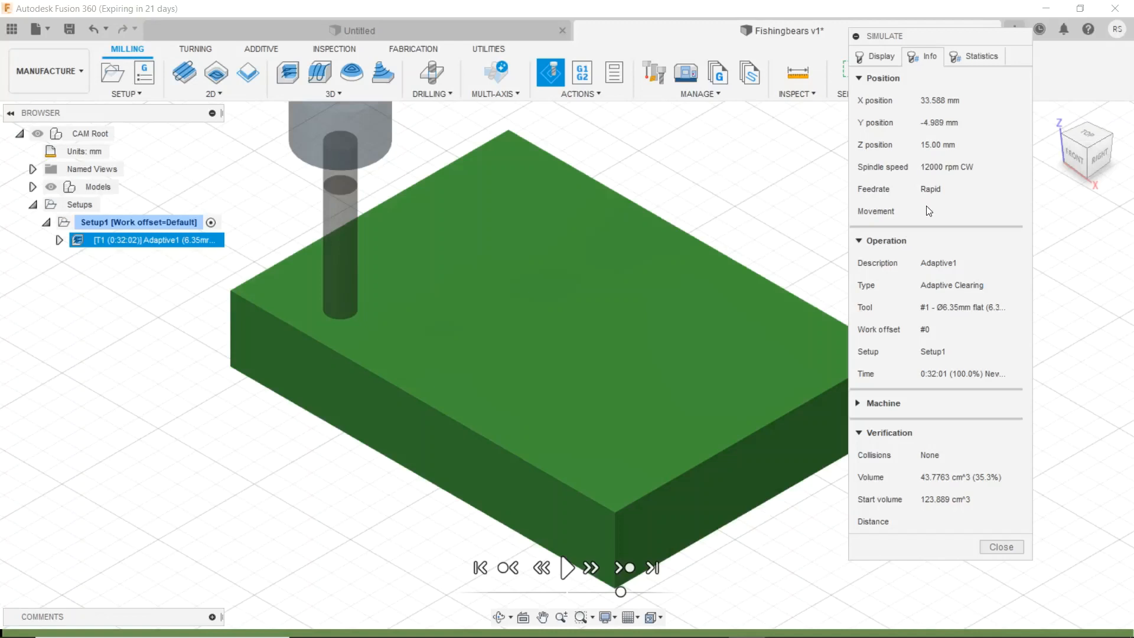
mouse_move(877, 632)
left_click(858, 403)
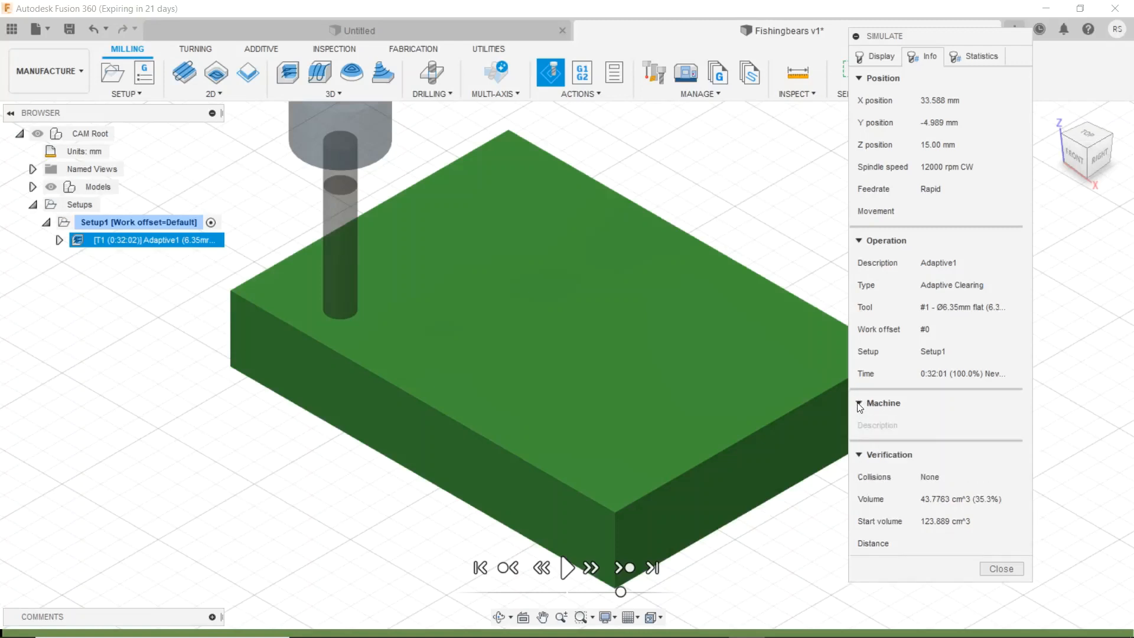
left_click(859, 405)
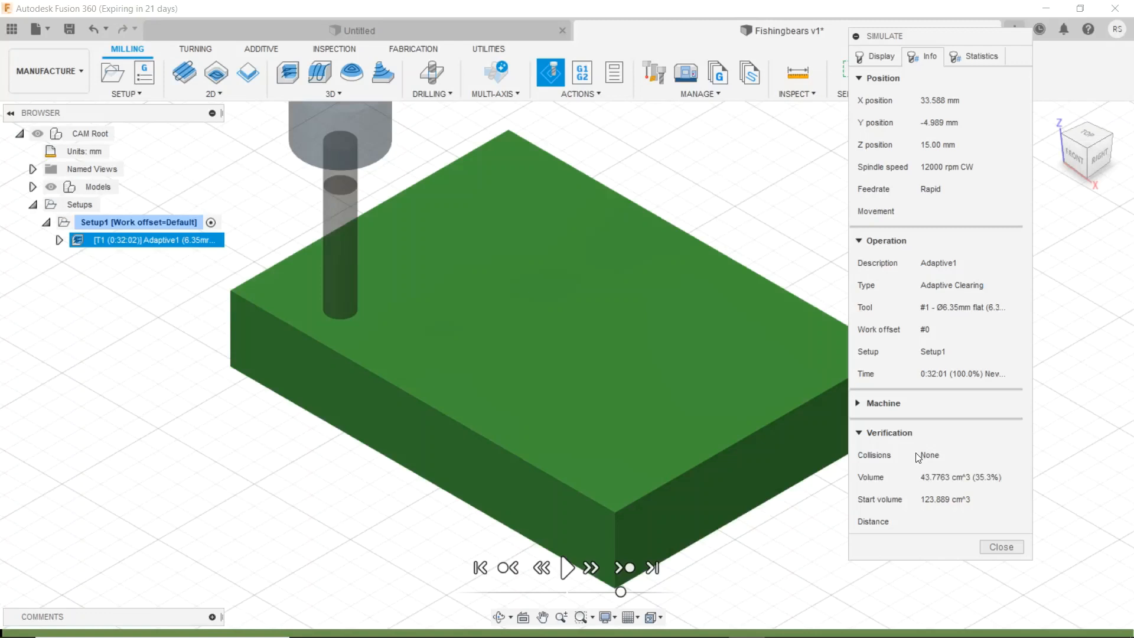
left_click(972, 58)
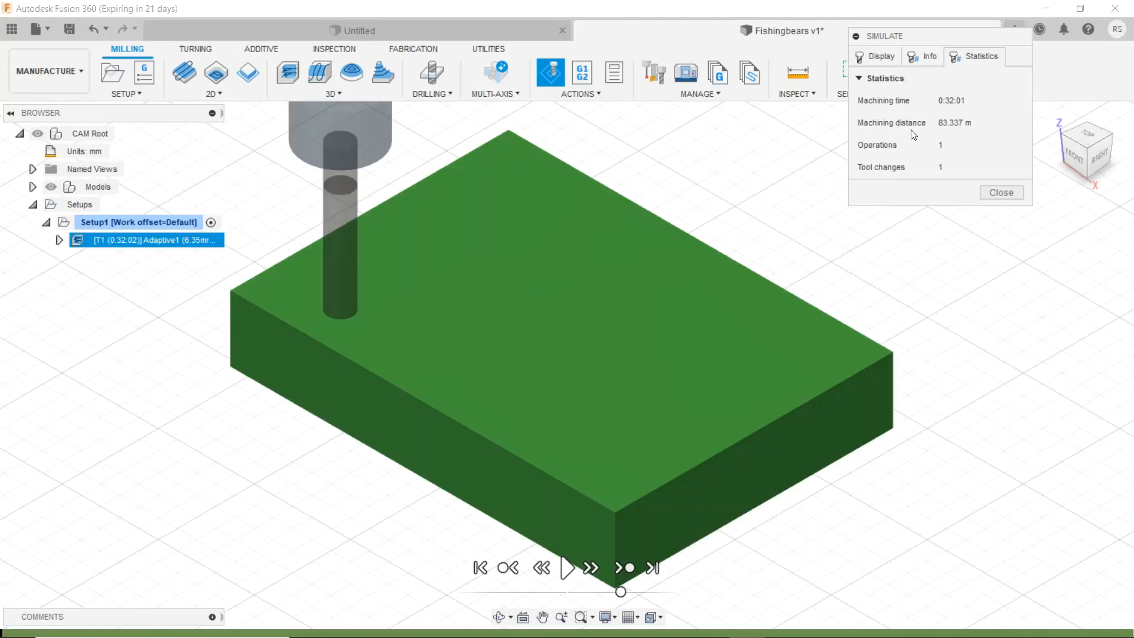
- Return to the simulation's display settings and play the adaptive roughing simulation on the stock
left_click(879, 58)
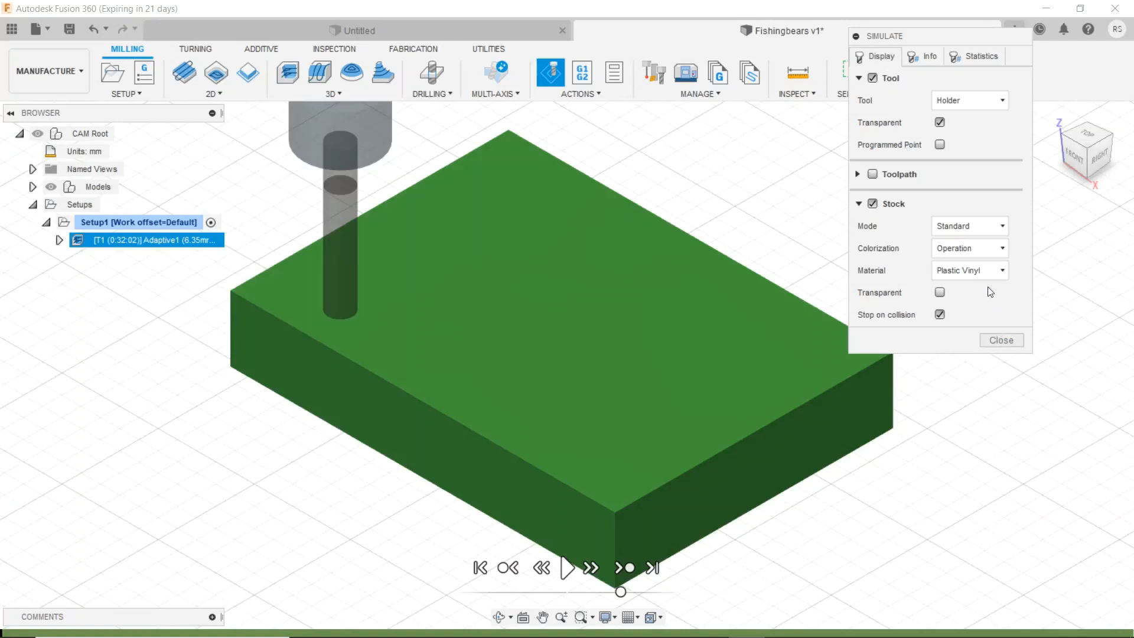
left_click_drag(925, 35, 1012, 247)
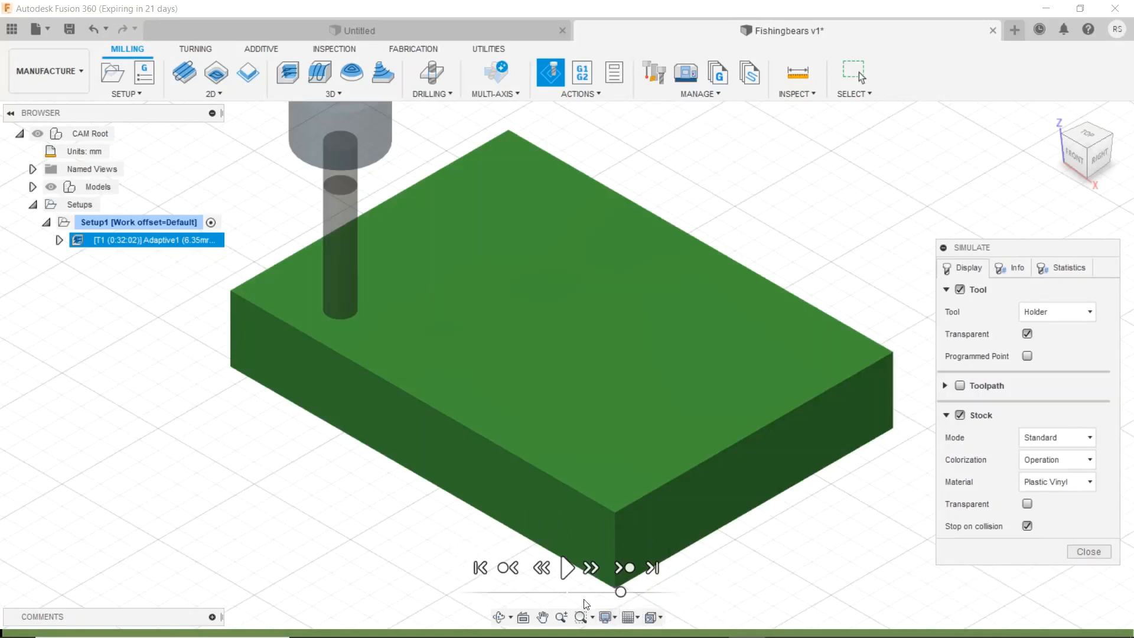
left_click(566, 568)
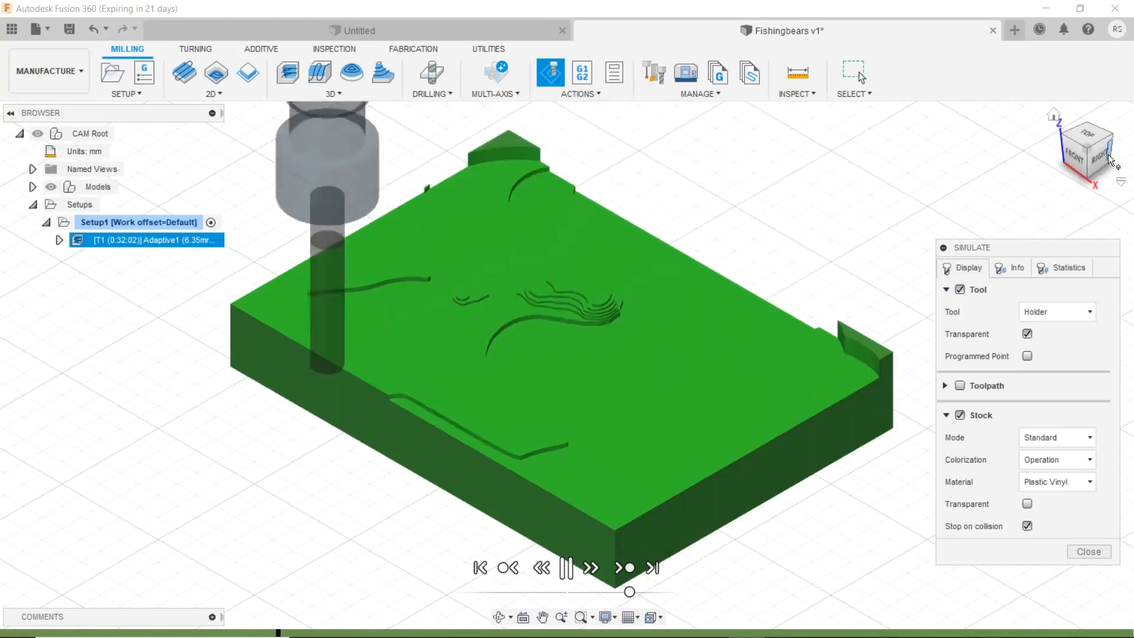
- Watch the adaptive roughing simulation from the front and in the home view, and raise the playback speed to maximum
middle_click_drag(1076, 156, 1086, 139, "shift")
mouse_move(1085, 139)
left_mouse_down()
mouse_move(1091, 124)
mouse_move(1084, 142)
left_mouse_up()
left_click(1085, 147)
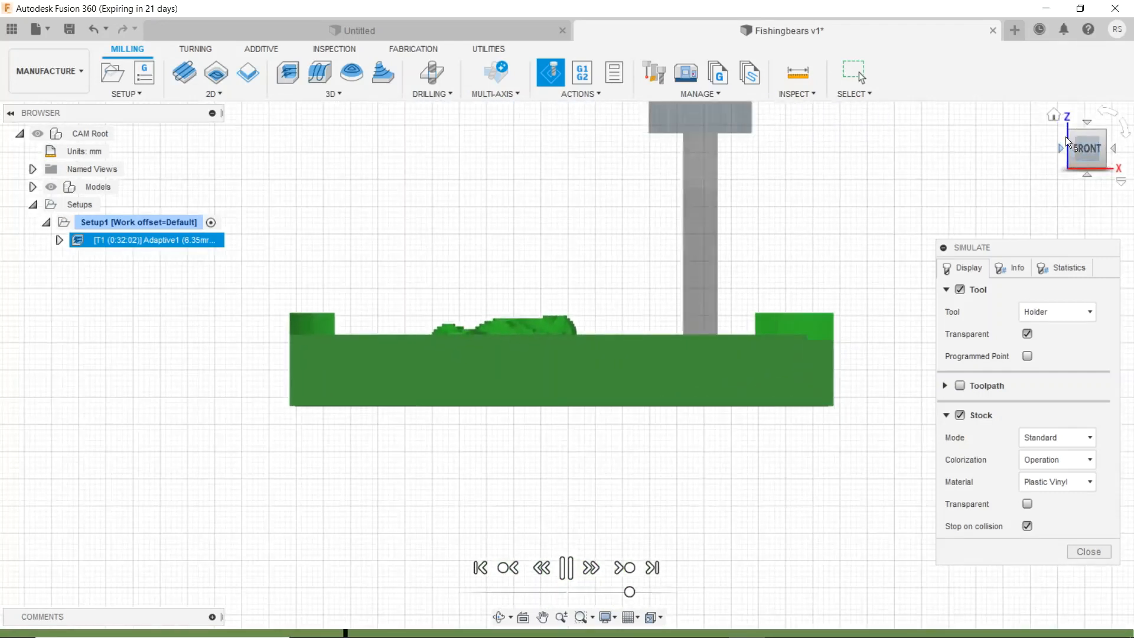
left_click(1055, 116)
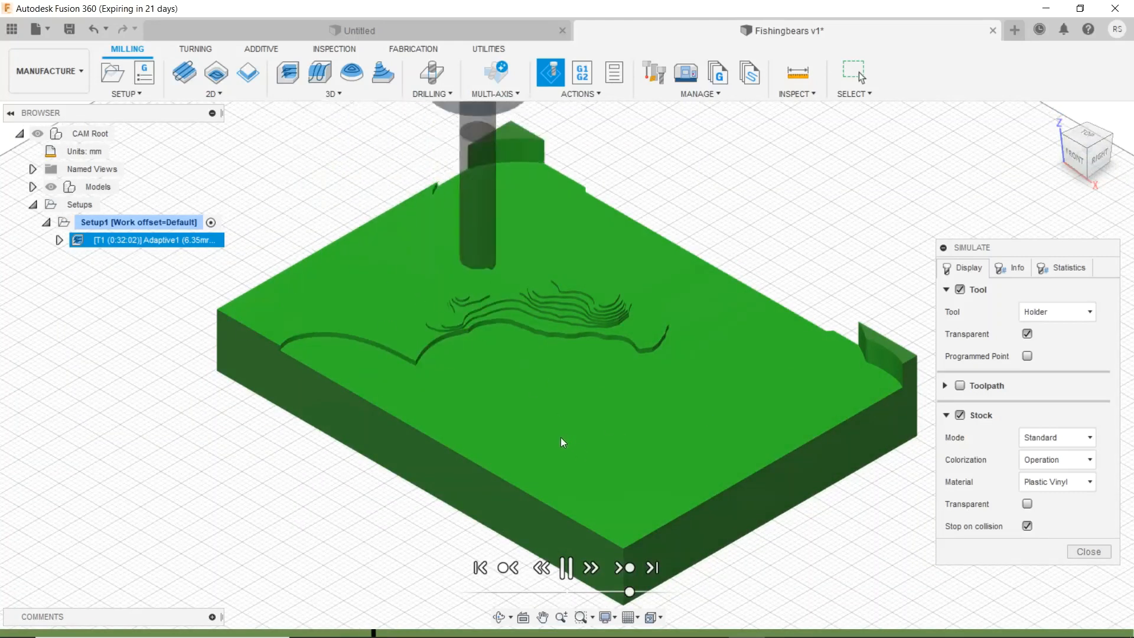
left_click_drag(630, 591, 664, 591)
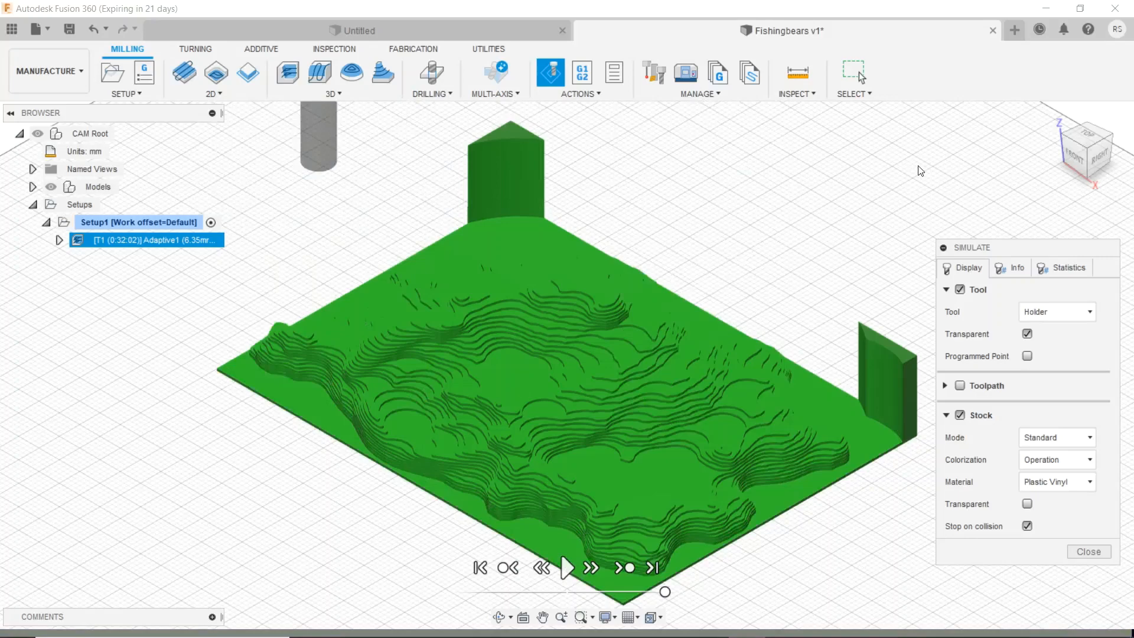
- Inspect the roughed bear relief from several angles, close the simulation and return to the home view
mouse_move(1089, 144)
left_mouse_down()
mouse_move(1066, 124)
mouse_move(1066, 145)
left_mouse_up()
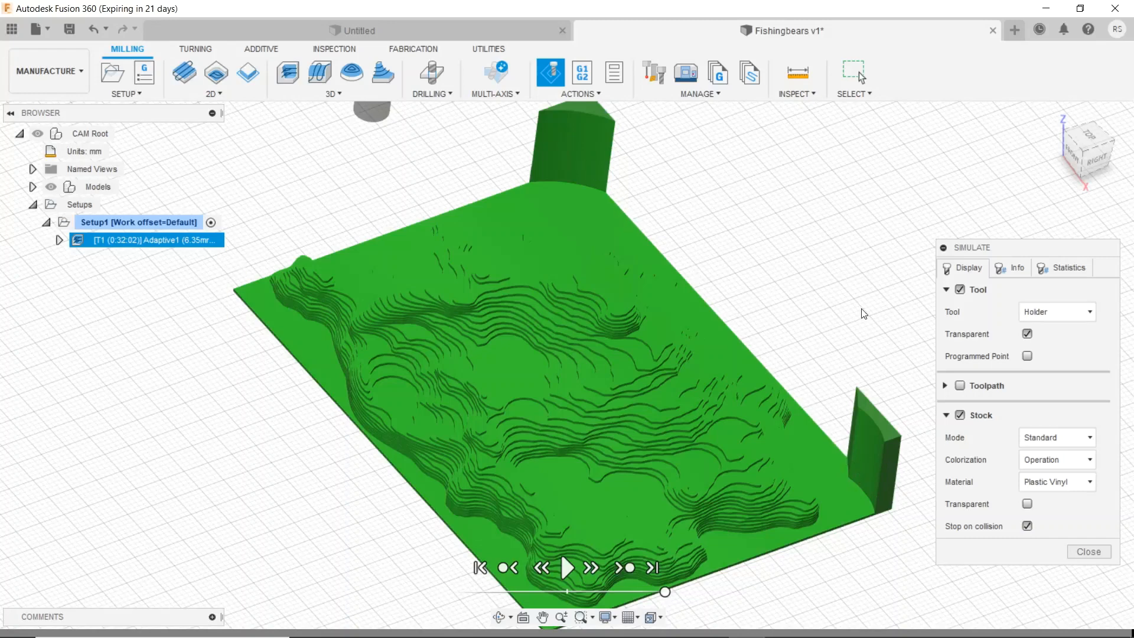
mouse_move(1080, 152)
left_mouse_down()
mouse_move(1082, 136)
mouse_move(1132, 156)
left_mouse_up()
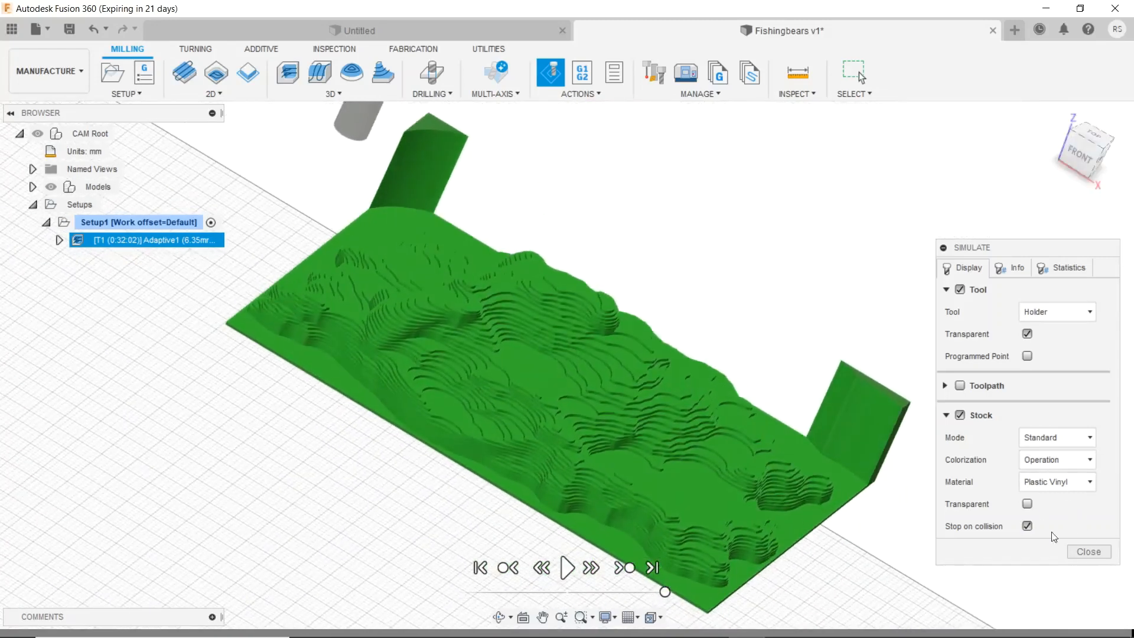
left_click(1088, 551)
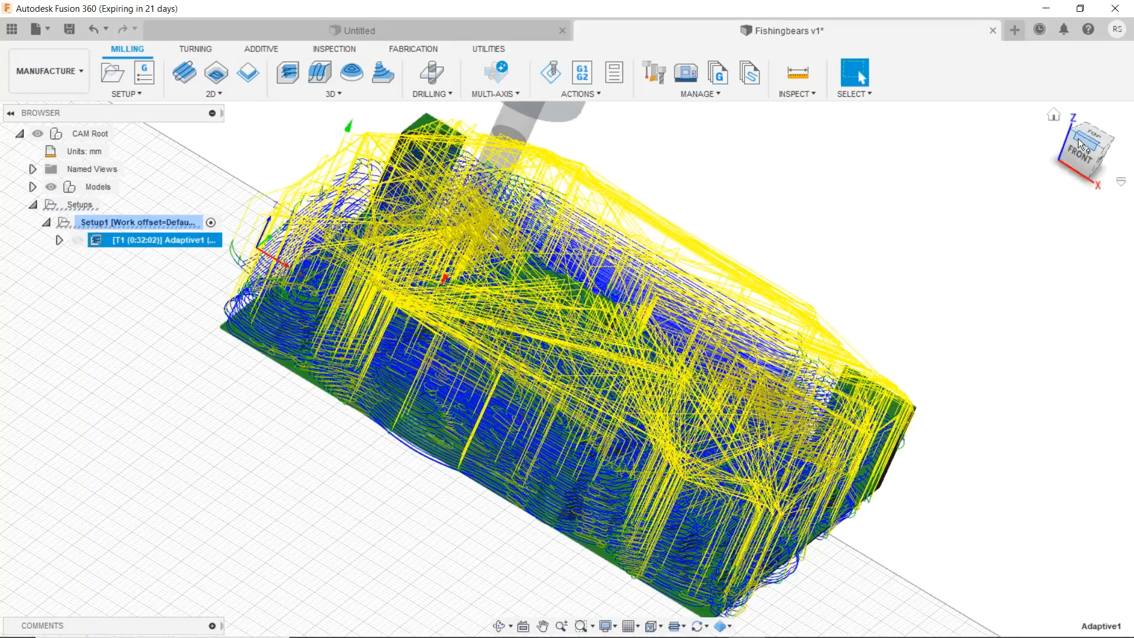
left_click(1054, 115)
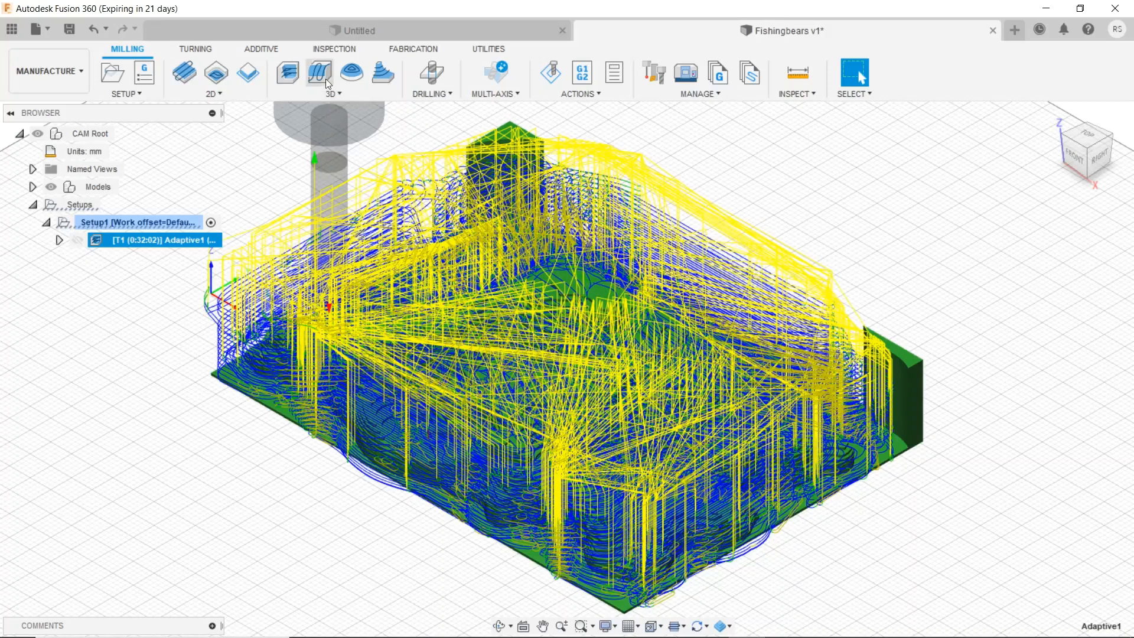
- Create a 3D Morphed Spiral operation with the R.5mm Tapered Ball end mill from Snapmaker 2.0 CNC Tool Library 1
left_click(341, 95)
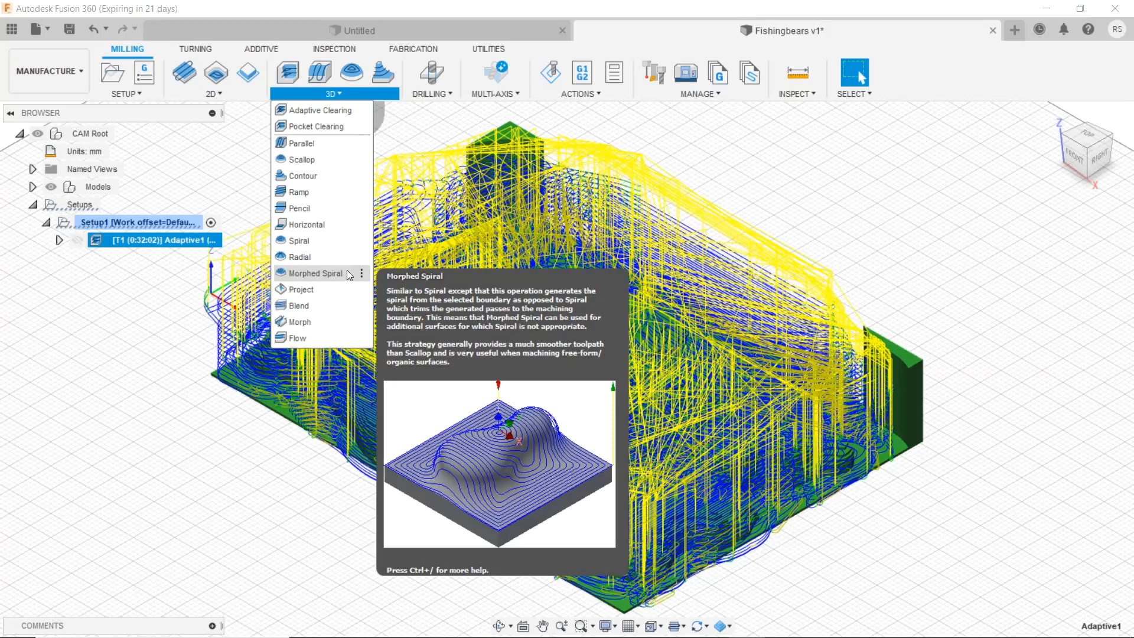
left_click(347, 271)
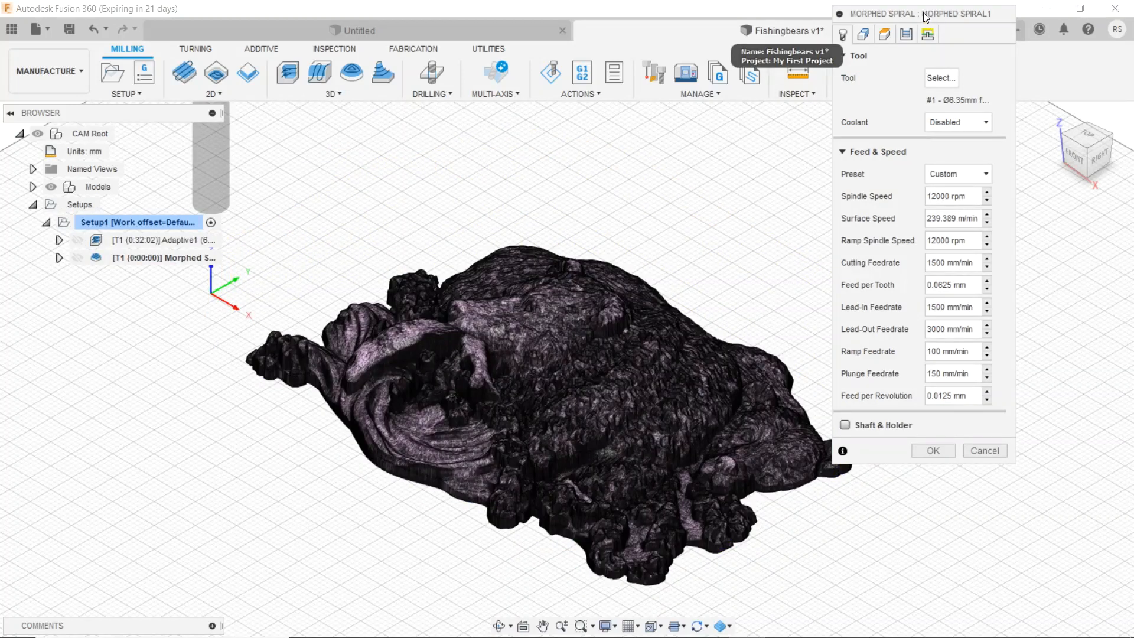
left_click_drag(930, 19, 966, 83)
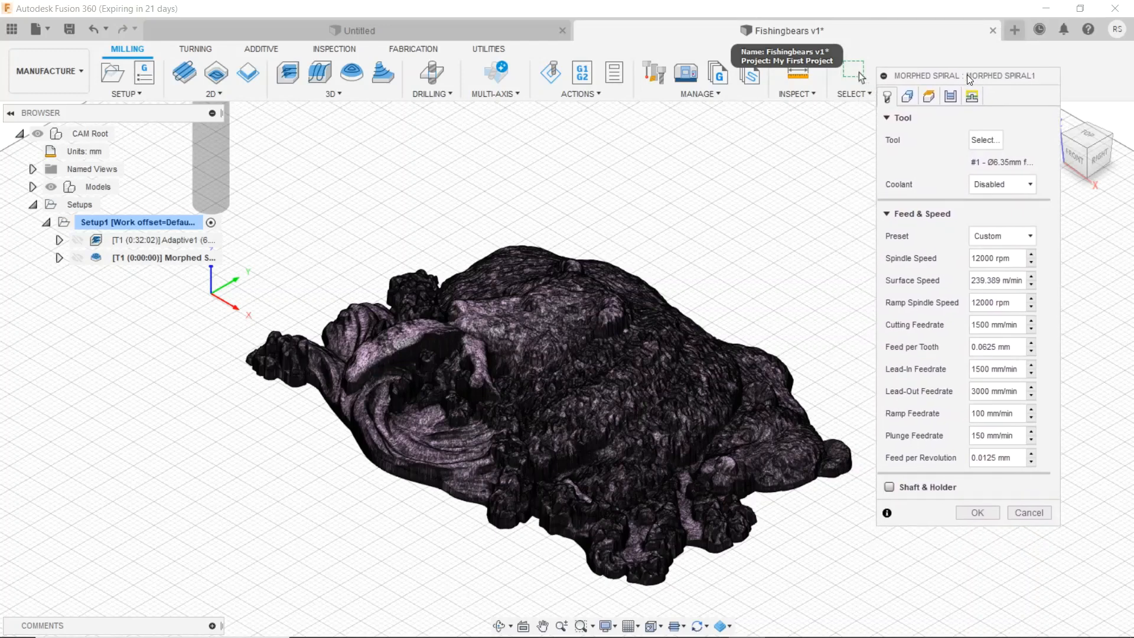
left_click_drag(966, 75, 973, 67)
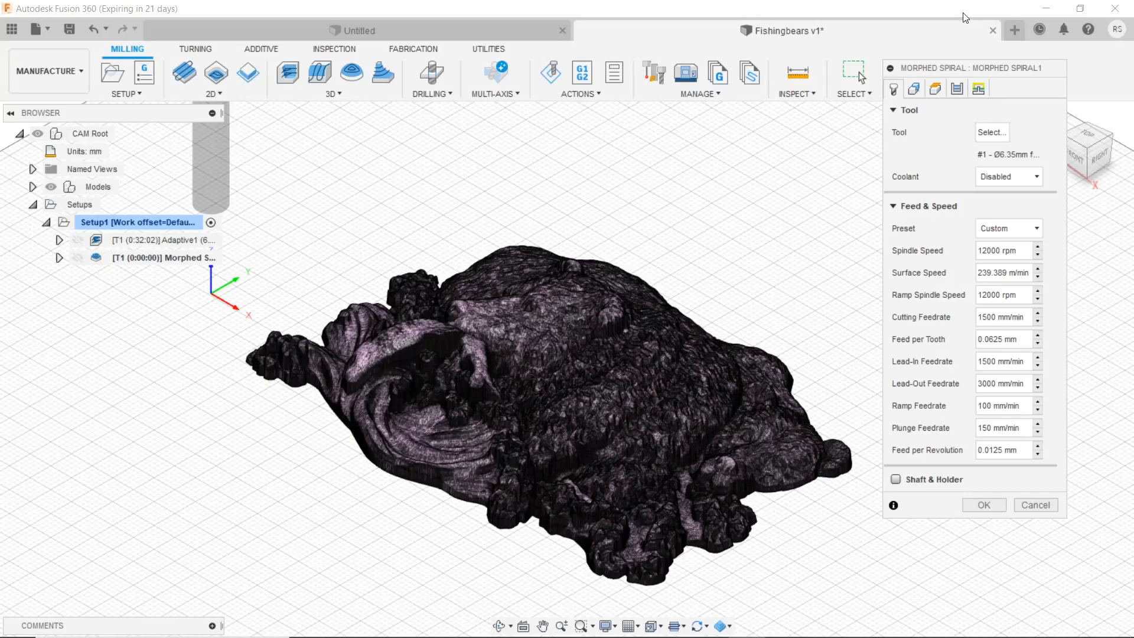
left_click(992, 134)
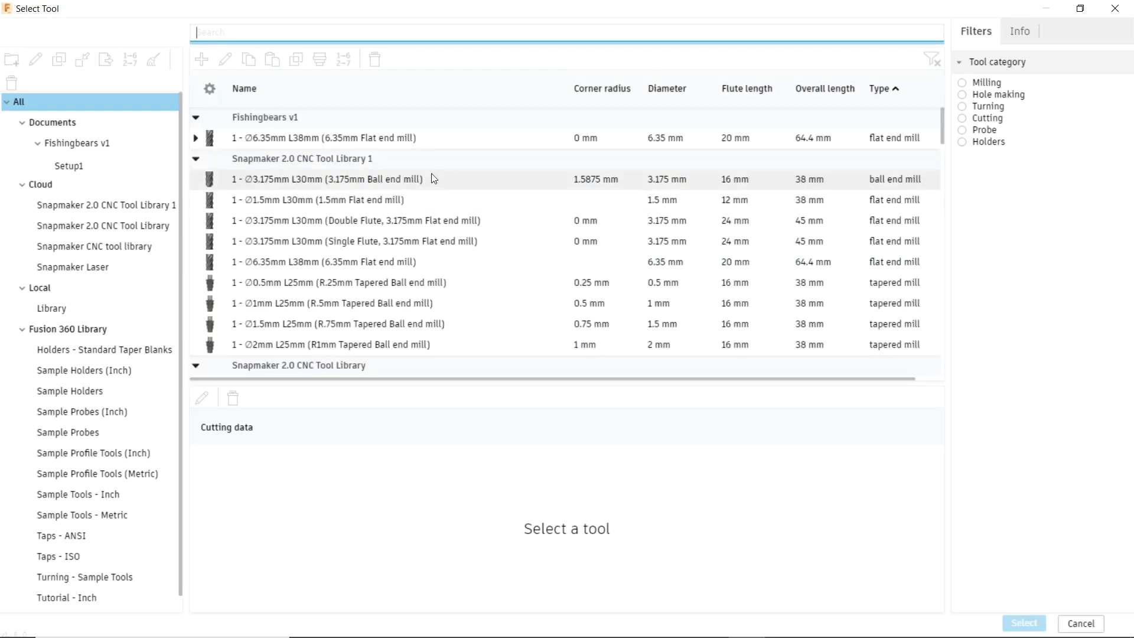
left_click(298, 305)
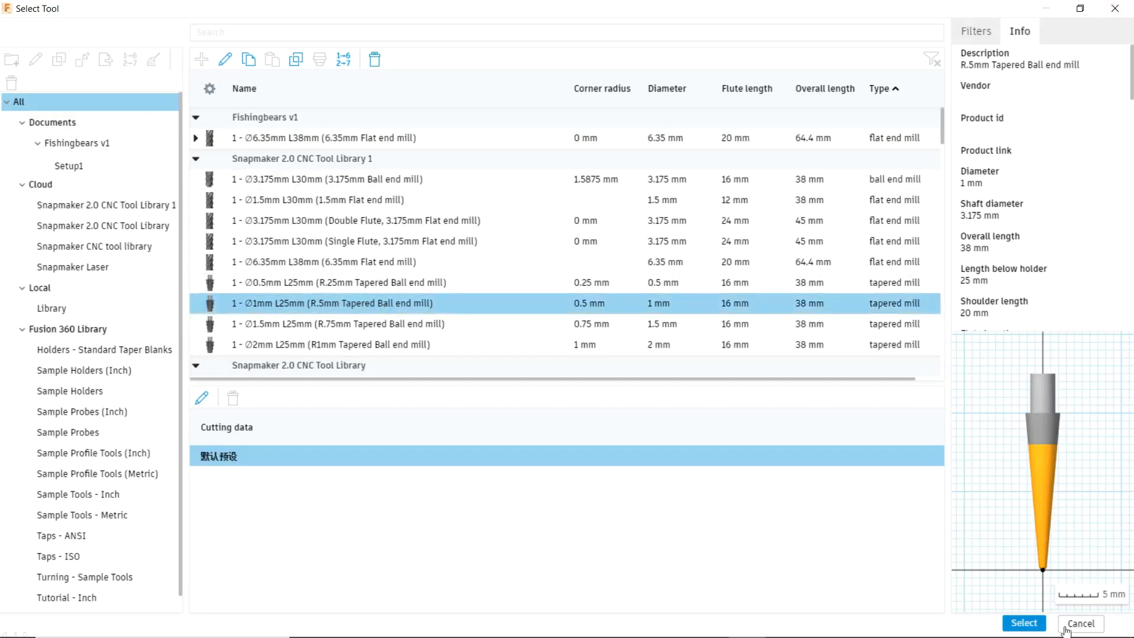
left_click(1027, 625)
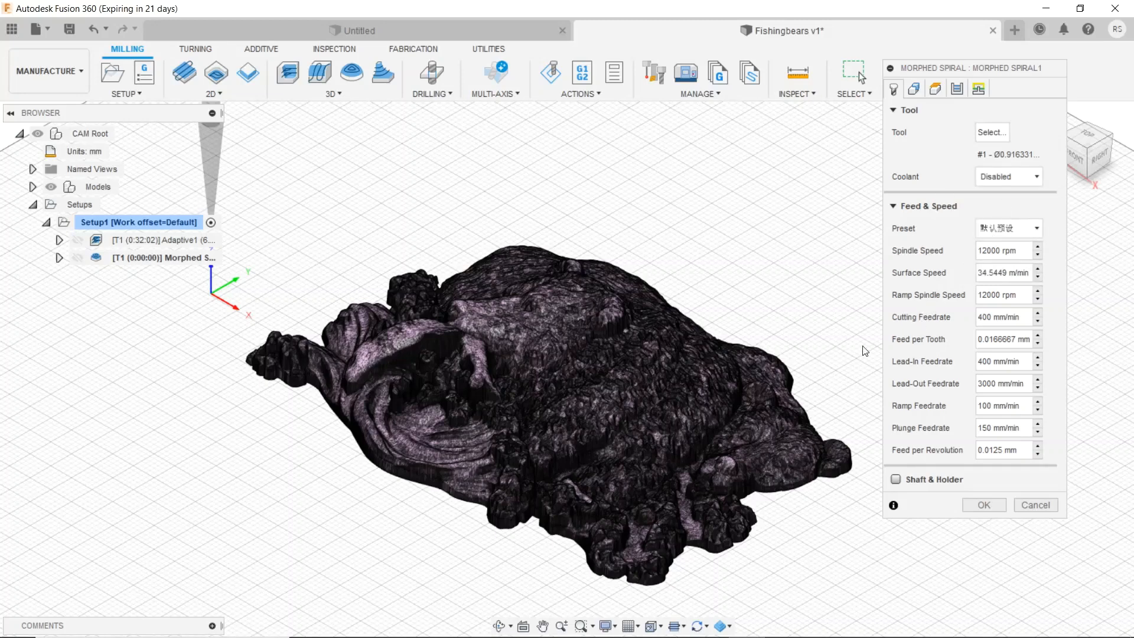
- Set the Morphed Spiral operation's cutting feedrate to 600 mm/min
left_click(989, 318)
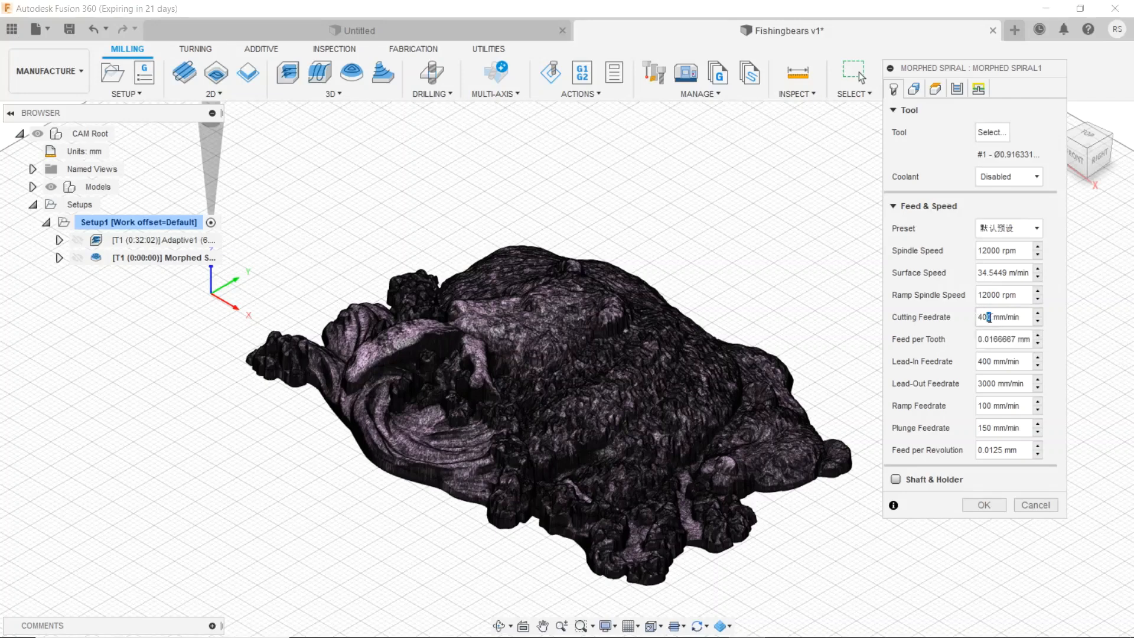
double_click(989, 318)
type("600")
- Set the silhouette machining boundary's additional offset to 4 mm and turn off Contact Only
left_click(916, 90)
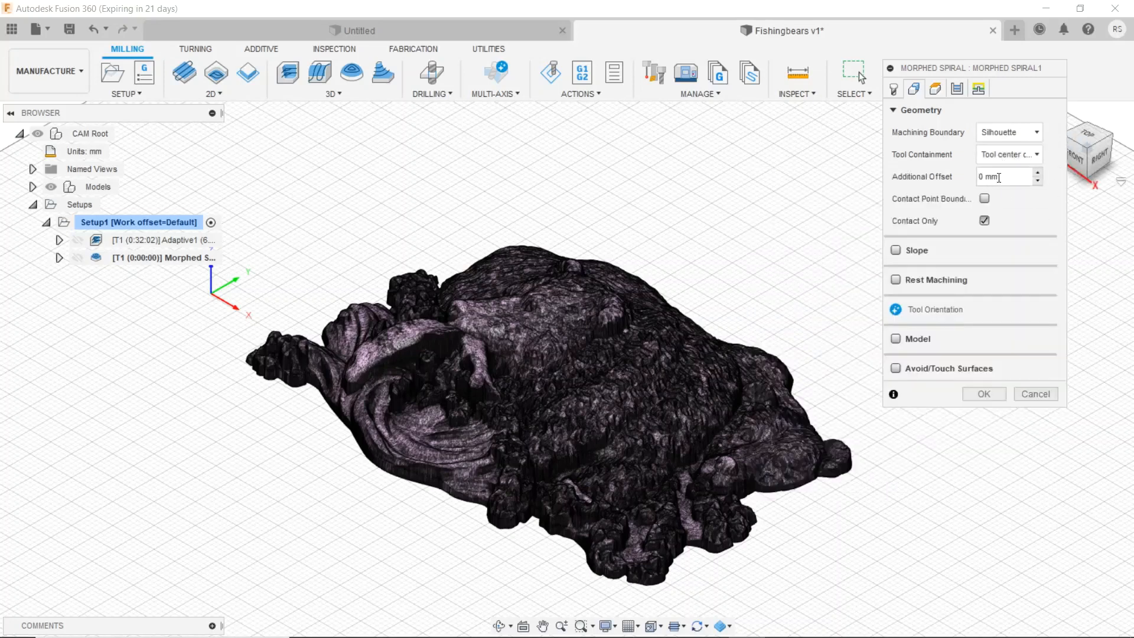
left_click(1037, 172)
left_click(1036, 172)
left_click(1037, 172)
left_click(1037, 172)
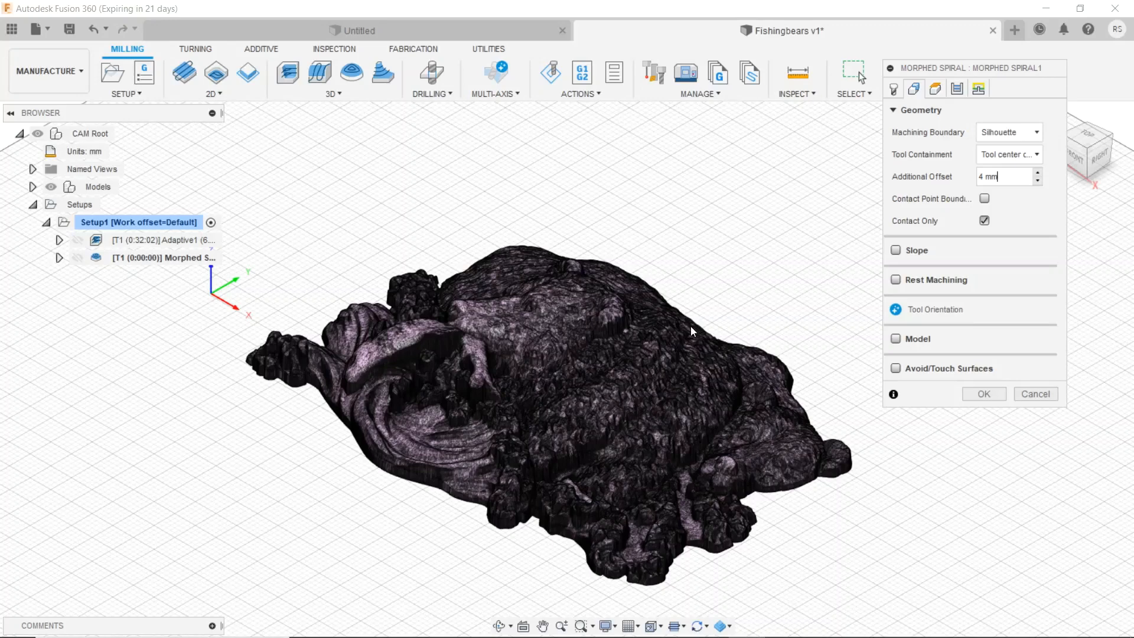
left_click(983, 221)
- Enable Slope and Rest Machining, with previous operations as the source and the adjustment set to Machine cusps
left_click(896, 250)
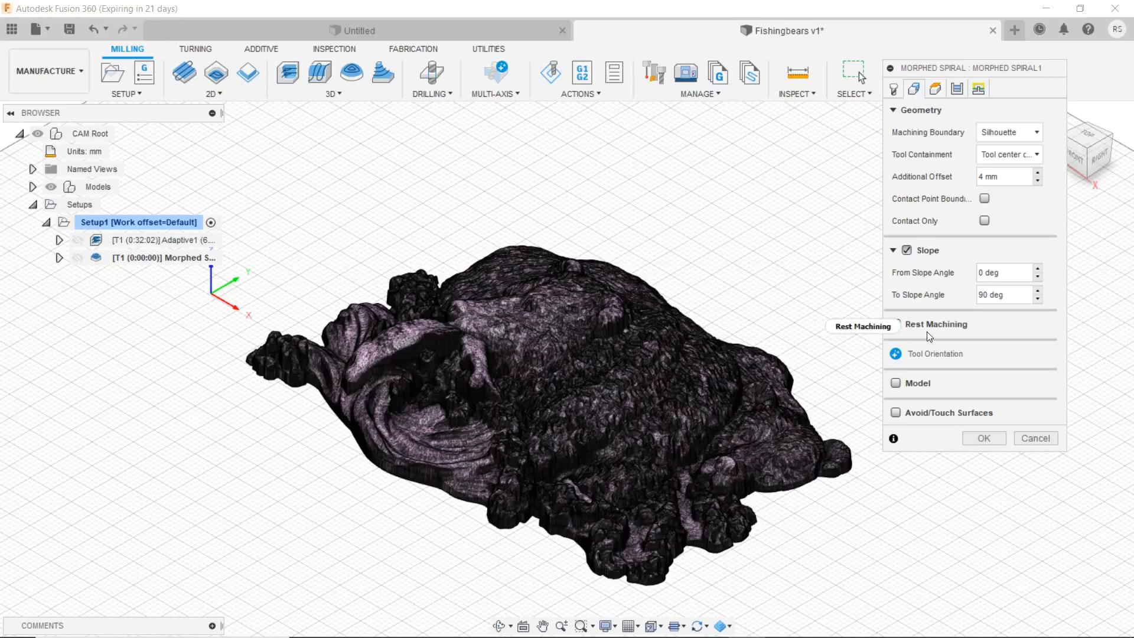
mouse_move(924, 331)
left_click(895, 325)
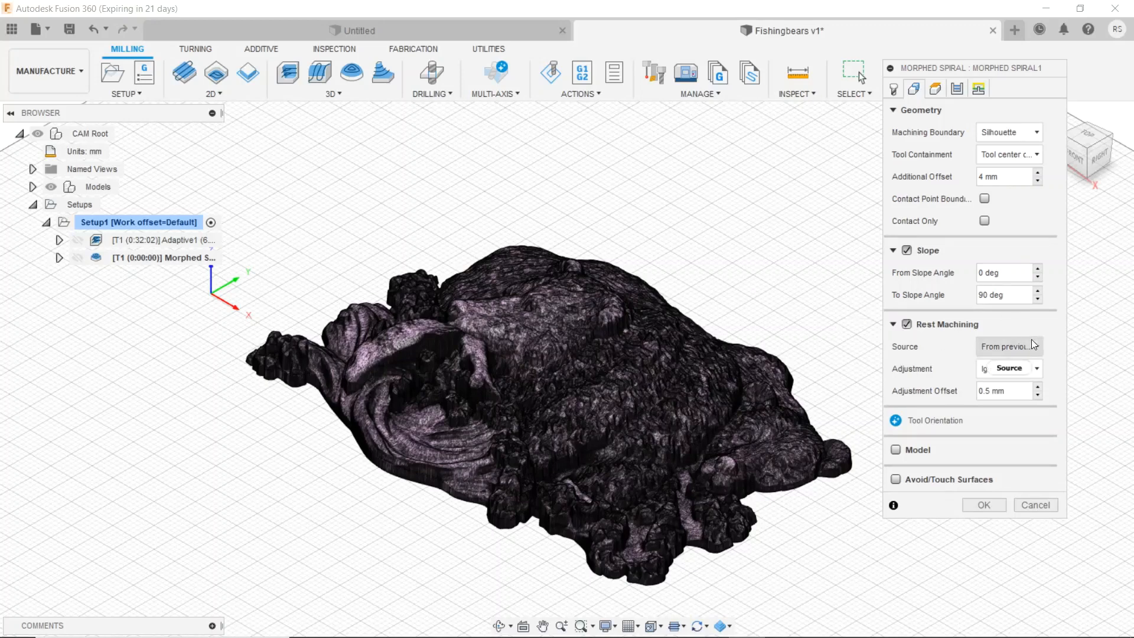
mouse_move(1030, 324)
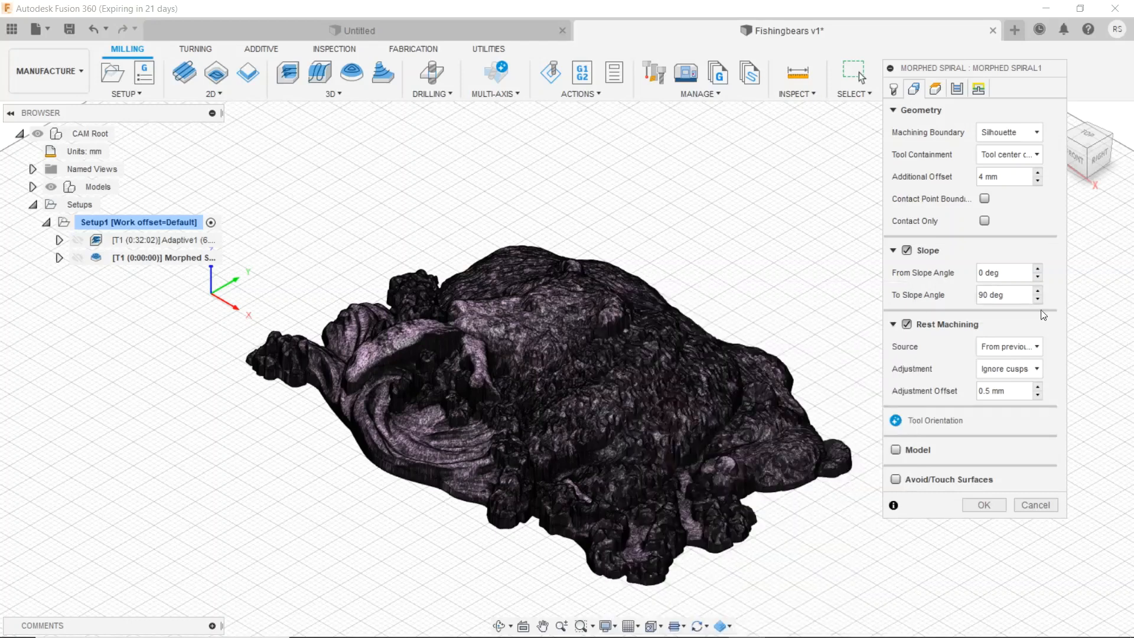
left_click(1032, 347)
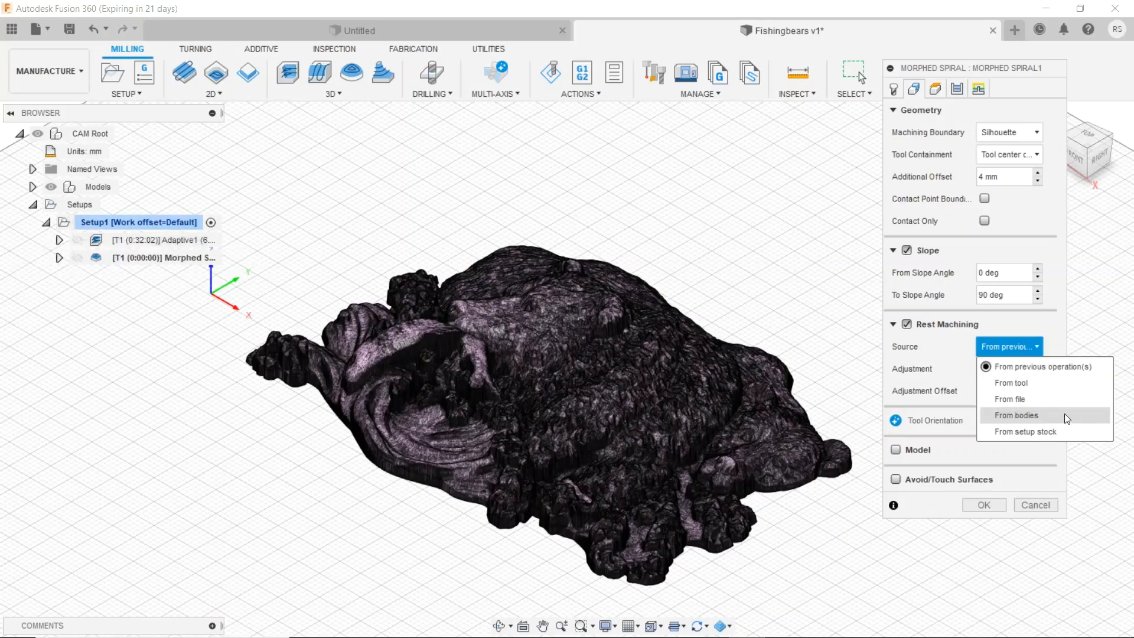
left_click(1054, 366)
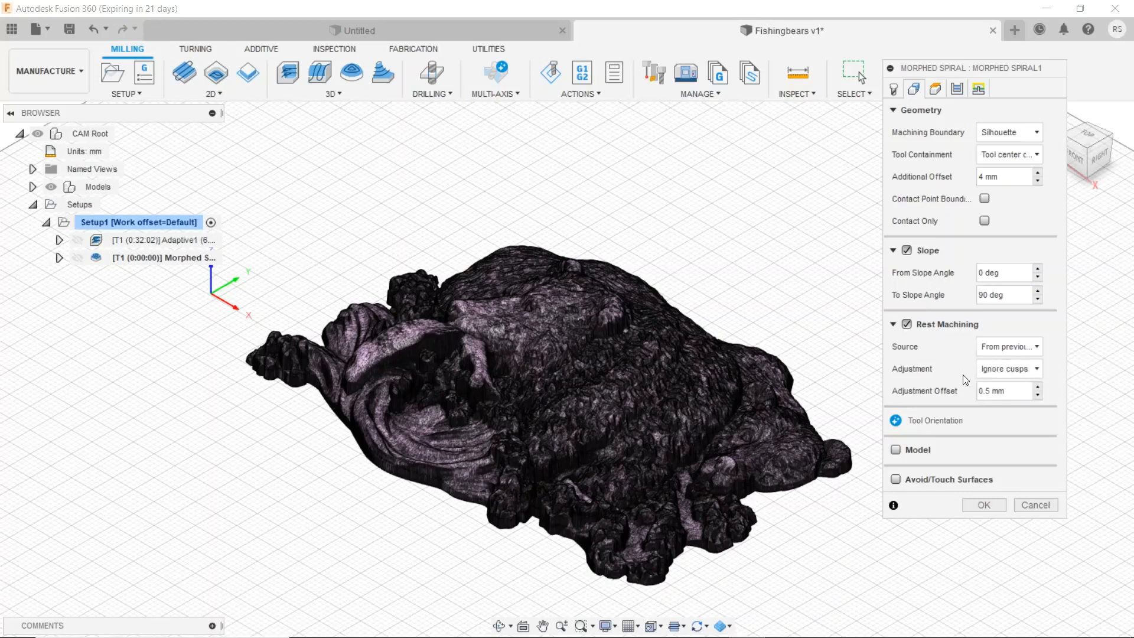
left_click(1008, 367)
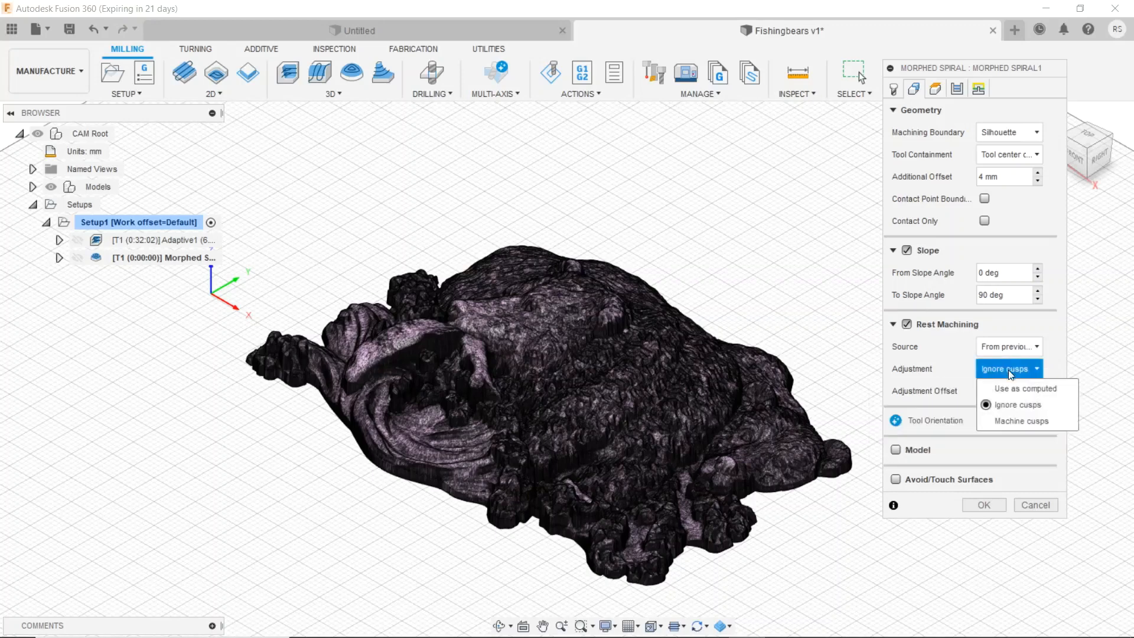
left_click(1022, 421)
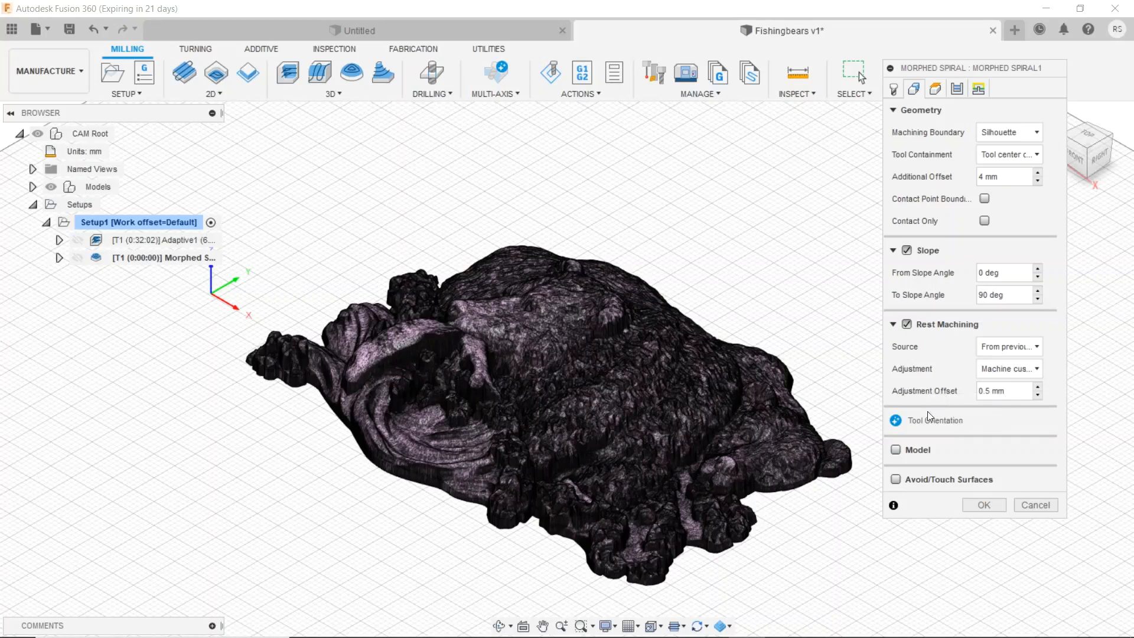
- Enable the Model option and select the fishing bears mesh as the model surface
left_click(895, 450)
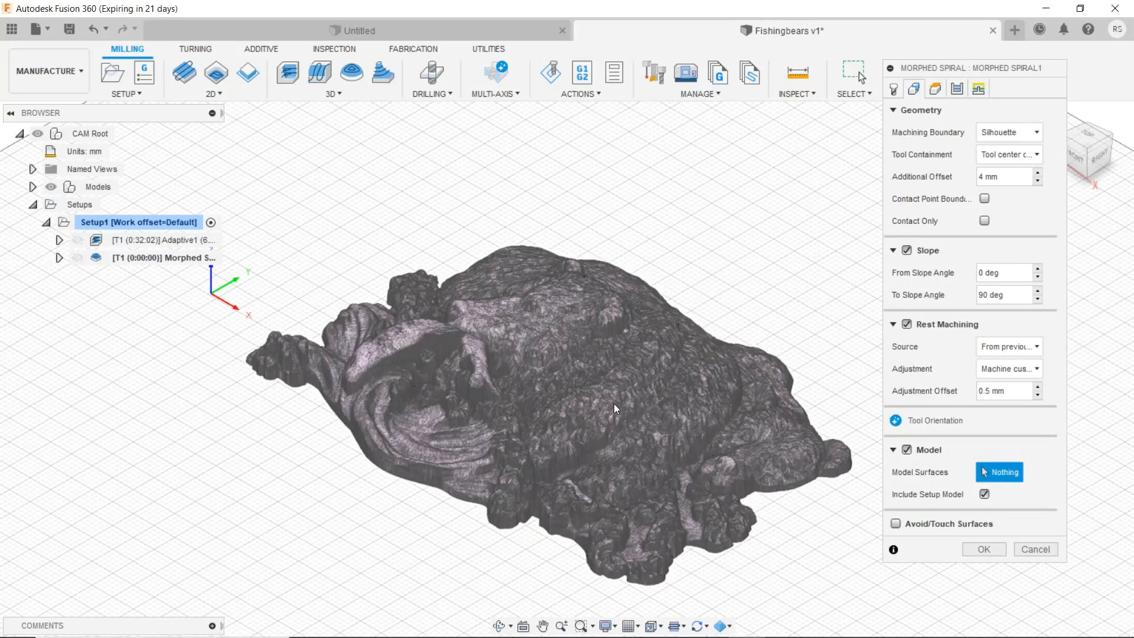
left_click(614, 403)
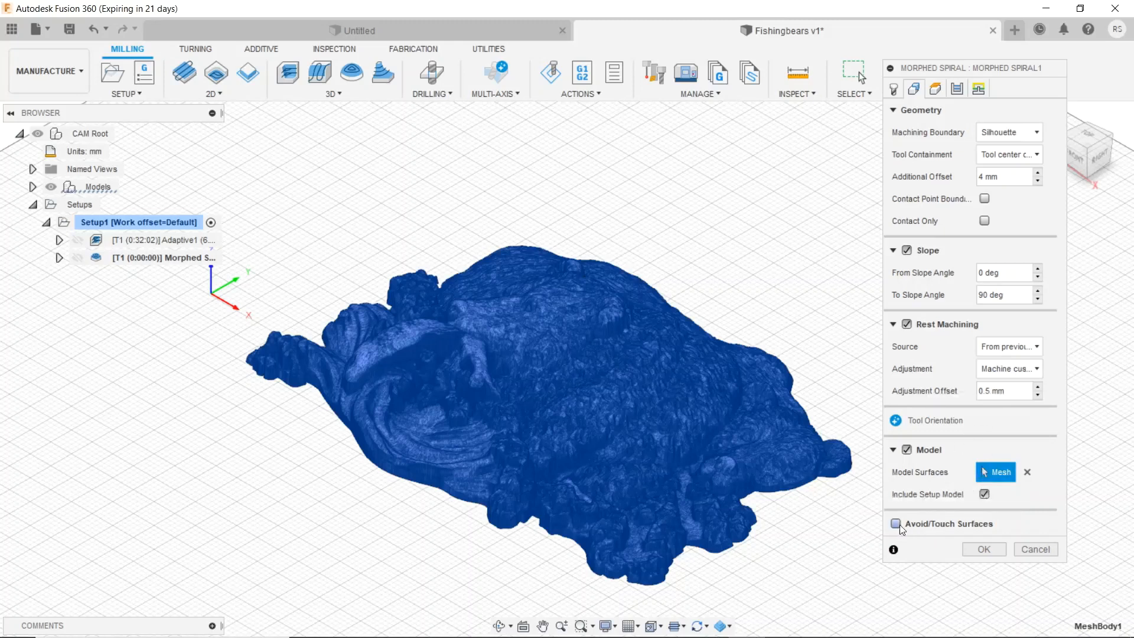
mouse_move(1029, 533)
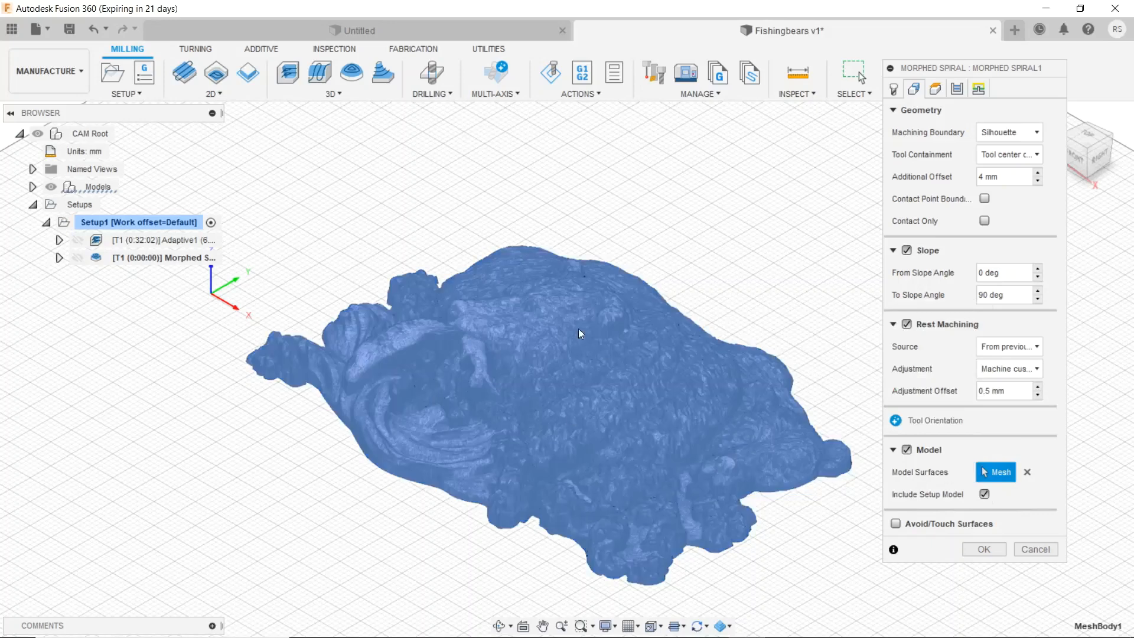
- Review the Morphed Spiral clearance, retract, top and bottom heights around the mesh from the front and in the home view
left_click(936, 88)
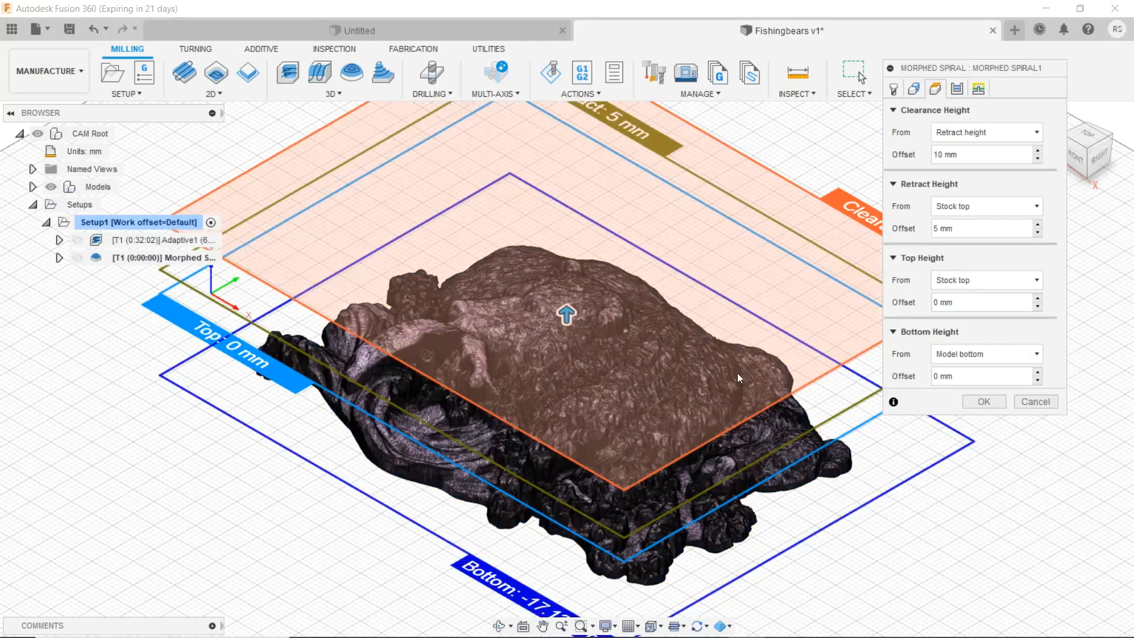
left_click(1082, 158)
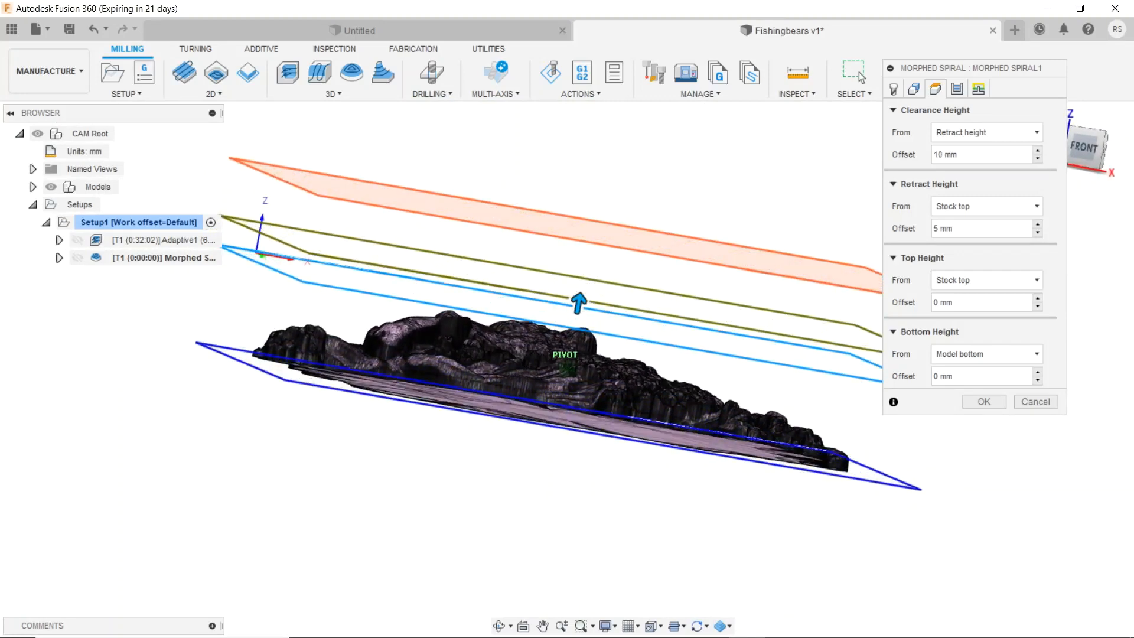
mouse_move(1085, 148)
left_mouse_down()
mouse_move(1062, 184)
mouse_move(1068, 200)
mouse_move(1075, 155)
left_mouse_up()
left_click_drag(957, 68, 913, 64)
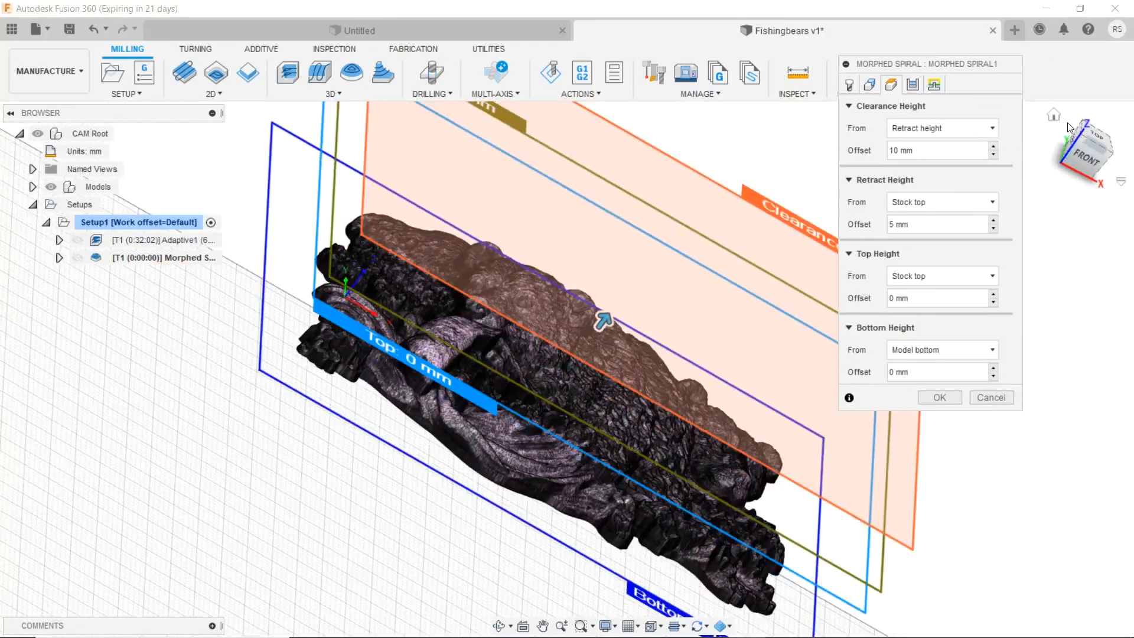
left_click(1054, 115)
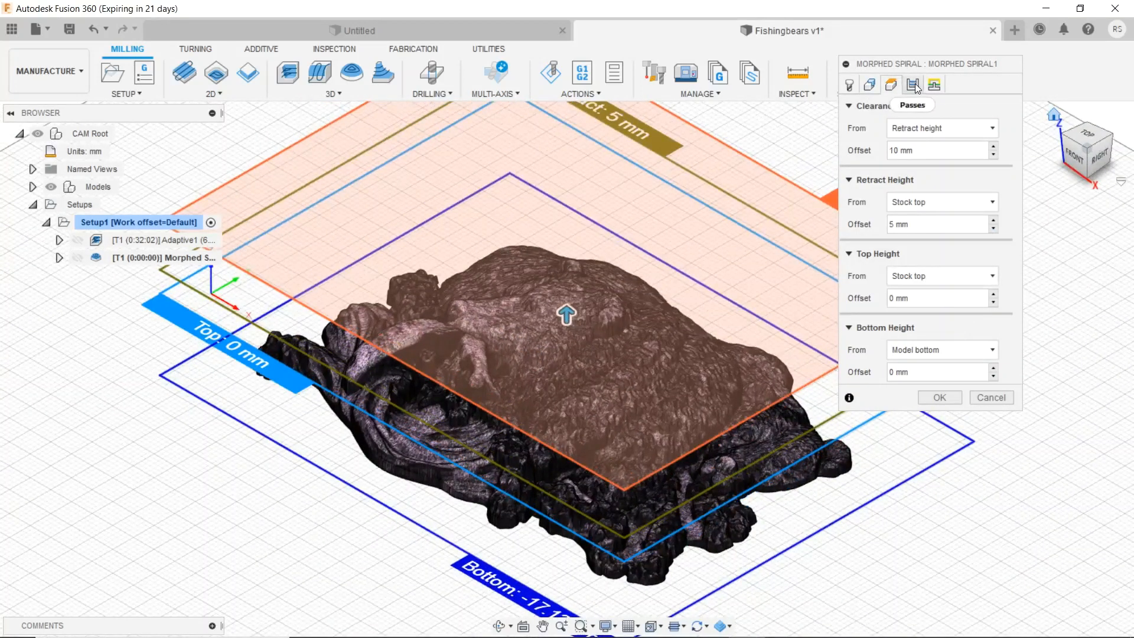
- Keep the inside/outside direction at Shortest machining distance and enable Clockwise for the spiral passes
left_click(914, 85)
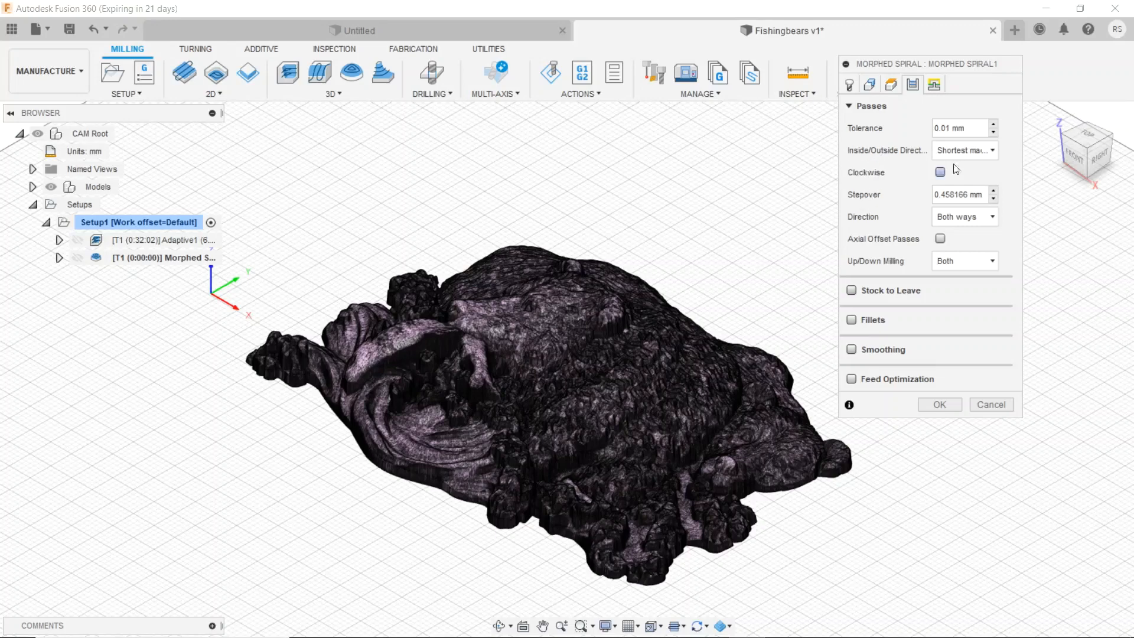
mouse_move(987, 151)
left_click(985, 148)
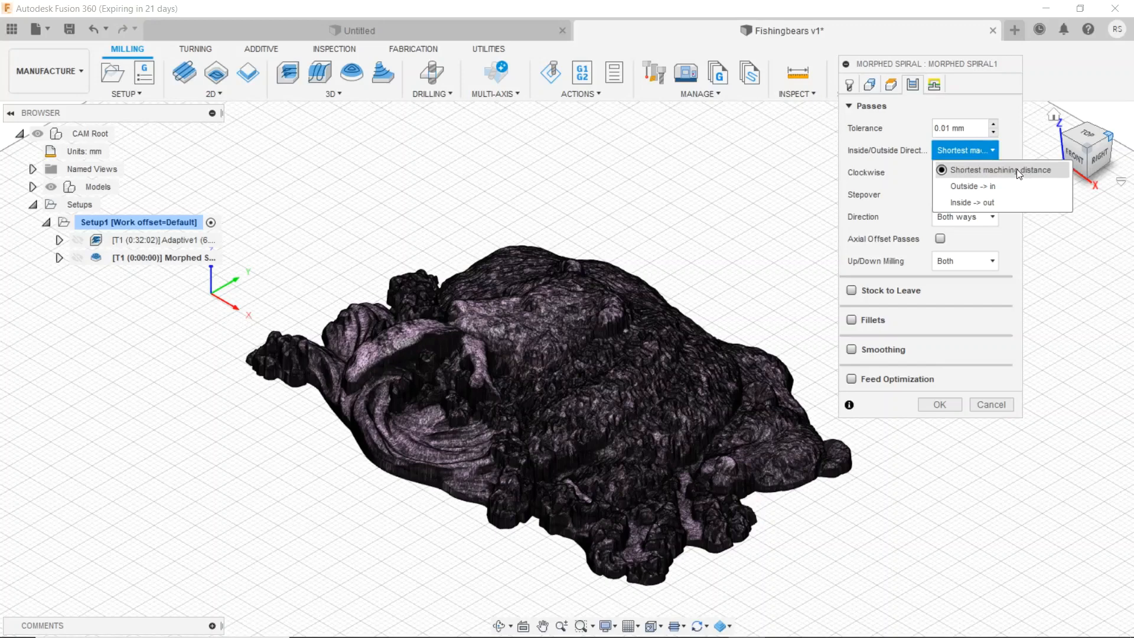
left_click(1016, 169)
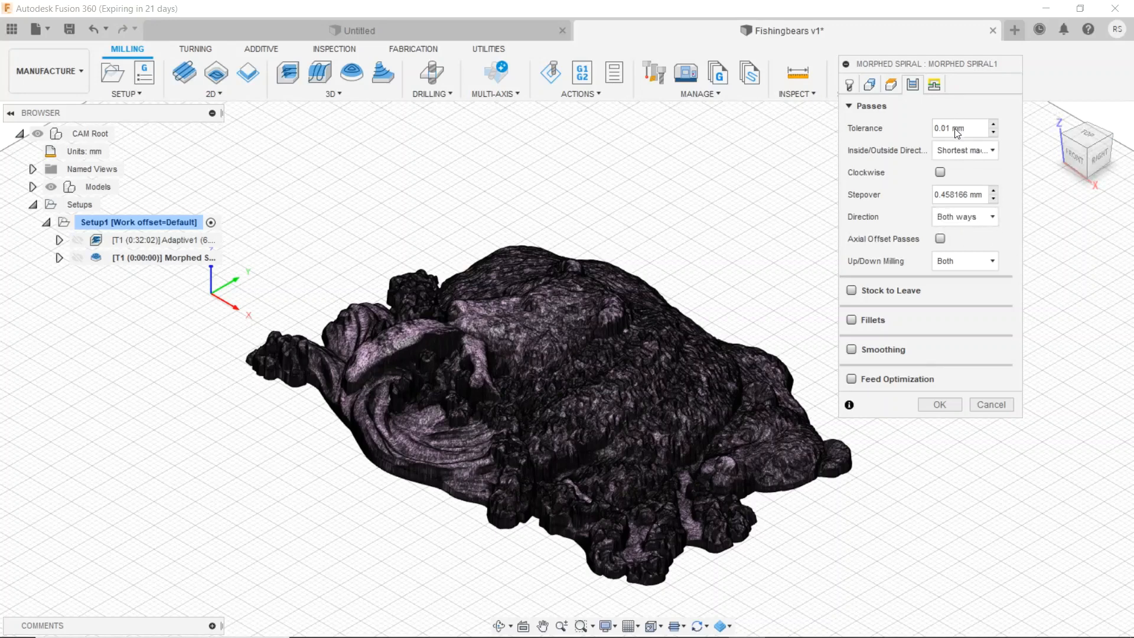
left_click(940, 172)
- Reduce the Morphed Spiral stepover to 0.168166 mm
left_click(994, 198)
left_click(994, 199)
left_click(993, 199)
left_click(994, 199)
left_click(995, 201)
left_click(993, 200)
left_click(993, 202)
left_click(994, 200)
left_click(995, 200)
left_click(995, 201)
left_click(995, 201)
left_click(994, 200)
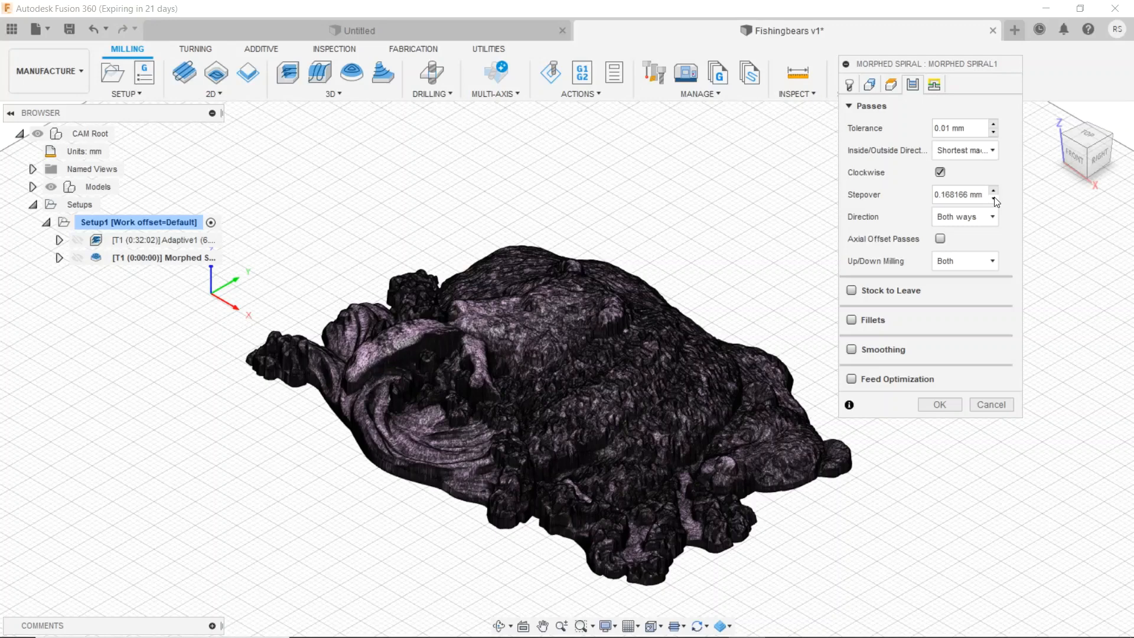
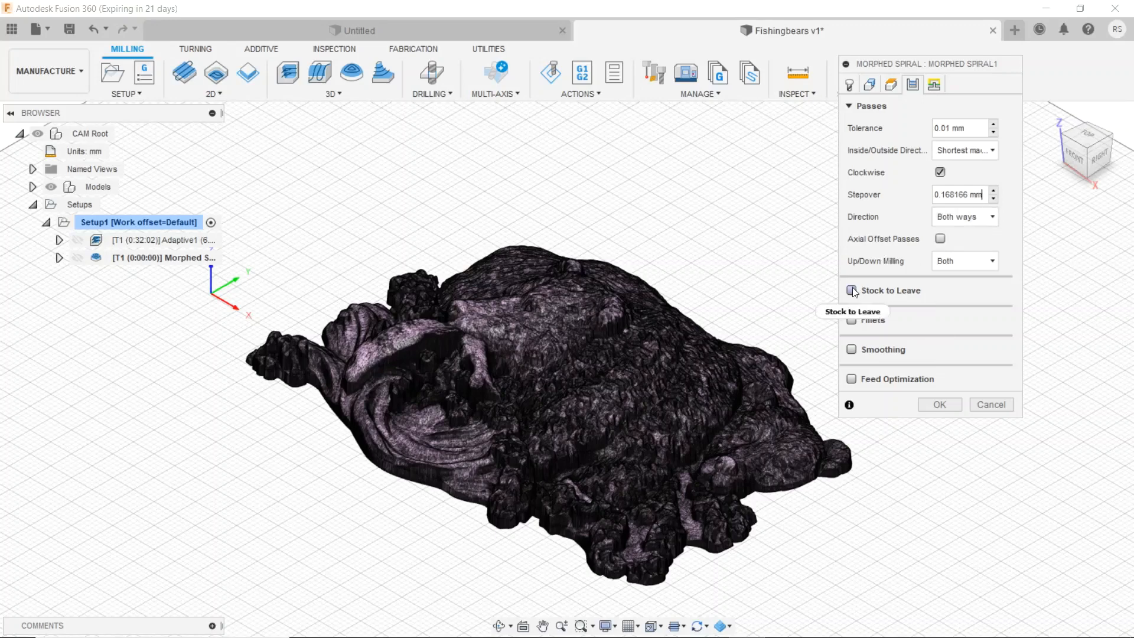
- Enable Stock to Leave, Smoothing and Feed Optimization for the Morphed Spiral passes
mouse_move(852, 291)
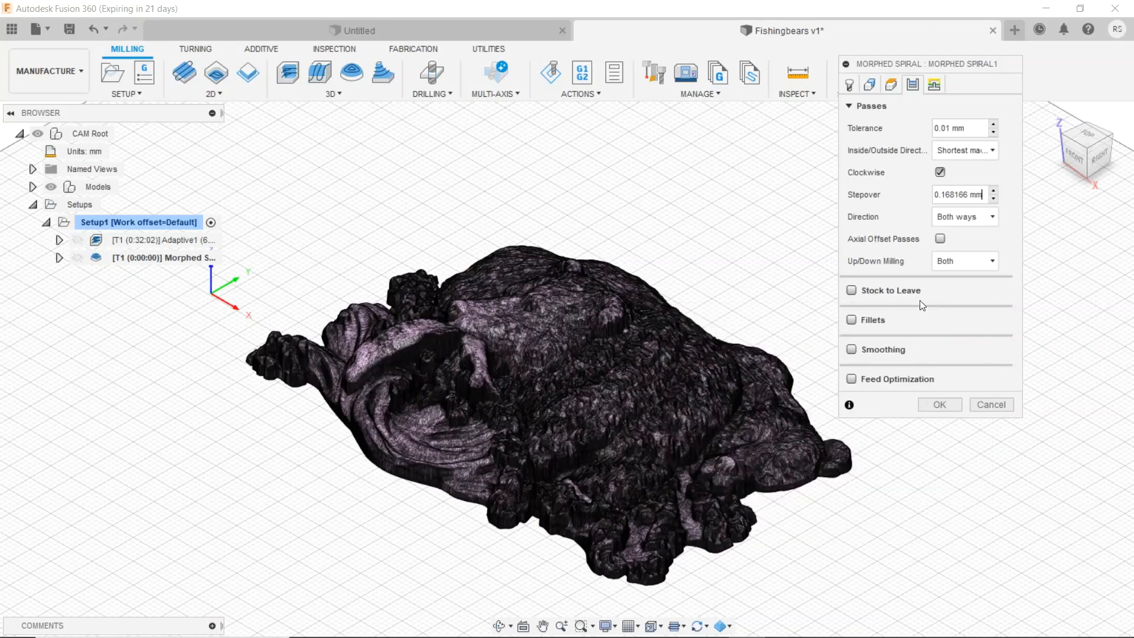
left_click(851, 290)
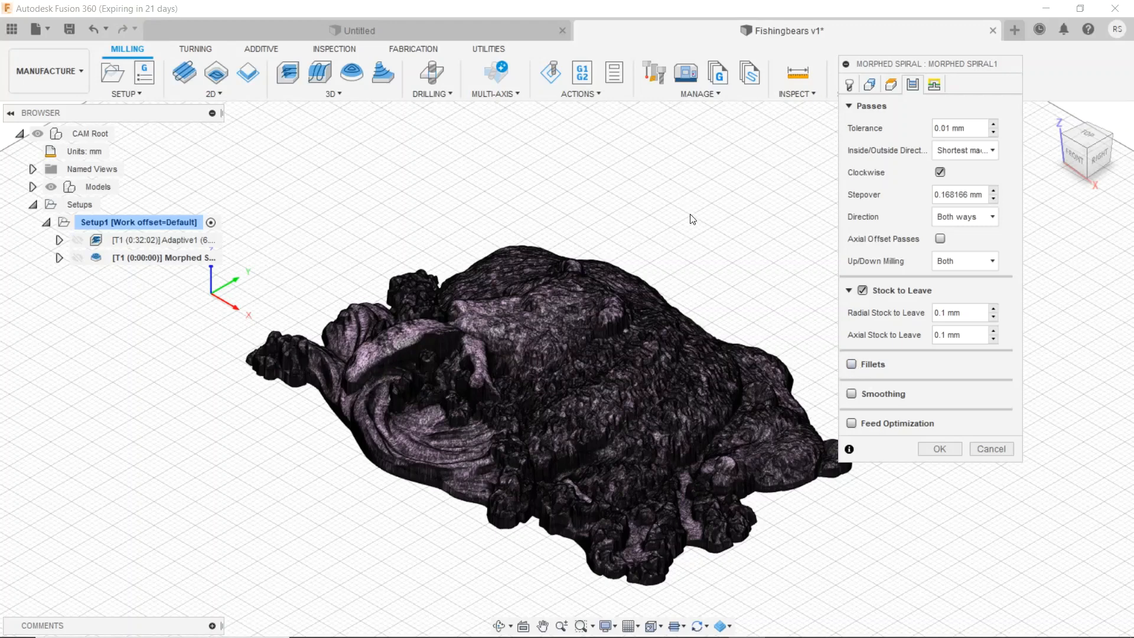
left_click(852, 392)
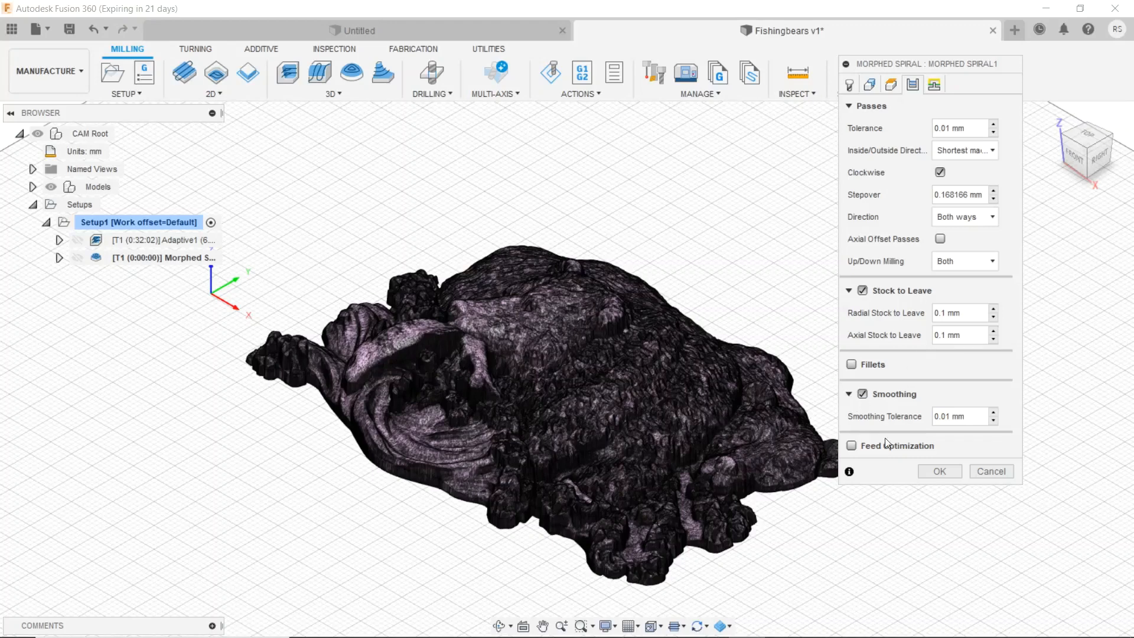
left_click(852, 445)
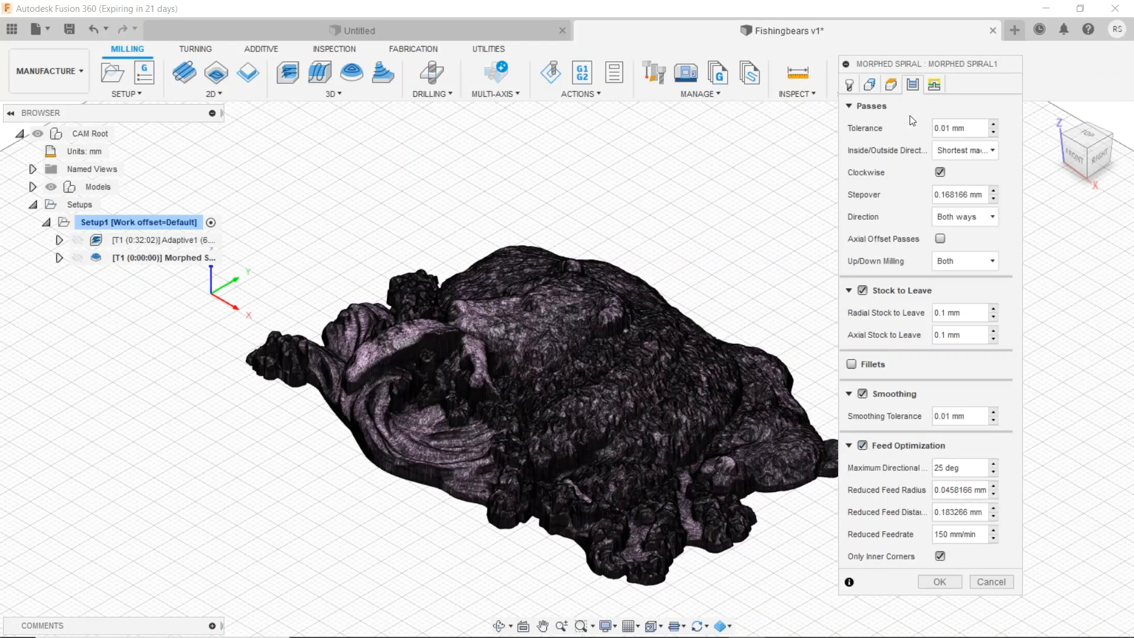
- Keep the default linking settings, generate the Morphed Spiral toolpath and inspect it from a higher angle and the home view
left_click(934, 86)
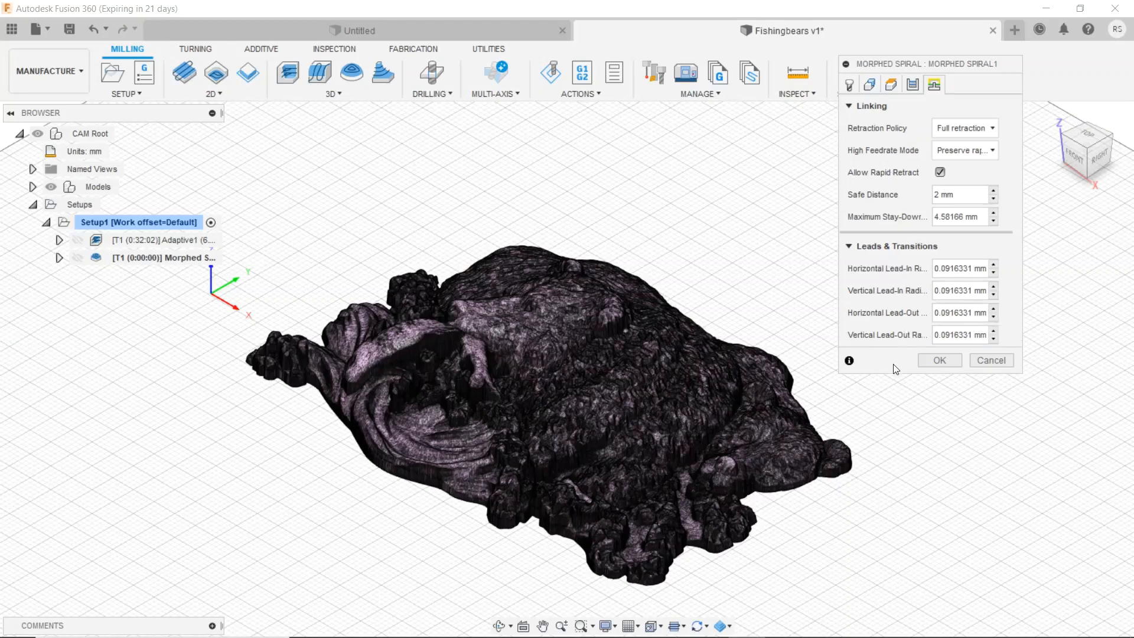
left_click(941, 361)
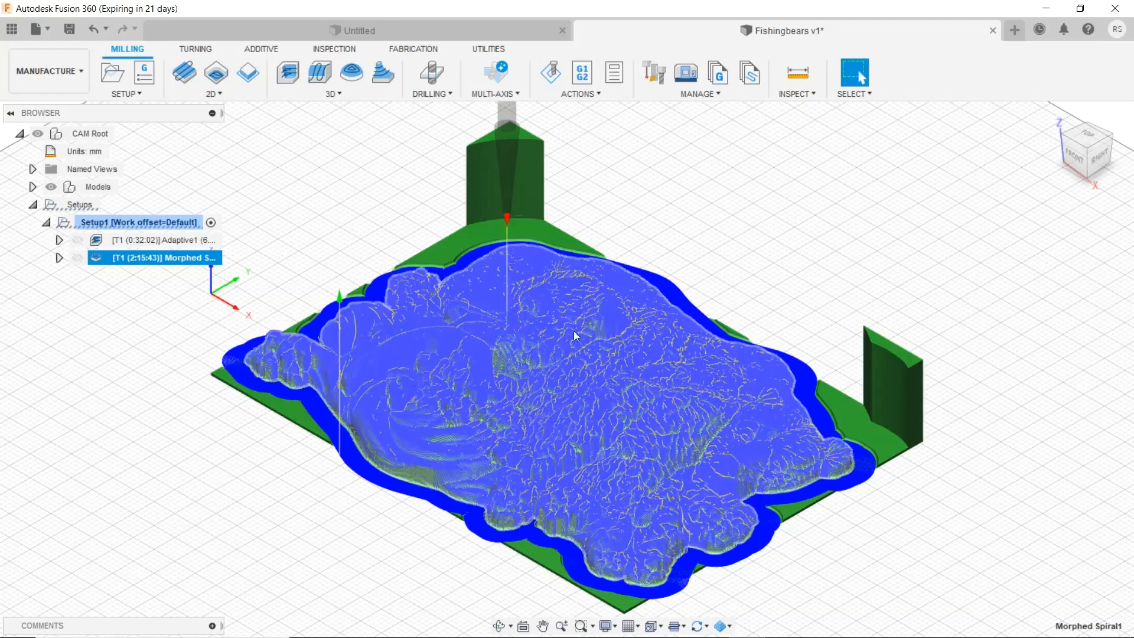
mouse_move(1089, 140)
left_mouse_down()
mouse_move(1128, 188)
mouse_move(1124, 154)
left_mouse_up()
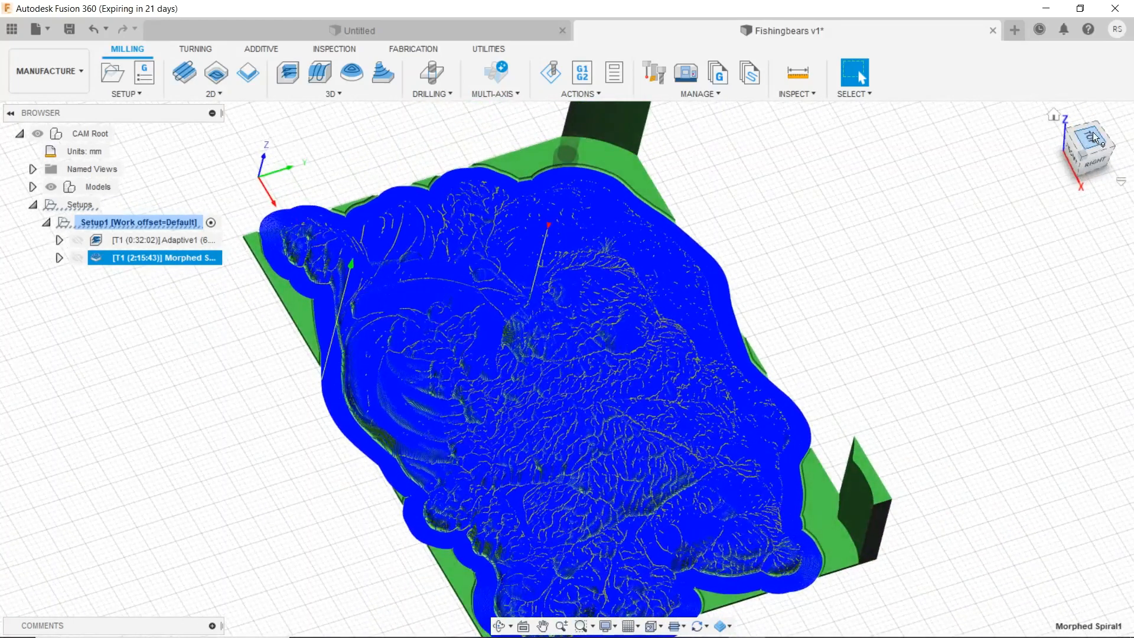
left_click(1054, 114)
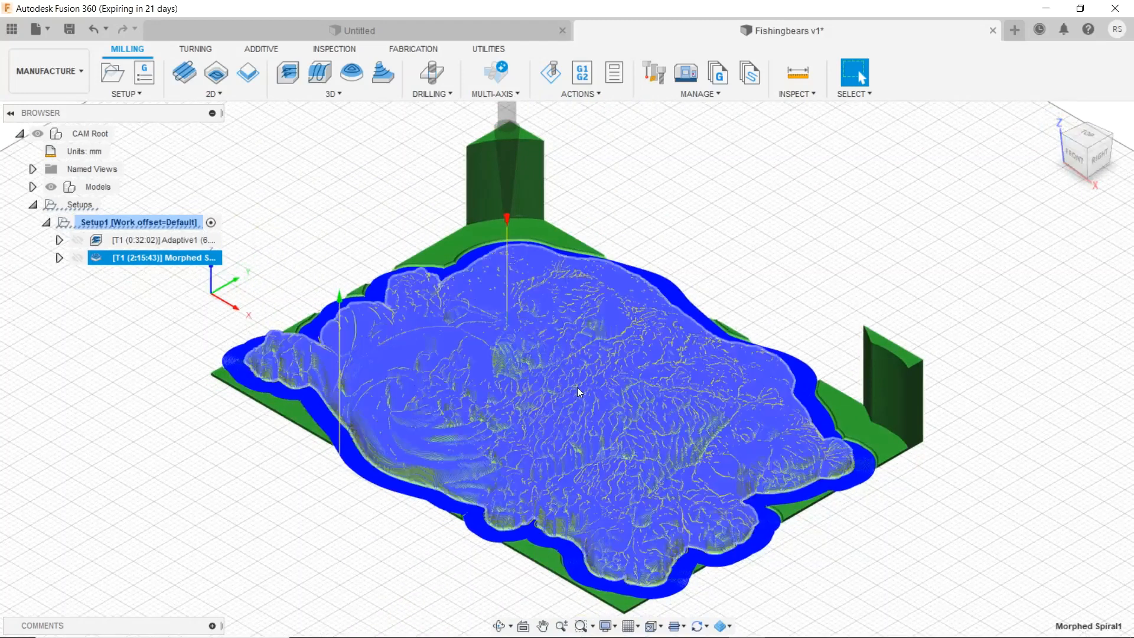
- Open the simulation of the Morphed Spiral operation and review its display options, collision verification and machining statistics
left_click(555, 73)
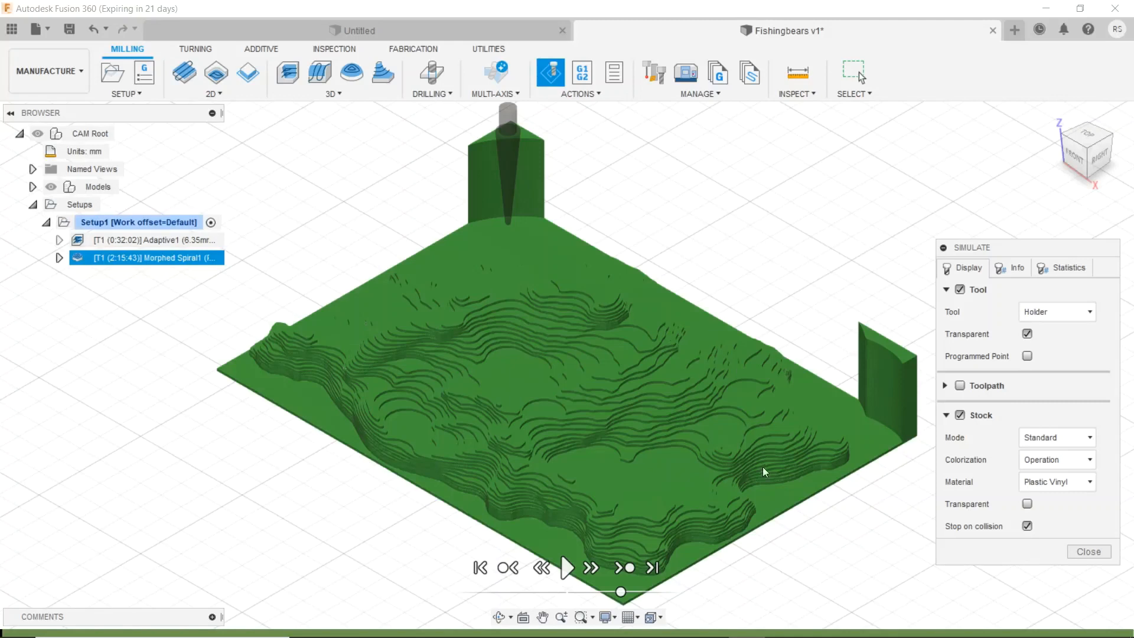
left_click_drag(1006, 249, 945, 62)
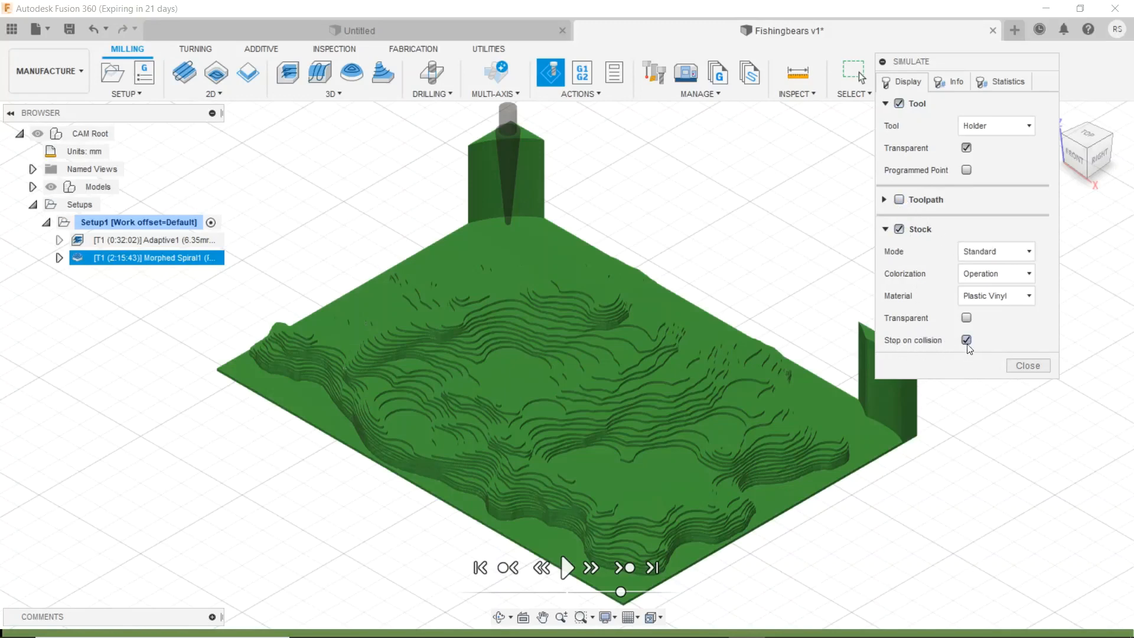
left_click(953, 83)
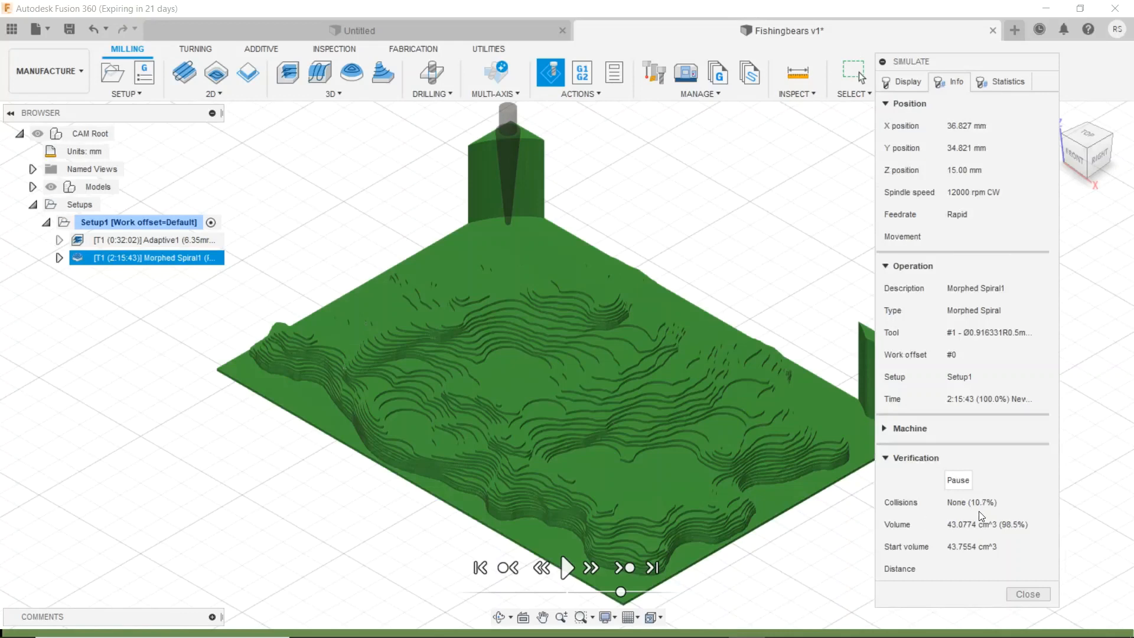
mouse_move(955, 509)
left_click(1005, 81)
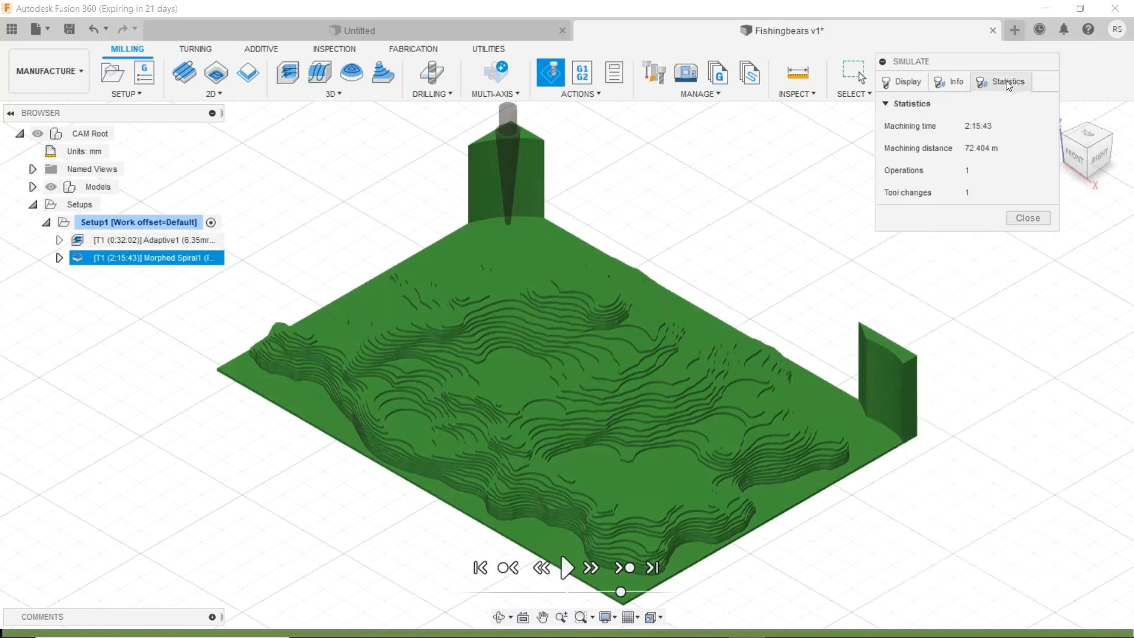
left_click(912, 83)
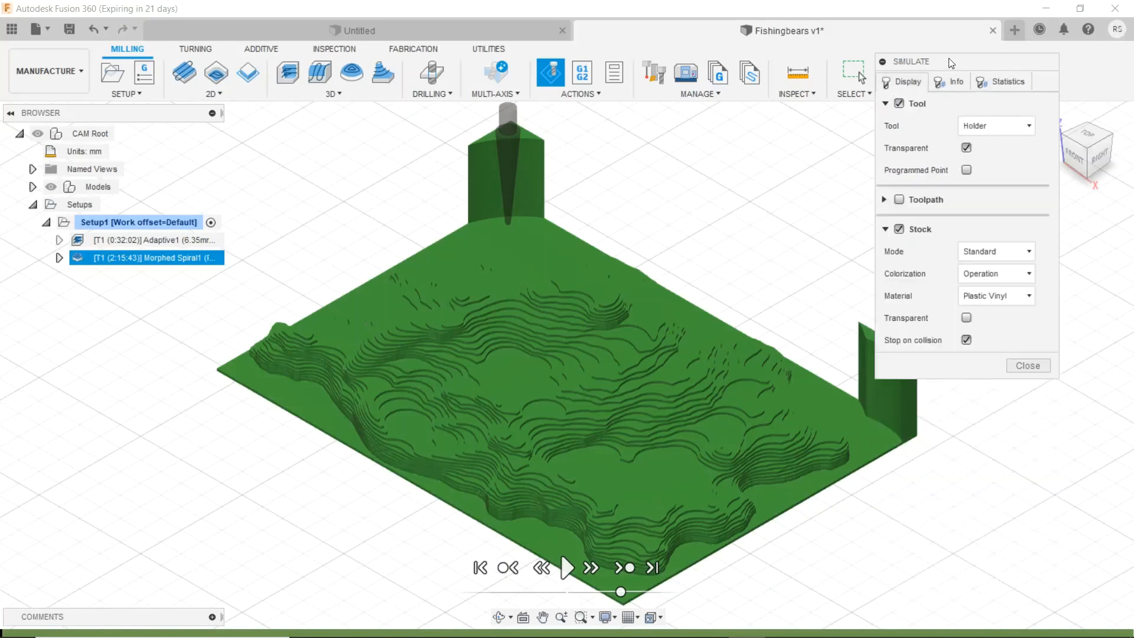
left_click_drag(952, 62, 1006, 63)
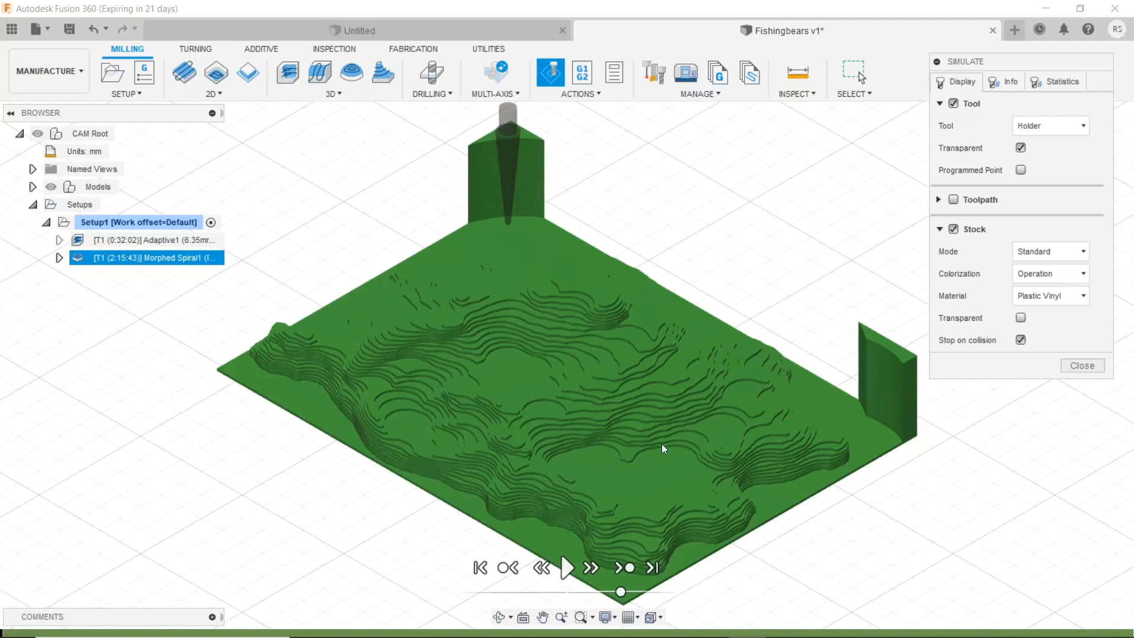
- Play the Morphed Spiral simulation and examine the first finishing cuts up close and against the whole stock
left_click(567, 568)
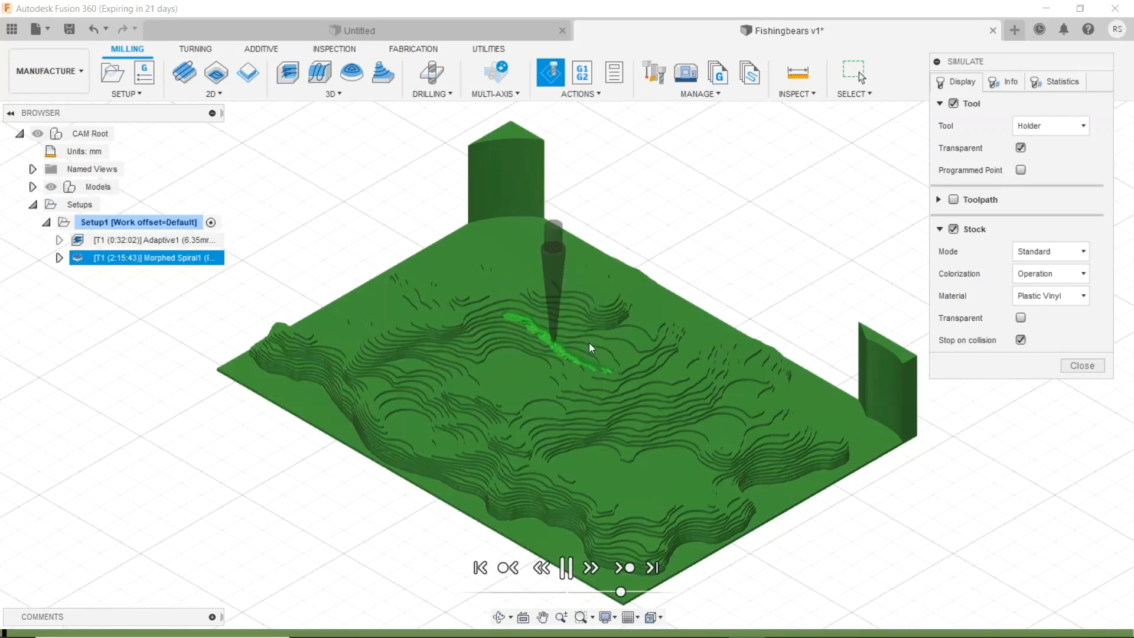
scroll(589, 347, "up", 5)
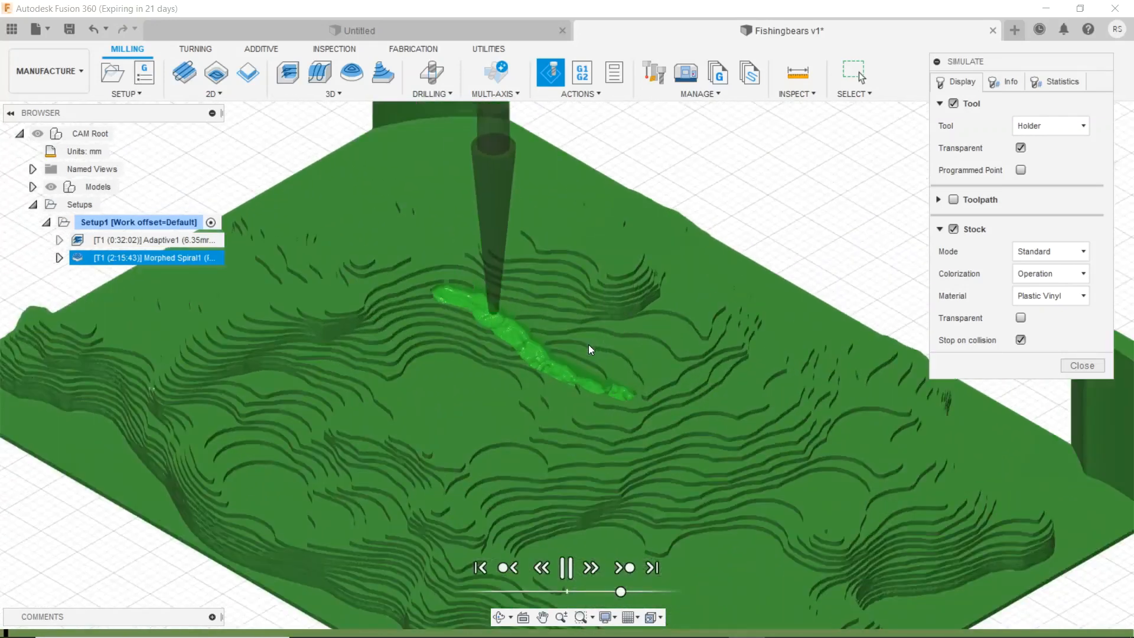
scroll(564, 384, "up", 5)
scroll(601, 363, "down", 1)
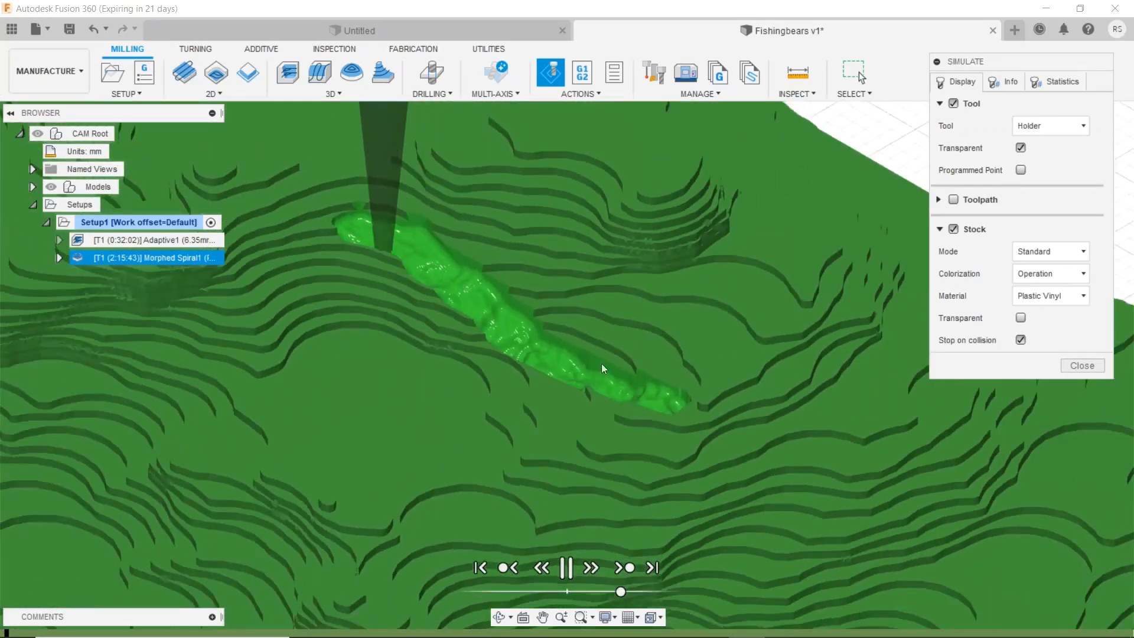
scroll(421, 374, "up", 1)
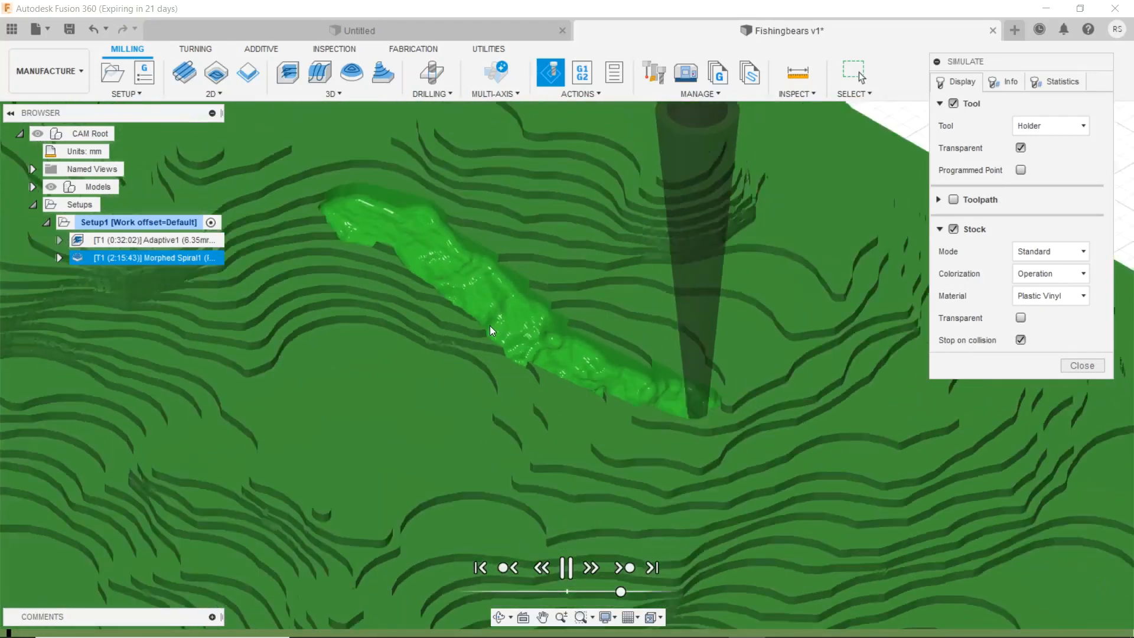
scroll(490, 325, "down", 10)
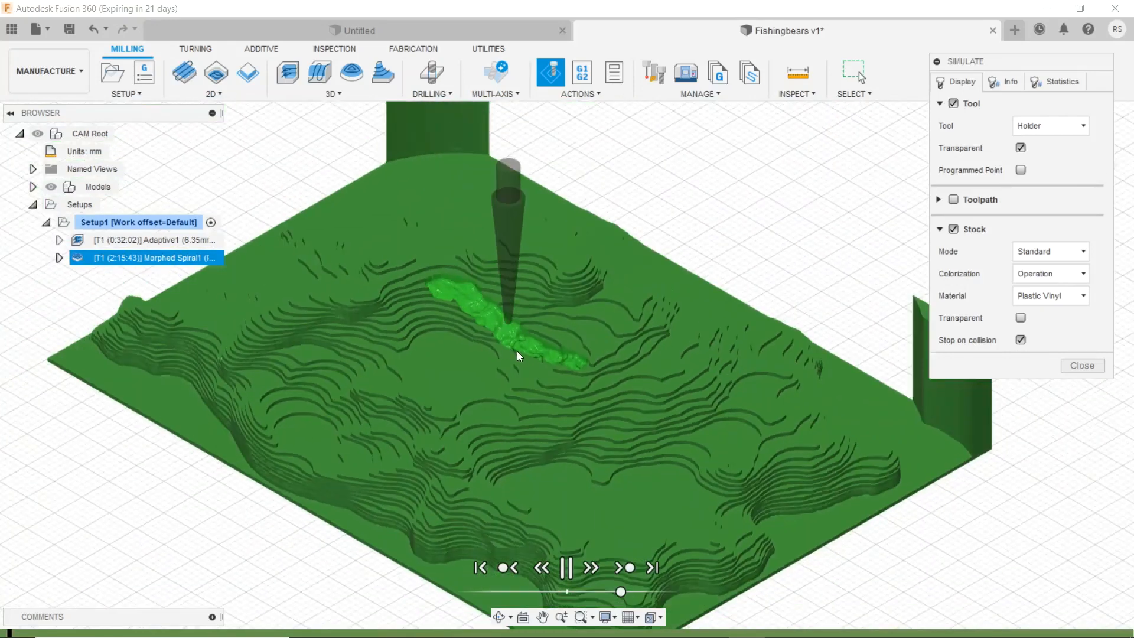
scroll(573, 395, "down", 3)
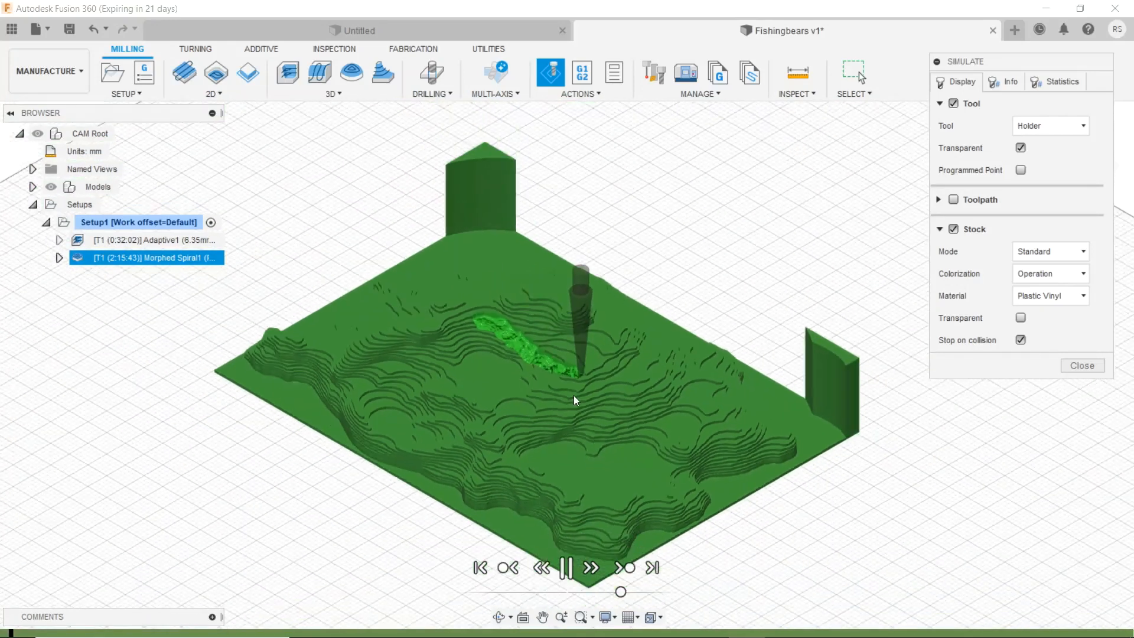
scroll(574, 397, "down", 2)
scroll(574, 398, "down", 4)
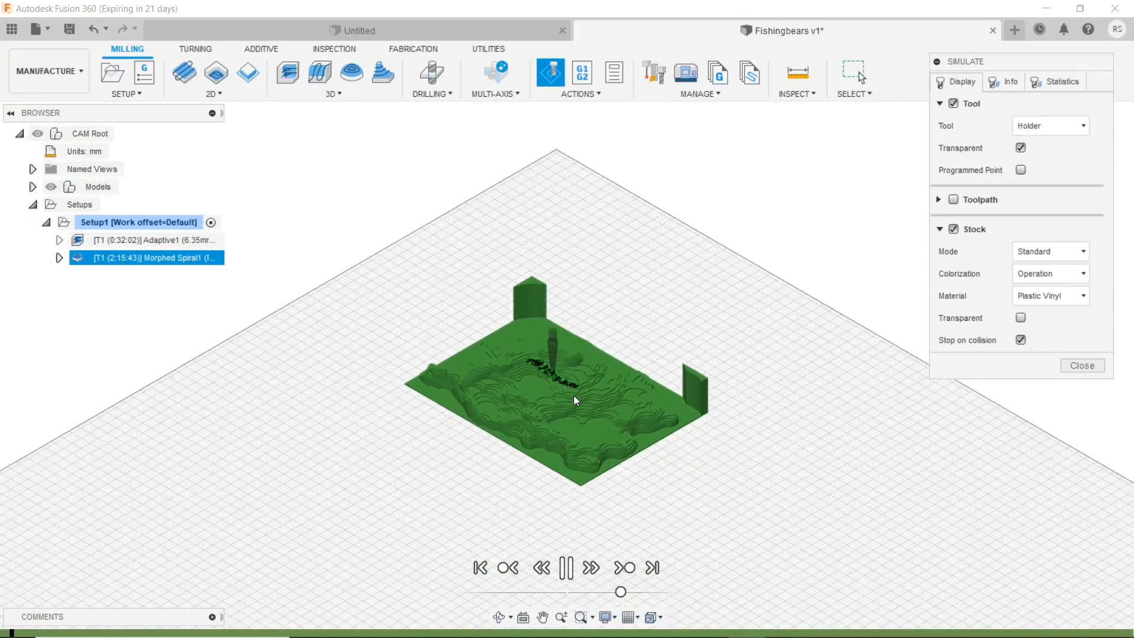
scroll(572, 396, "down", 2)
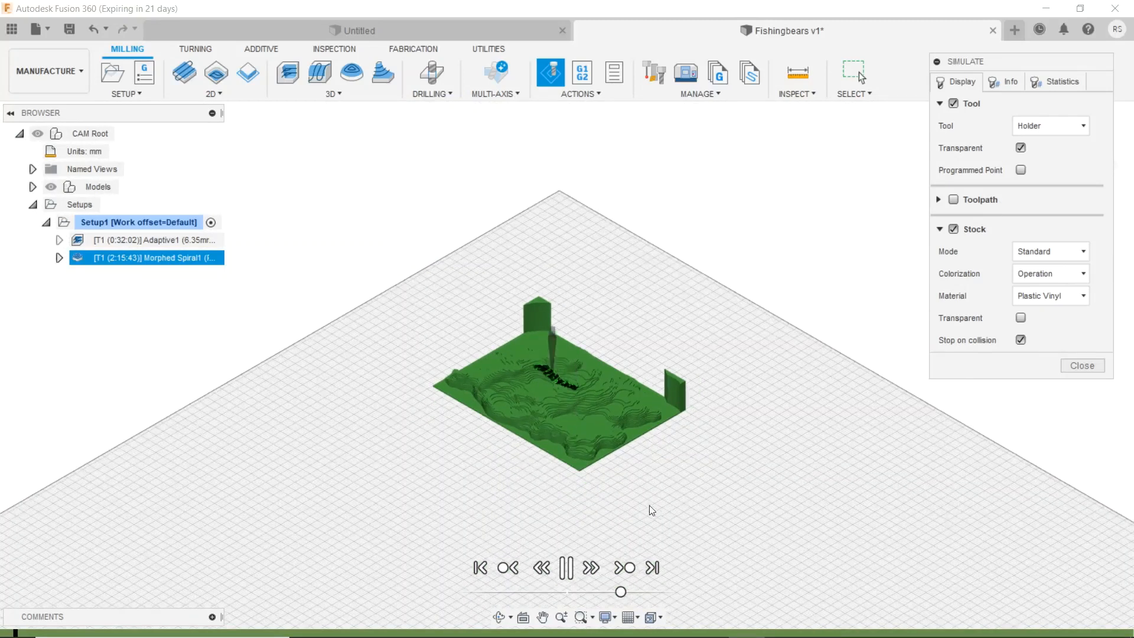
- Raise the simulation playback to maximum speed and examine the growing finished area on the stock
left_click(639, 592)
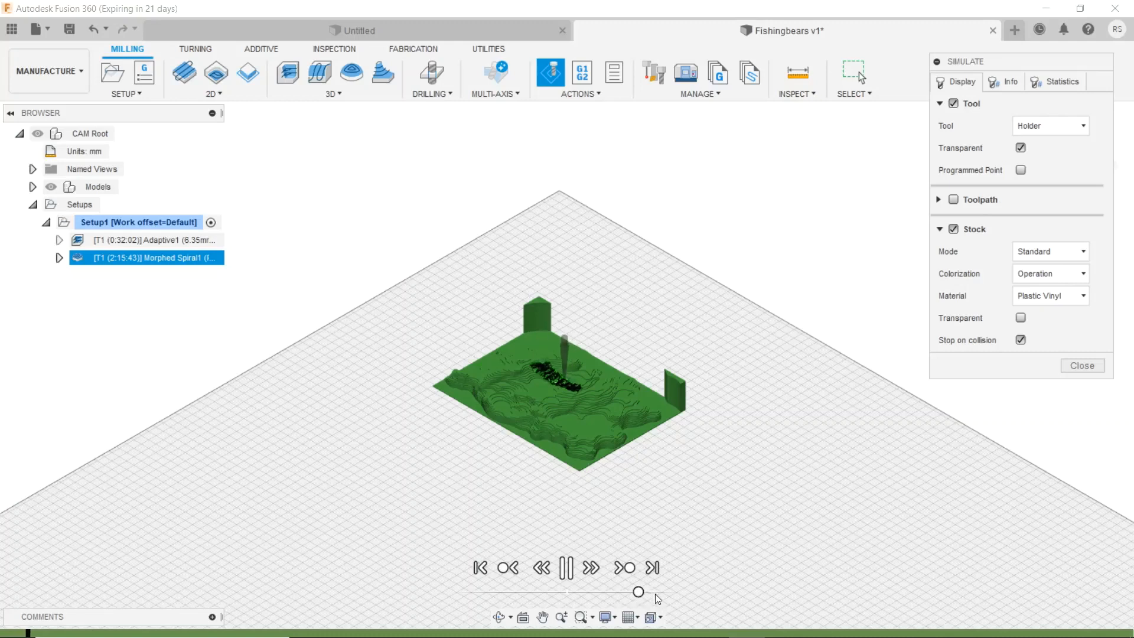
left_click(656, 592)
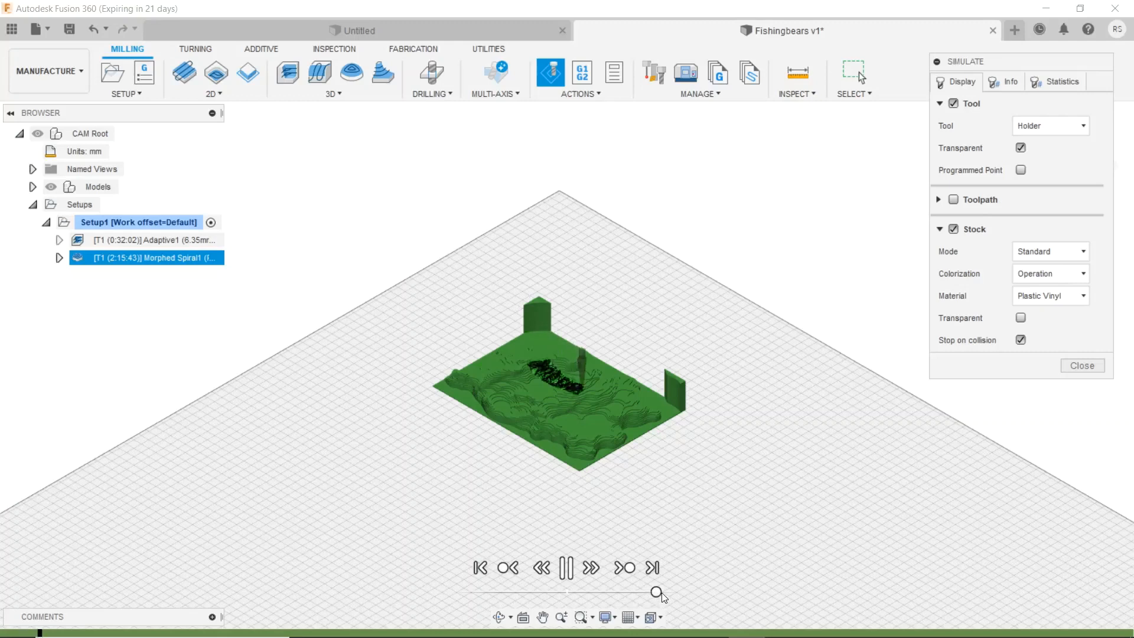
left_click(665, 592)
left_click_drag(665, 592, 694, 589)
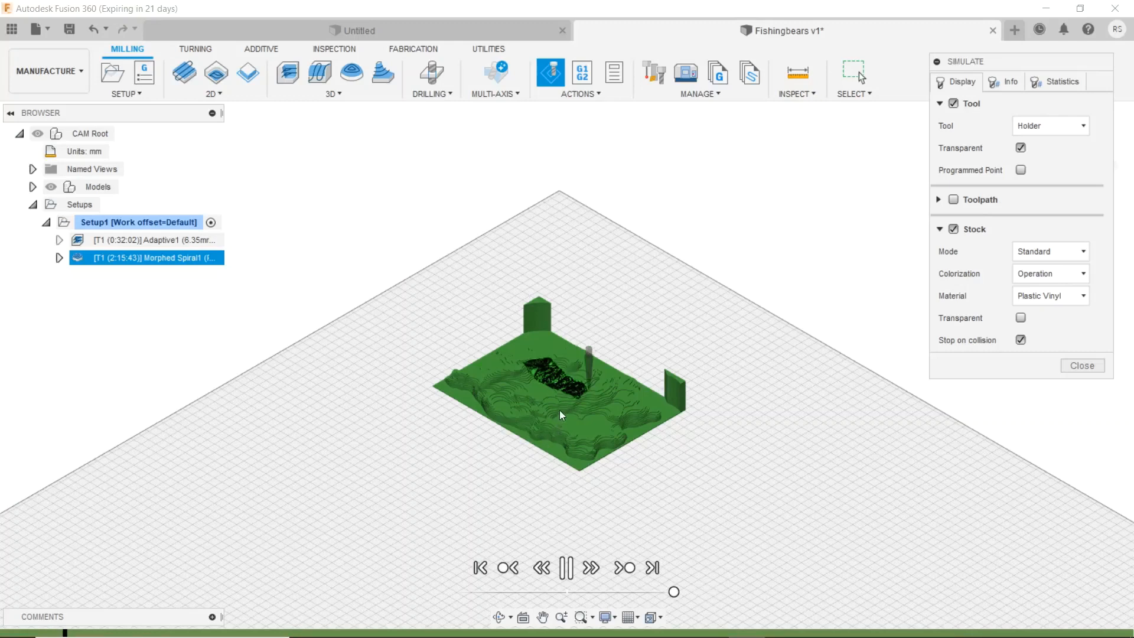
scroll(558, 410, "down", 2)
scroll(563, 410, "up", 5)
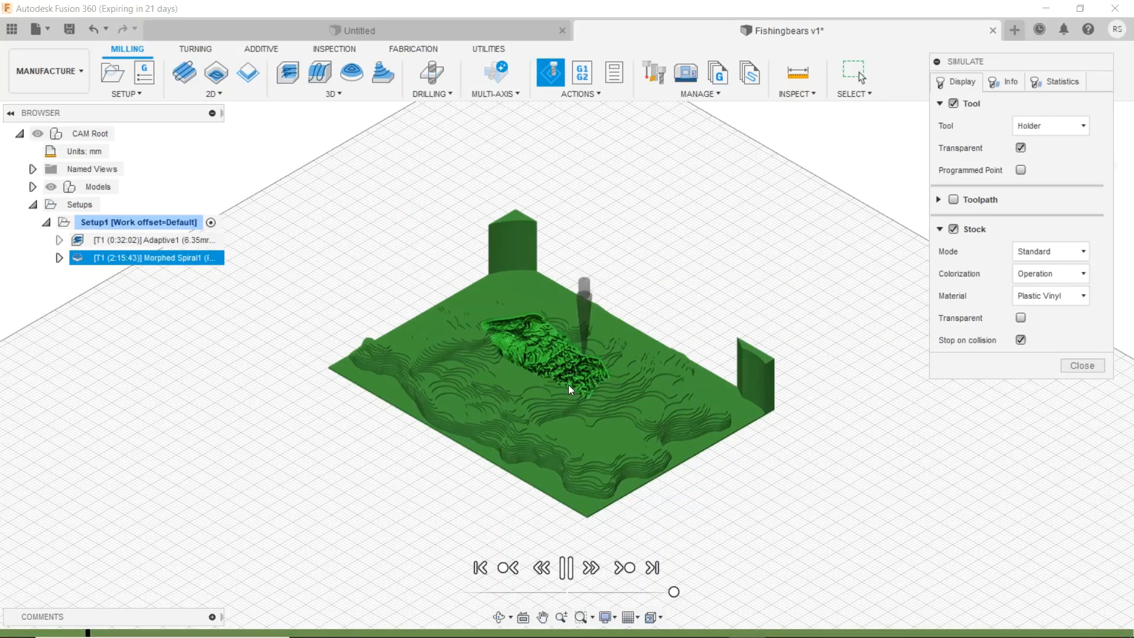
scroll(552, 332, "up", 5)
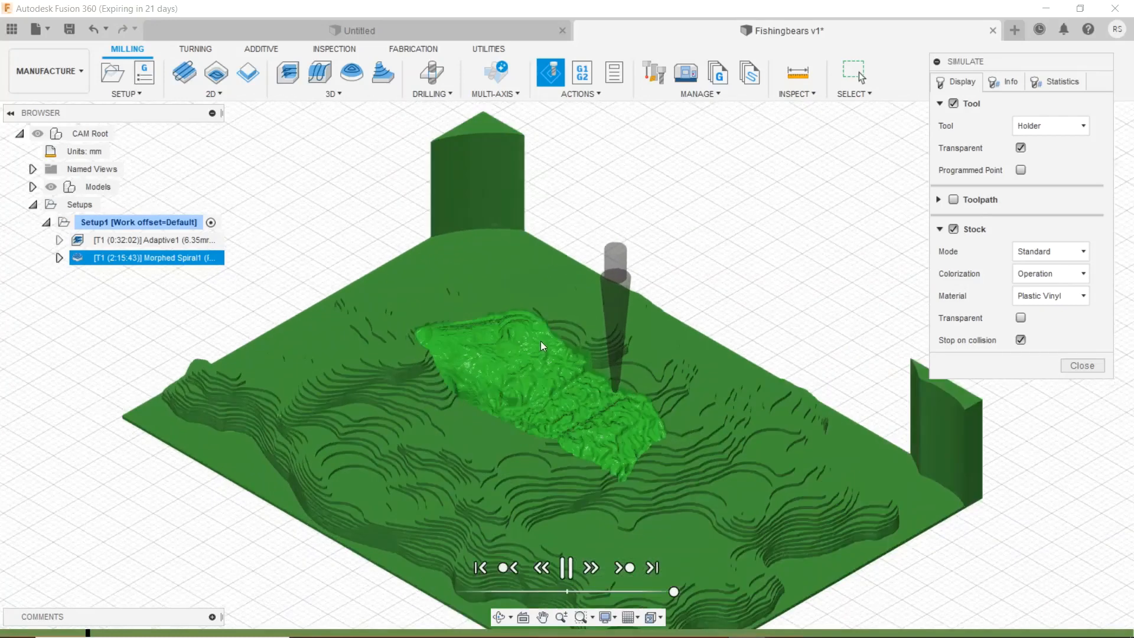
scroll(527, 389, "down", 2)
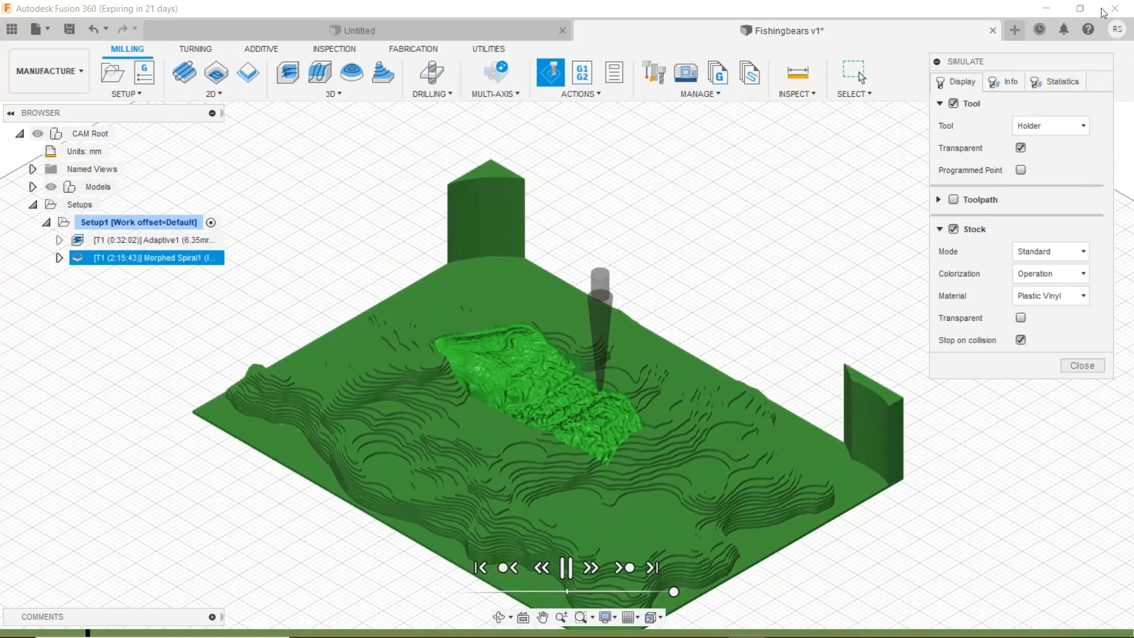
- Inspect the running simulation from the top and from a raised front angle
left_click_drag(1005, 66, 992, 287)
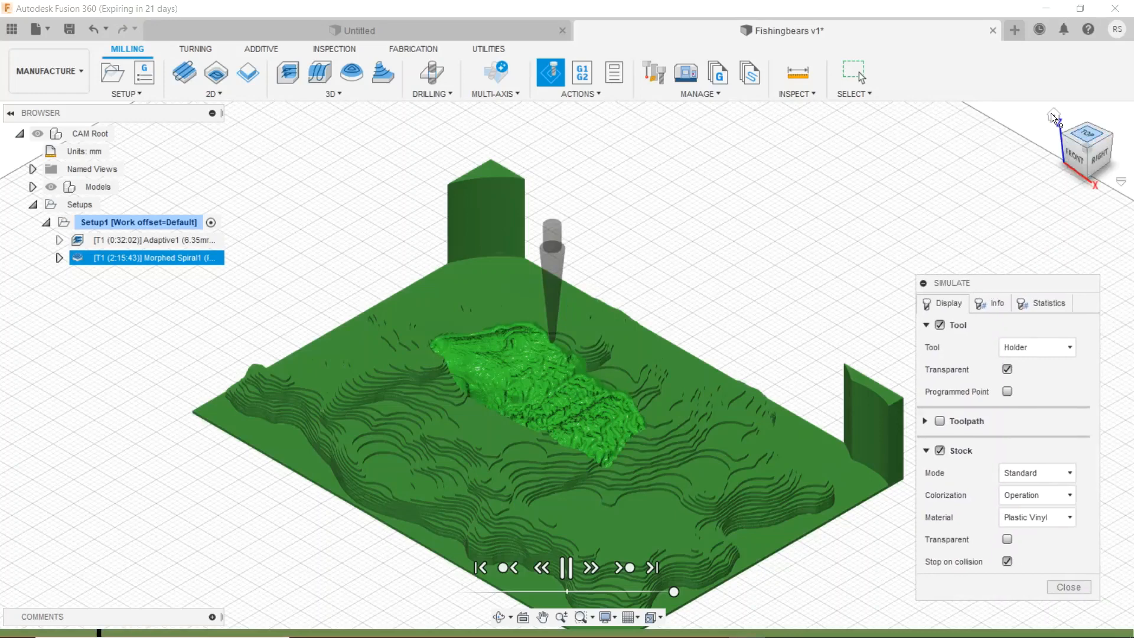
left_click(1088, 137)
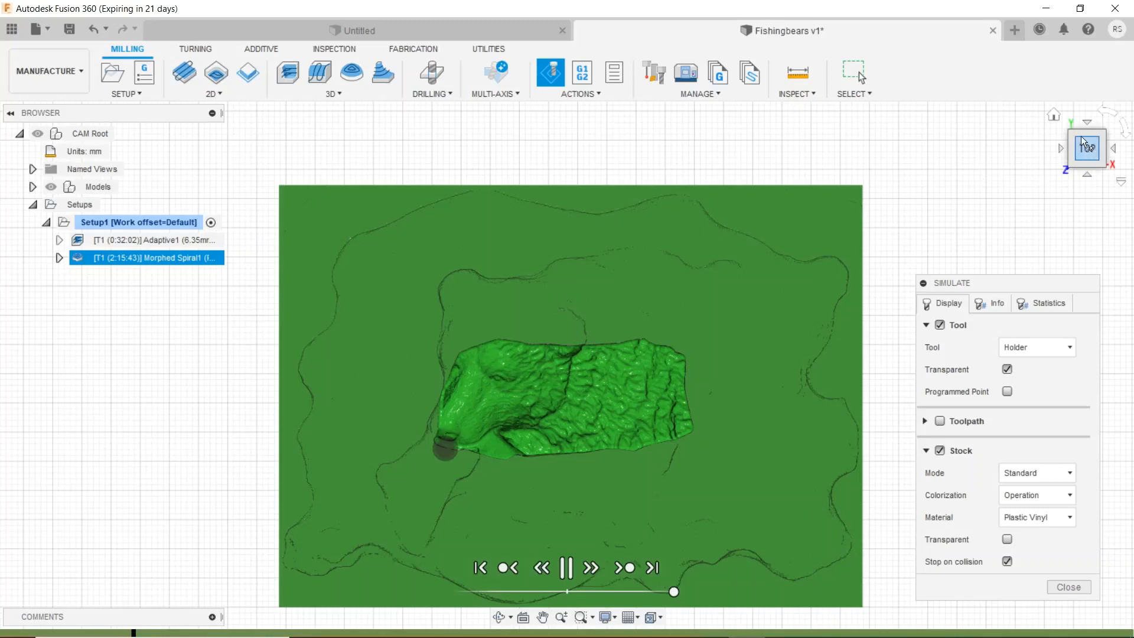
left_click_drag(1084, 144, 1080, 92)
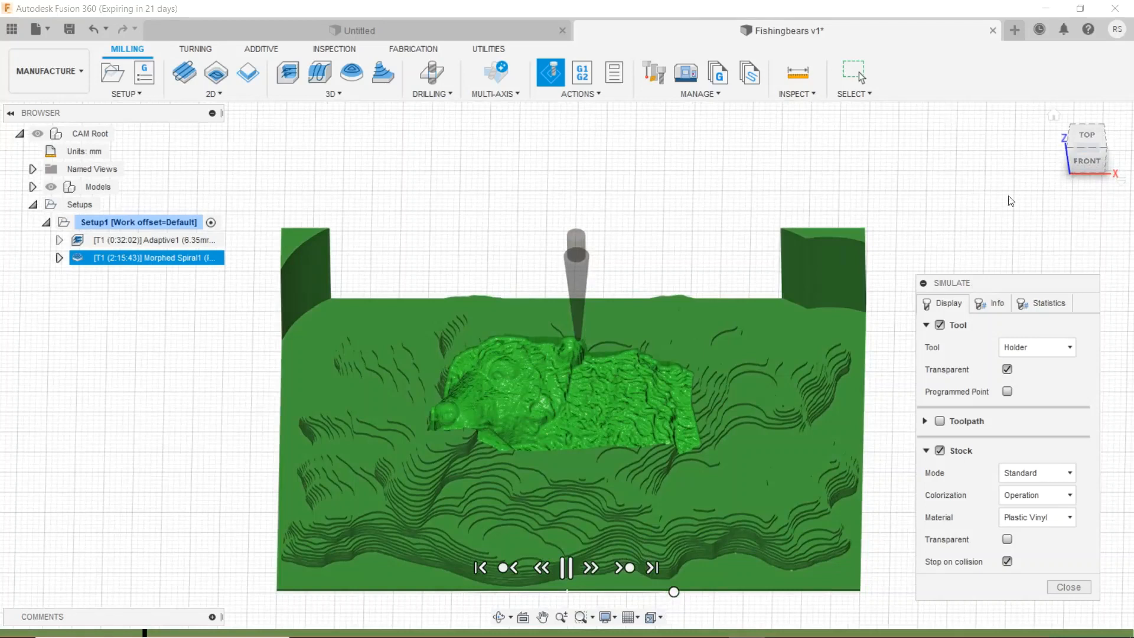
- Show the simulation's position, operation and collision information, and pause the playback
left_click_drag(1013, 280, 991, 107)
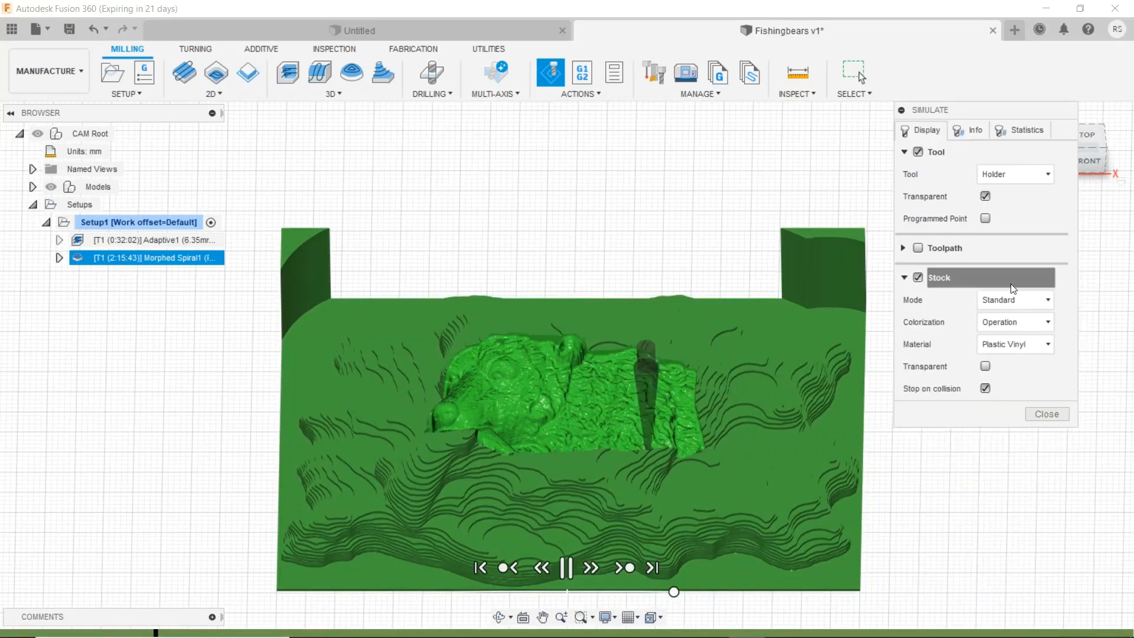
left_click(972, 133)
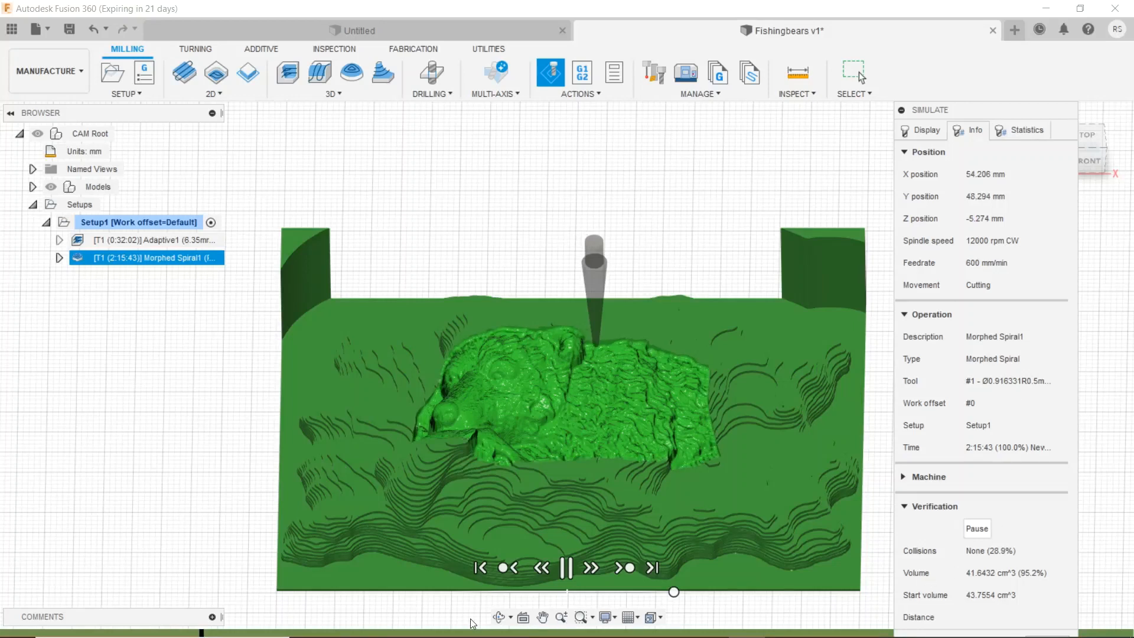
left_click(570, 566)
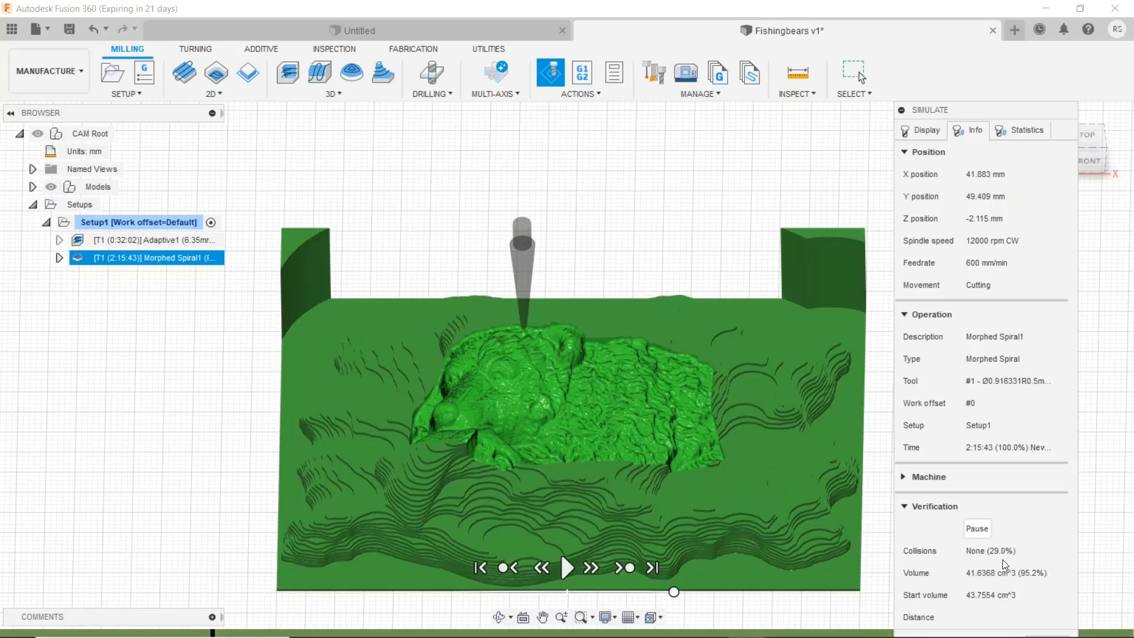
- Examine the finished Morphed Spiral stock at an angle, then close the simulation and return to the home view
left_click_drag(990, 111, 968, 5)
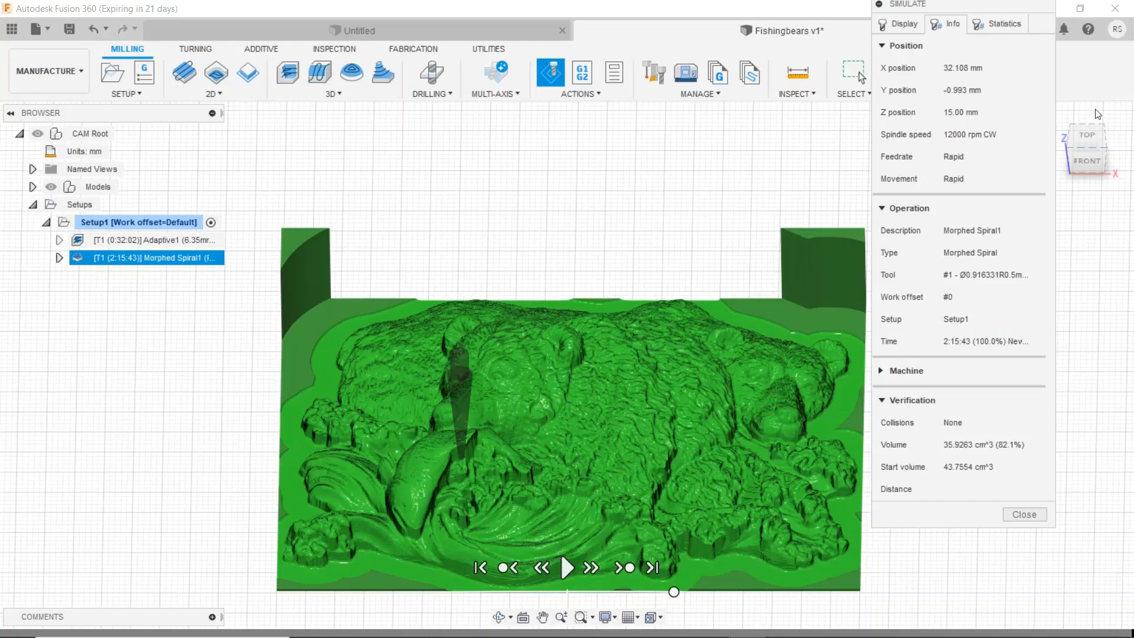
mouse_move(1083, 136)
left_mouse_down()
mouse_move(1046, 176)
mouse_move(1043, 163)
mouse_move(1056, 169)
mouse_move(1077, 151)
mouse_move(1094, 168)
left_mouse_up()
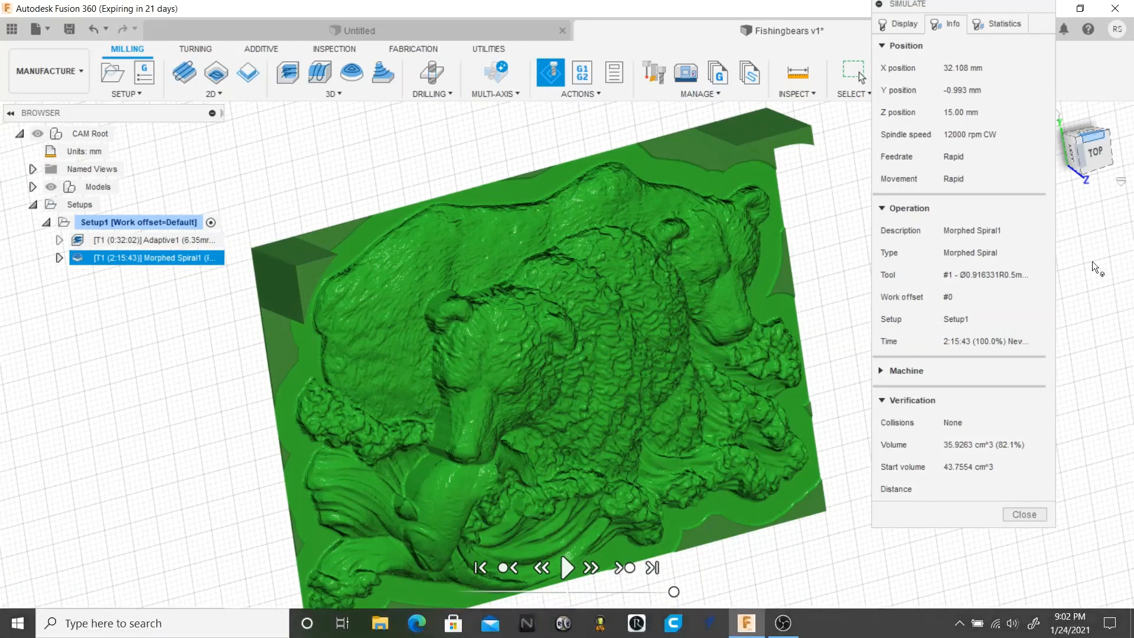
left_click(1024, 514)
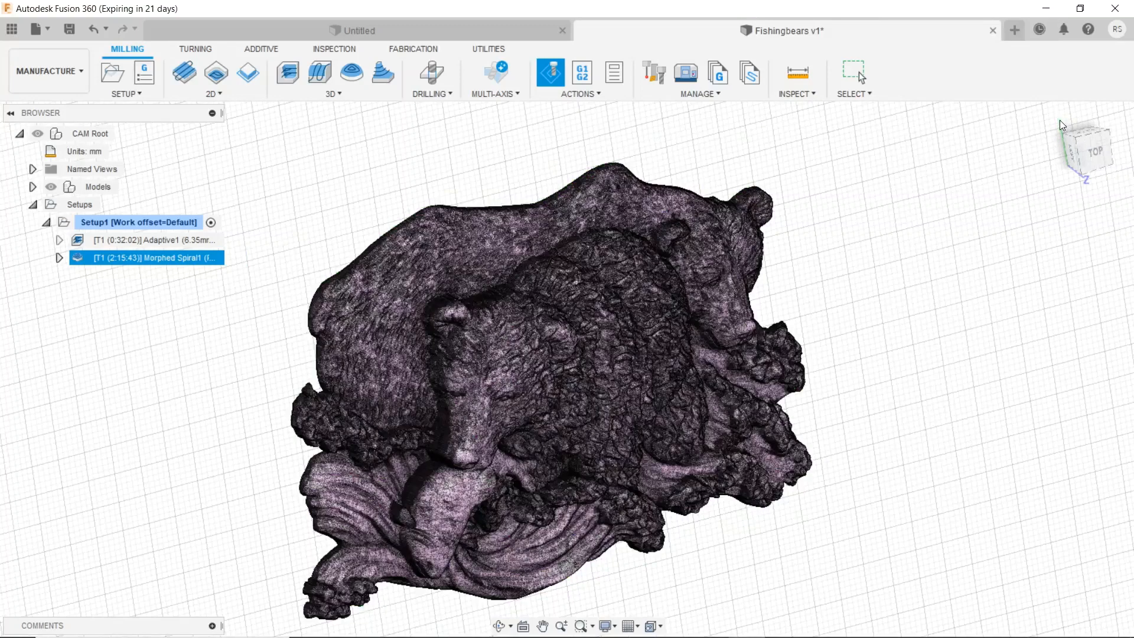
left_click(1054, 115)
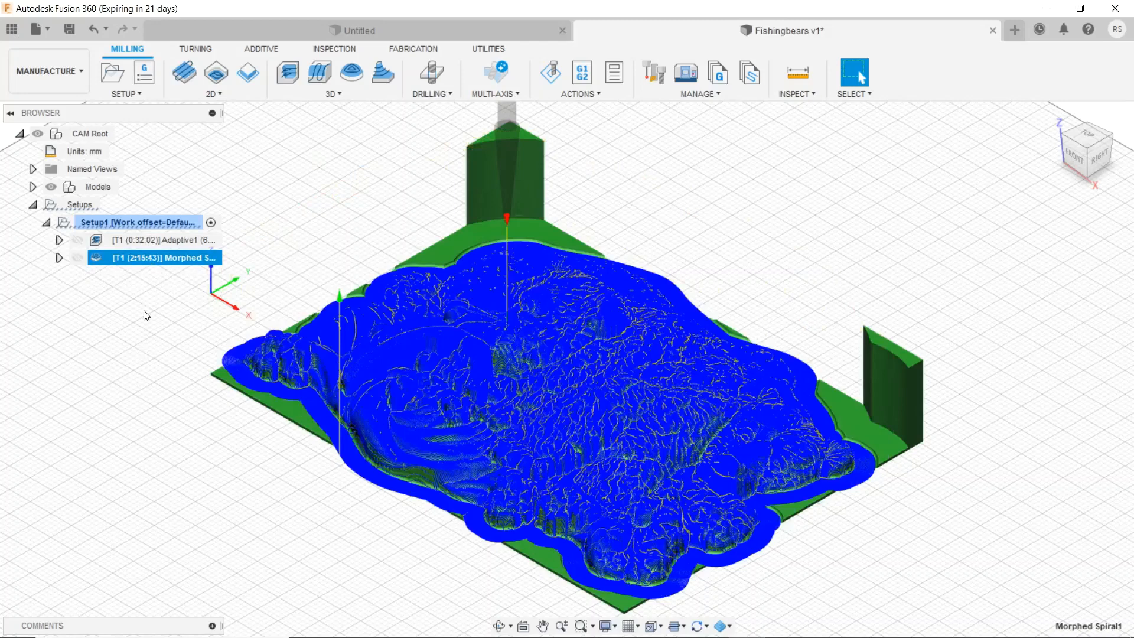
left_click(145, 343)
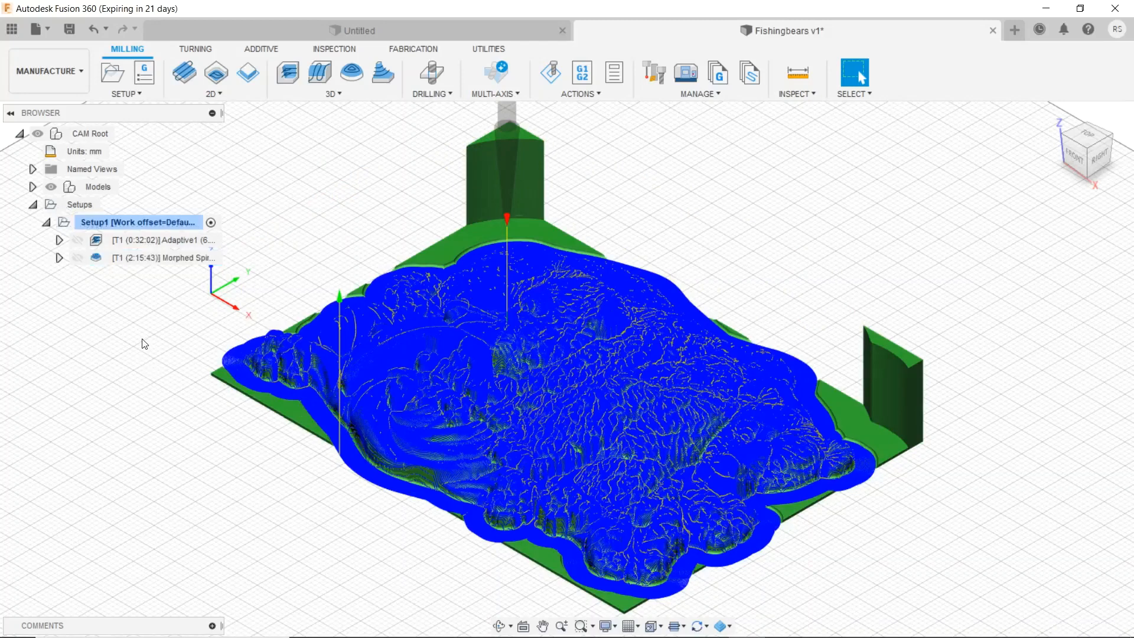
- Post-process the Adaptive1 roughing toolpath with the Generic Snapmaker (Marlin) post and save it as SmallBears_6mmFEM.cnc in the Fusion 360 folder
left_click(157, 238)
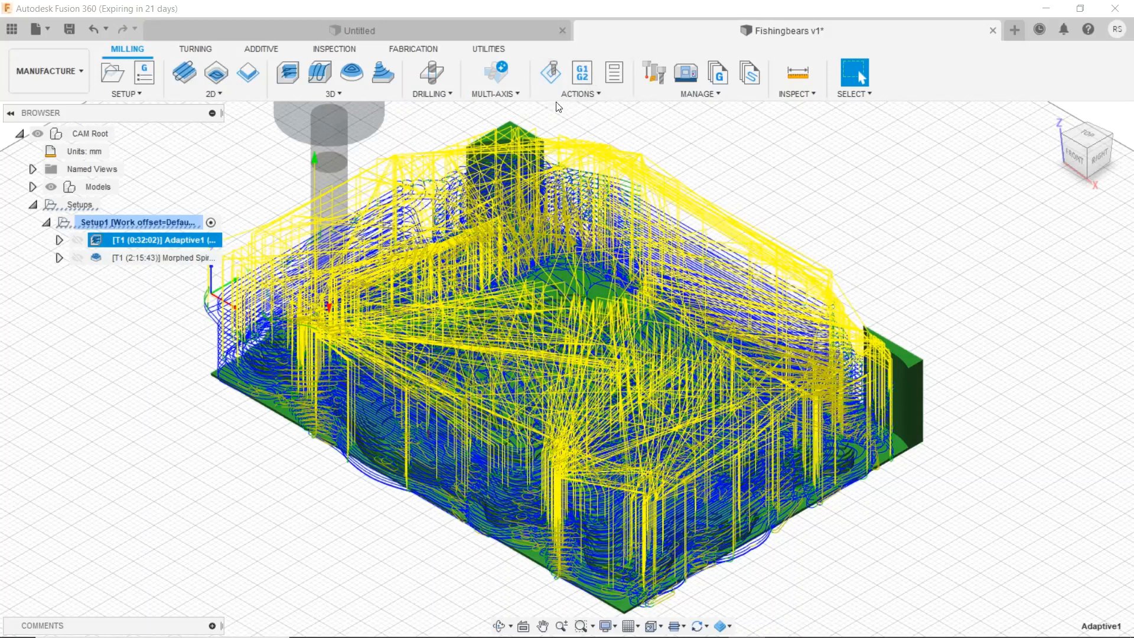
left_click(584, 74)
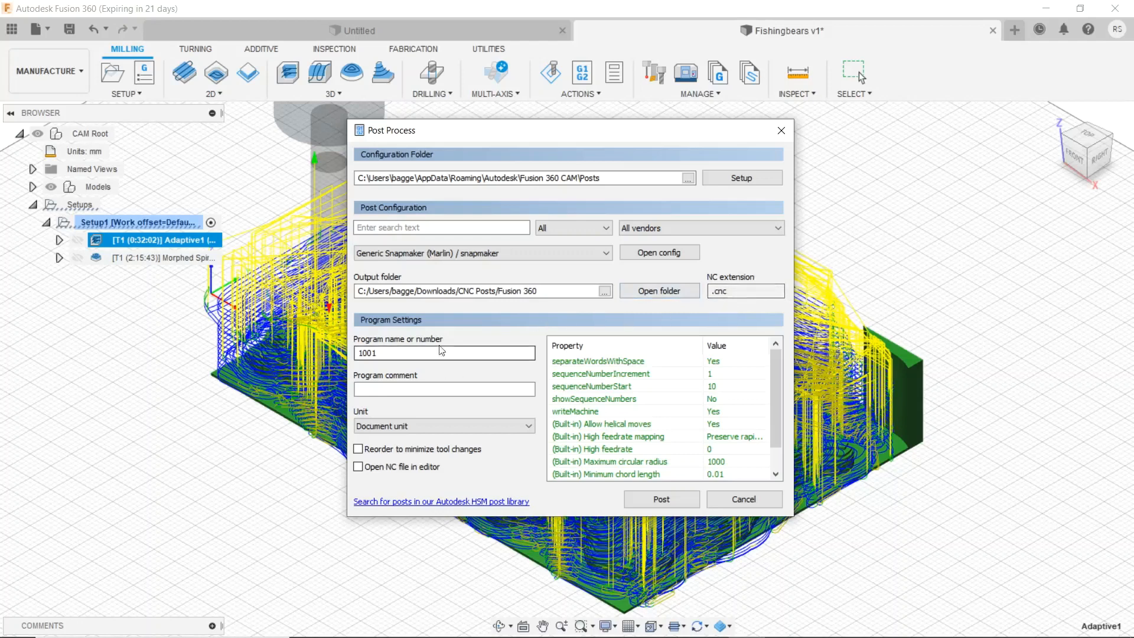
double_click(387, 350)
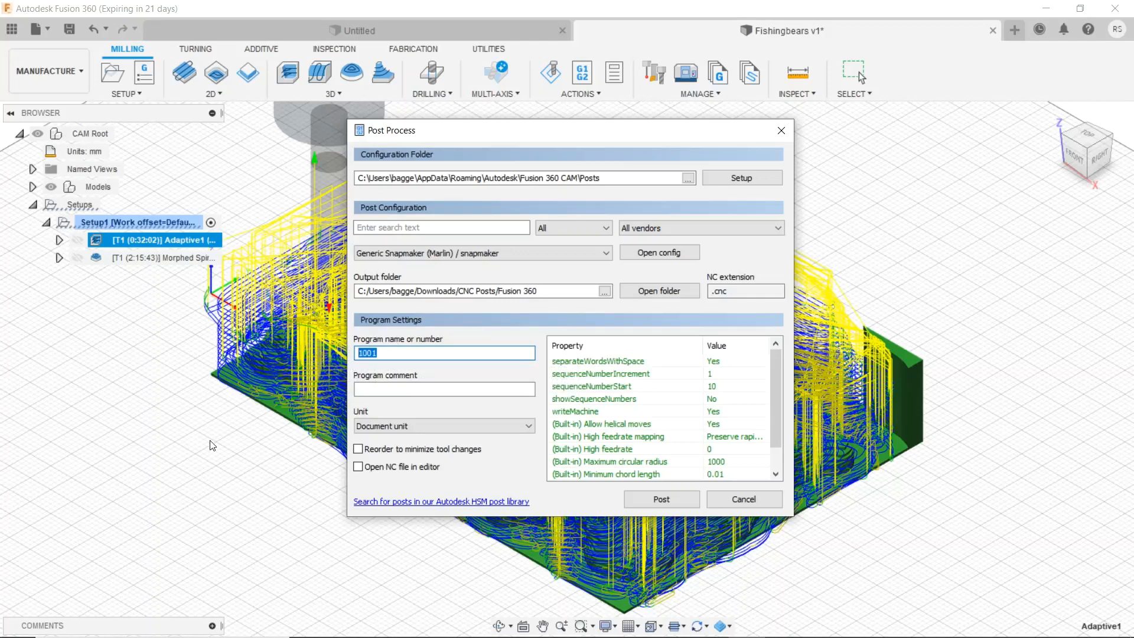
type("SmallBears_6mmFEM")
left_click(662, 498)
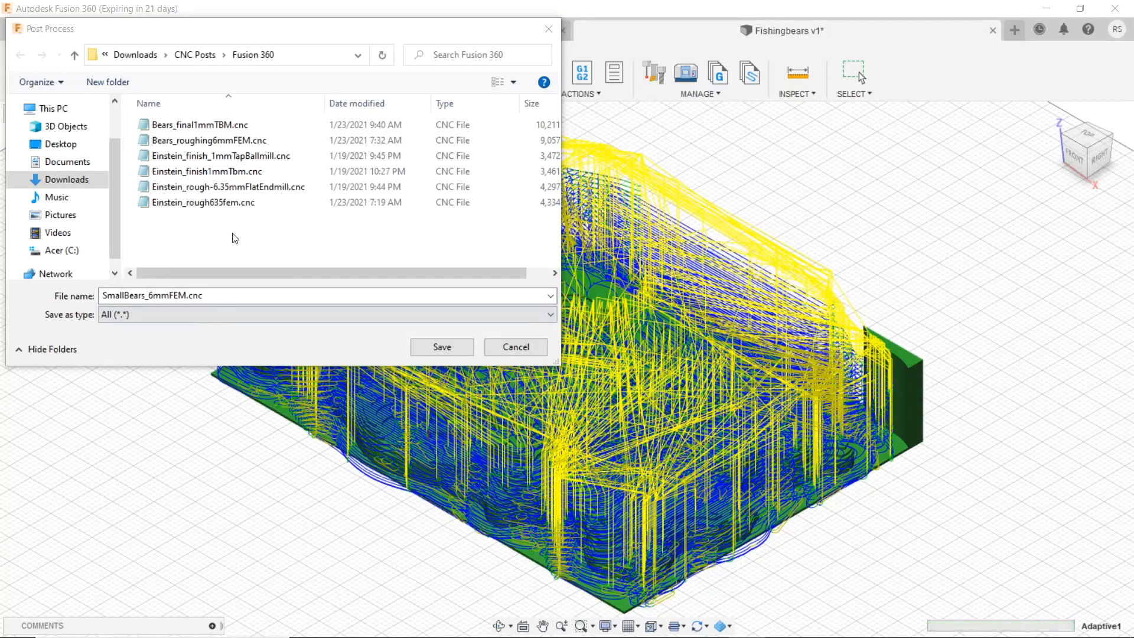
left_click(442, 347)
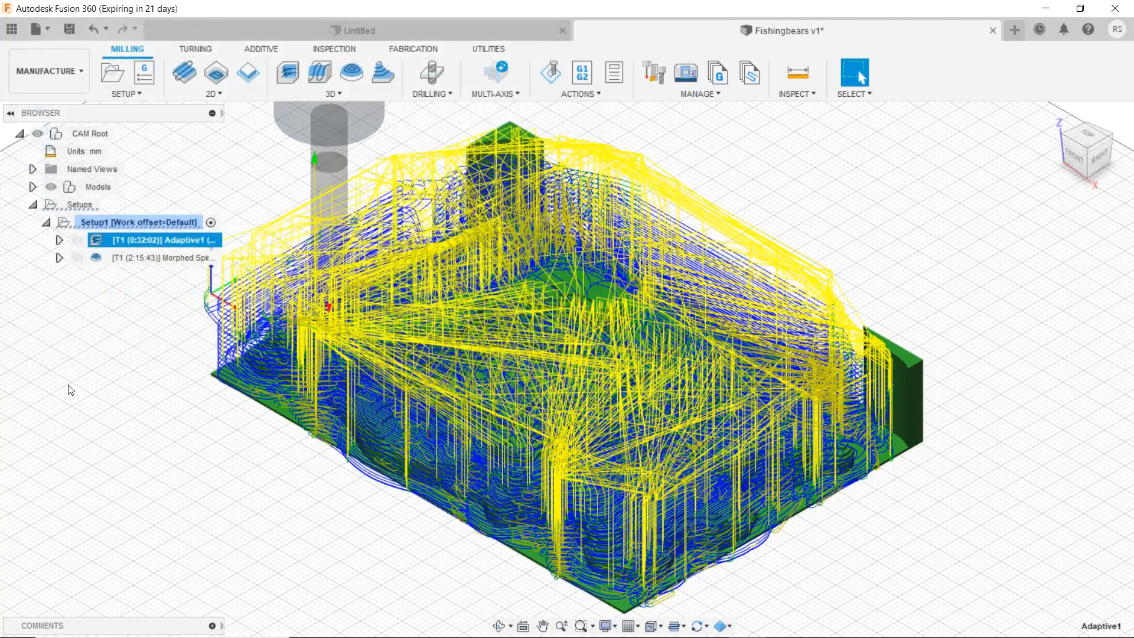
- Post-process the Morphed Spiral finishing toolpath with the Generic Snapmaker (Marlin) post and save it as SmallBears_final1mmTBM.cnc in the Fusion 360 folder
left_click(157, 260)
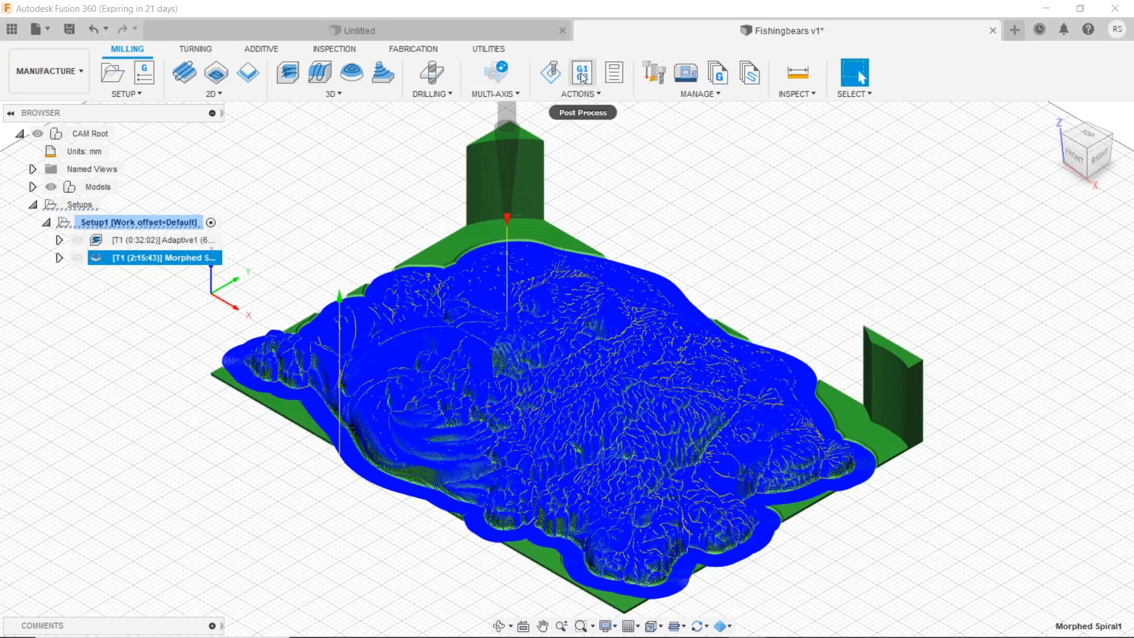
left_click(585, 75)
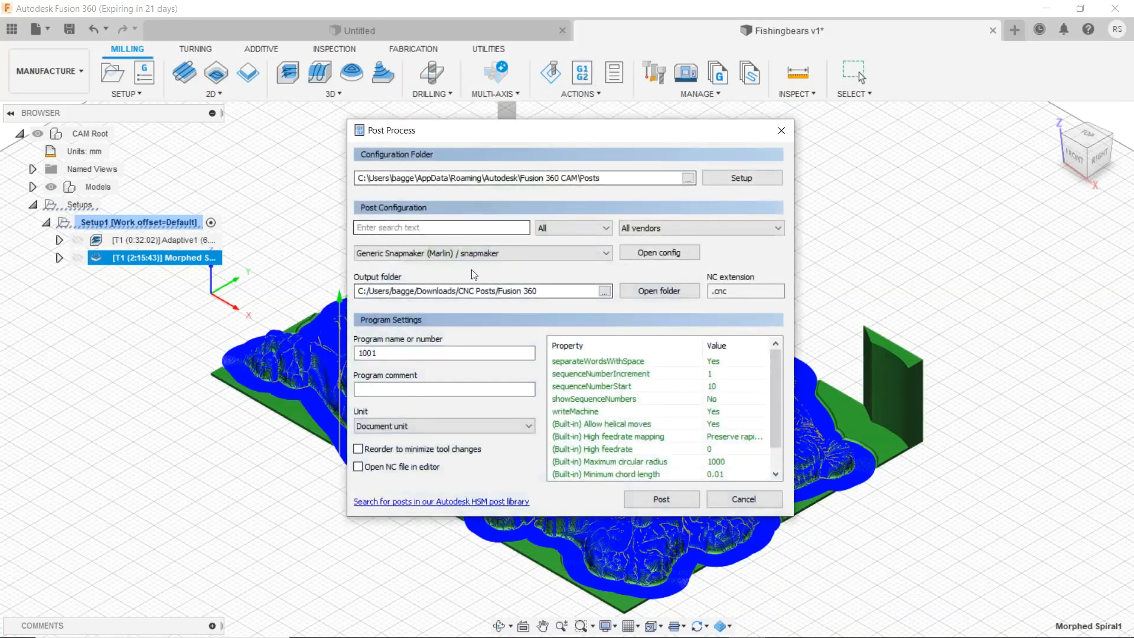
left_click(380, 353)
key("BackSpace")
key("BackSpace")
key("BackSpace")
key("BackSpace")
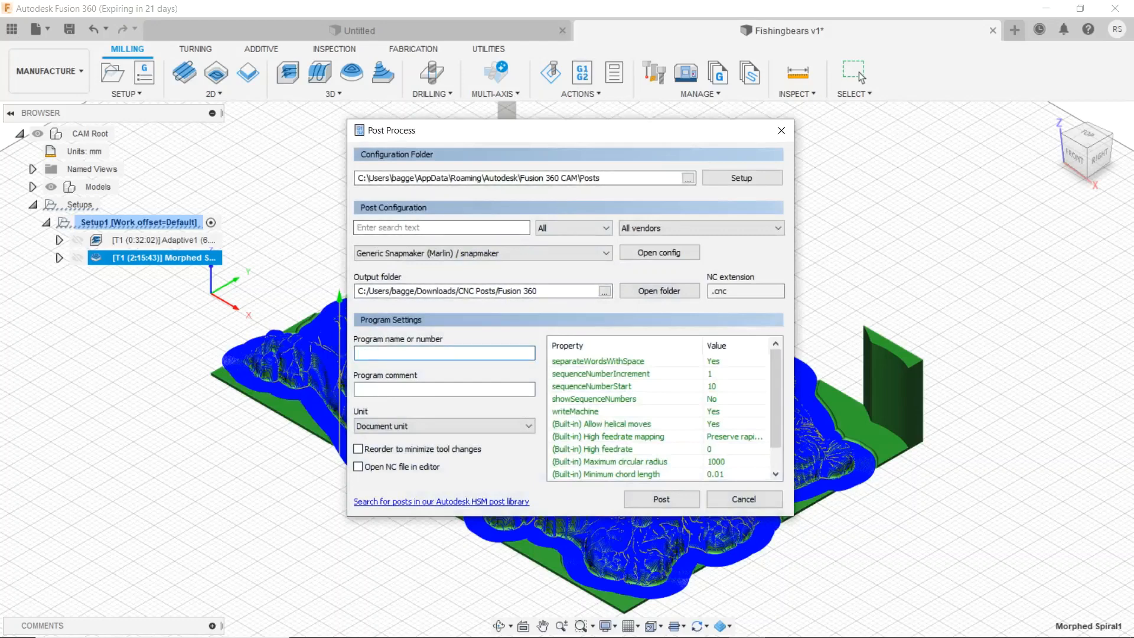
key("ctrl+z")
type("SmallBears_final1mmTBM")
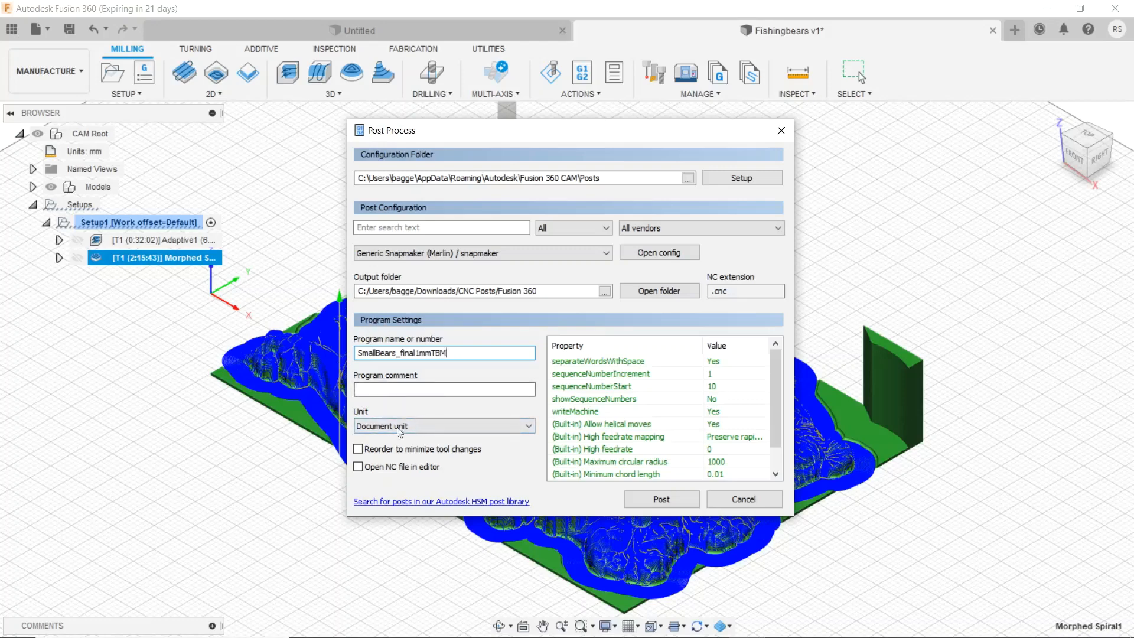
left_click(654, 502)
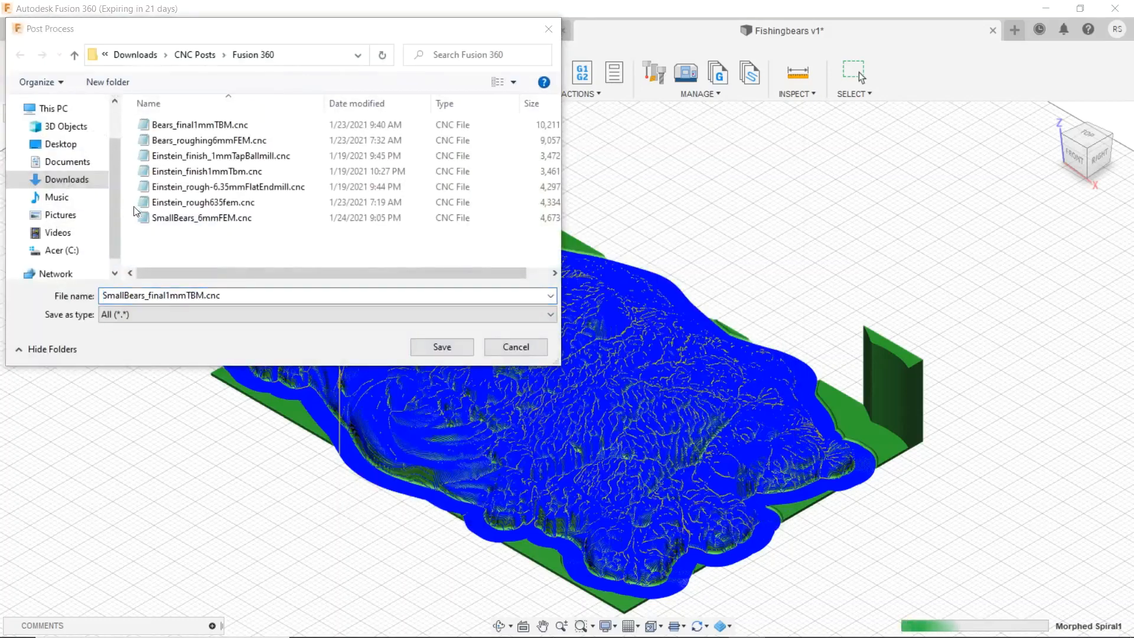
left_click(450, 349)
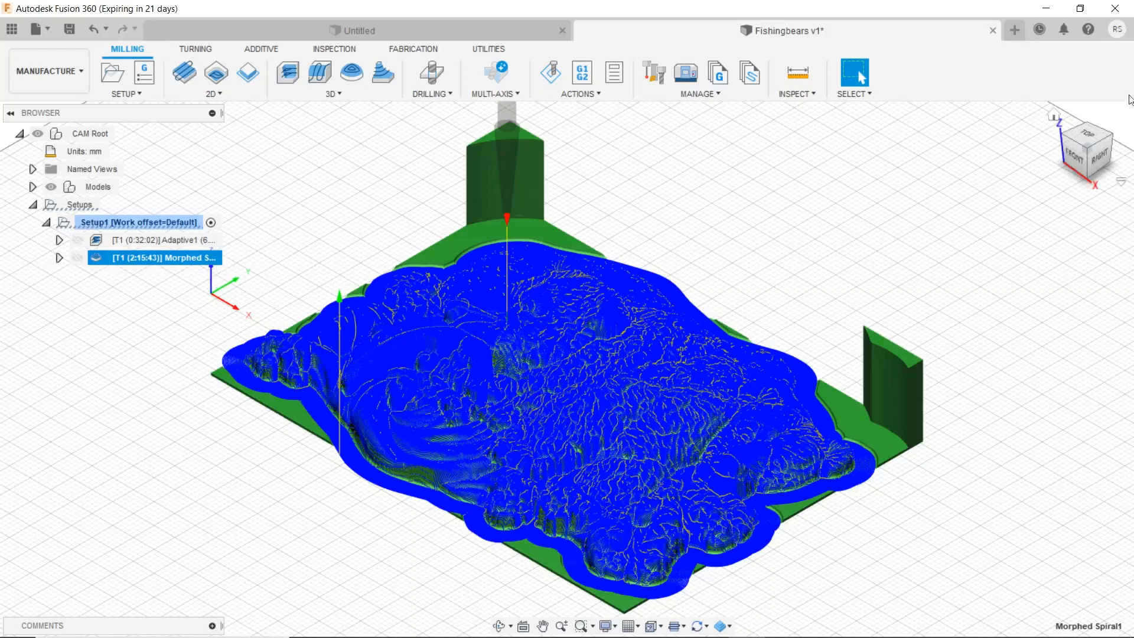
left_click(1116, 8)
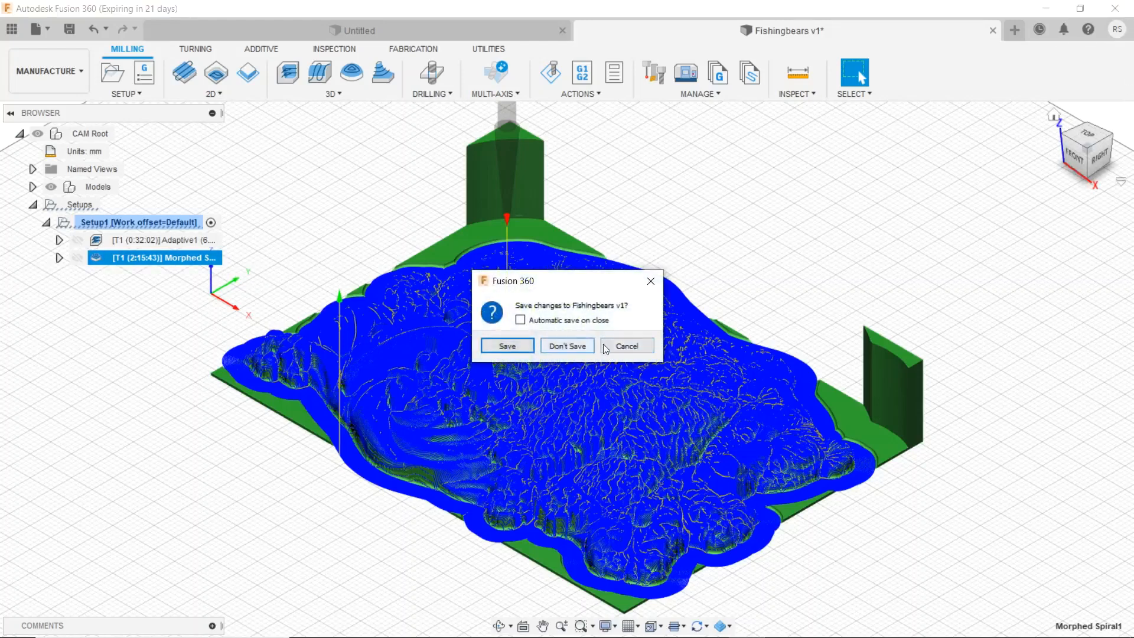
left_click(630, 346)
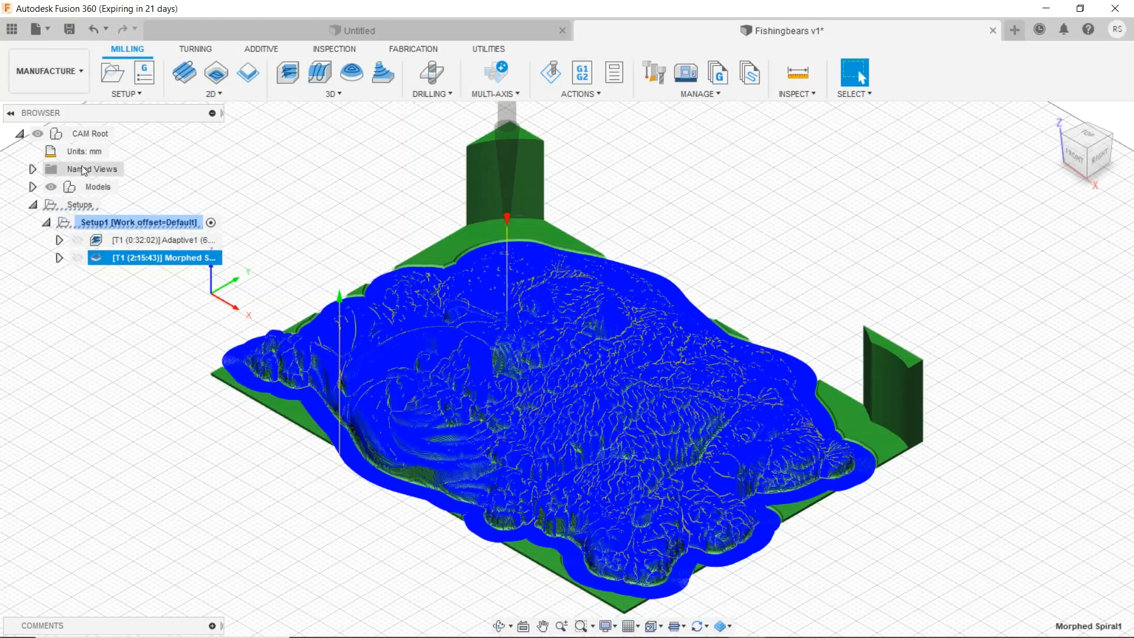
- View the bears mesh in the Design workspace and return to the Manufacture workspace
left_click(53, 73)
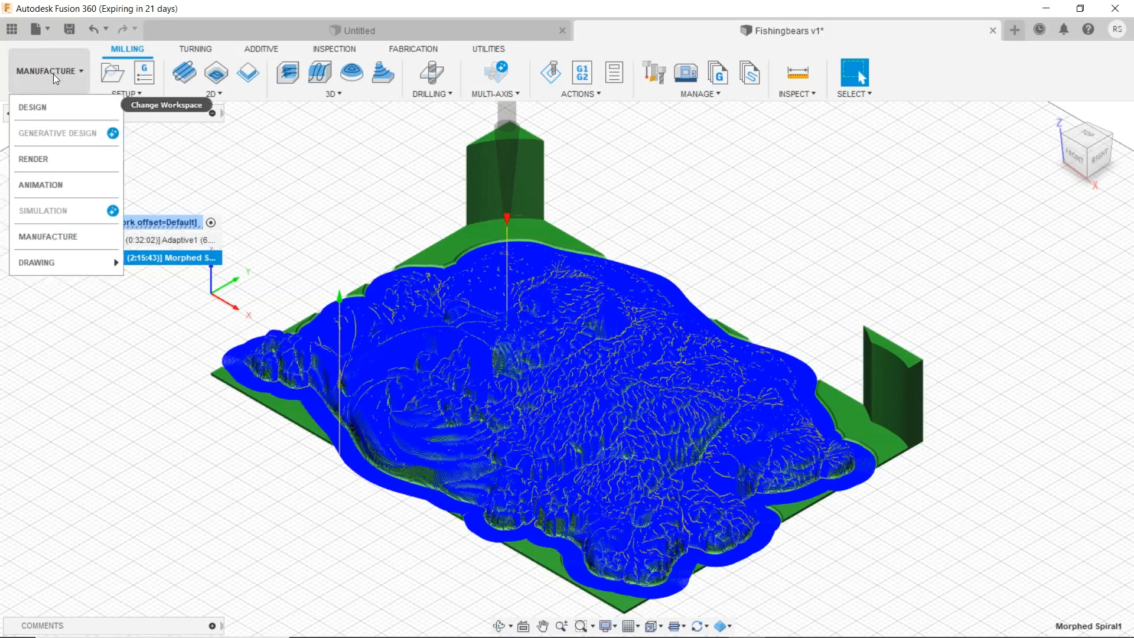
left_click(59, 110)
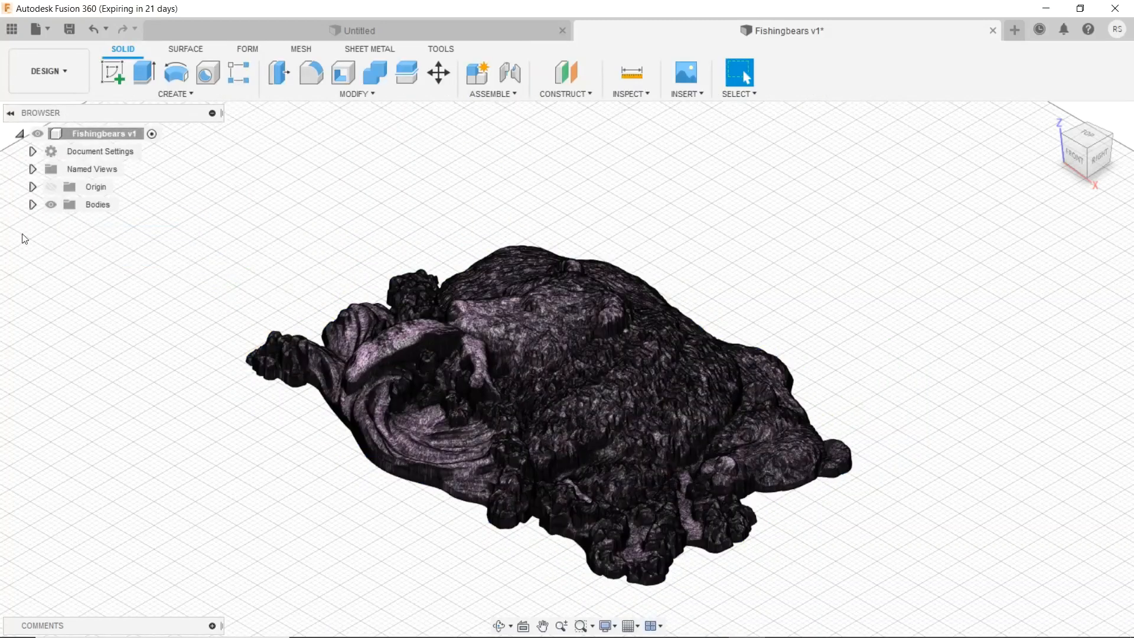
left_click(32, 71)
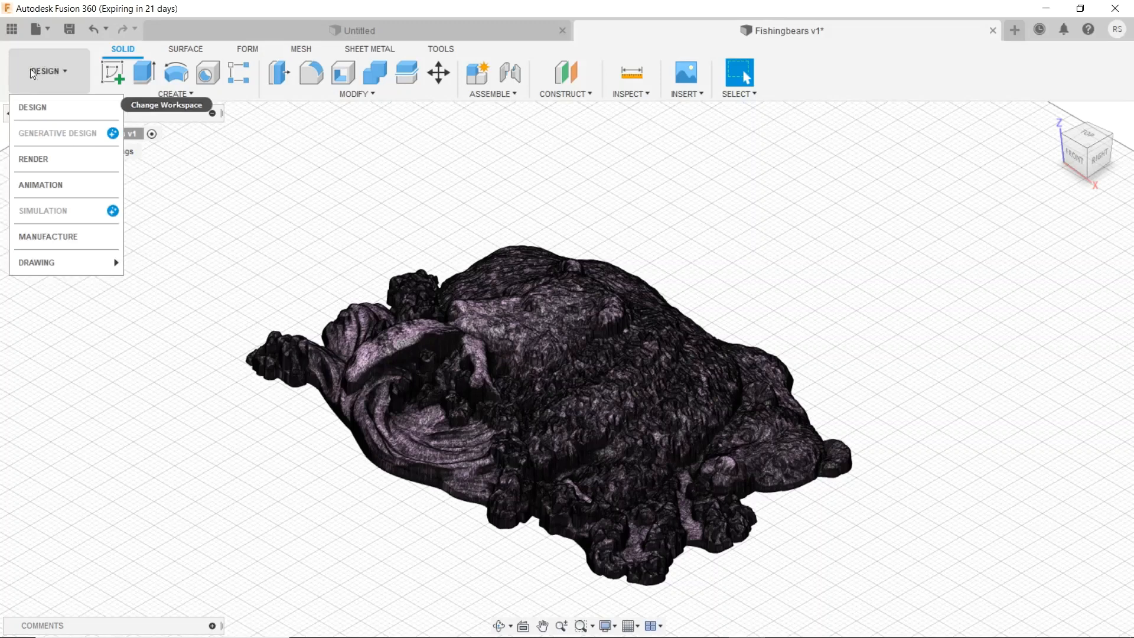
left_click(50, 236)
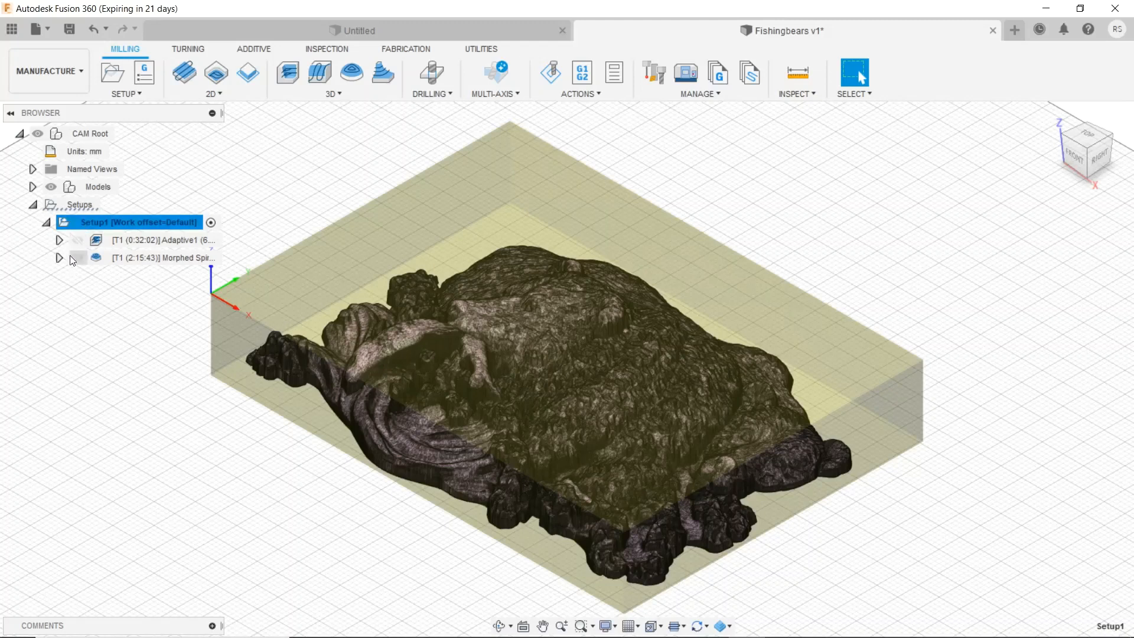
- Regenerate the Adaptive1 roughing and Morphed Spiral1 finishing toolpaths in Setup1
right_click(83, 226)
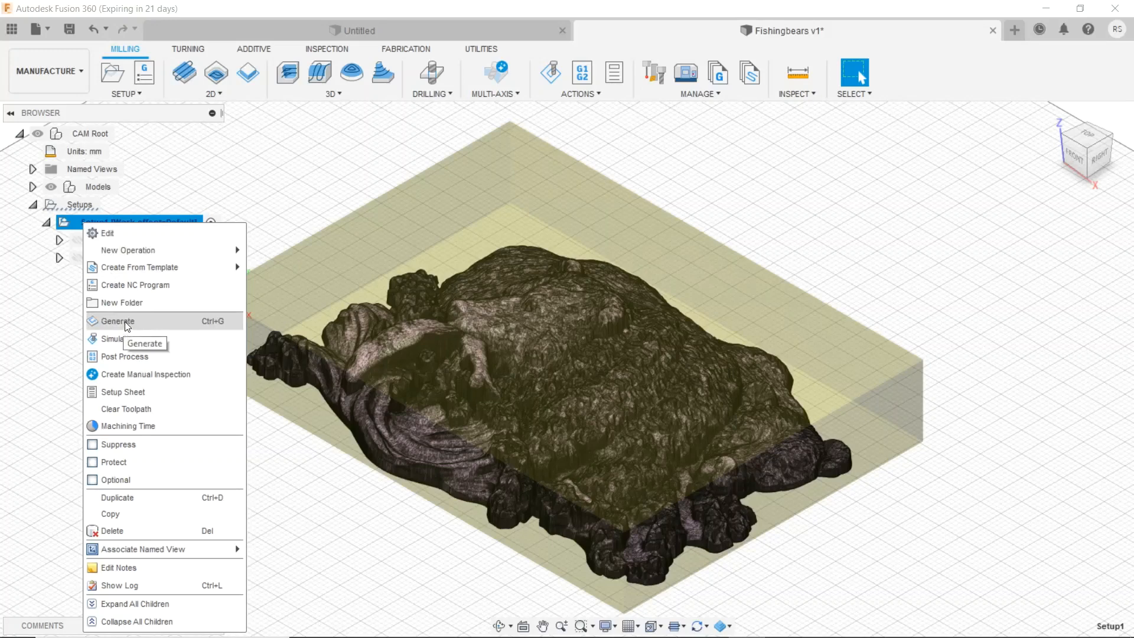
left_click(75, 332)
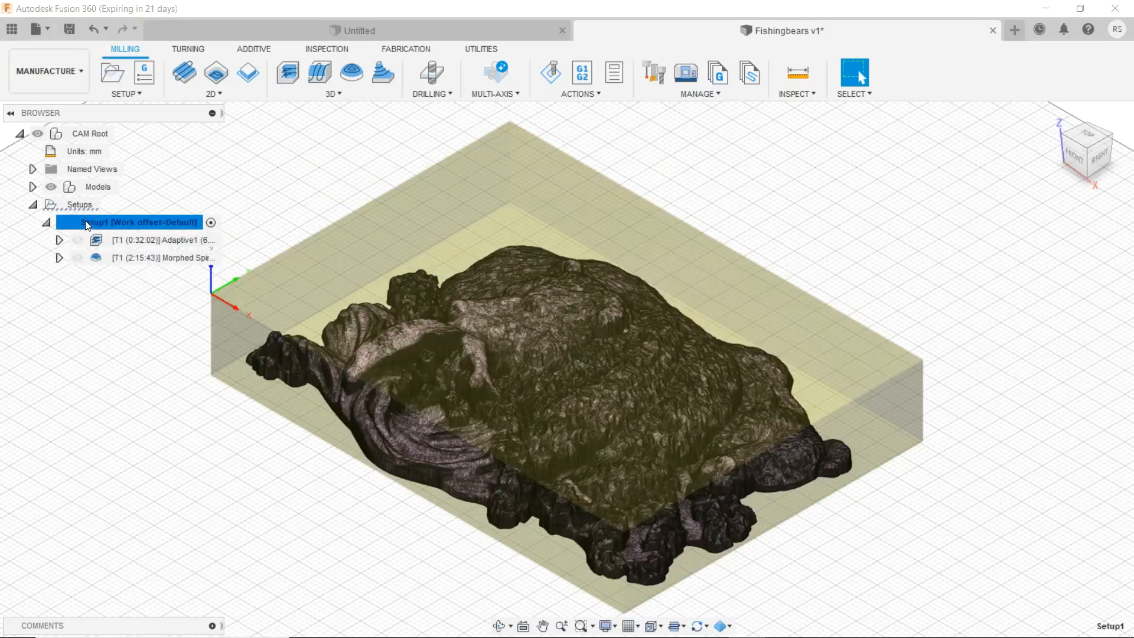
left_click(87, 240)
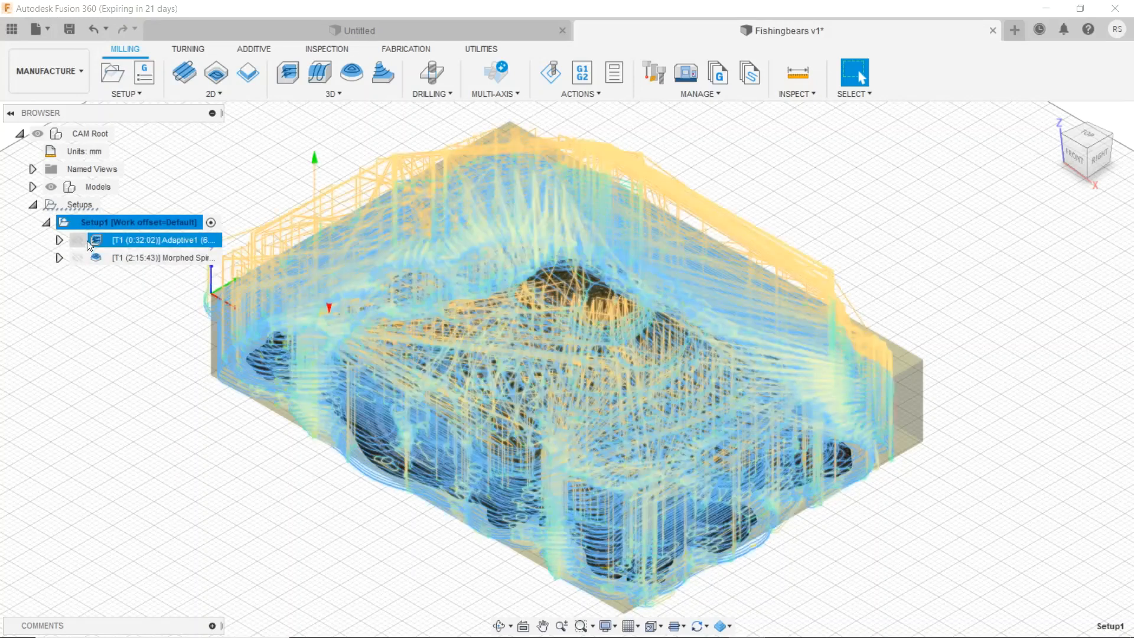
right_click(86, 240)
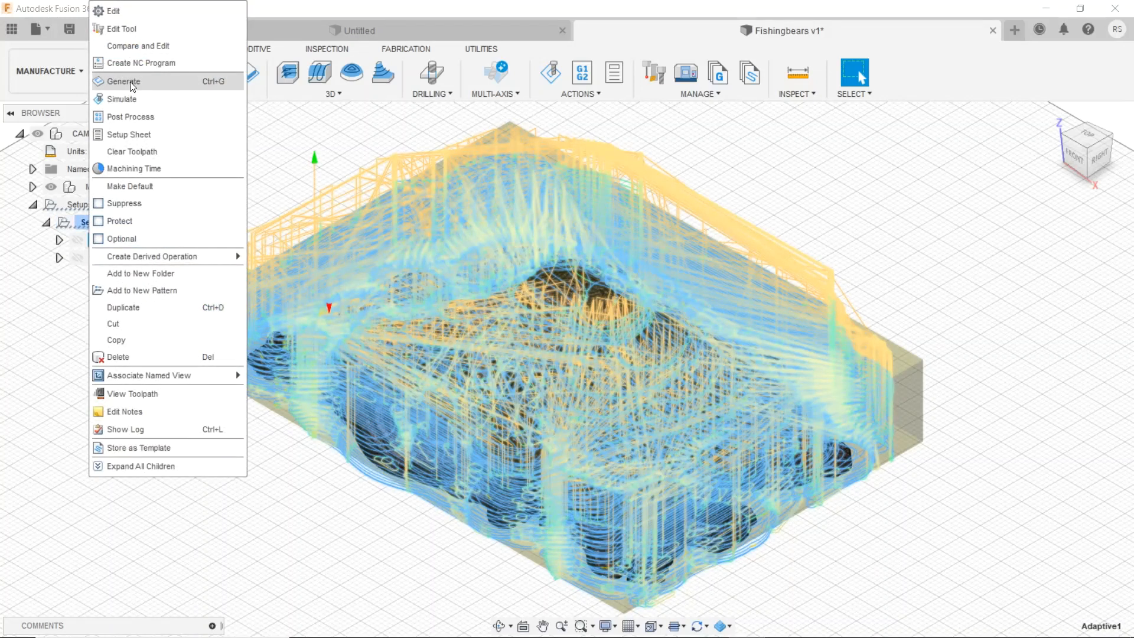
left_click(130, 81)
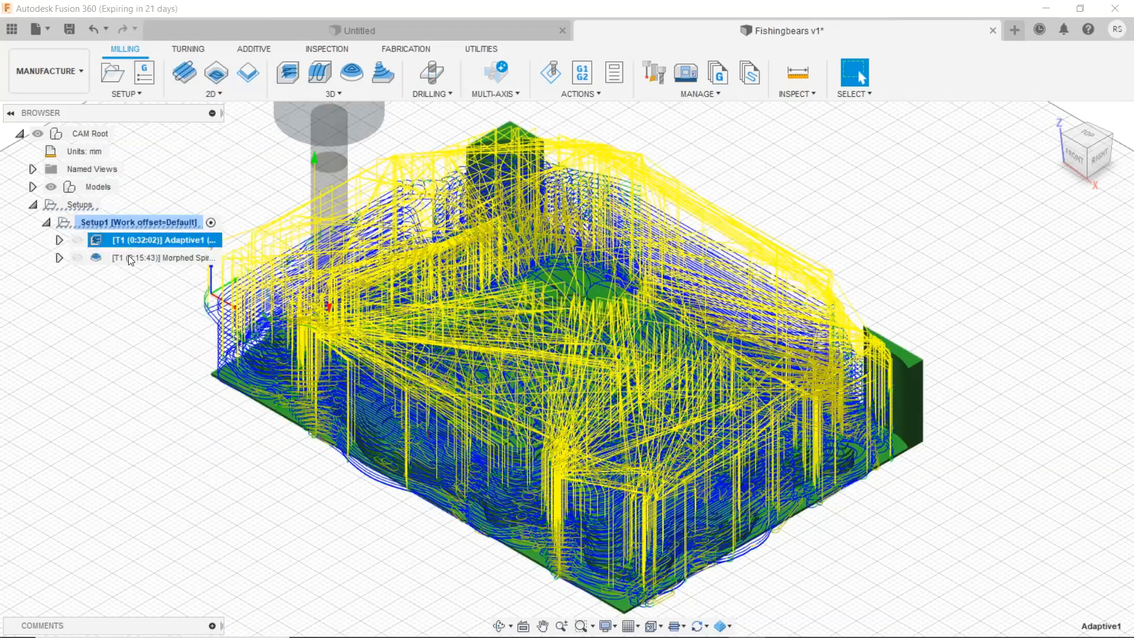
left_click(129, 258)
right_click(129, 258)
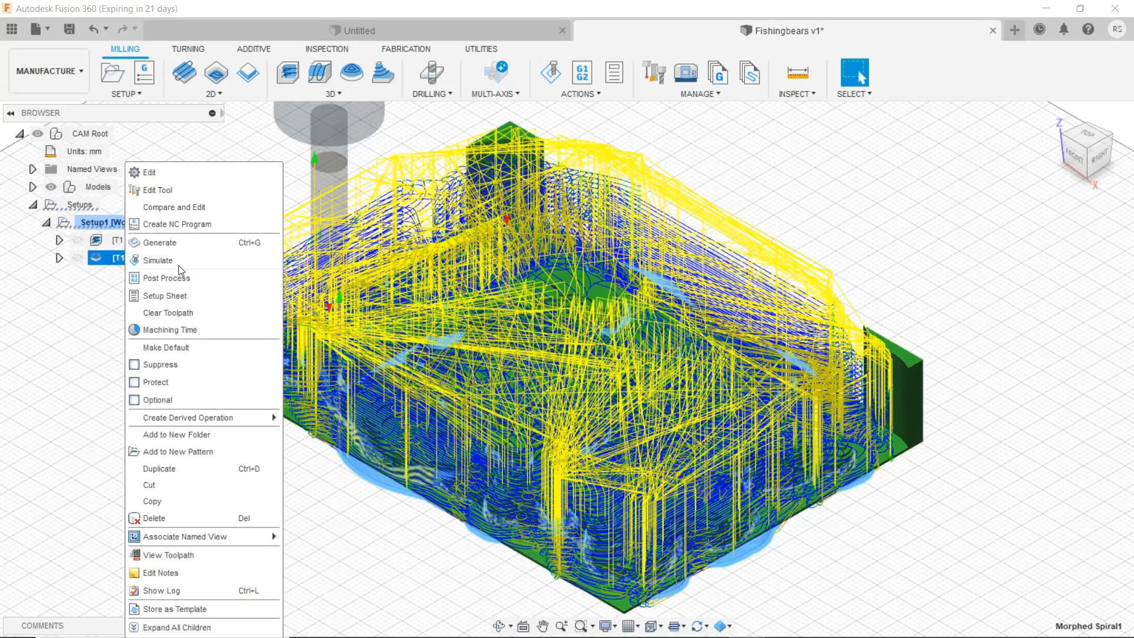
left_click(177, 244)
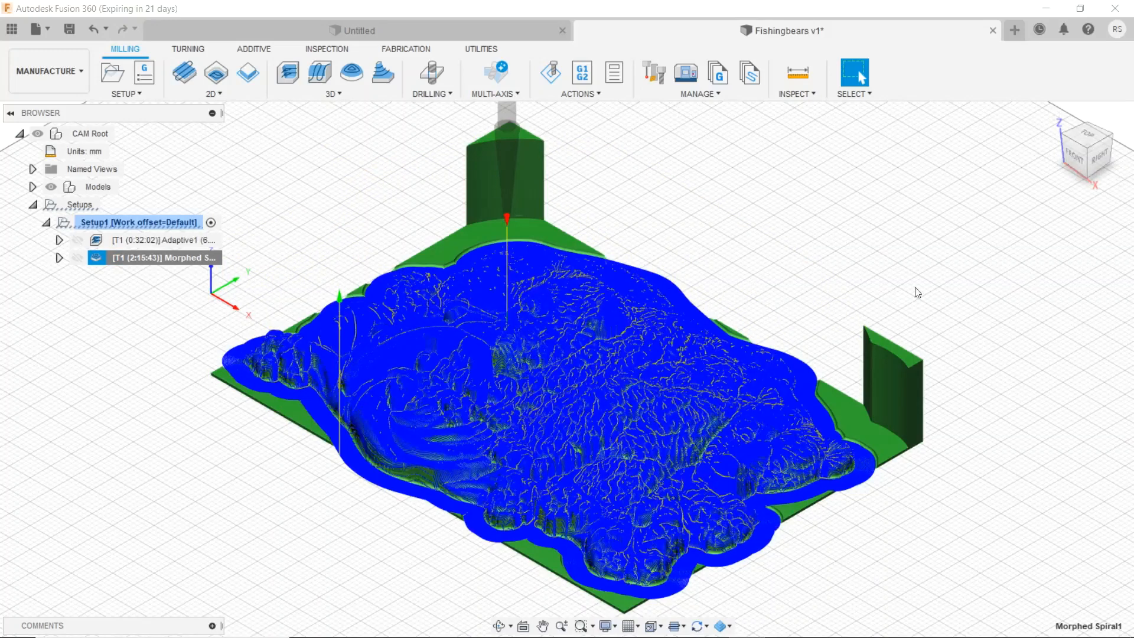
- Open the Adaptive1 operation for editing, review its tool, passes and linking settings, and accept them
left_click(112, 242)
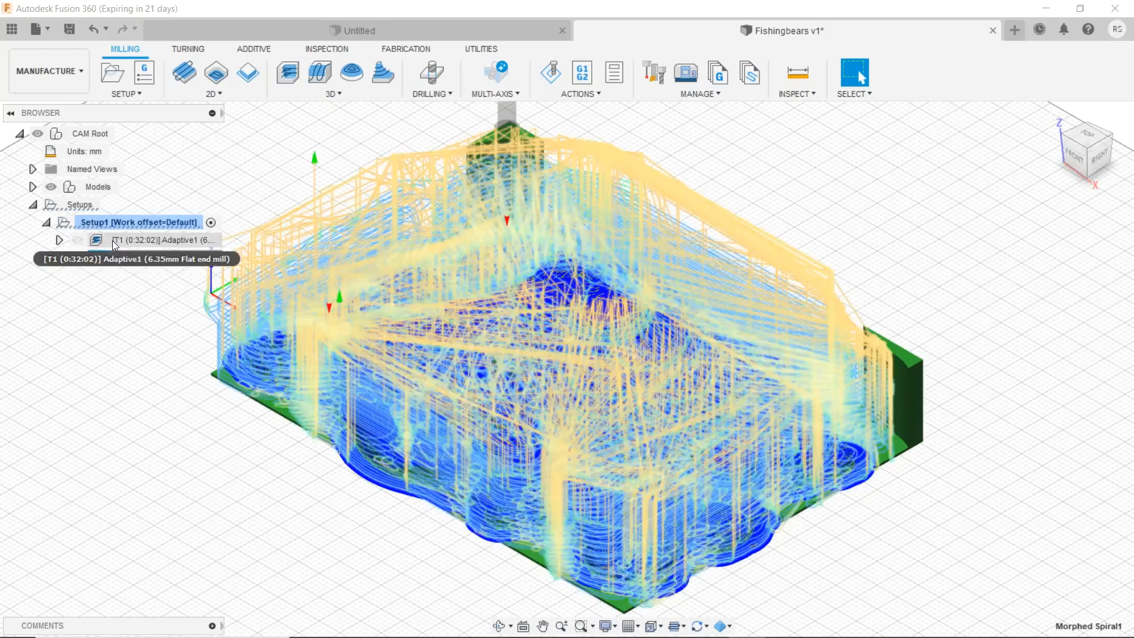
right_click(113, 239)
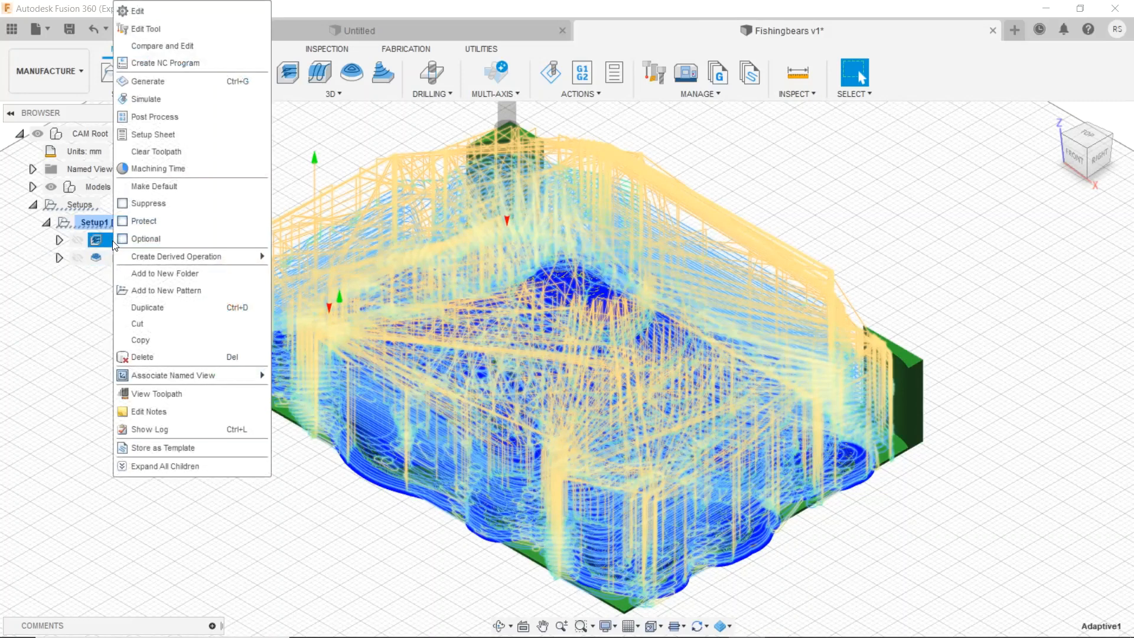
left_click(146, 13)
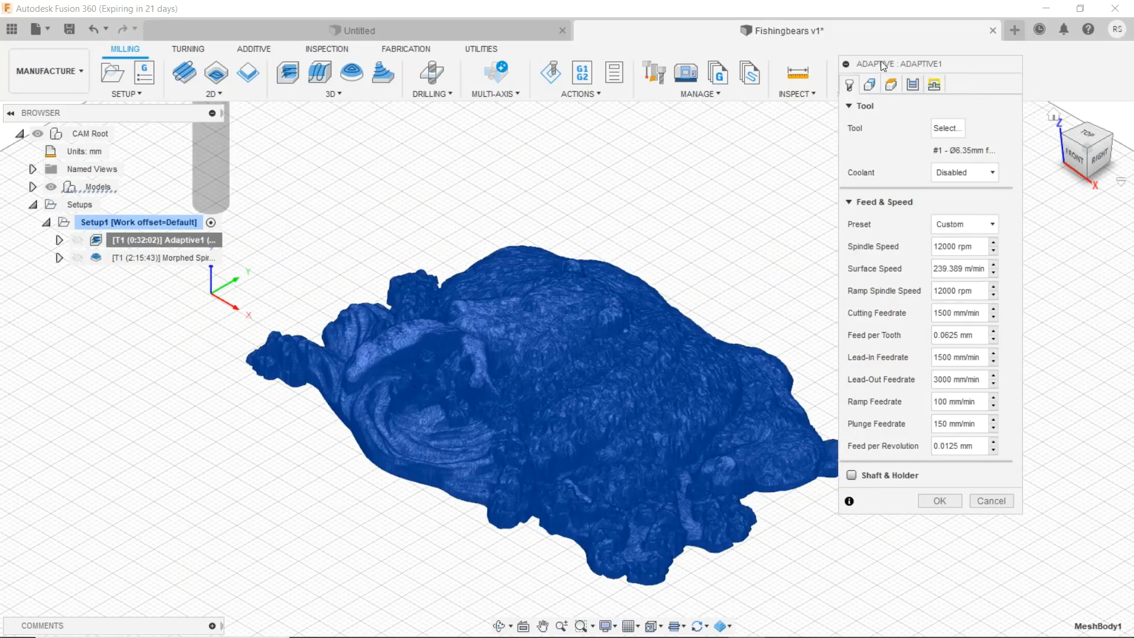
left_click(913, 85)
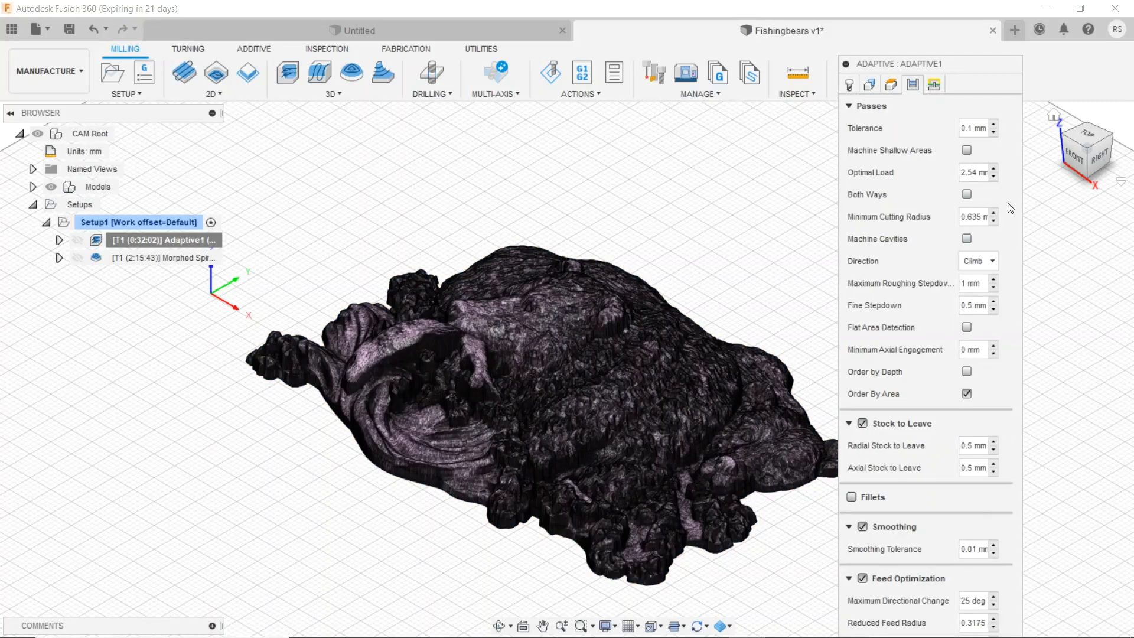
left_click(933, 84)
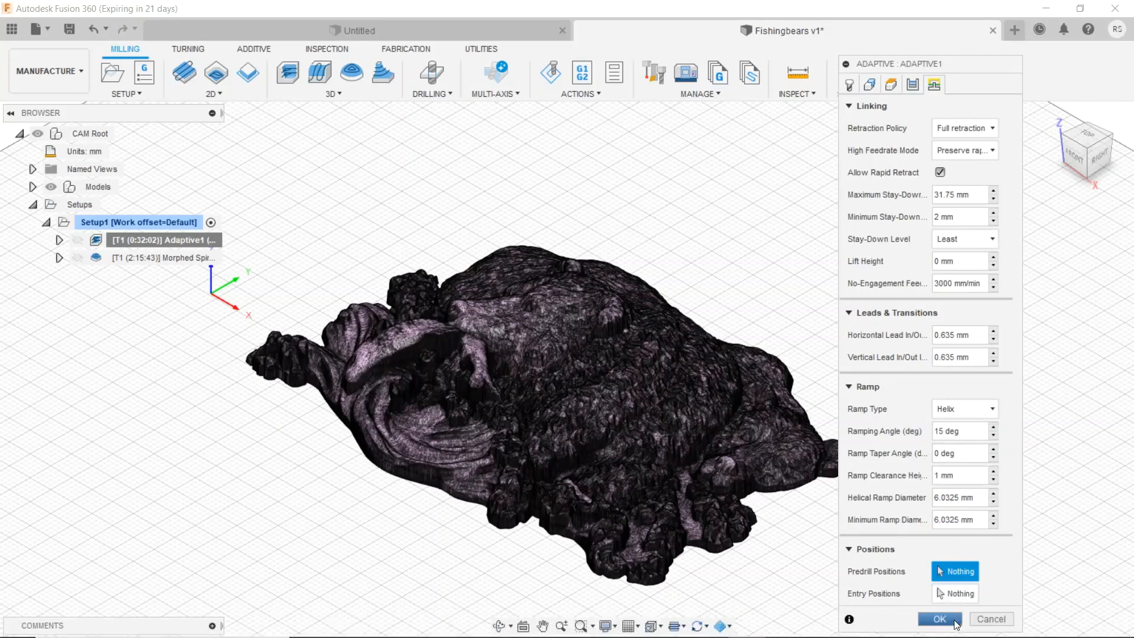
left_click(939, 618)
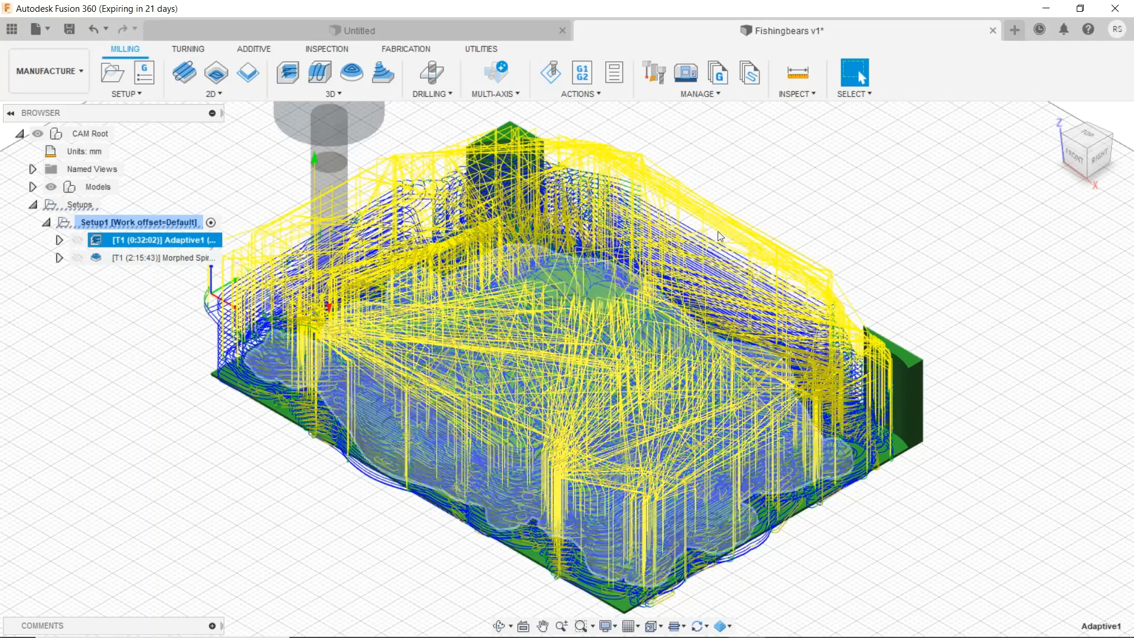
- Save the Fishingbears design with the version description "Final Version"
left_click(69, 29)
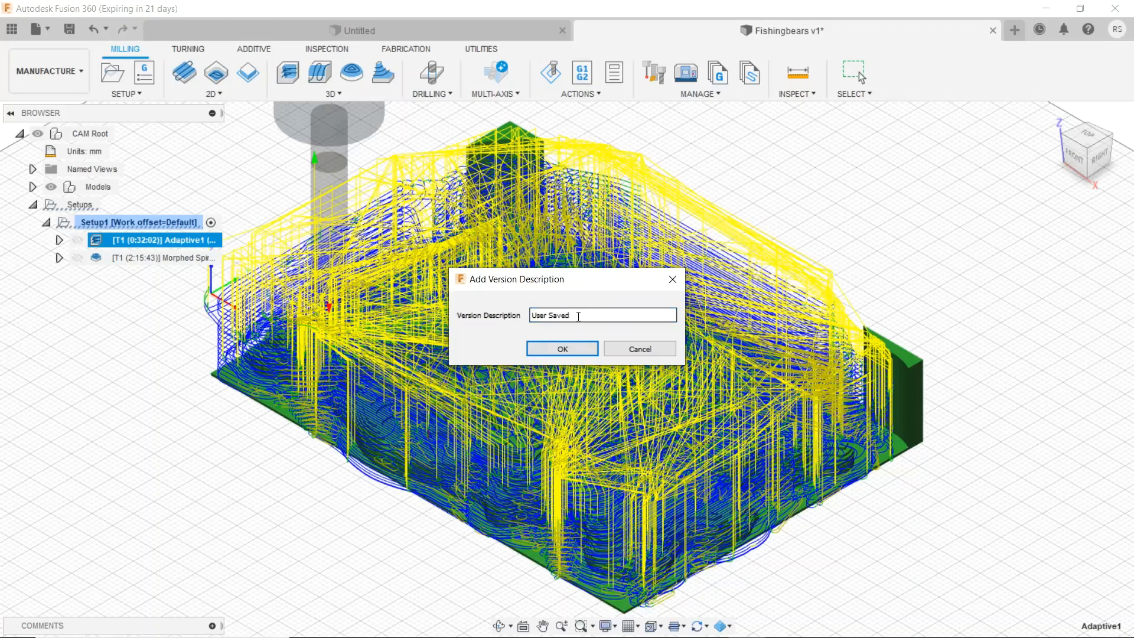
left_click_drag(576, 315, 481, 321)
type("Final")
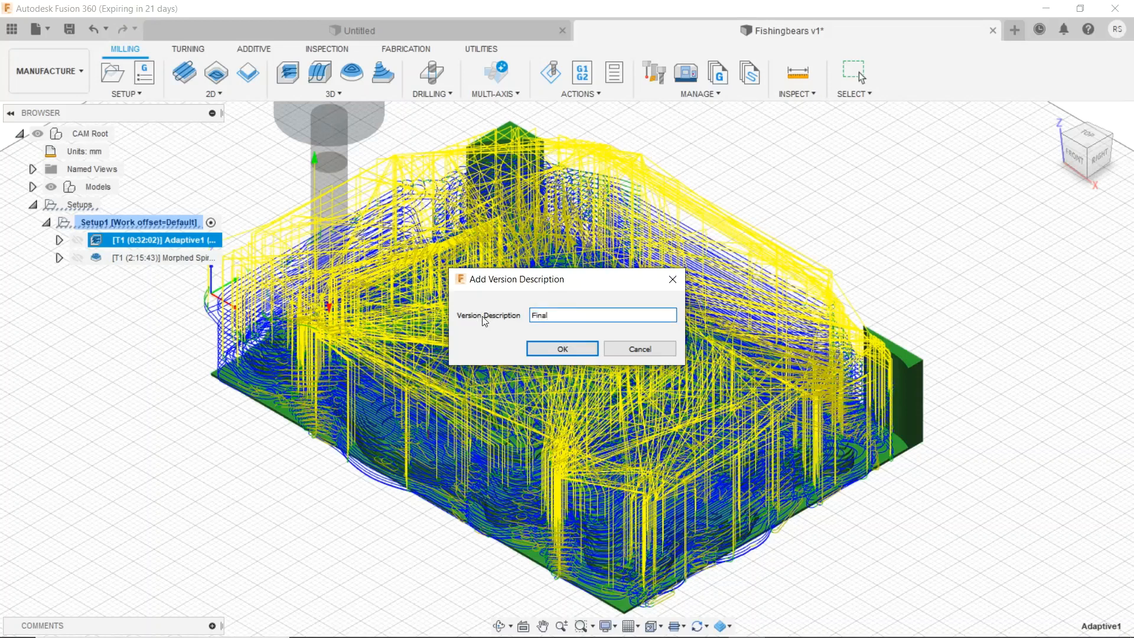
type(" Version")
left_click(563, 350)
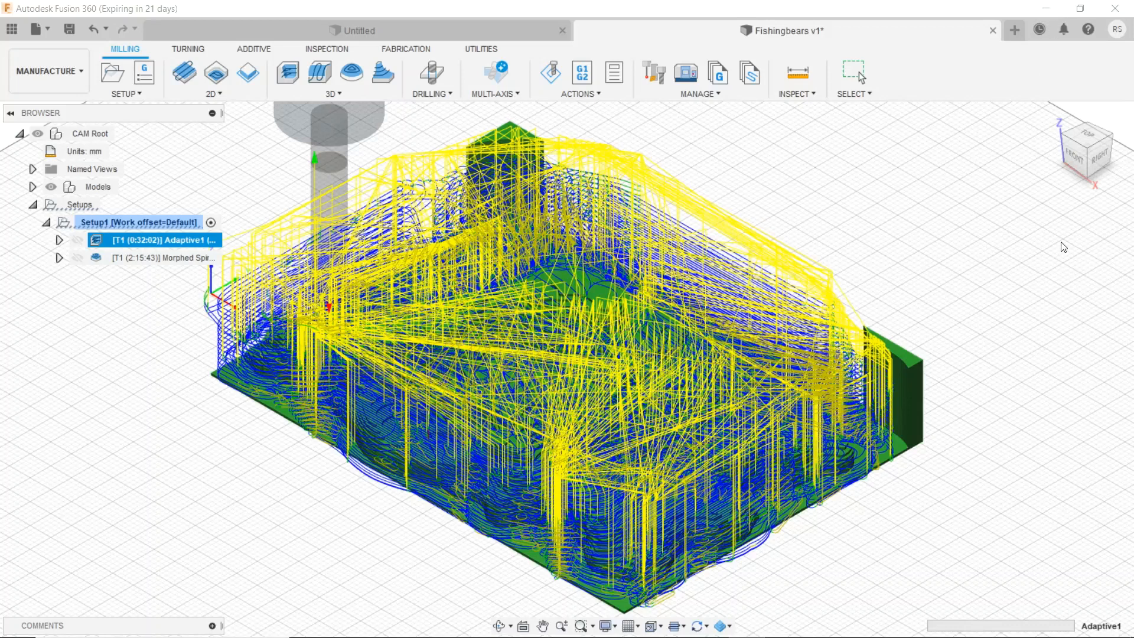
- Switch to Snapmaker Luban and bring up its machine control workspace
left_click(1046, 13)
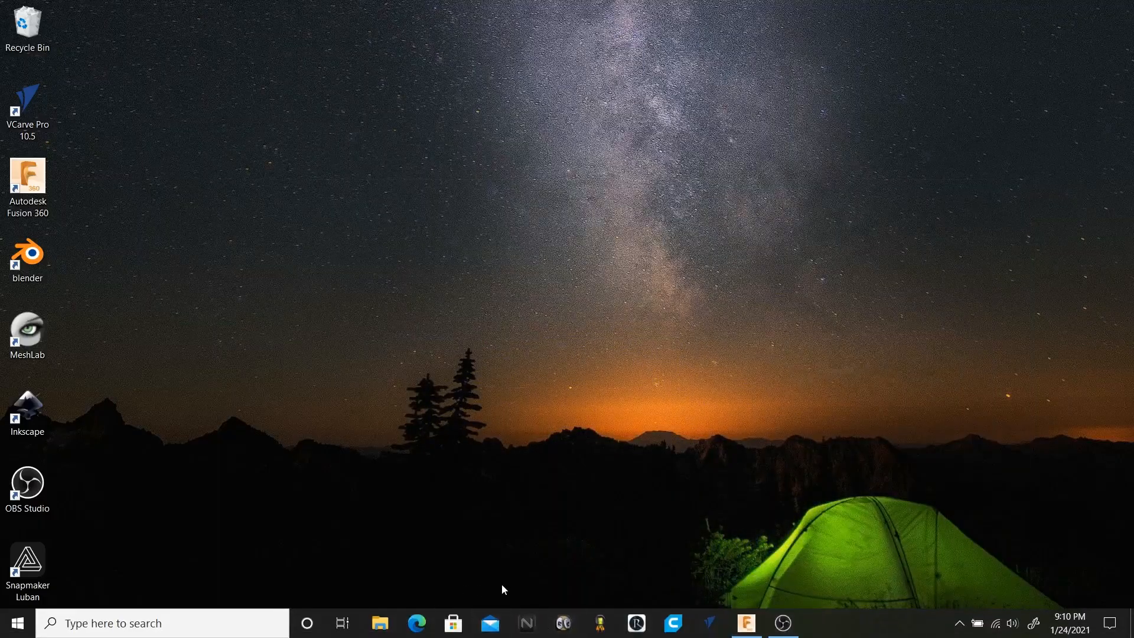
double_click(28, 572)
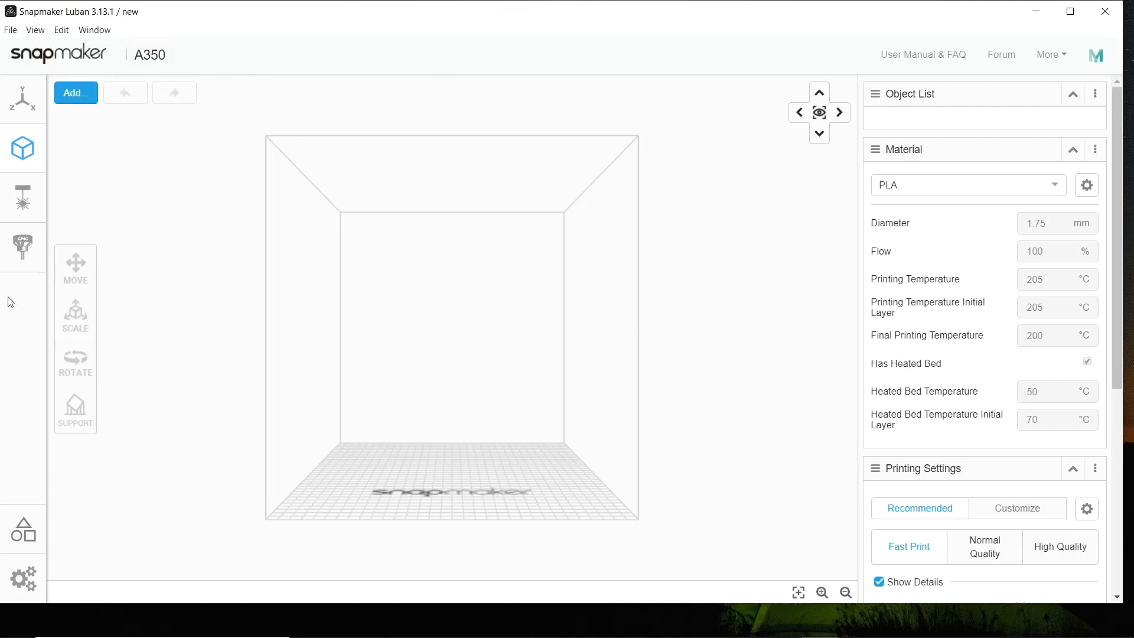
left_click(22, 247)
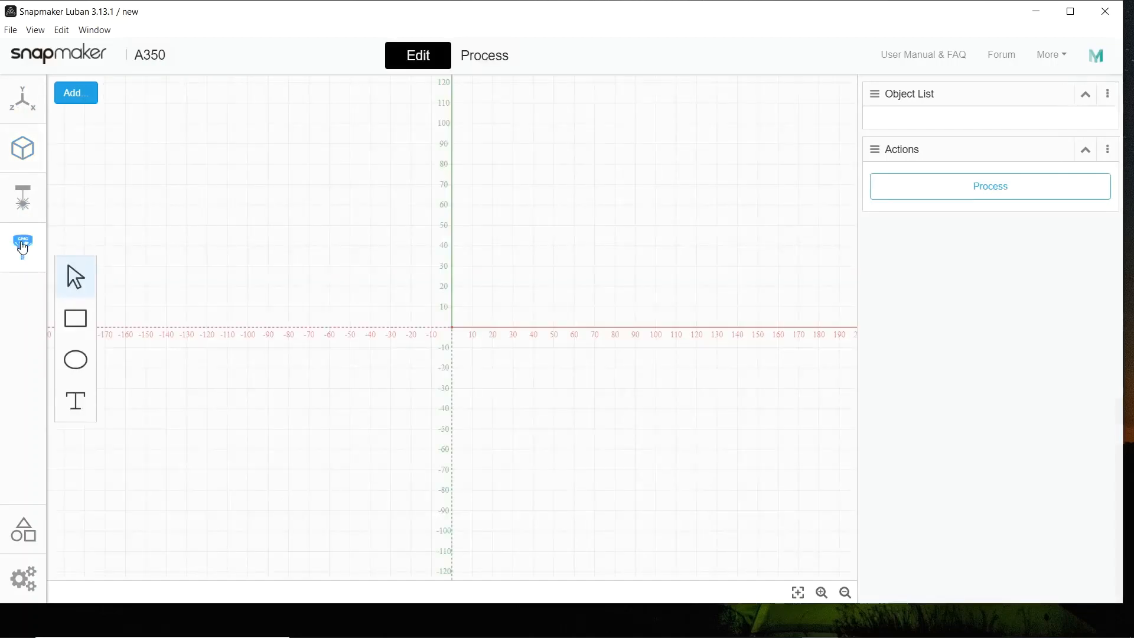
left_click(22, 104)
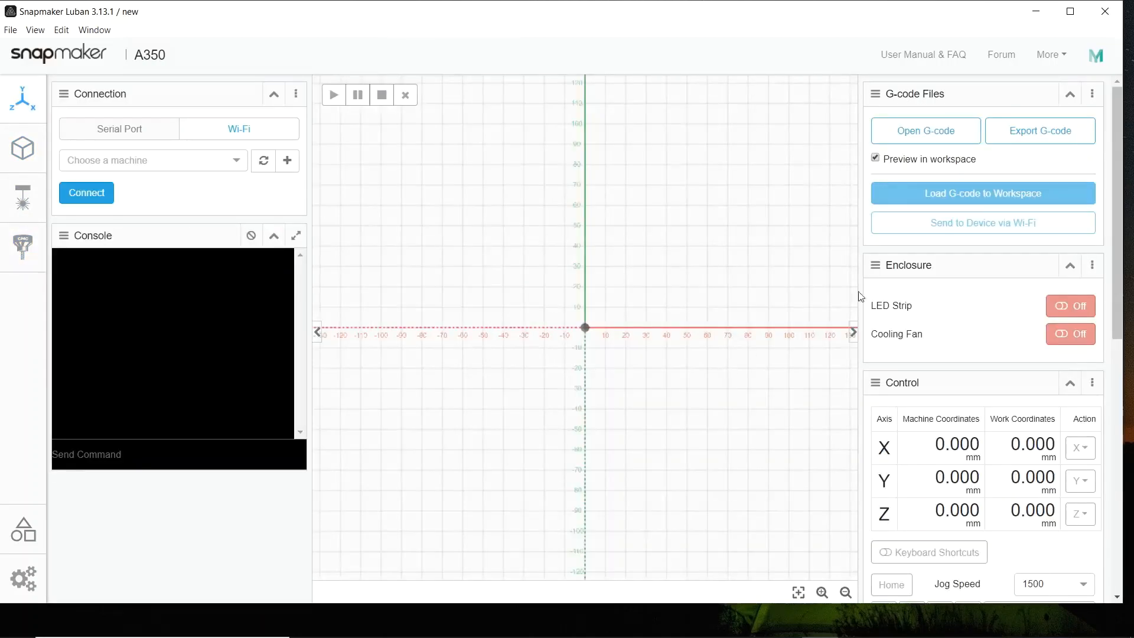
- Open the roughing G-code file SmallBears_6mmFEM.cnc from the Fusion 360 folder
left_click(918, 134)
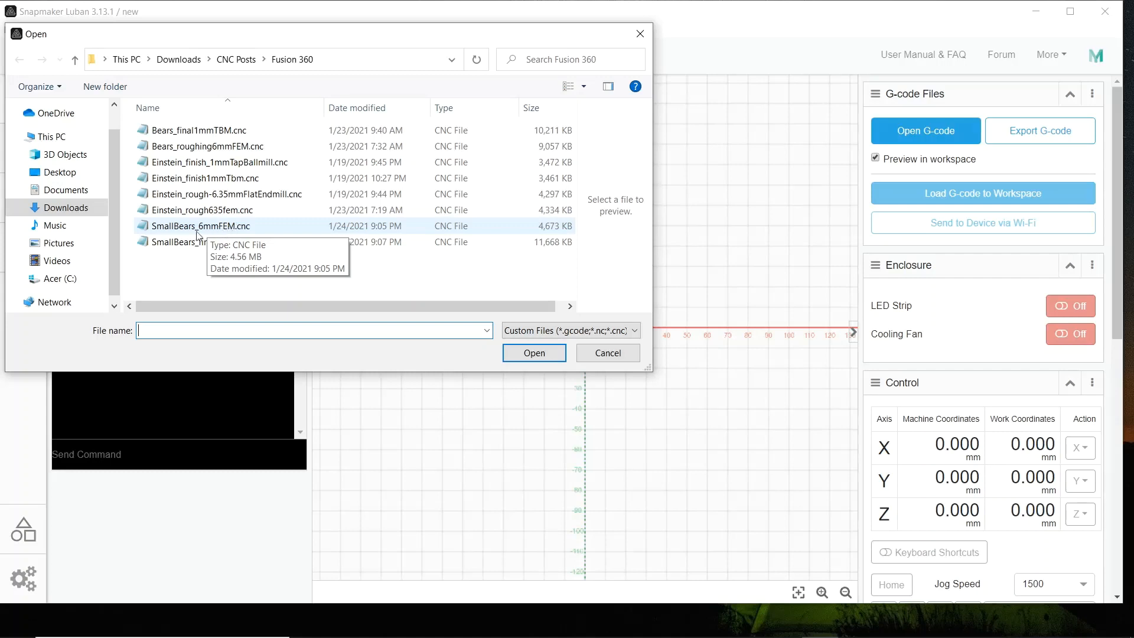
left_click(230, 230)
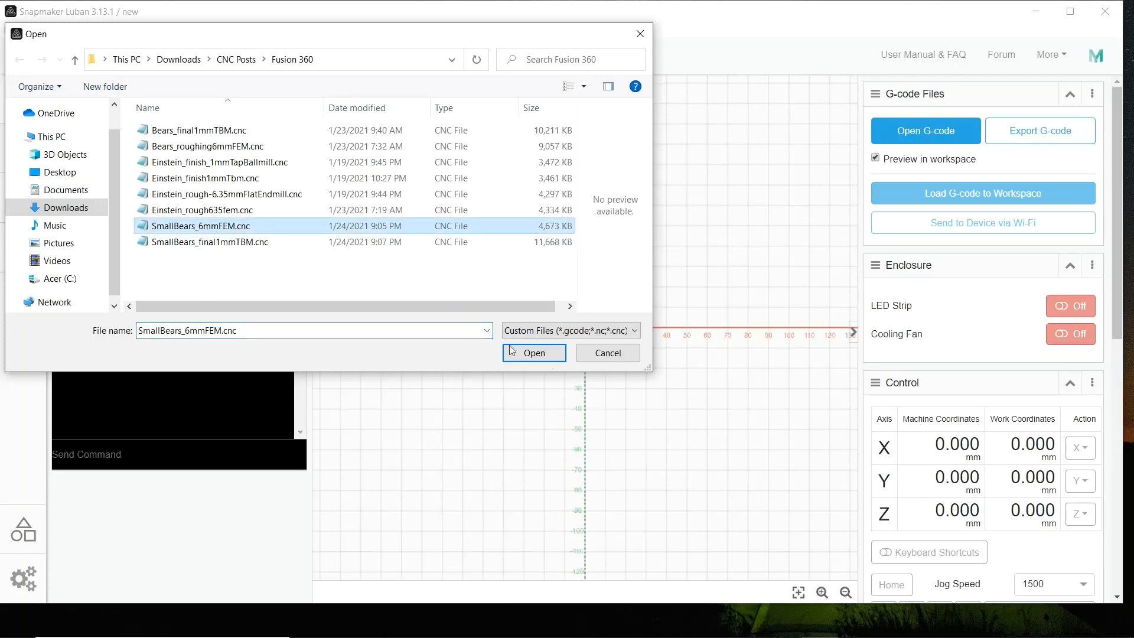
left_click(533, 353)
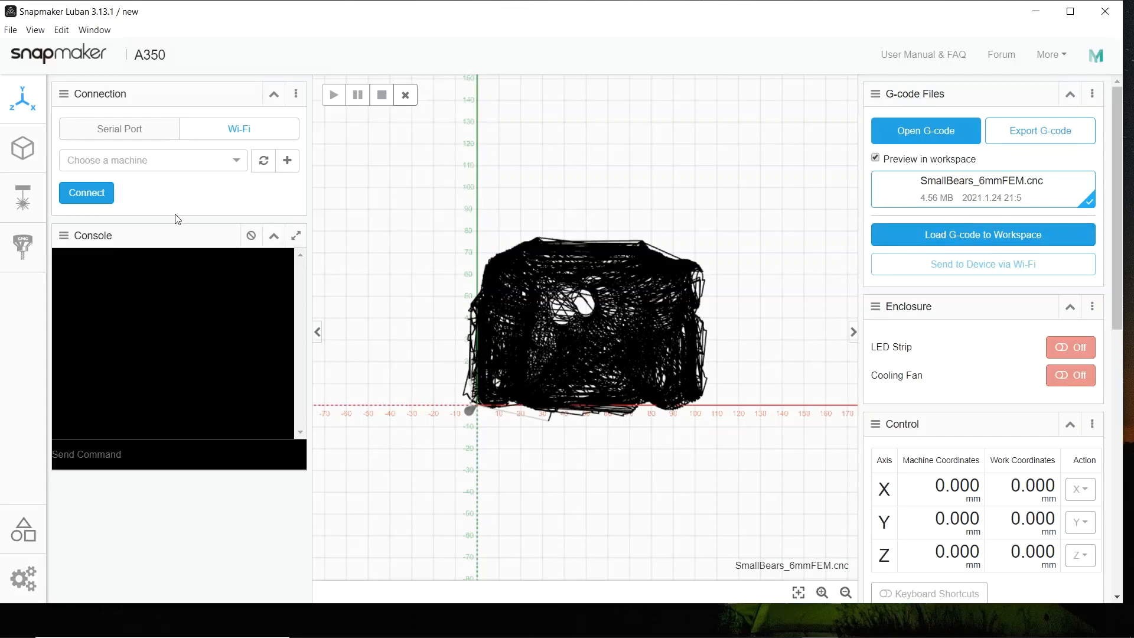
- Refresh the Wi-Fi machine list, connect to Snapmaker 2 and accept homing the machine
left_click(264, 162)
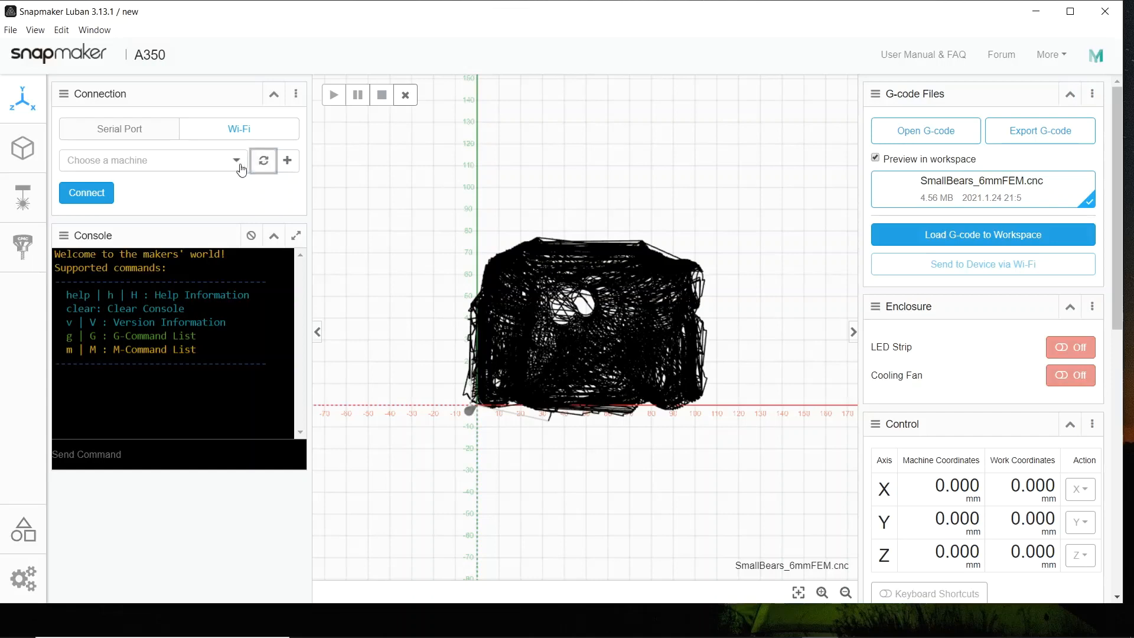
left_click(236, 160)
left_click(271, 197)
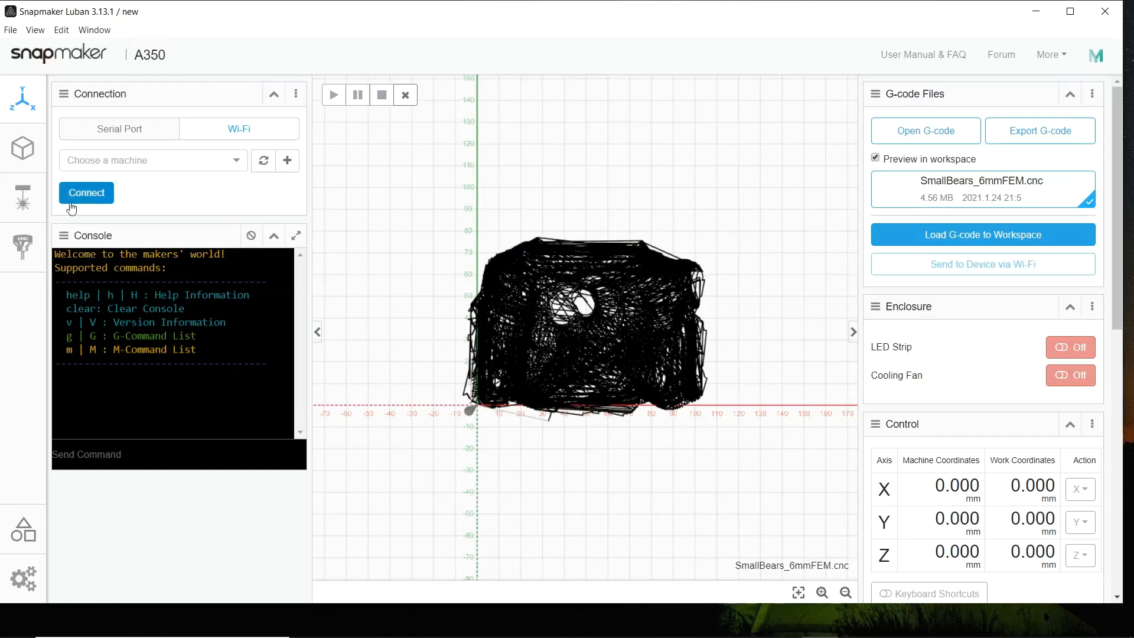
mouse_move(1131, 636)
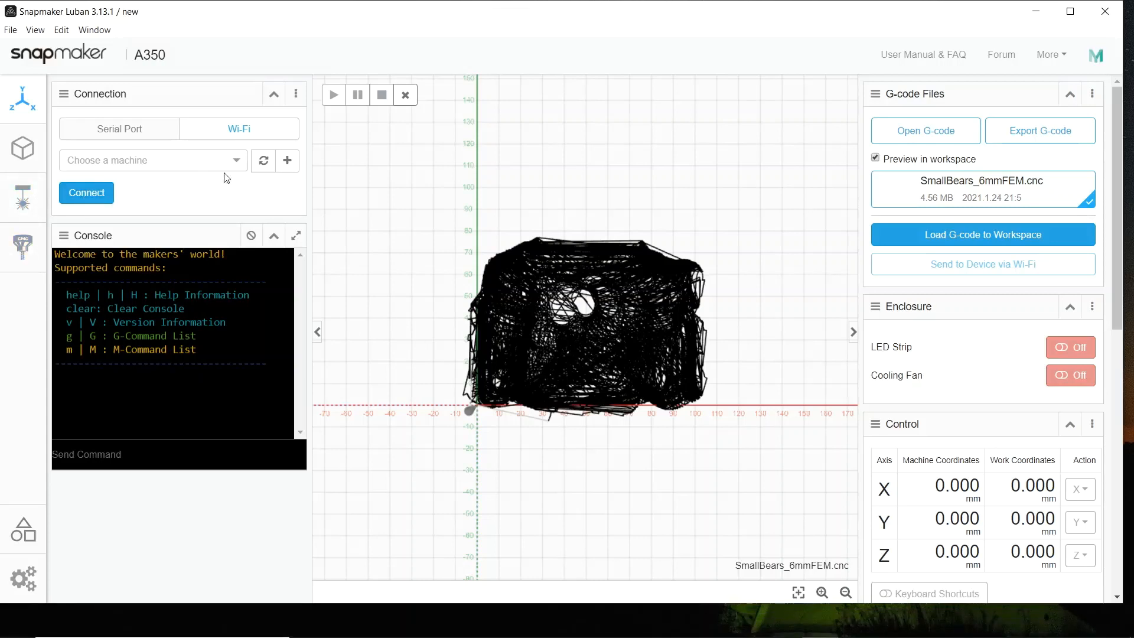
left_click(143, 130)
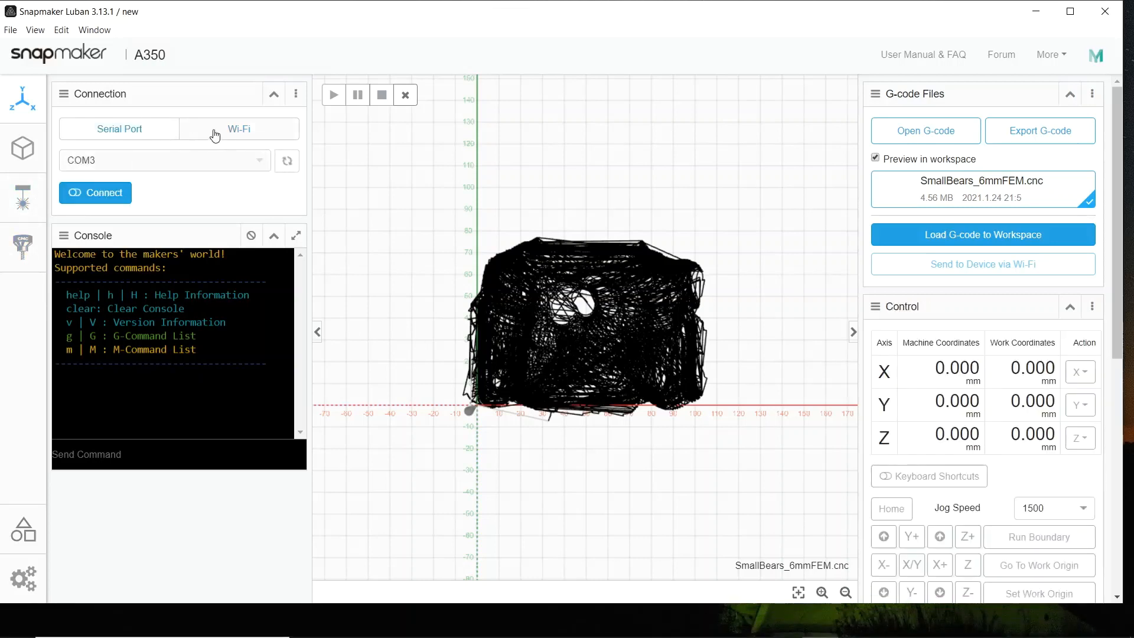
left_click(263, 136)
left_click(261, 169)
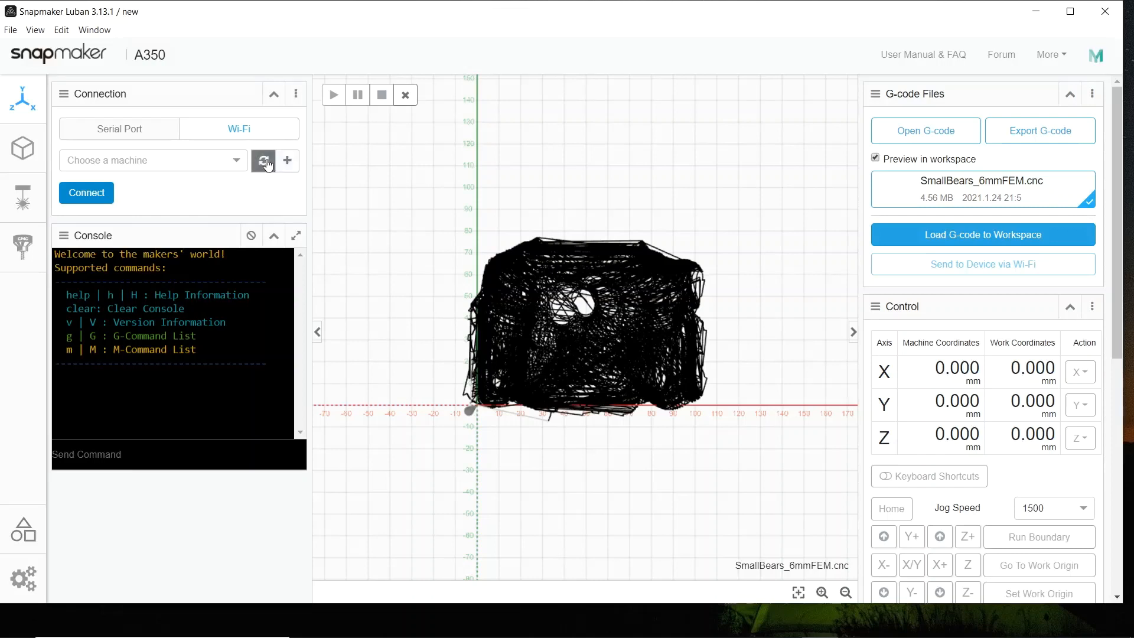
left_click(263, 161)
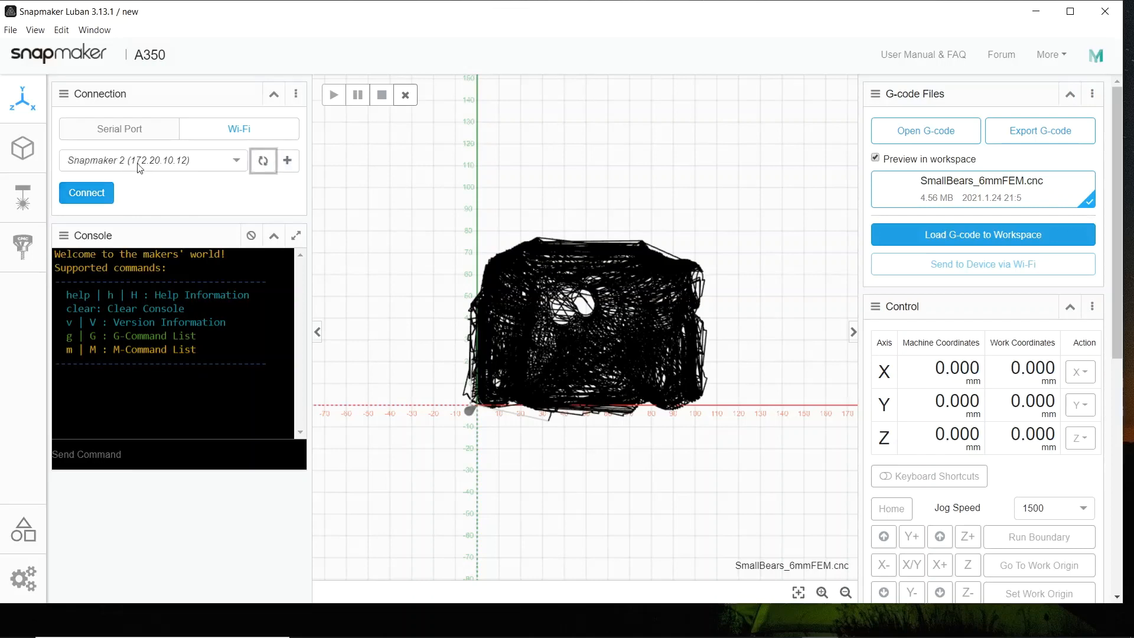
left_click(83, 198)
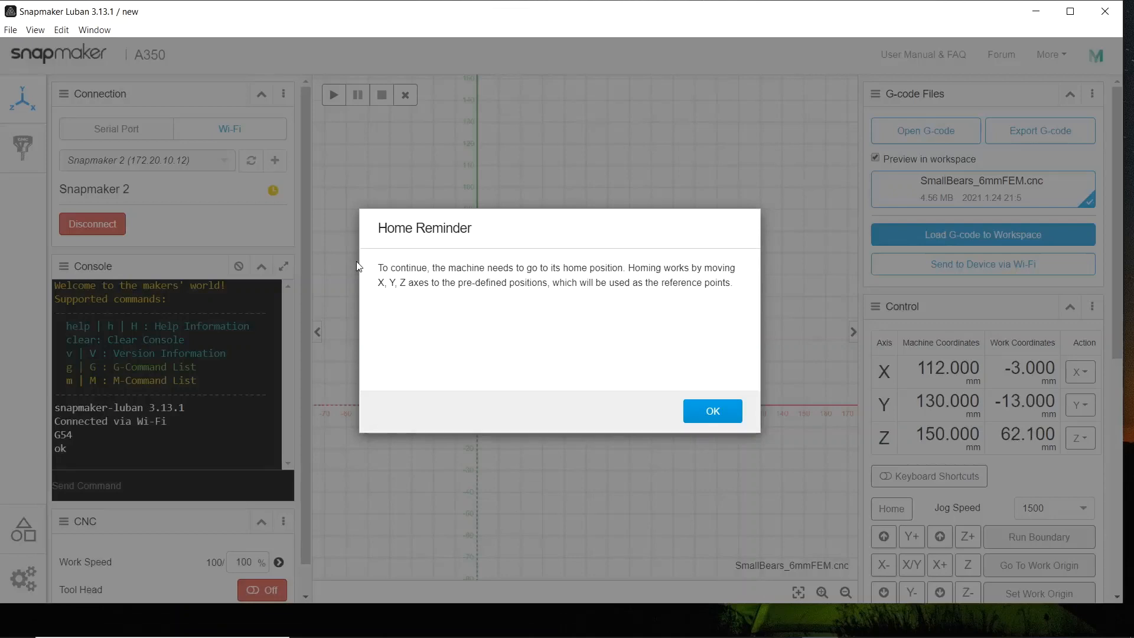
left_click(717, 414)
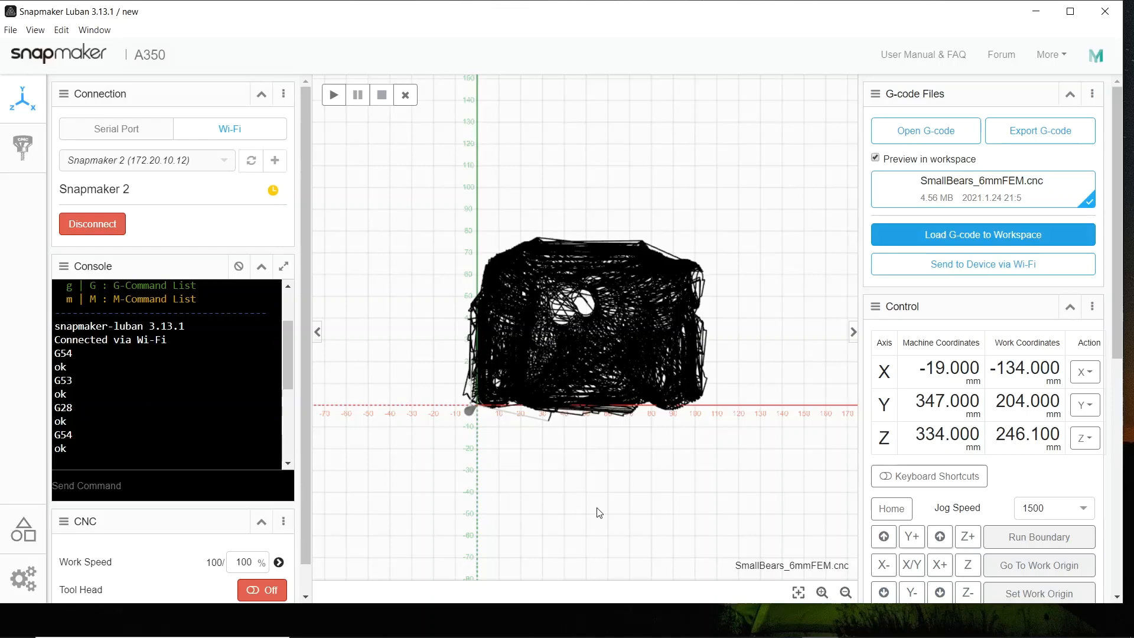
- Load SmallBears_6mmFEM.cnc into the workspace and send it to the machine via Wi-Fi
scroll(600, 512, "up", 1)
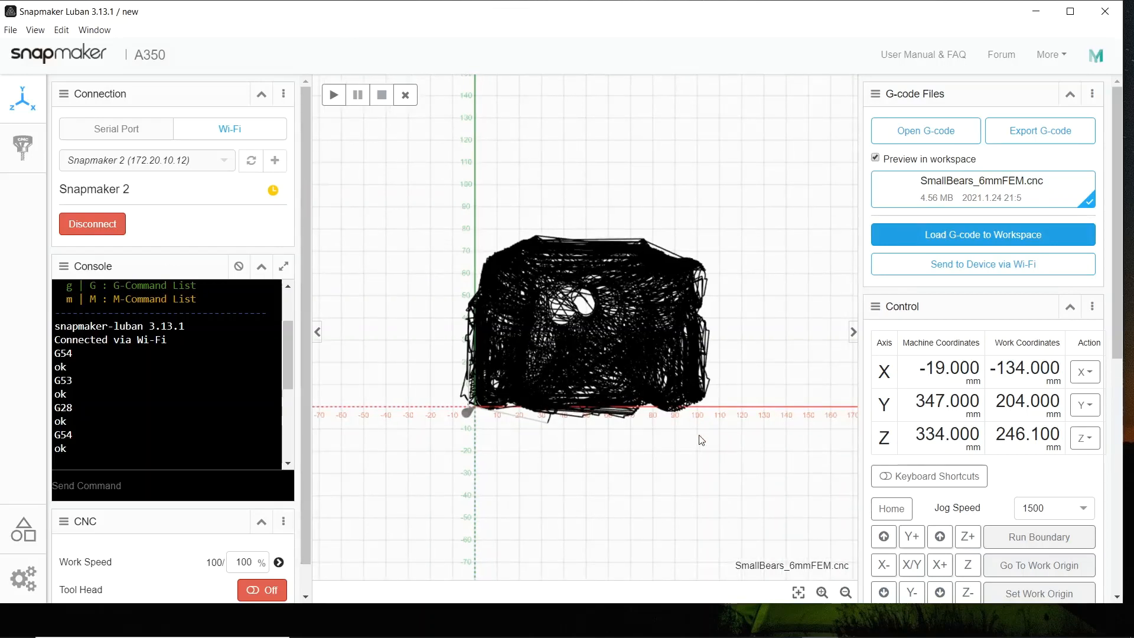
left_click(1004, 230)
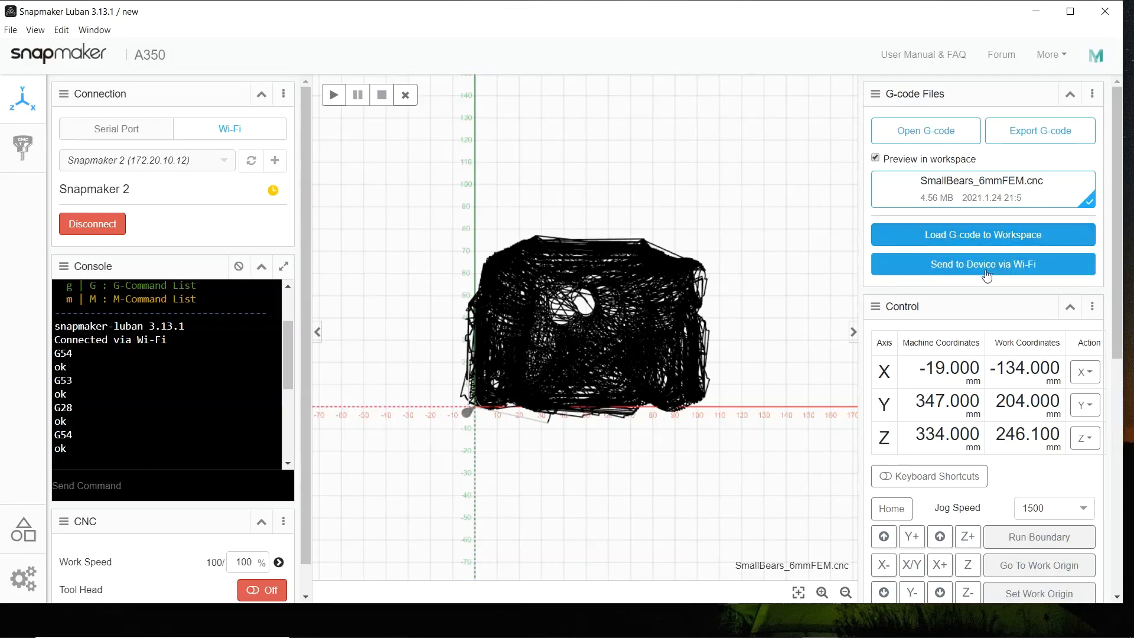
left_click(992, 267)
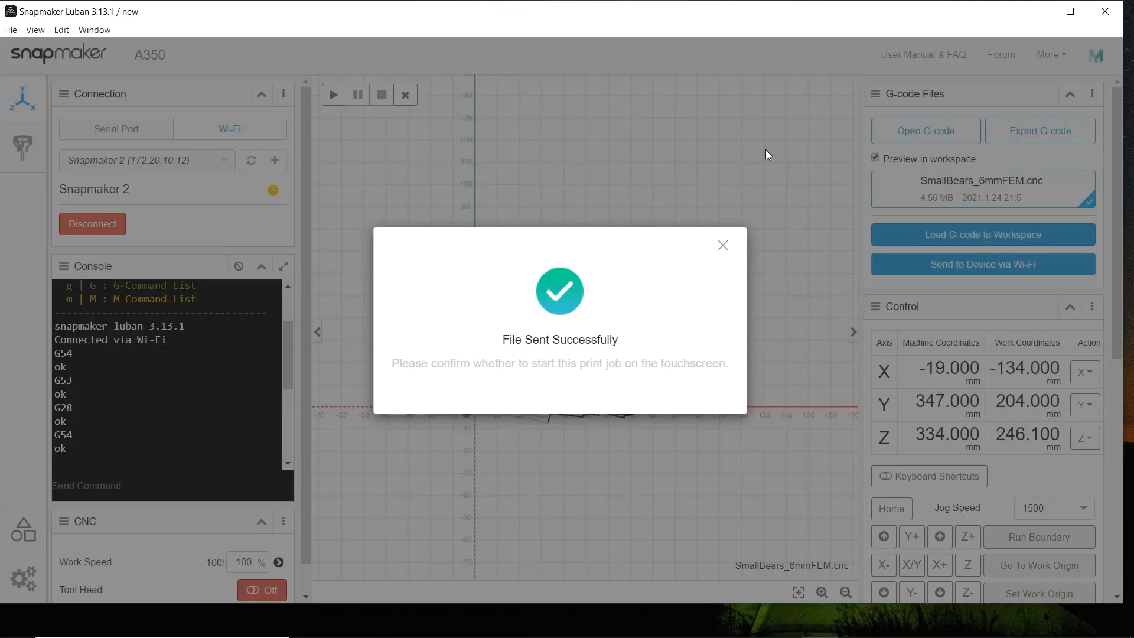
left_click(722, 245)
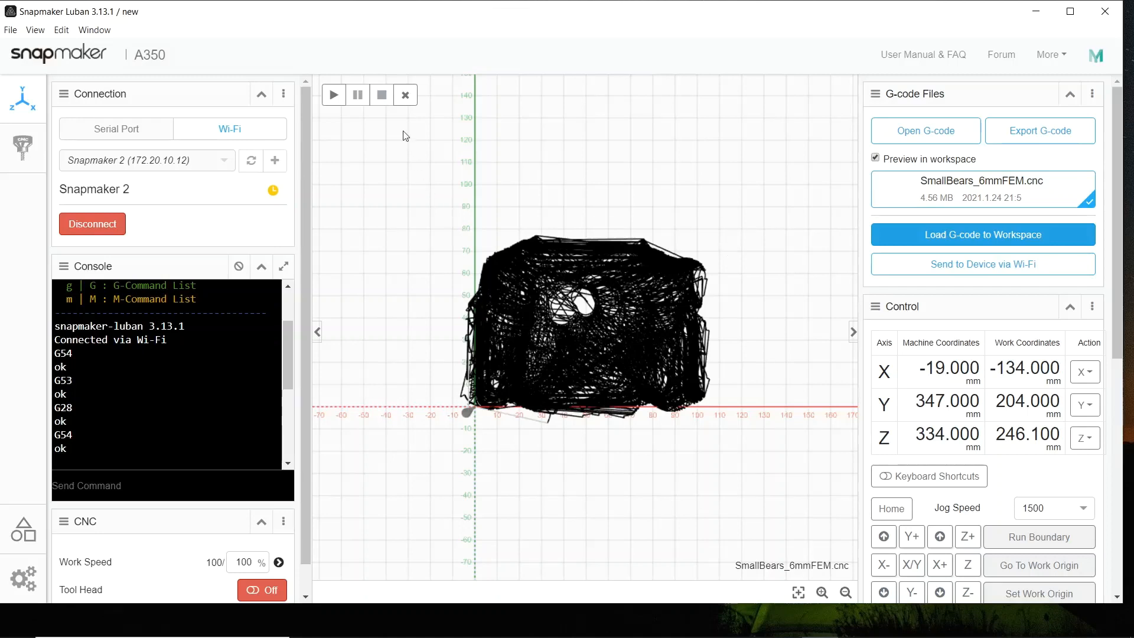
- Open SmallBears_final1mmTBM.cnc in the cleared workspace and send it to the machine via Wi-Fi
left_click(407, 96)
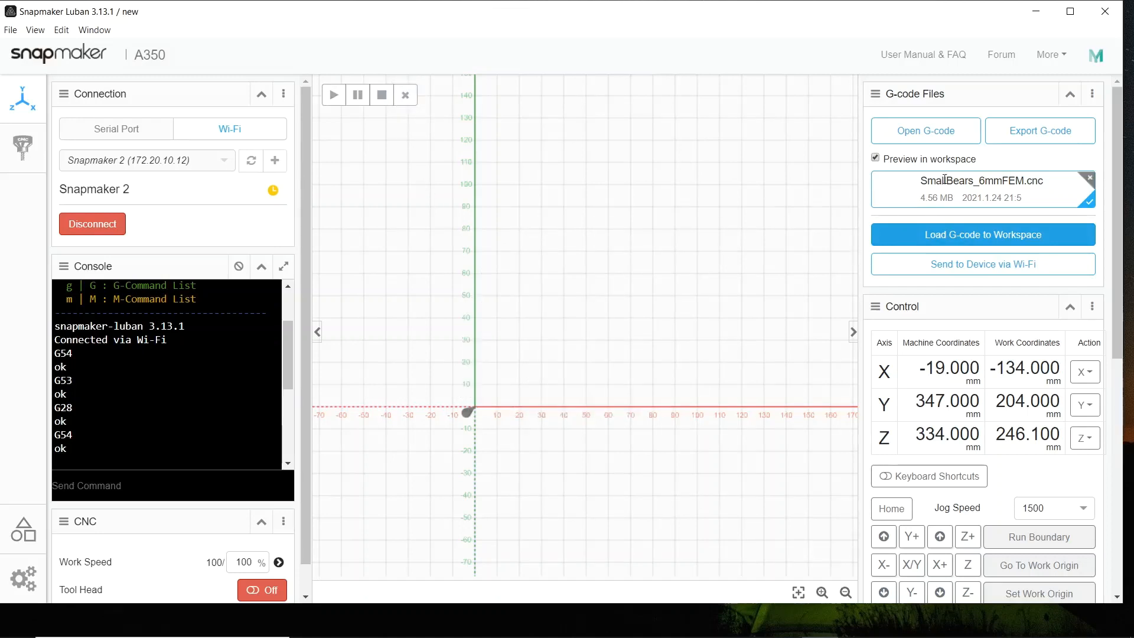
left_click(928, 135)
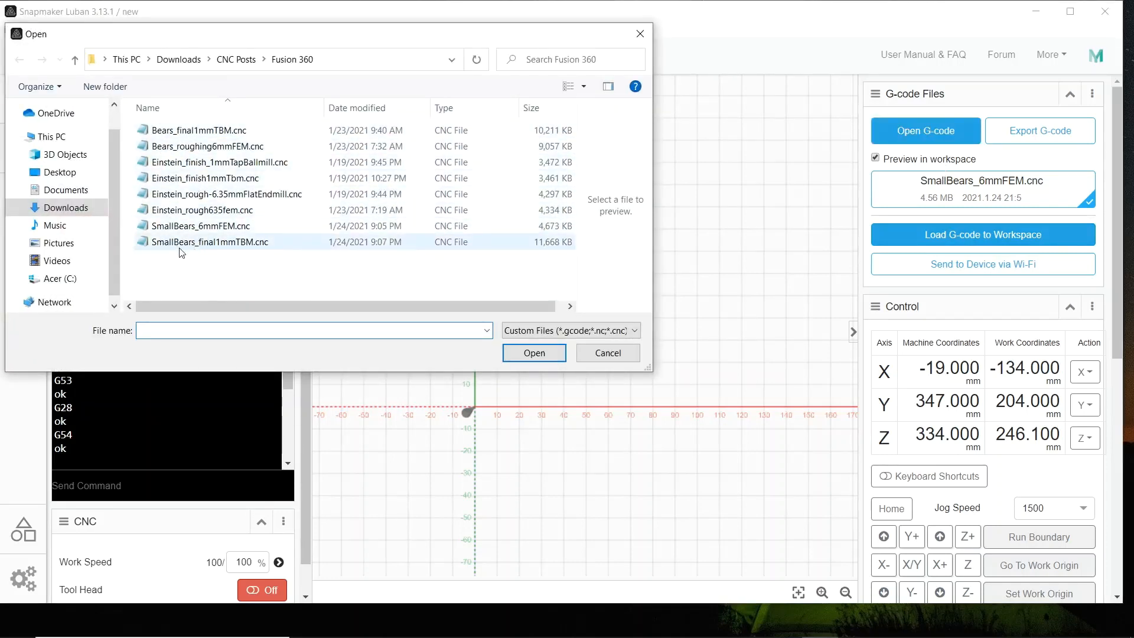
left_click(205, 243)
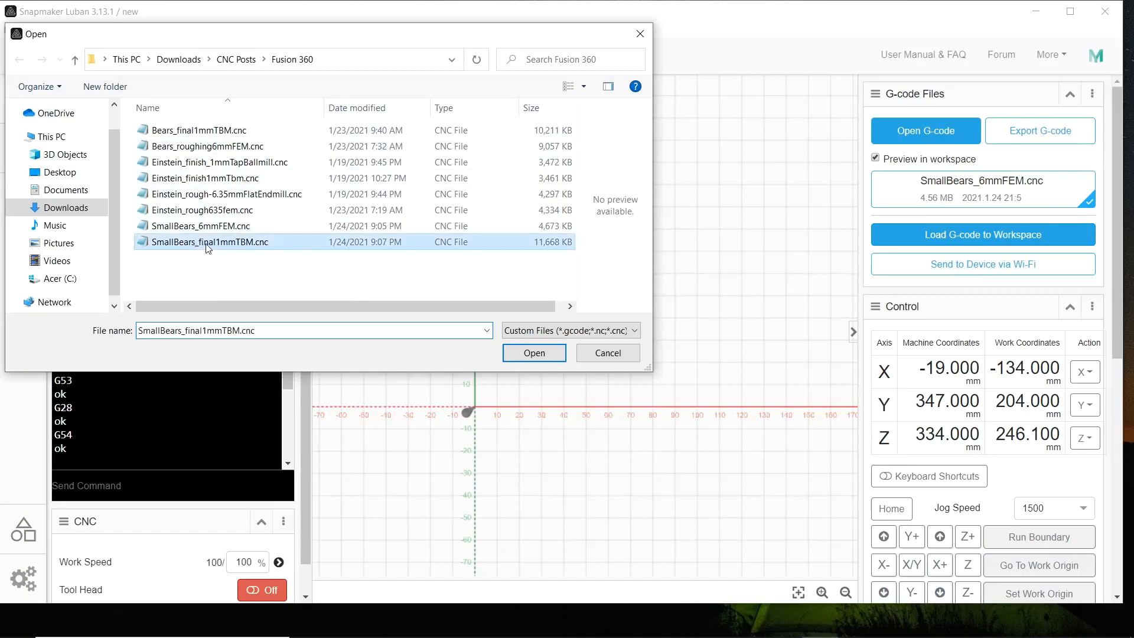
left_click(539, 354)
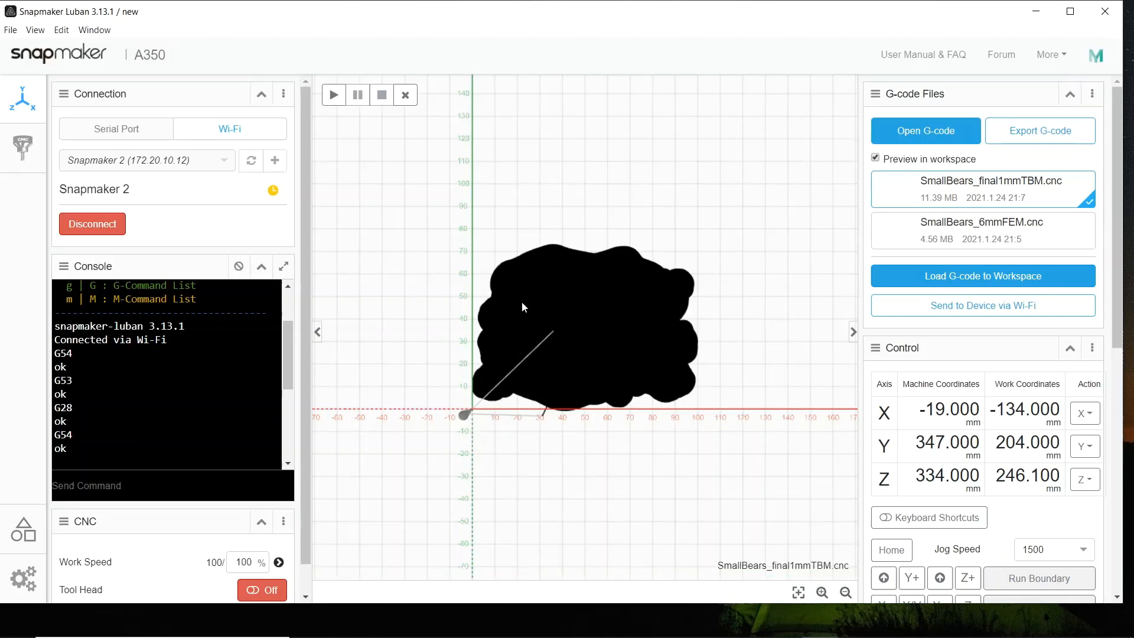
left_click(993, 307)
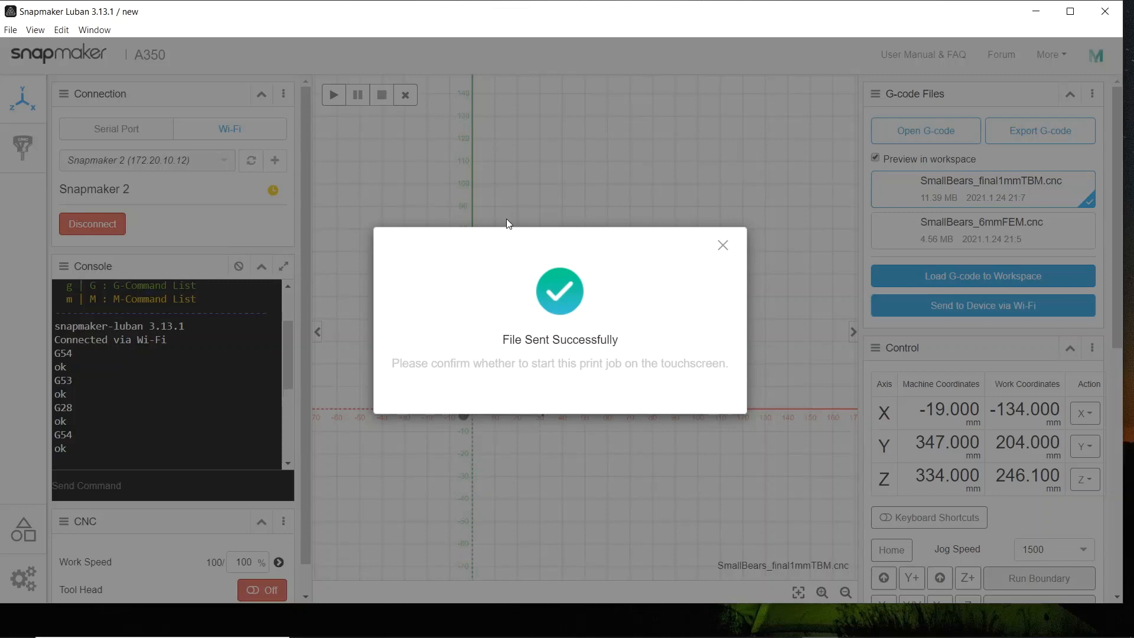
left_click(722, 245)
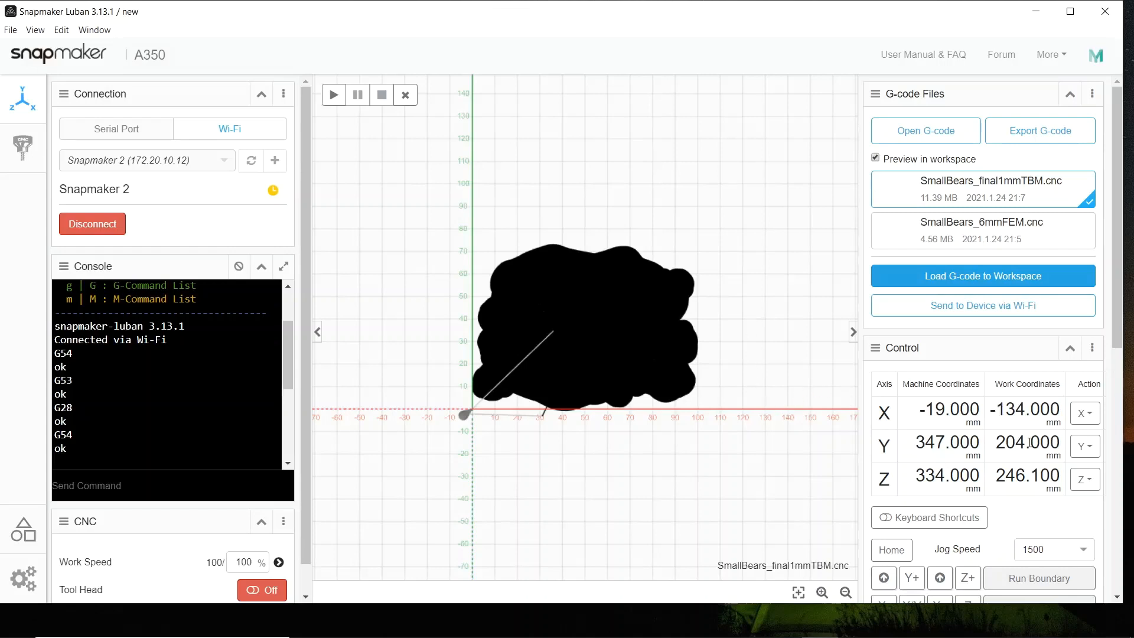
- Clear the finishing toolpath from the workspace and load SmallBears_6mmFEM.cnc in its place
scroll(990, 437, "down", 3)
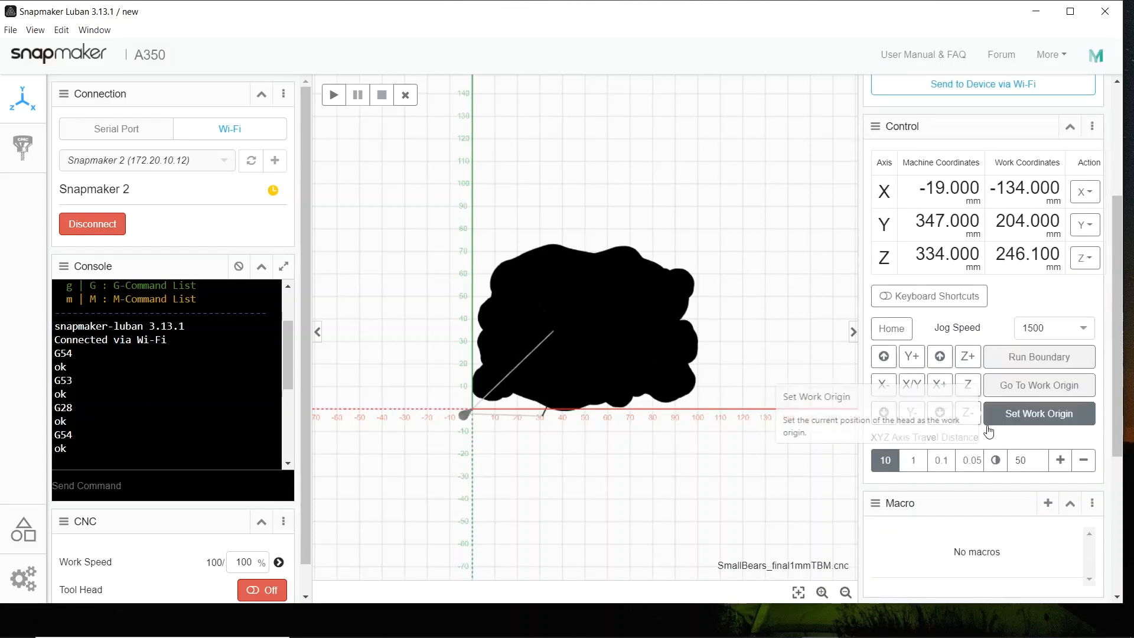
left_click(405, 98)
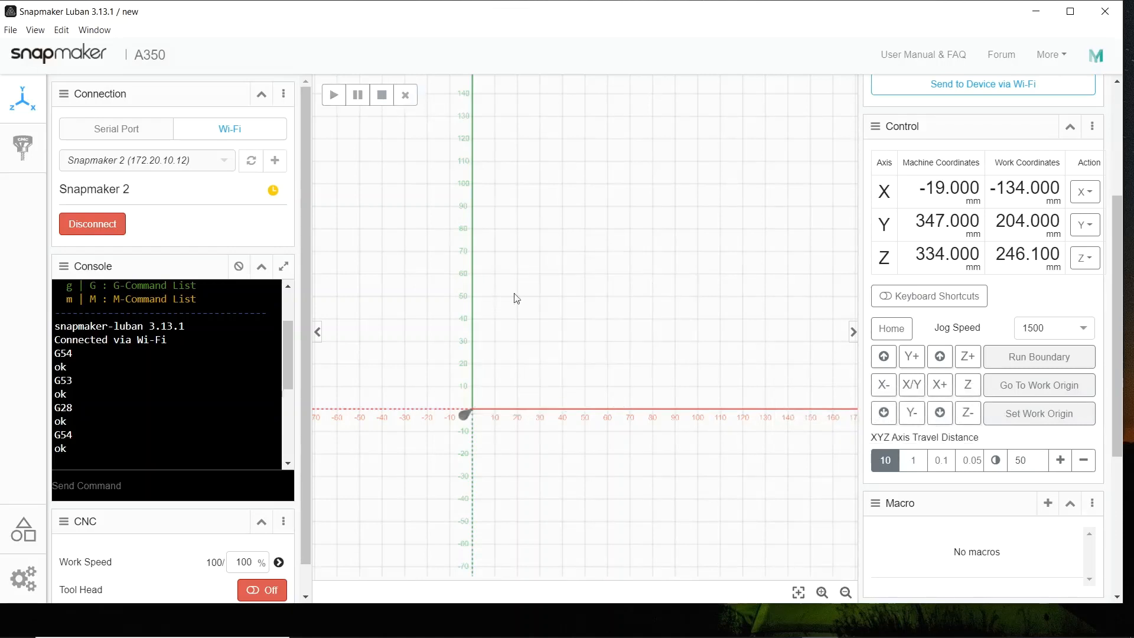
scroll(1029, 369, "up", 1)
scroll(1030, 370, "up", 2)
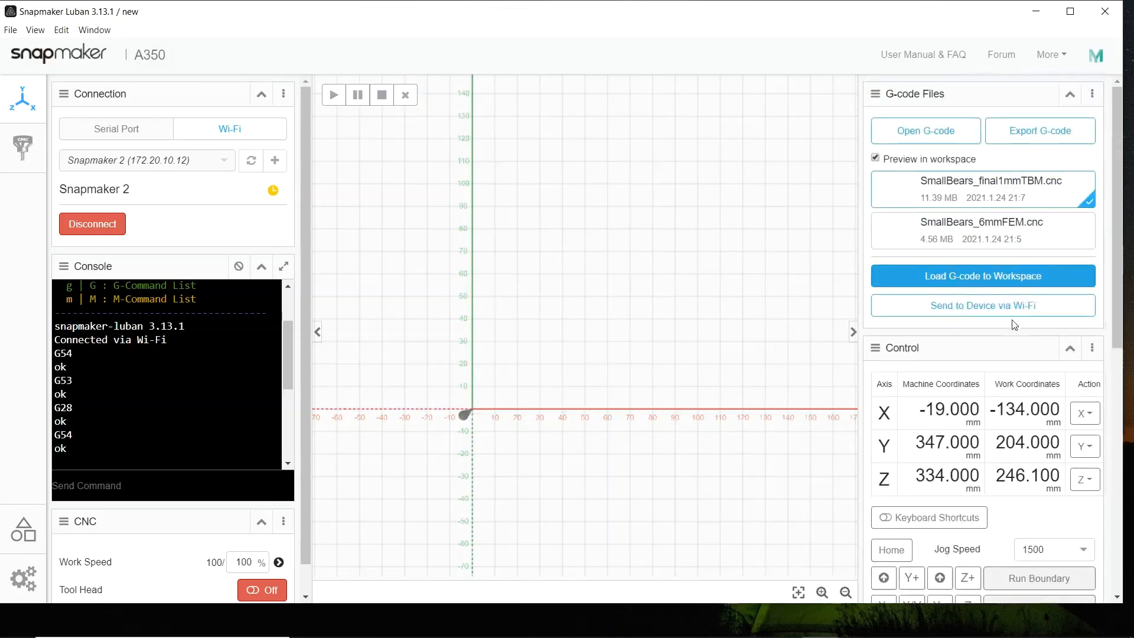
left_click(982, 242)
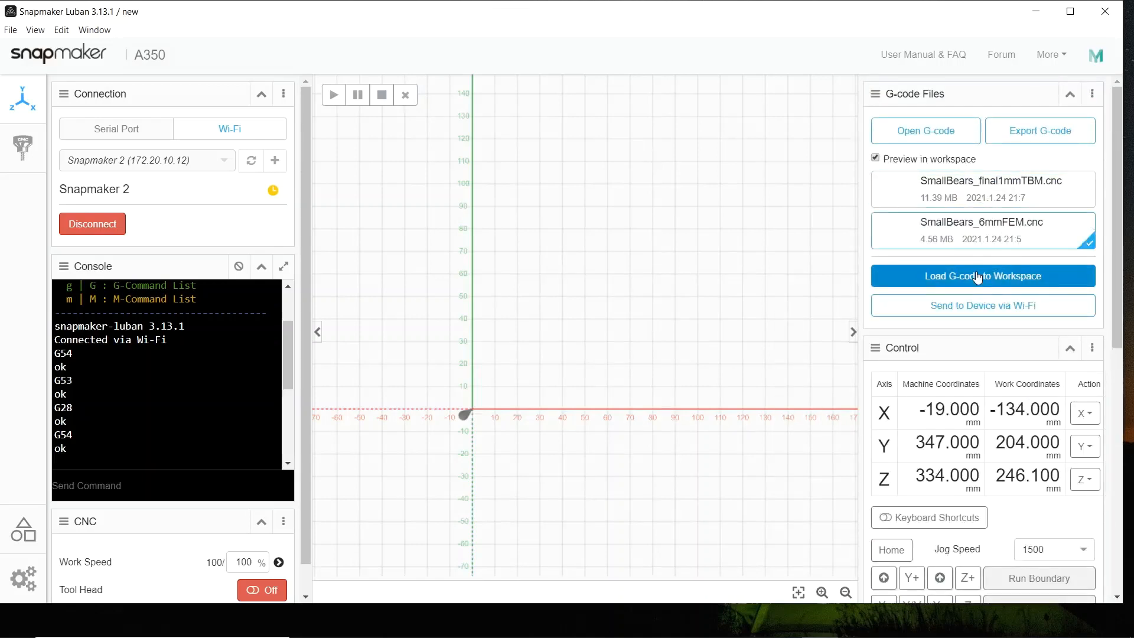
left_click(952, 283)
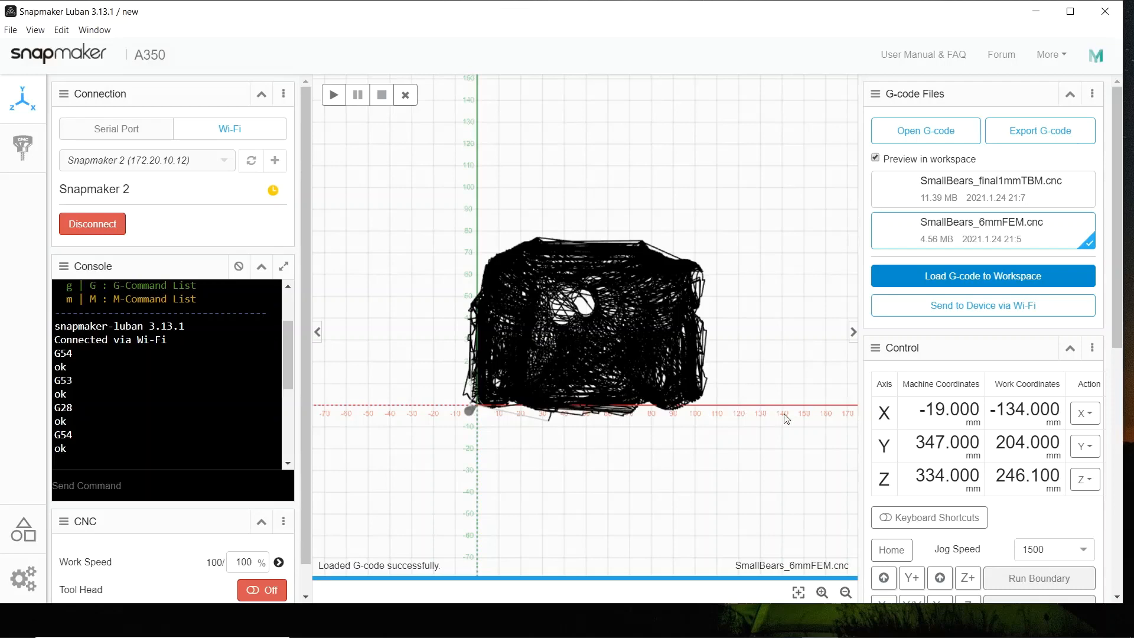
- Try to change the XYZ axis travel distance to 0.1 and to the custom value in the machine controls
scroll(786, 409, "down", 1)
scroll(1004, 366, "down", 3)
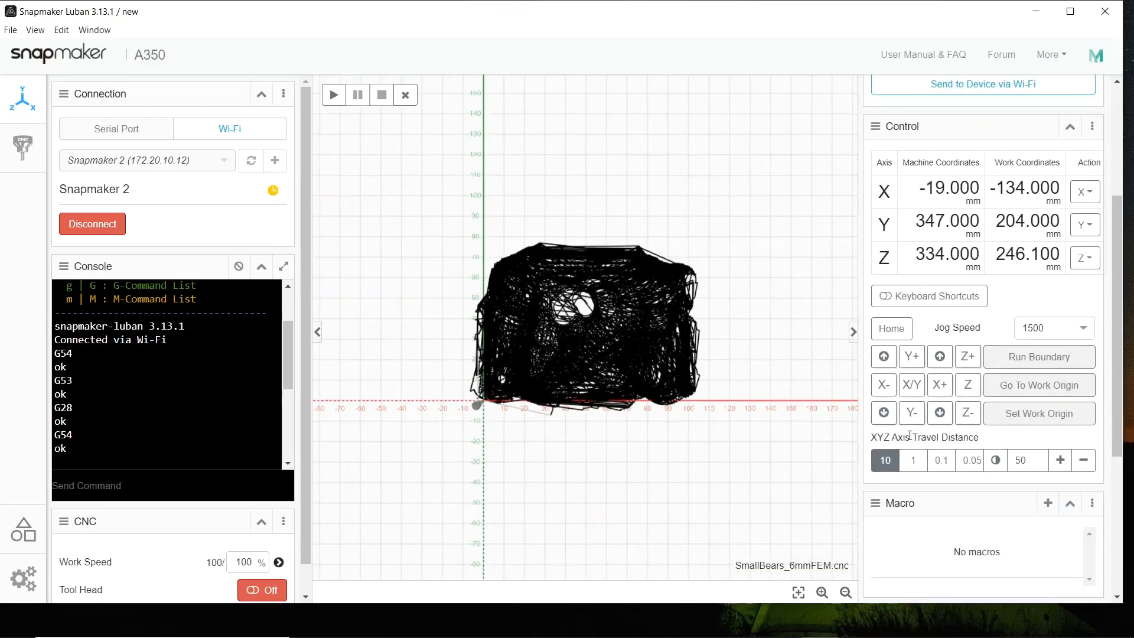
left_click(948, 462)
scroll(1013, 312, "down", 2)
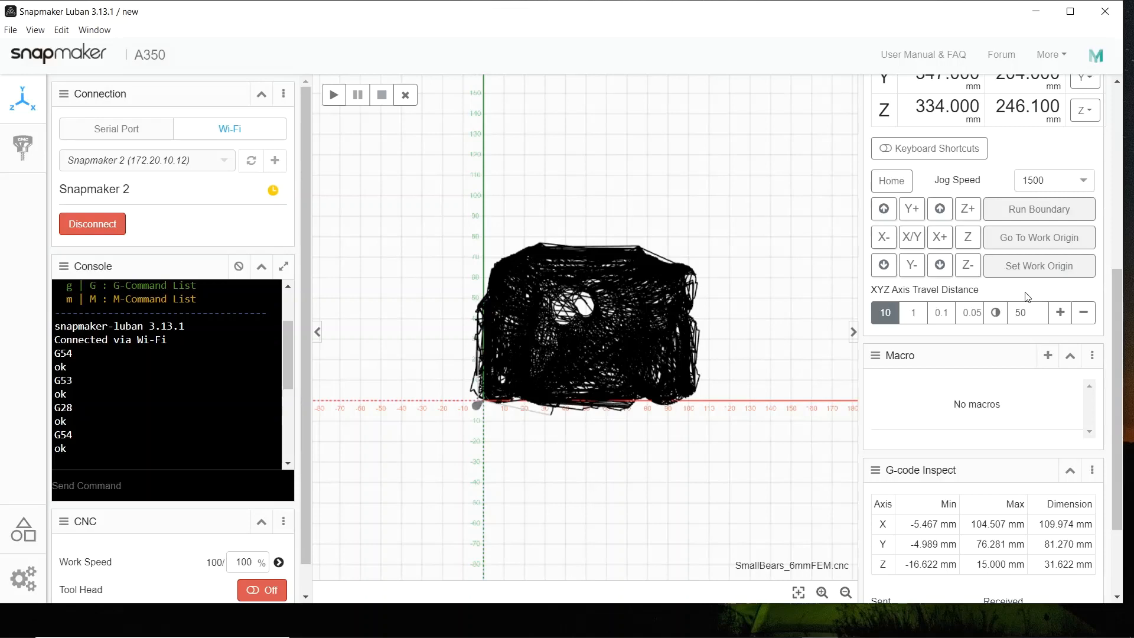
left_click(995, 313)
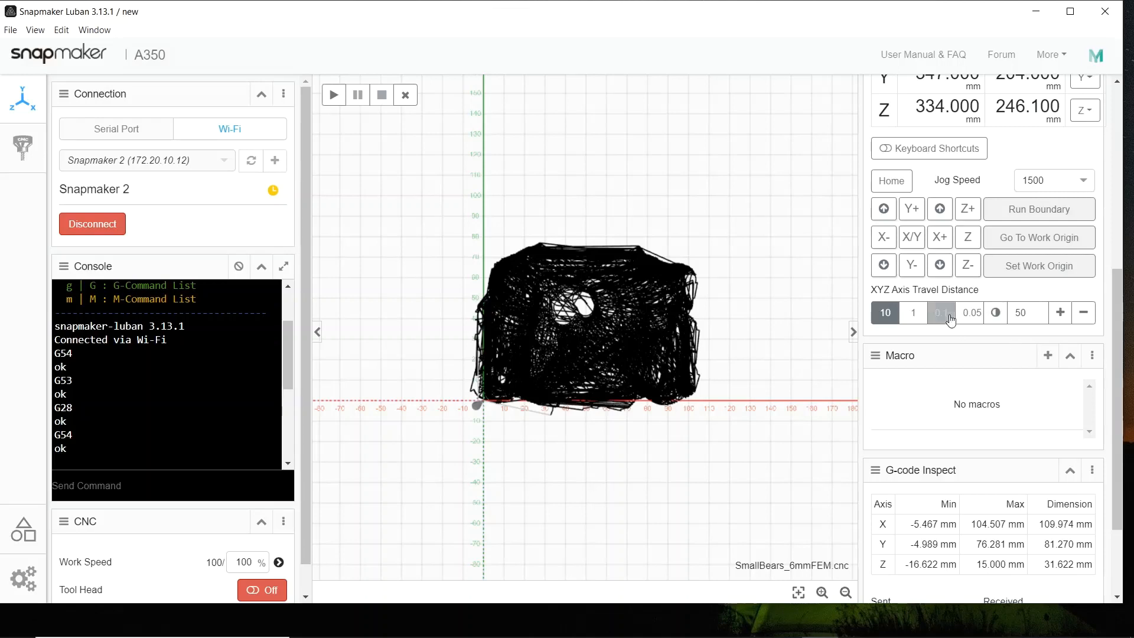